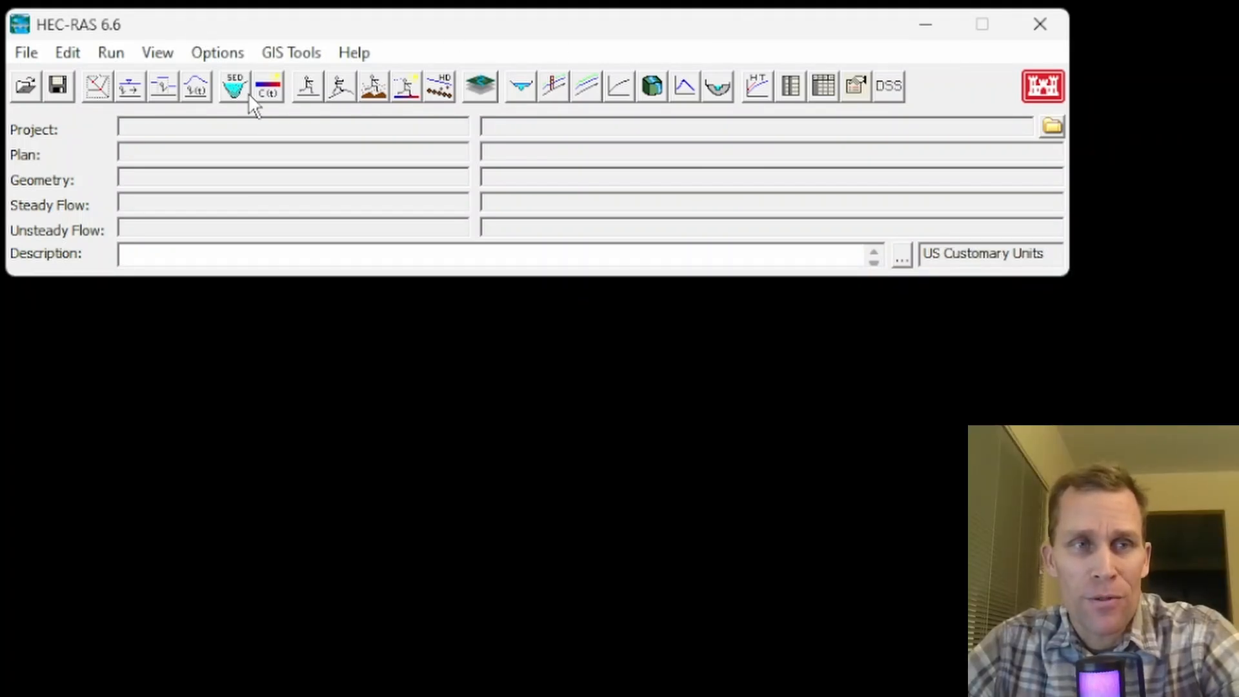
- Create a new project titled exercise_27 in the default project folder, accepting US Customary units
left_click(25, 55)
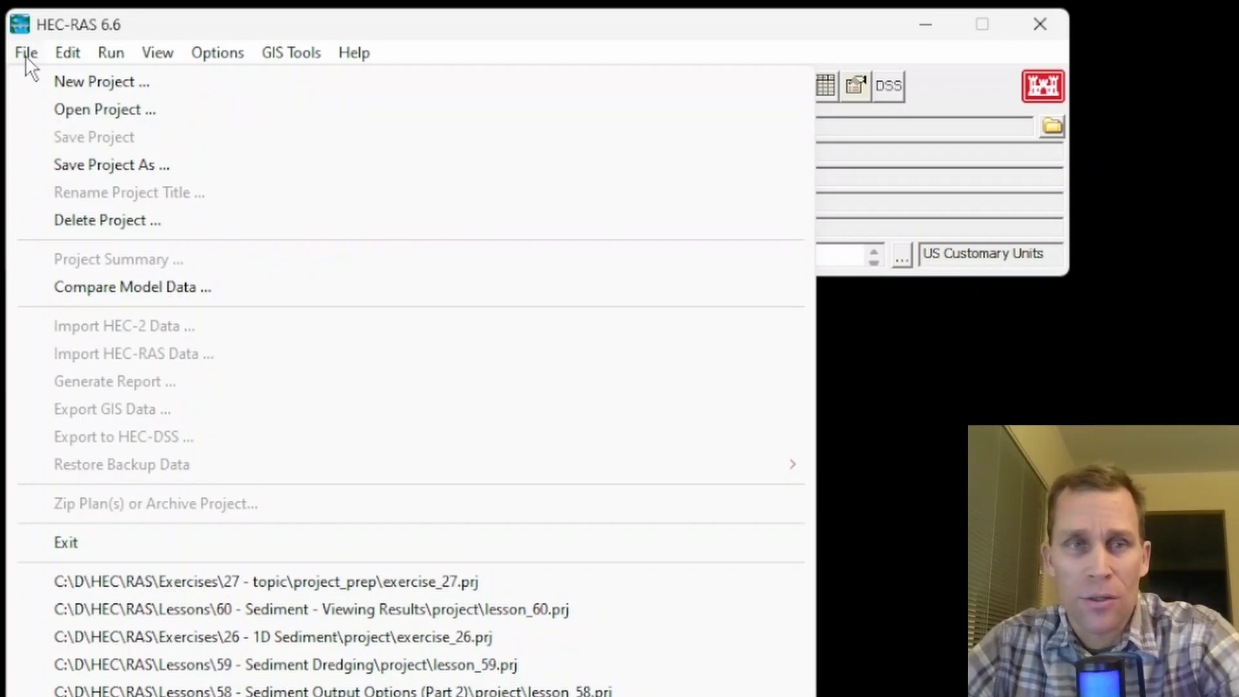
left_click(69, 83)
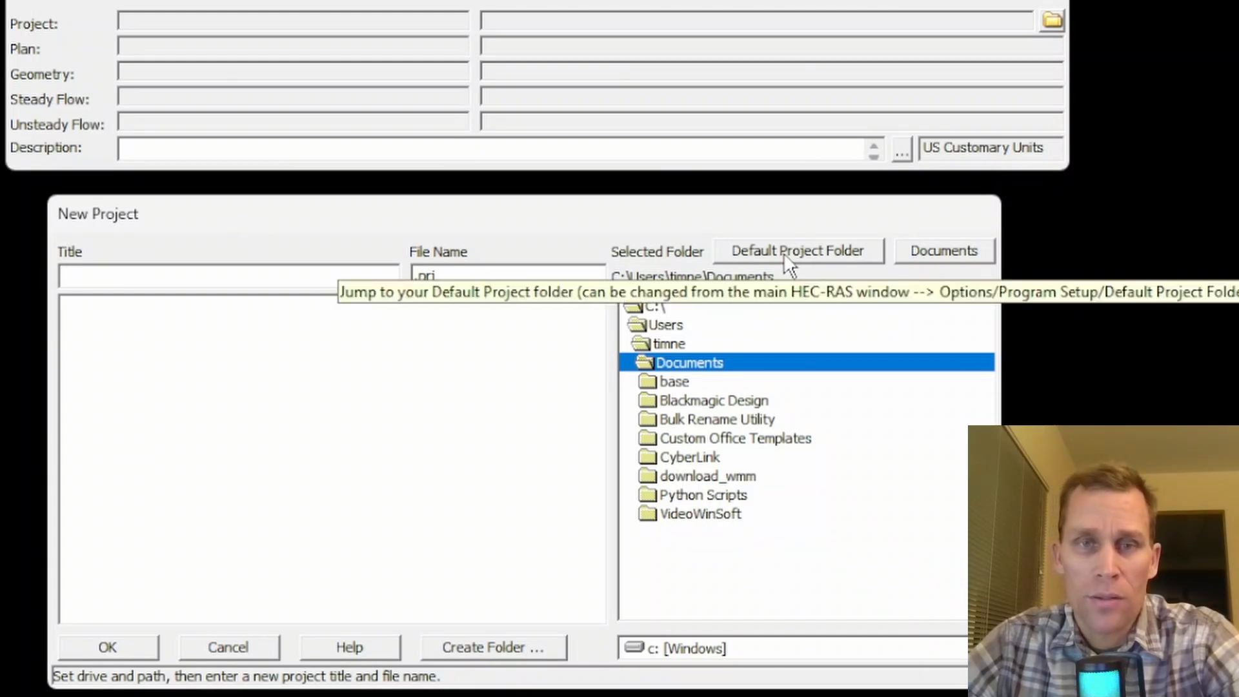
left_click_drag(749, 214, 730, 208)
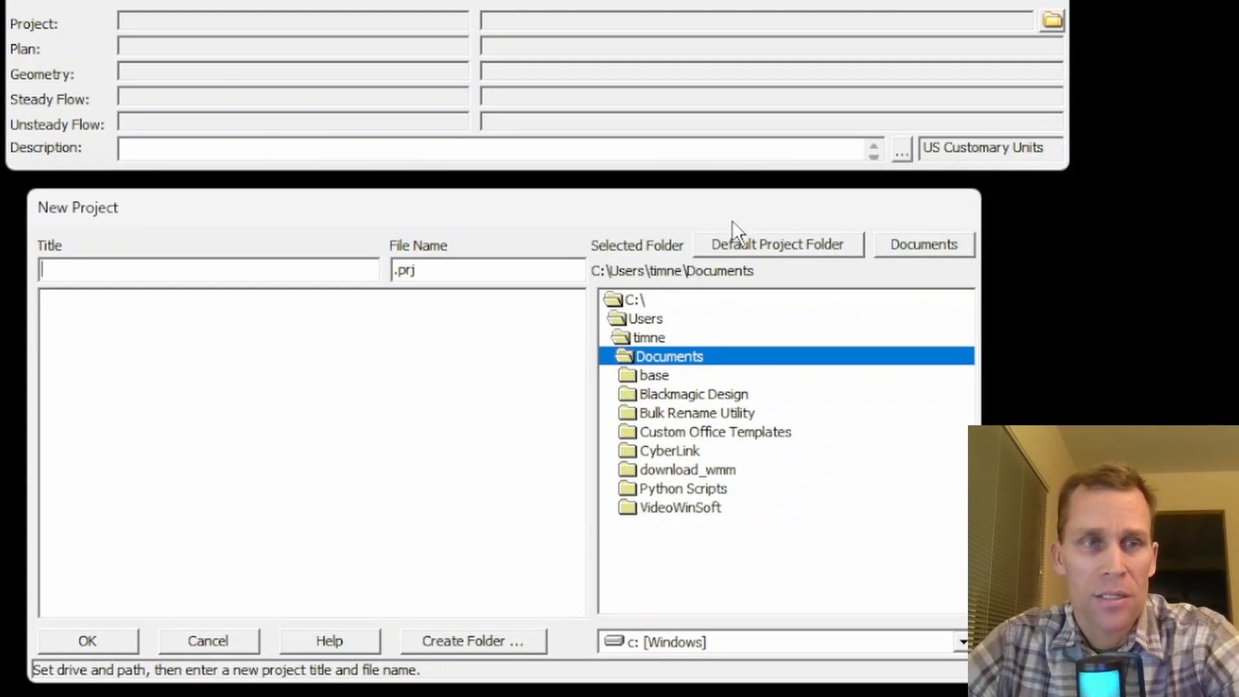
left_click(736, 244)
type("exercis")
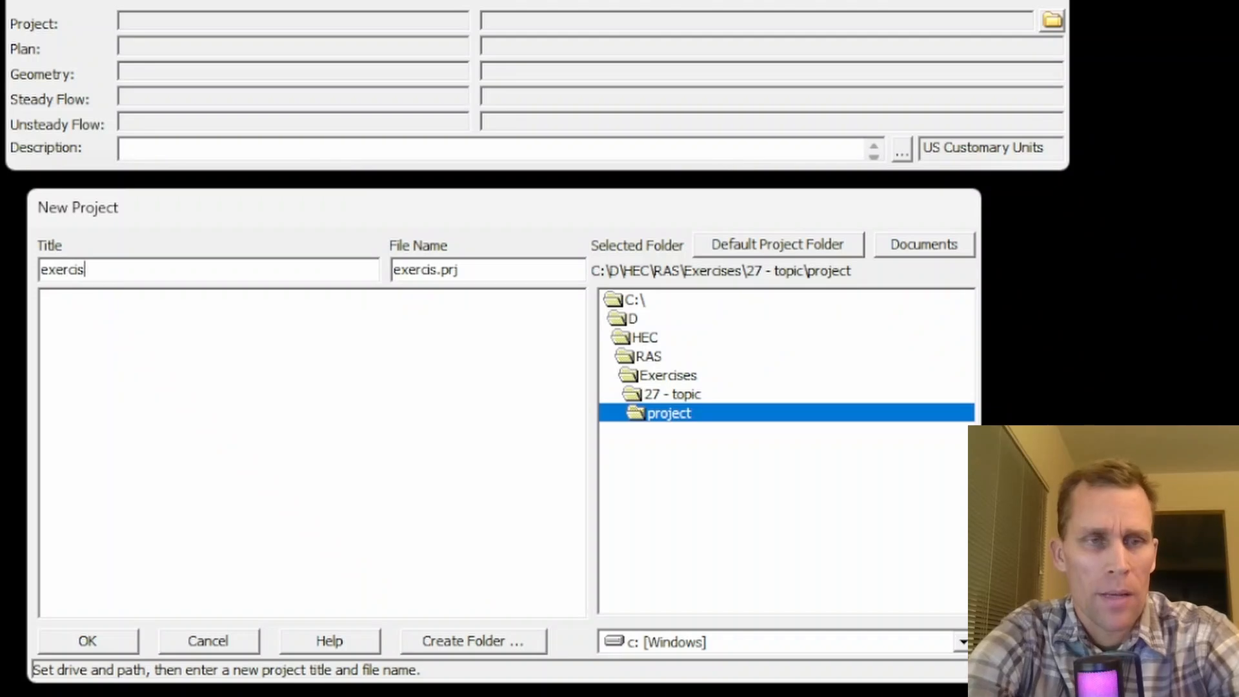
type("e_27")
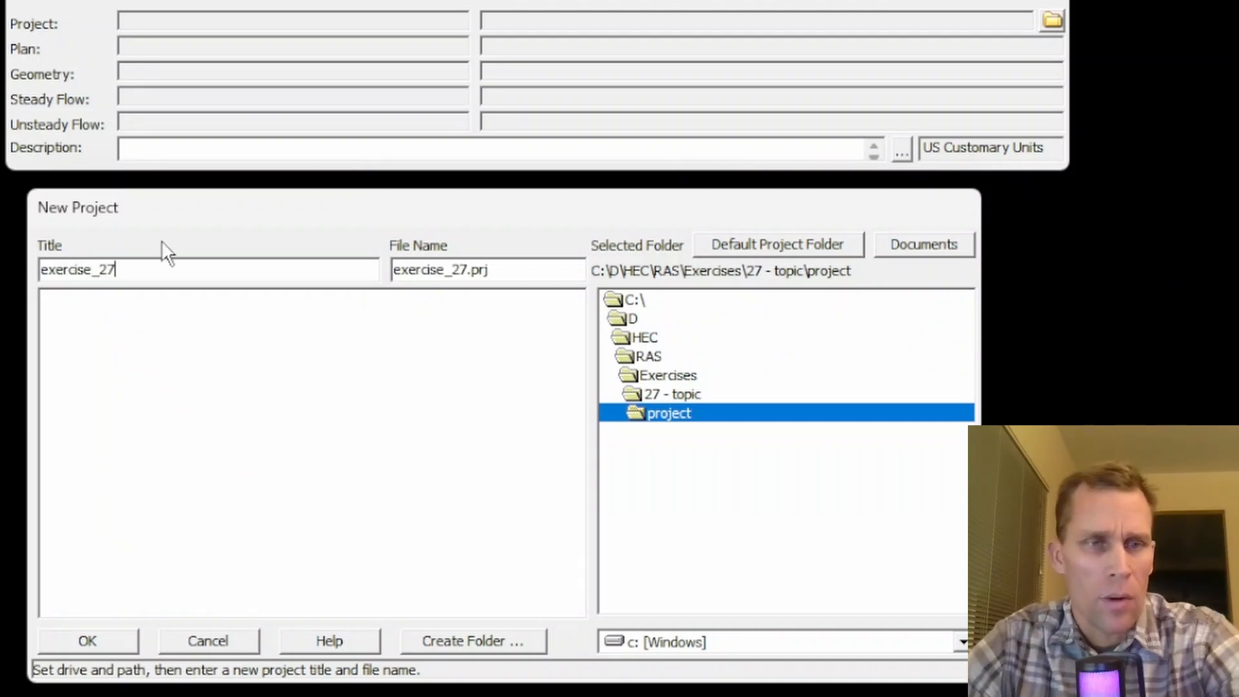
left_click(97, 642)
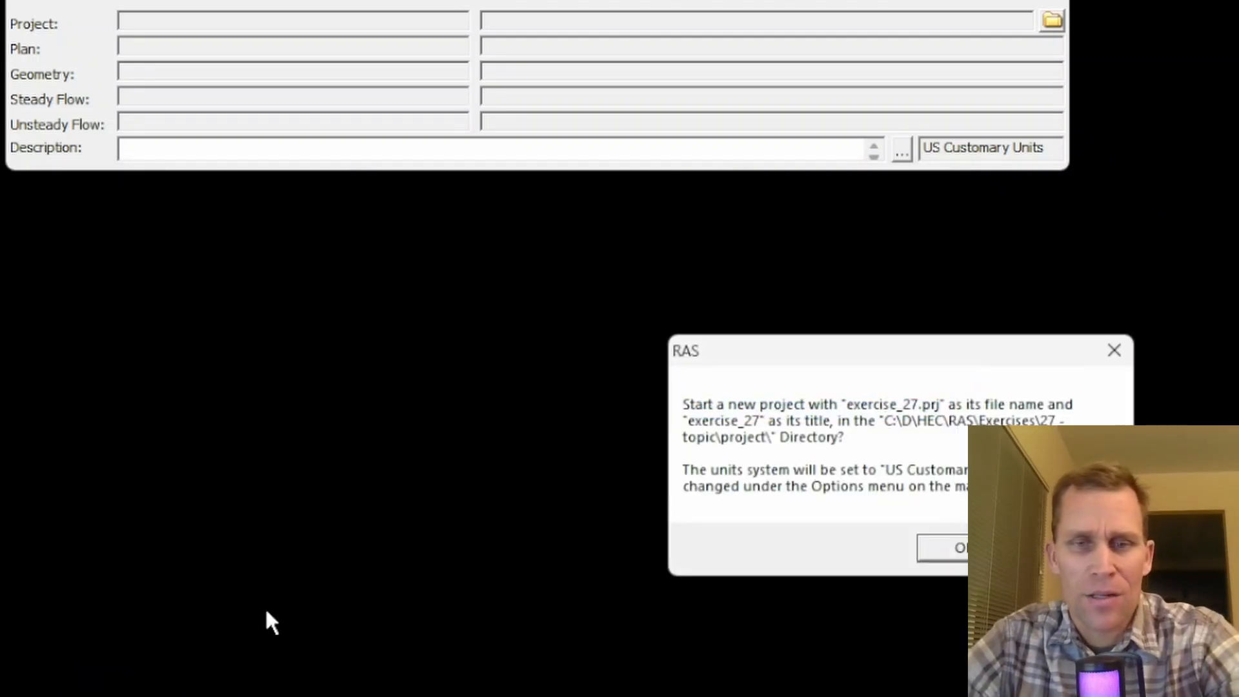
left_click(945, 548)
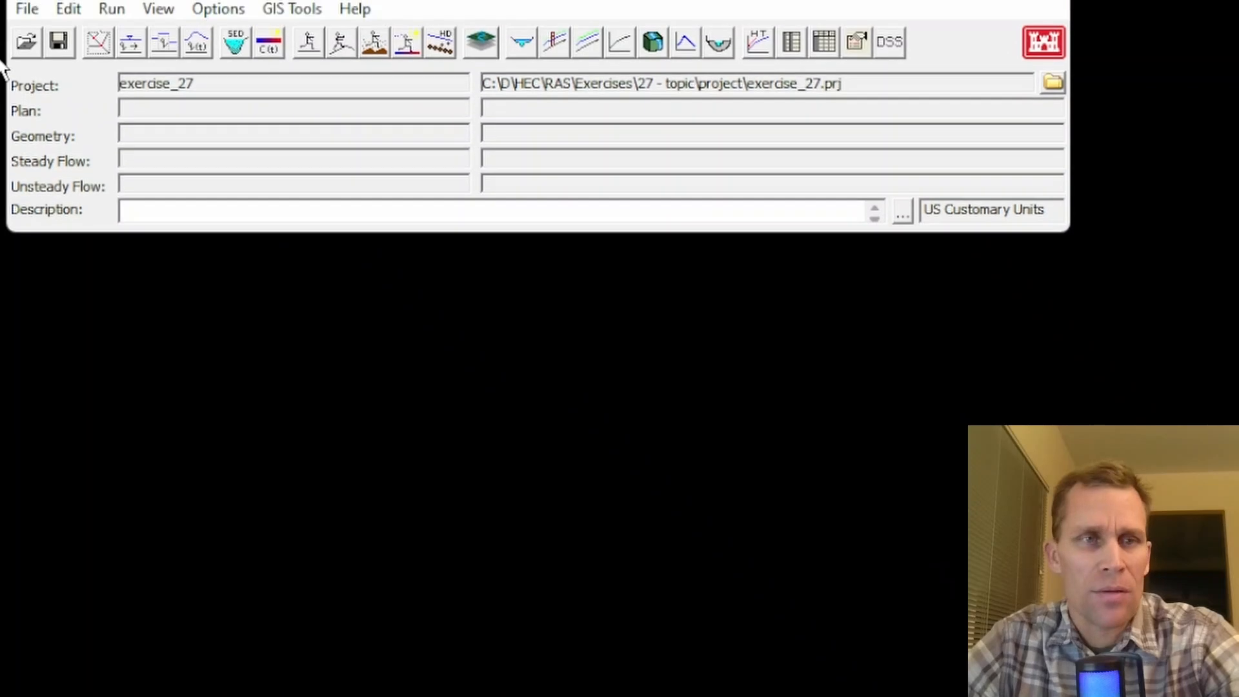
- Draw a river reach in the geometric data as a winding five-point line running downstream from north to south
left_click(98, 83)
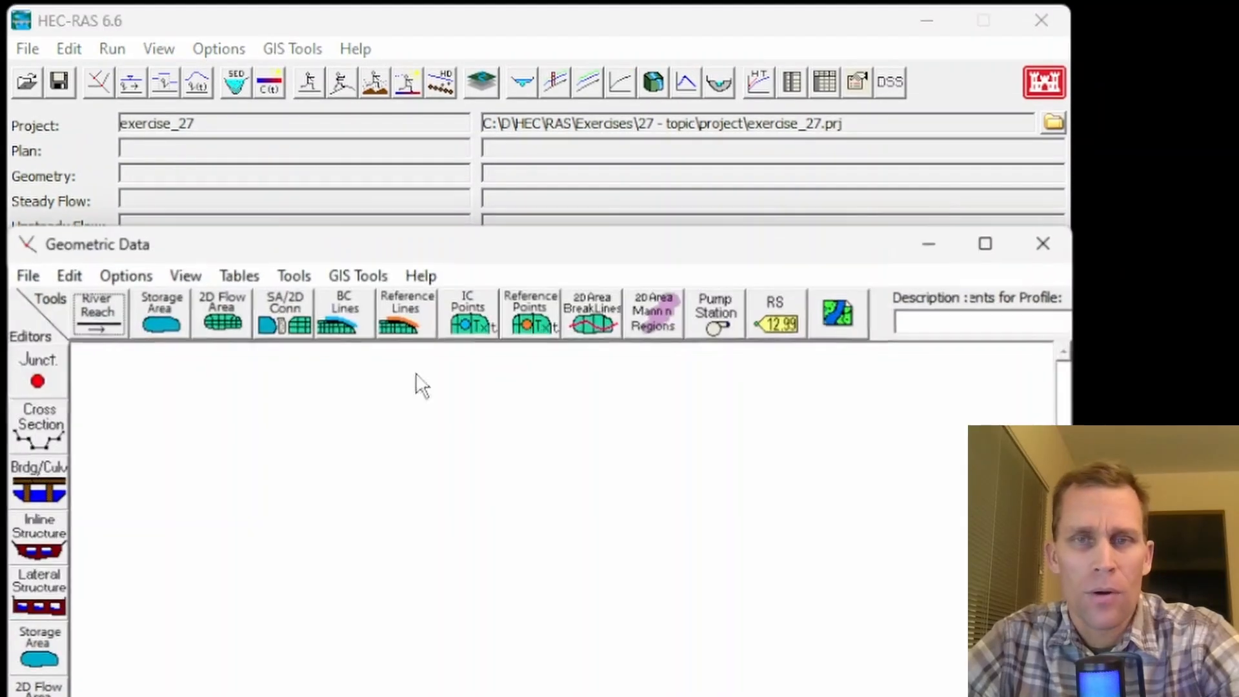
left_click(820, 44)
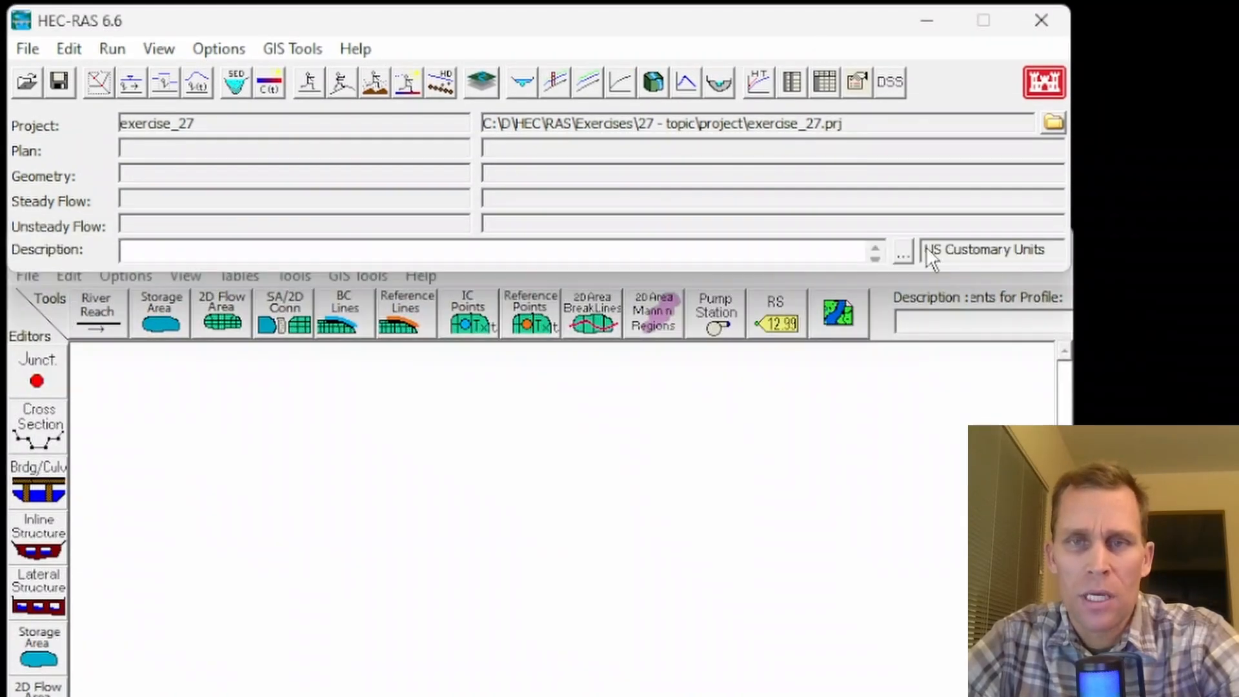
left_click(548, 597)
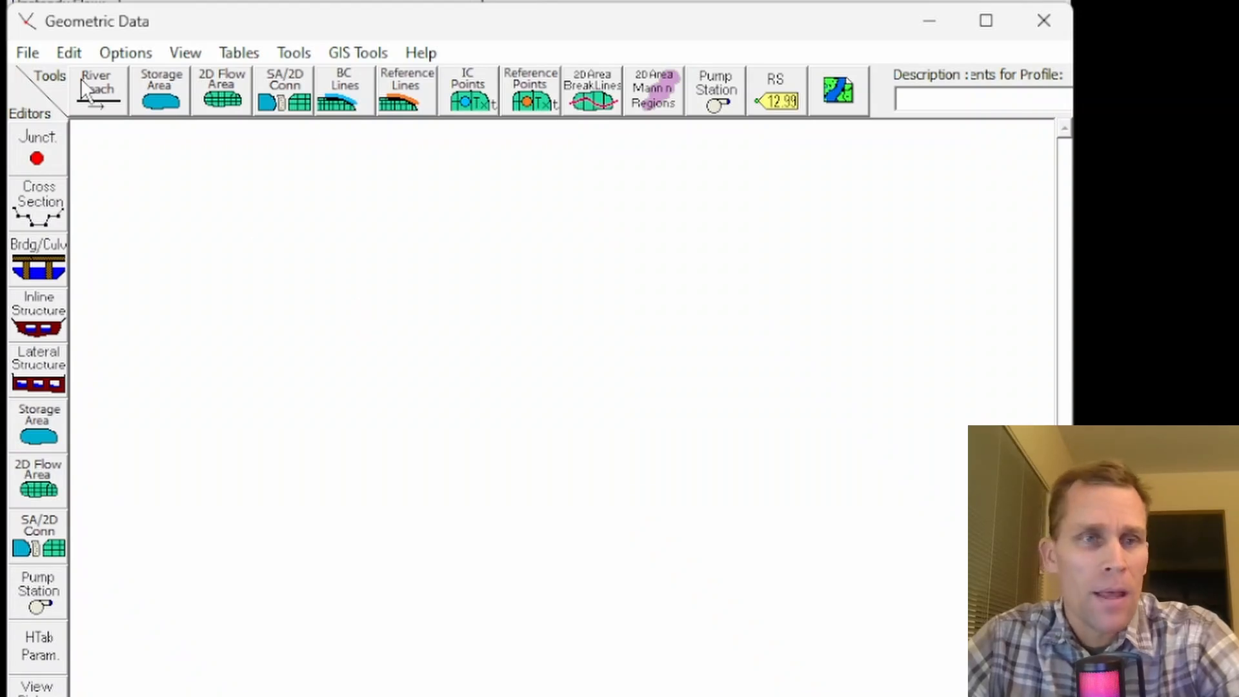
left_click(100, 104)
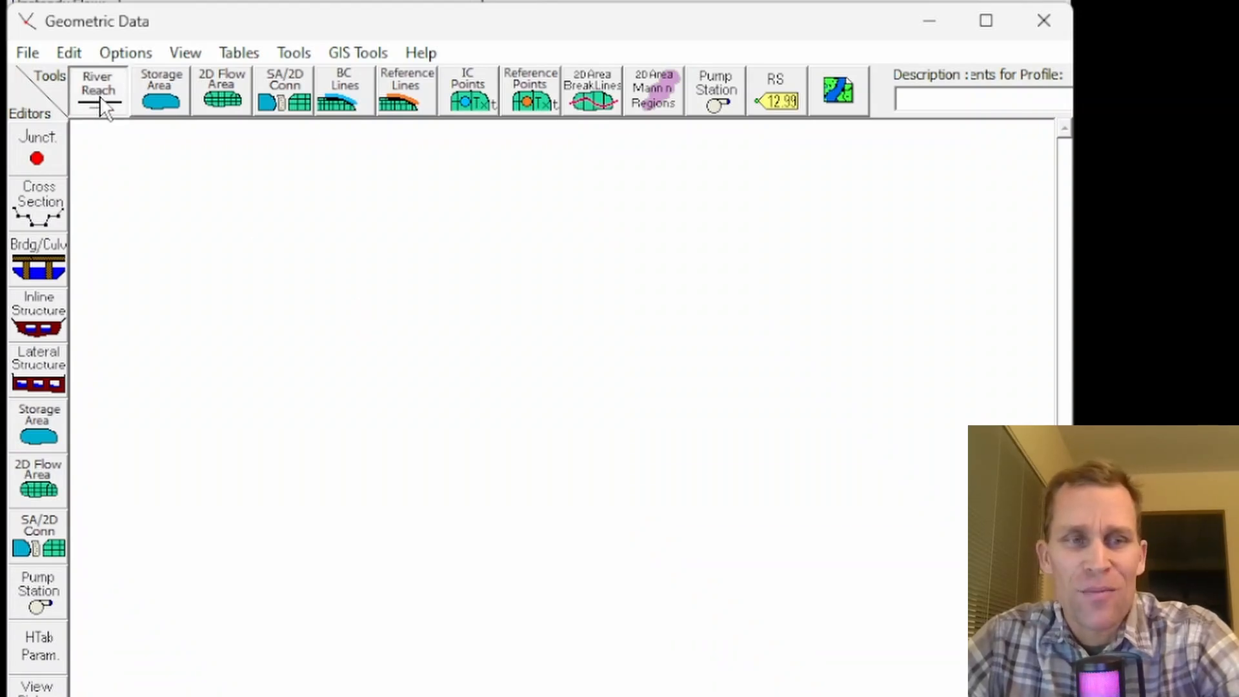
left_click(187, 173)
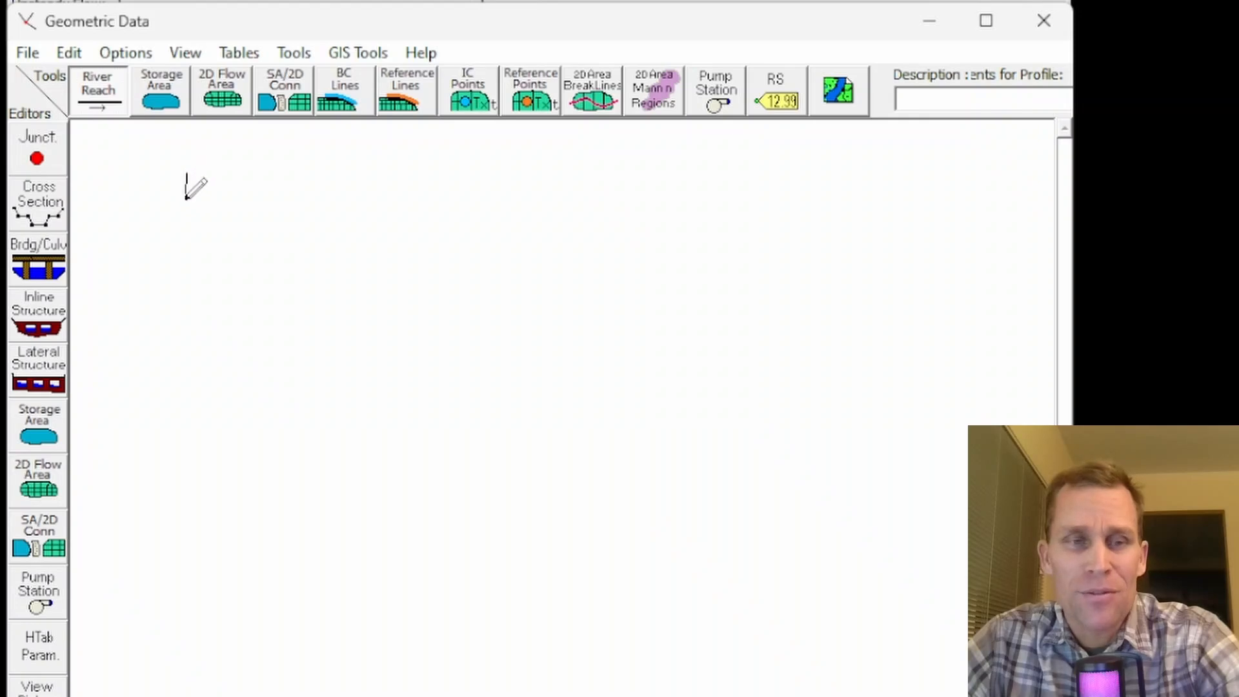
left_click(186, 238)
left_click(229, 388)
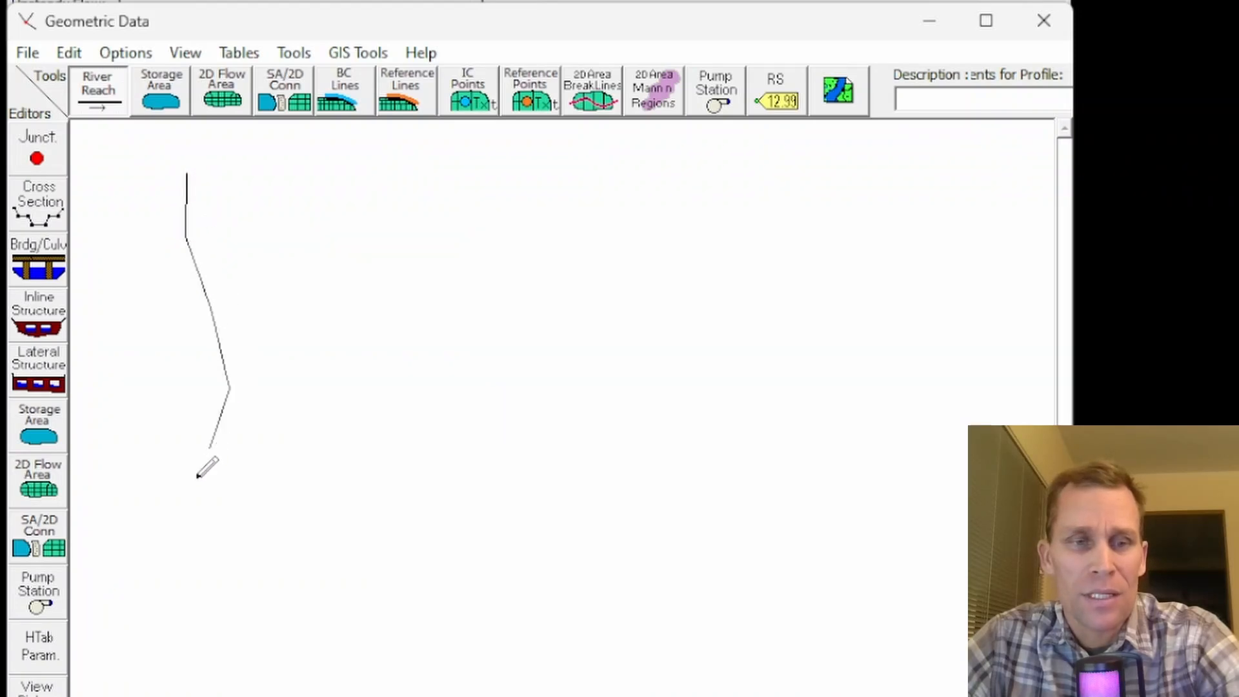
left_click(187, 507)
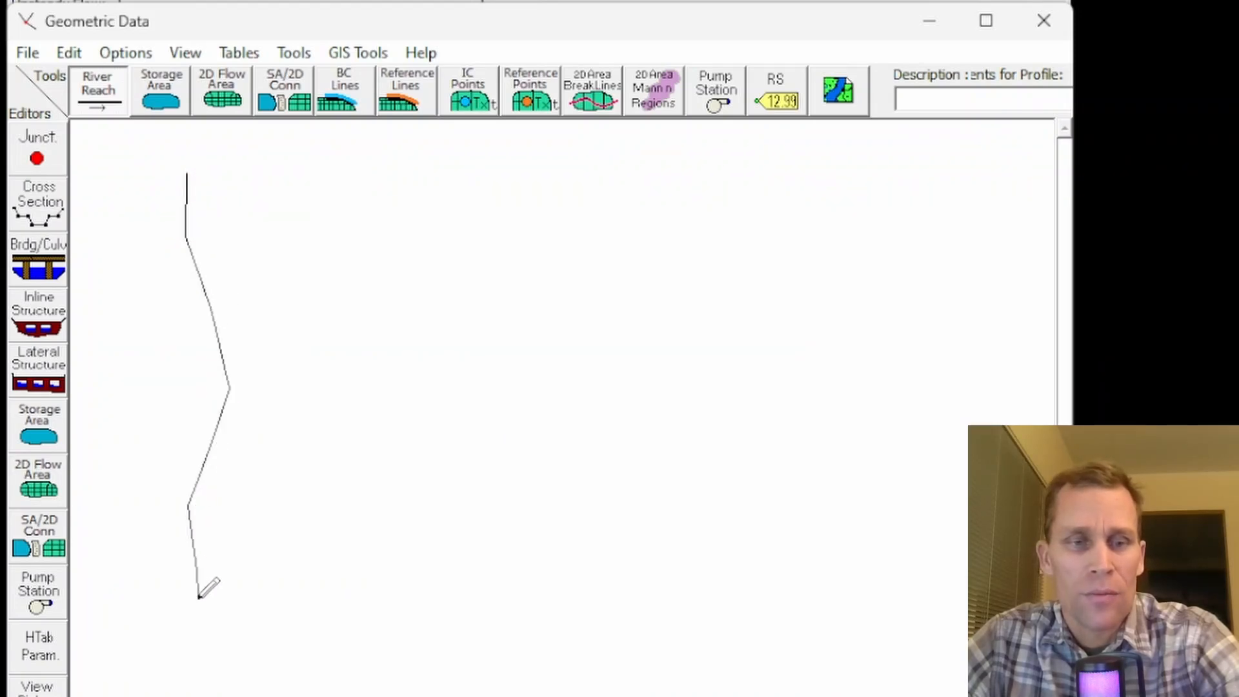
double_click(203, 630)
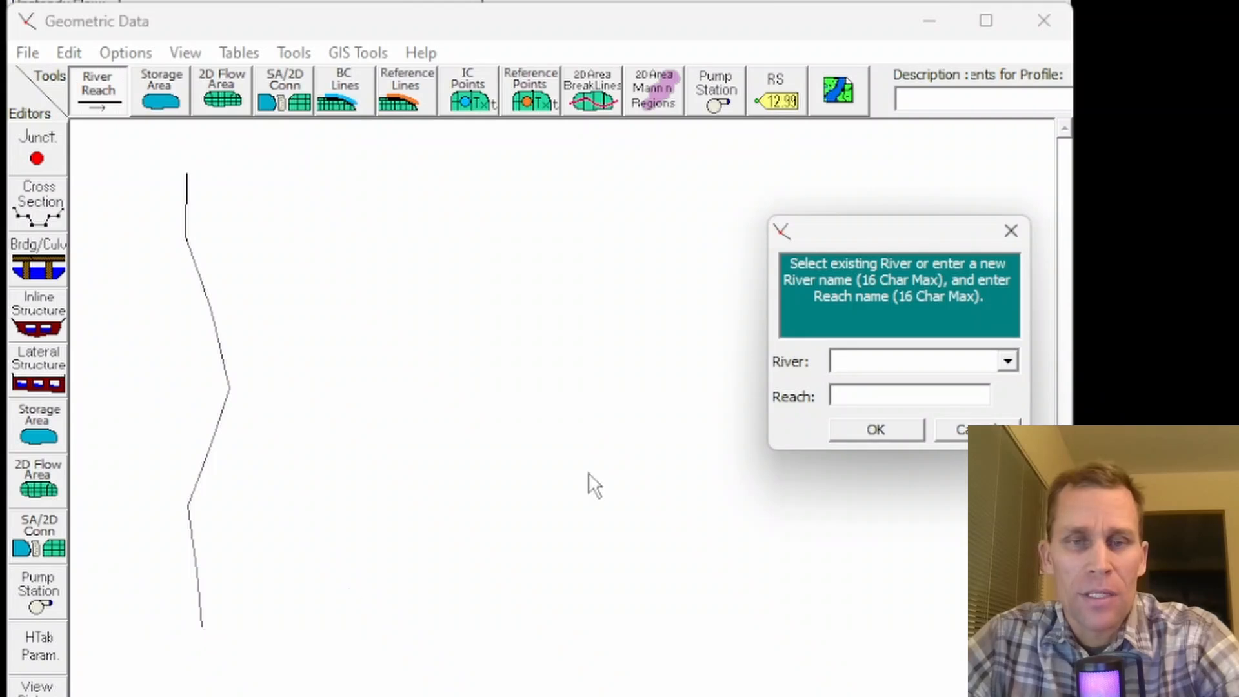
- Name the drawn line's river River A and its reach Reach 1
left_click_drag(868, 244, 418, 208)
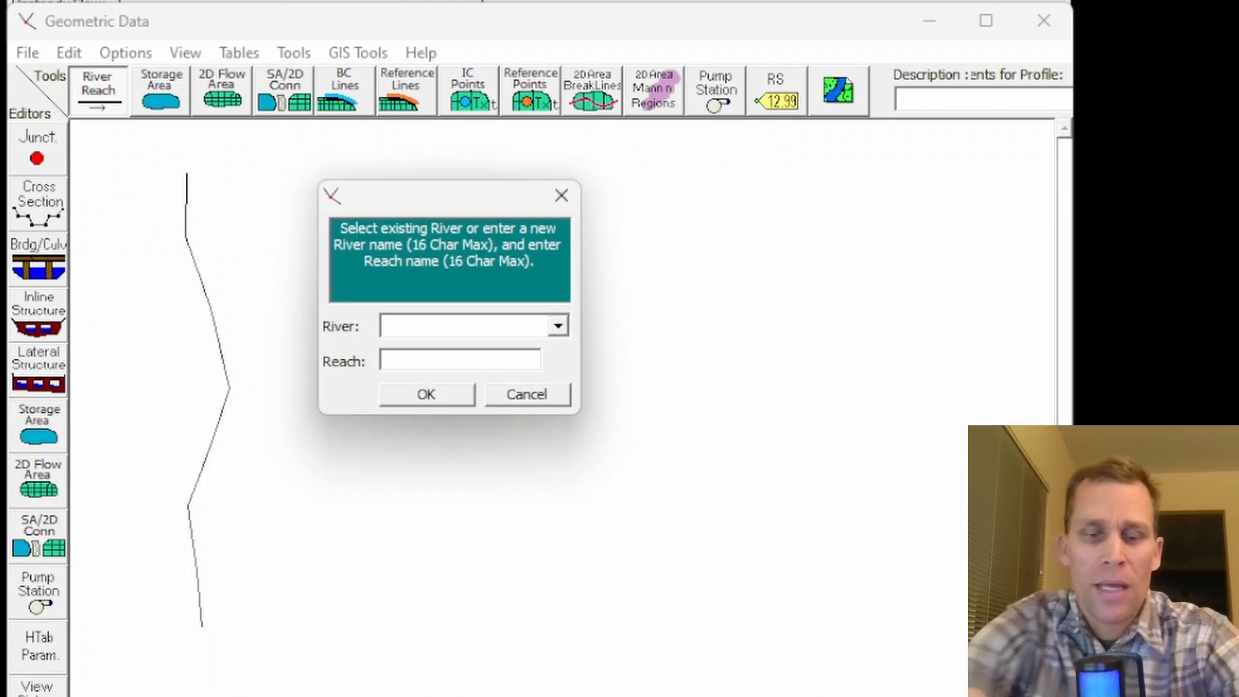
type("River A")
key("Tab")
type("Reach 1")
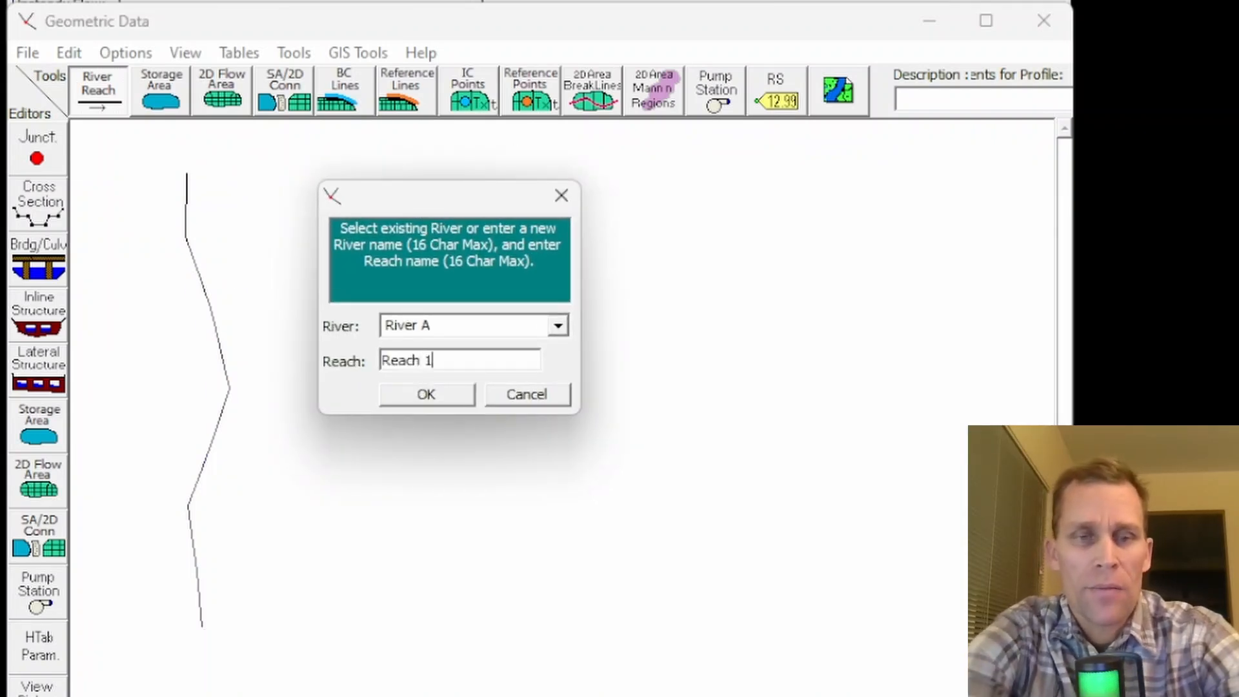
key("Return")
- Add a new cross section at river station 0 on River A, Reach 1
left_click(28, 203)
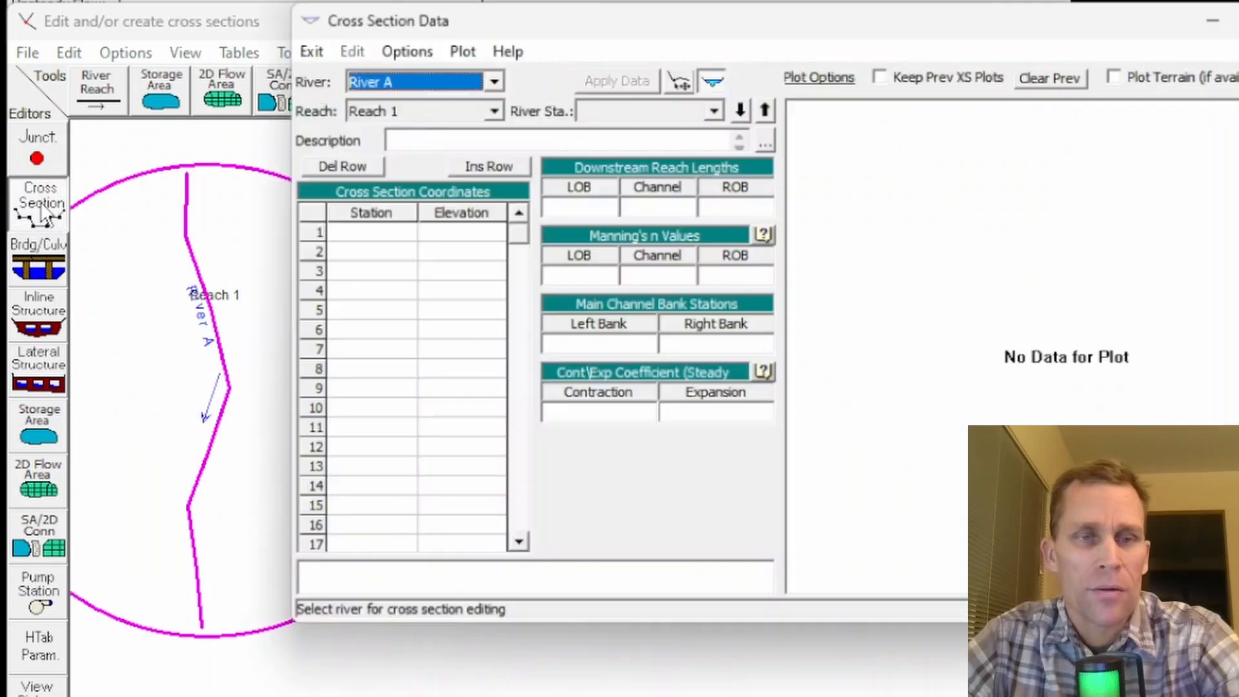
left_click_drag(502, 13, 541, 10)
left_click(441, 50)
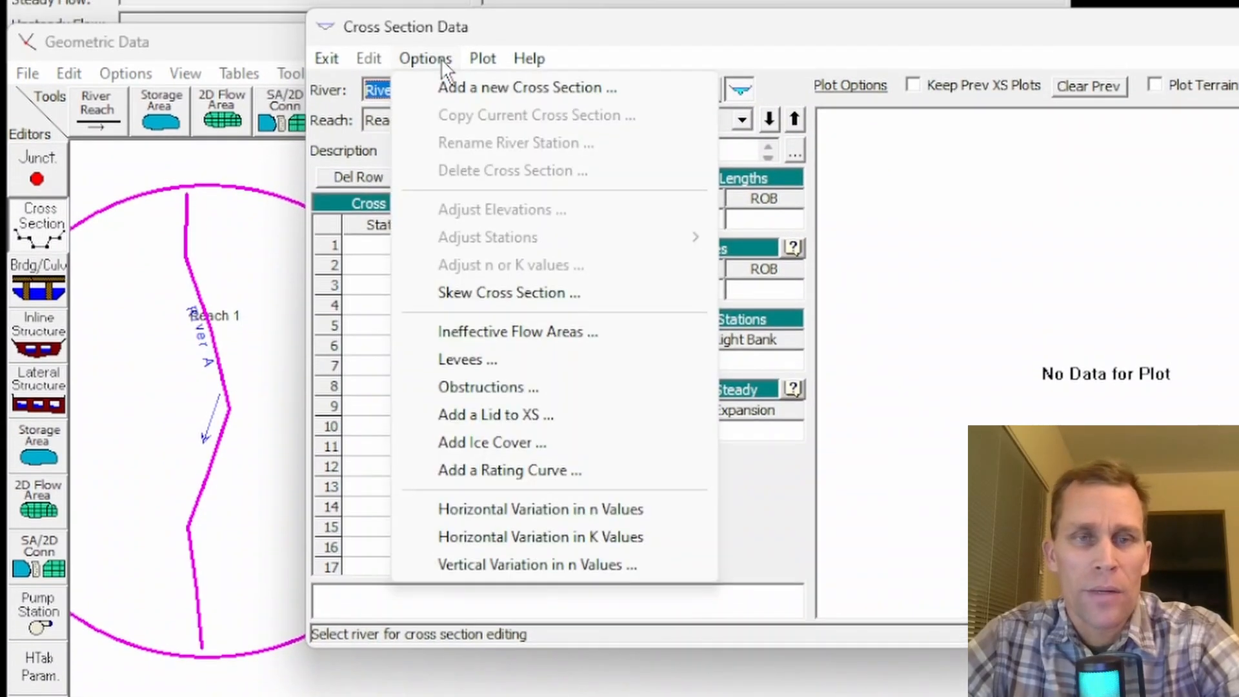
left_click(452, 78)
type("0")
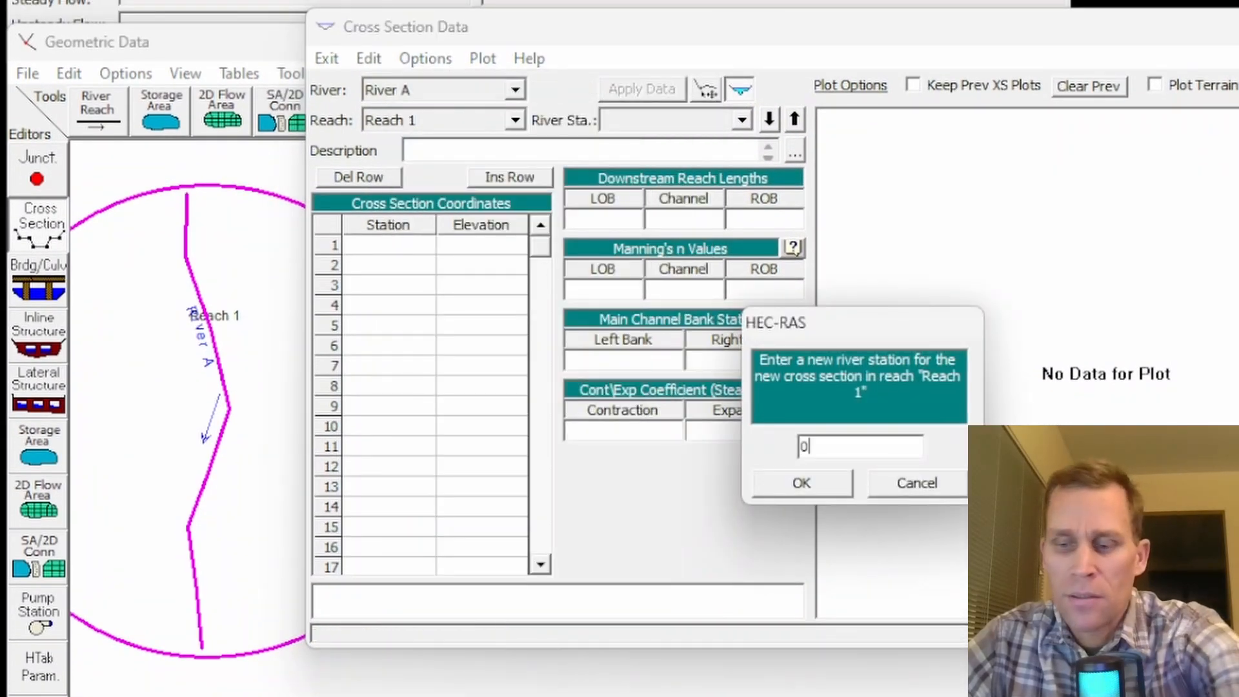
key("Return")
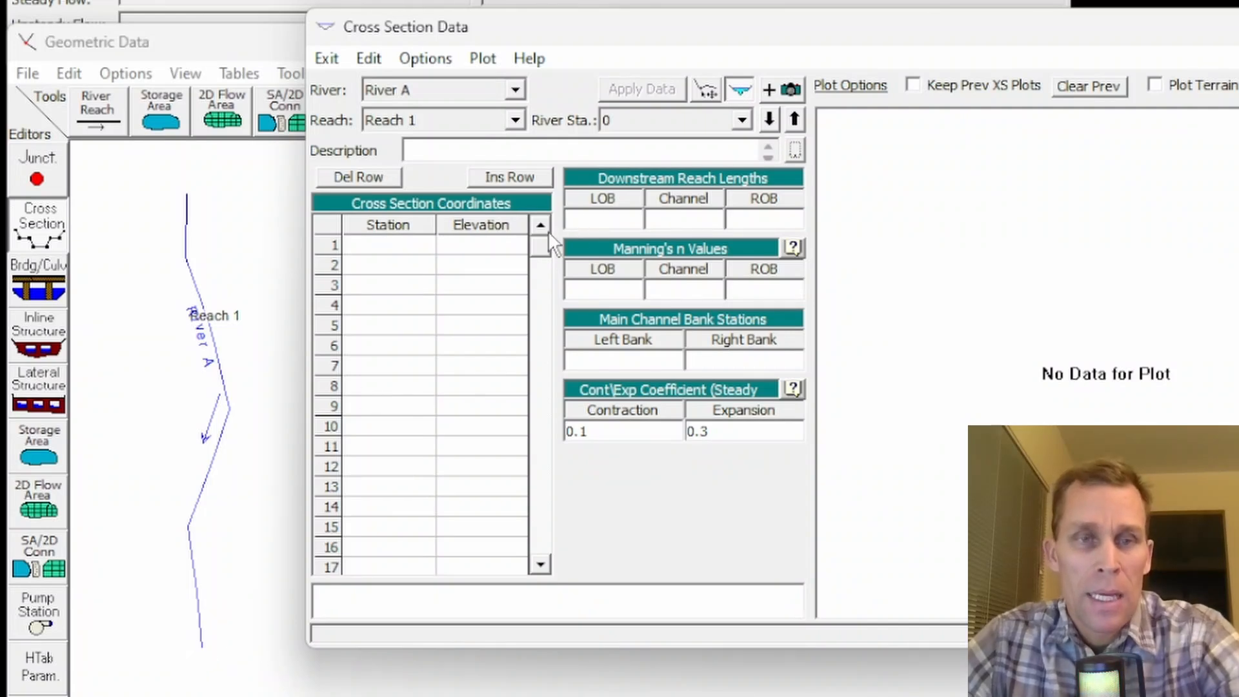
- Paste the cross section coordinates: stations 0 to 350 in steps of 50, with elevations 45, 40, 40, 30, 30, 40, 40, 45
left_click_drag(415, 249, 470, 420)
left_click(414, 352)
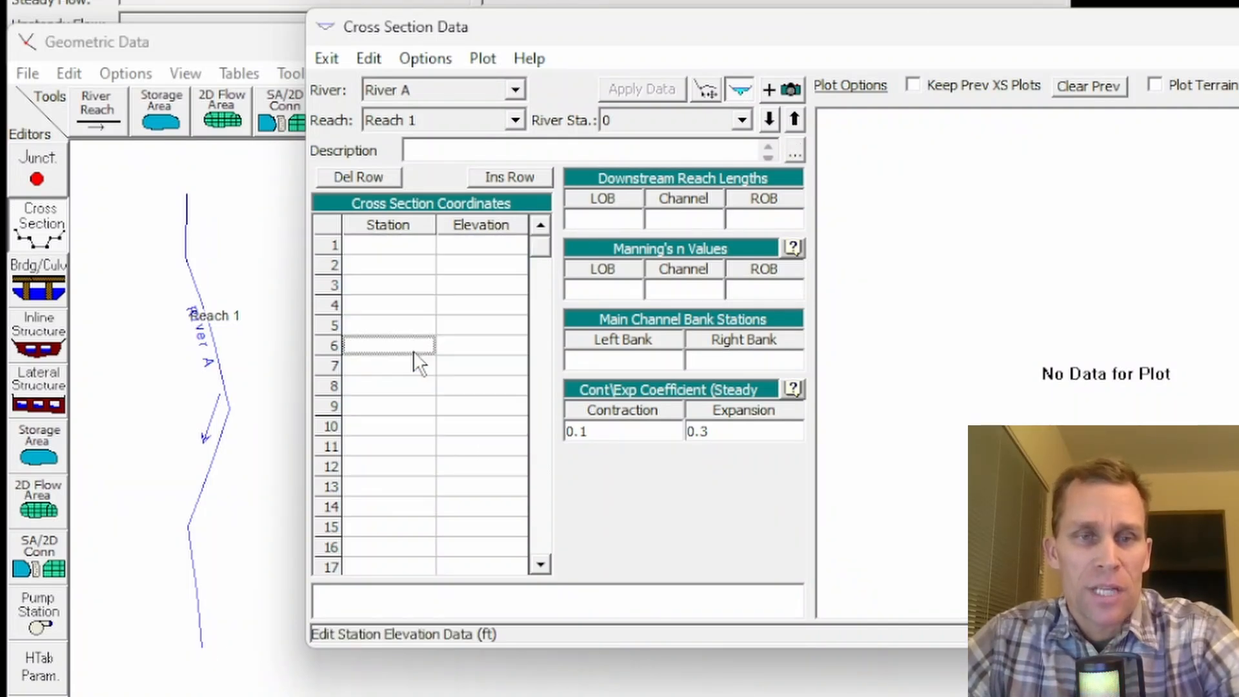
left_click_drag(387, 246, 466, 471)
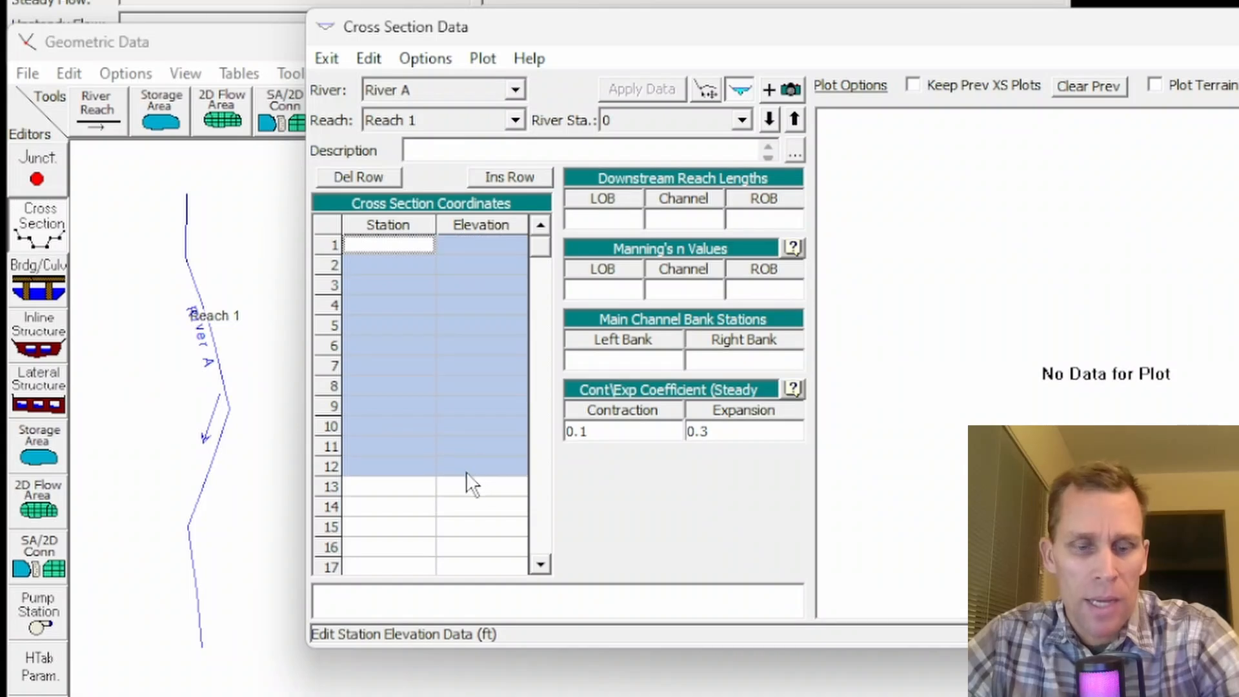
key("ctrl+v")
left_click(448, 386)
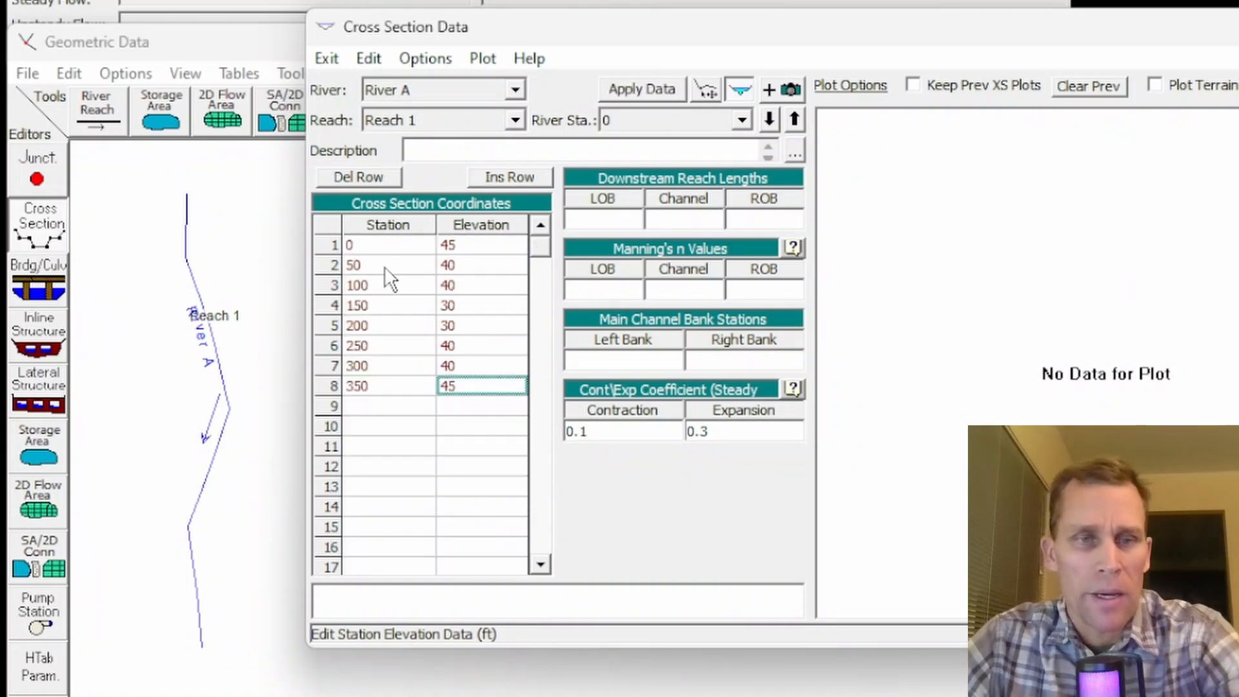
left_click_drag(388, 247, 419, 400)
left_click(395, 424)
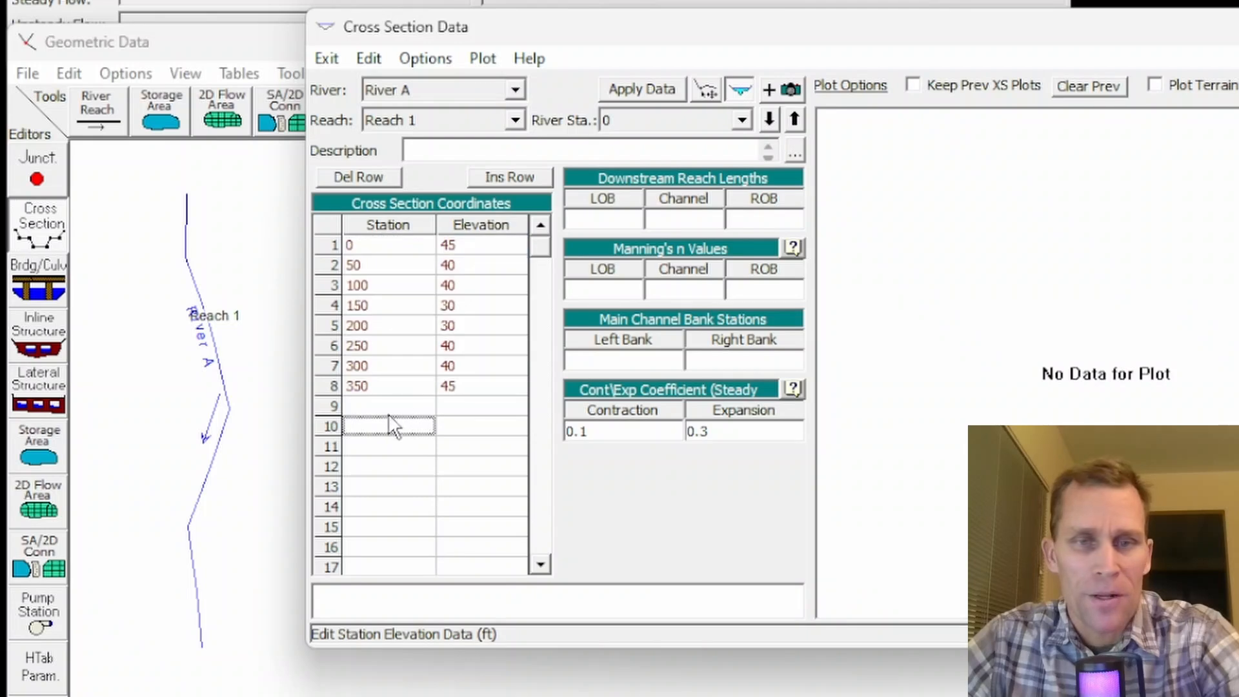
- Set the left overbank, channel and right overbank downstream reach lengths of station 0 to 0
left_click(636, 219)
type("0")
key("Tab")
type("0")
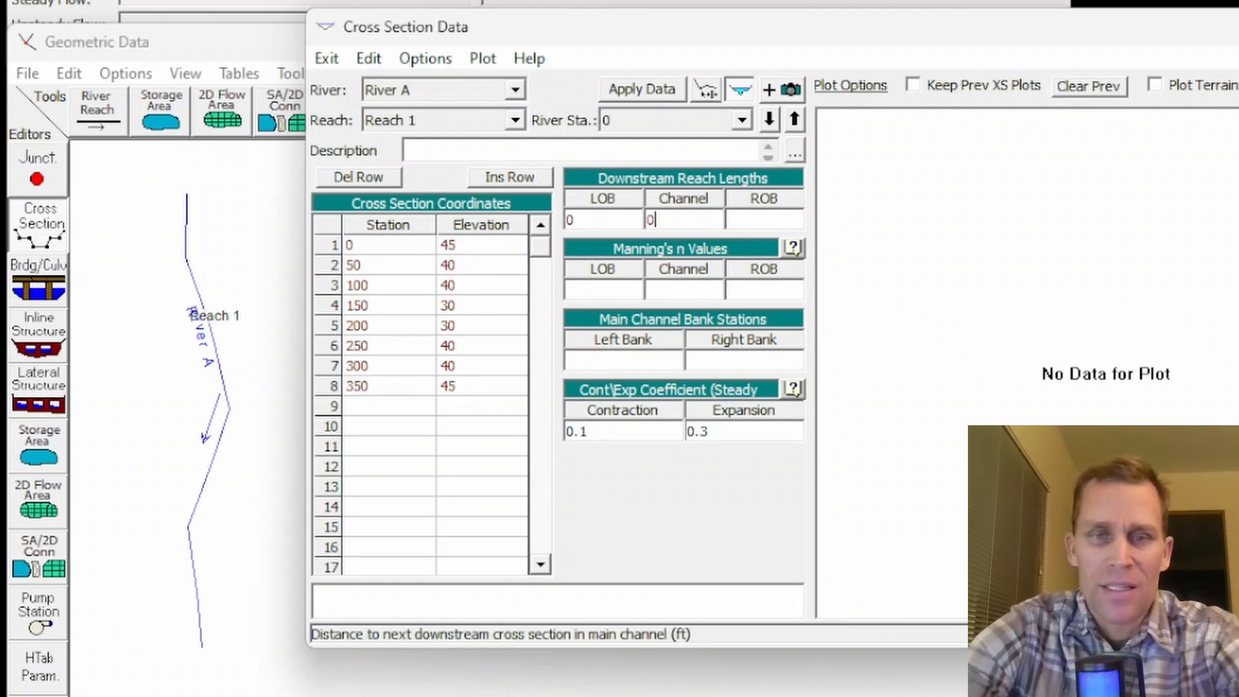
key("Tab")
type("0")
key("Tab")
- Set the Manning's n values to 0.05 for the left overbank, 0.03 for the channel and 0.05 for the right overbank
type("0.0")
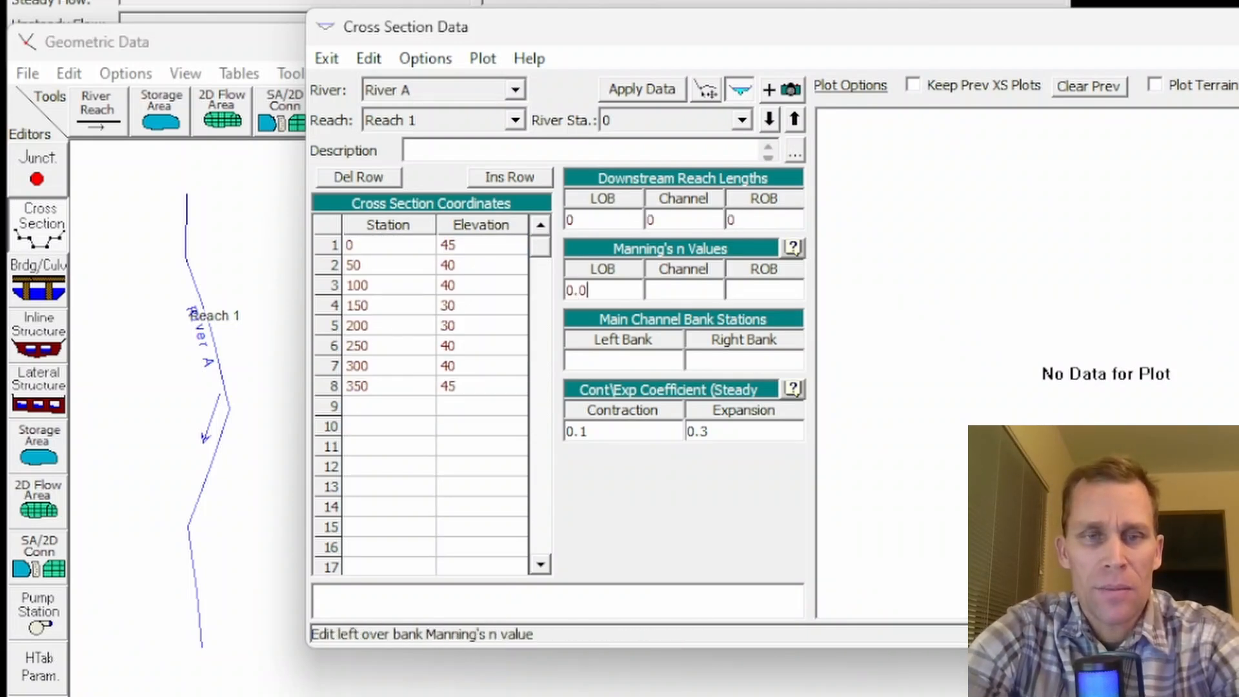
type("5")
key("Tab")
type("0.03")
key("Tab")
type("0.05")
key("Tab")
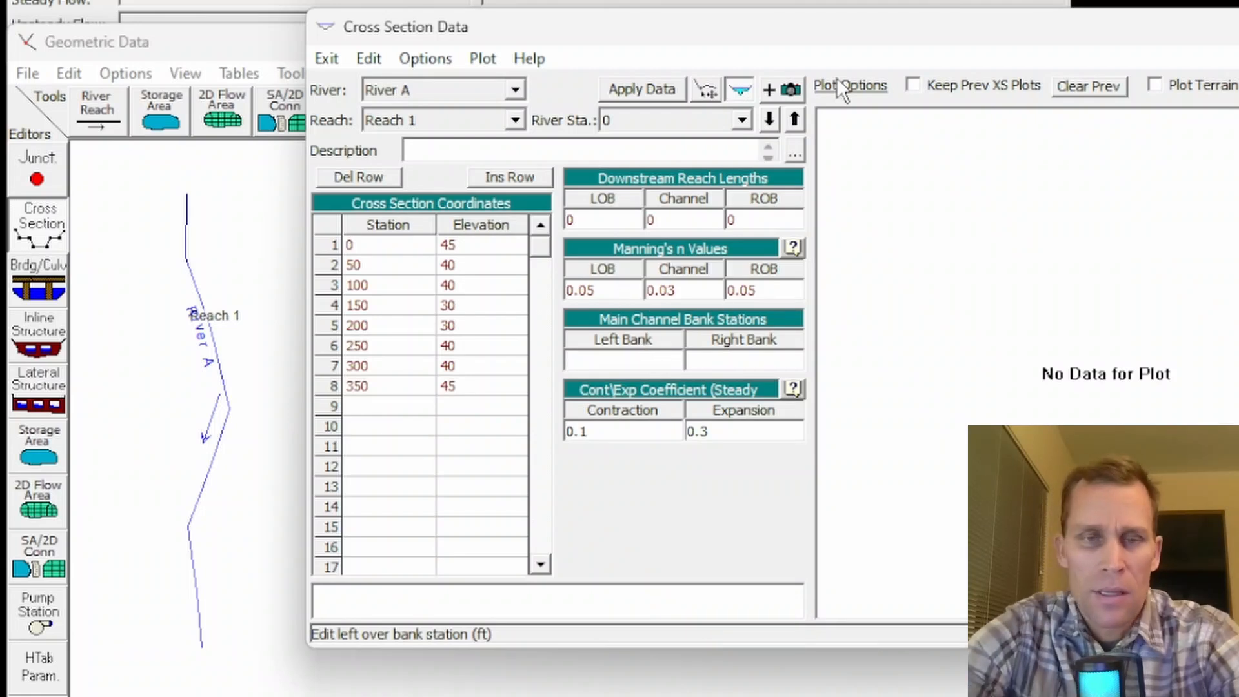
- Set the main channel bank stations to 100 left and 250 right, and apply the cross section data
key("Tab")
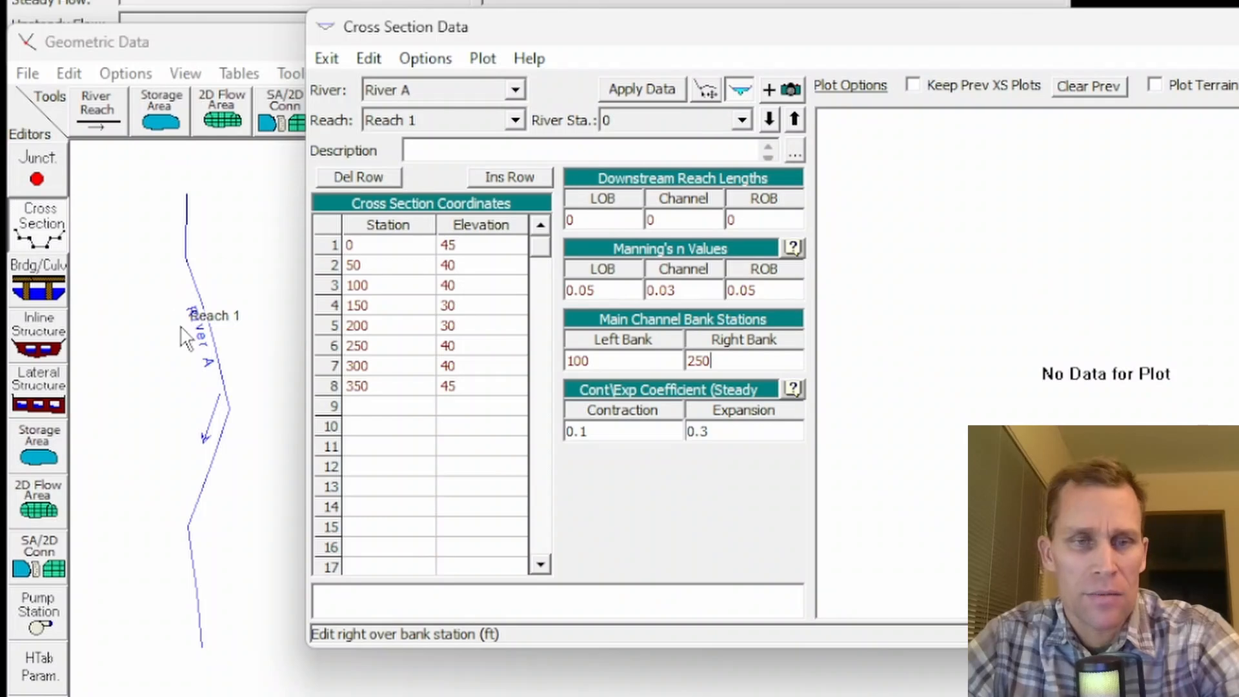
left_click(390, 287)
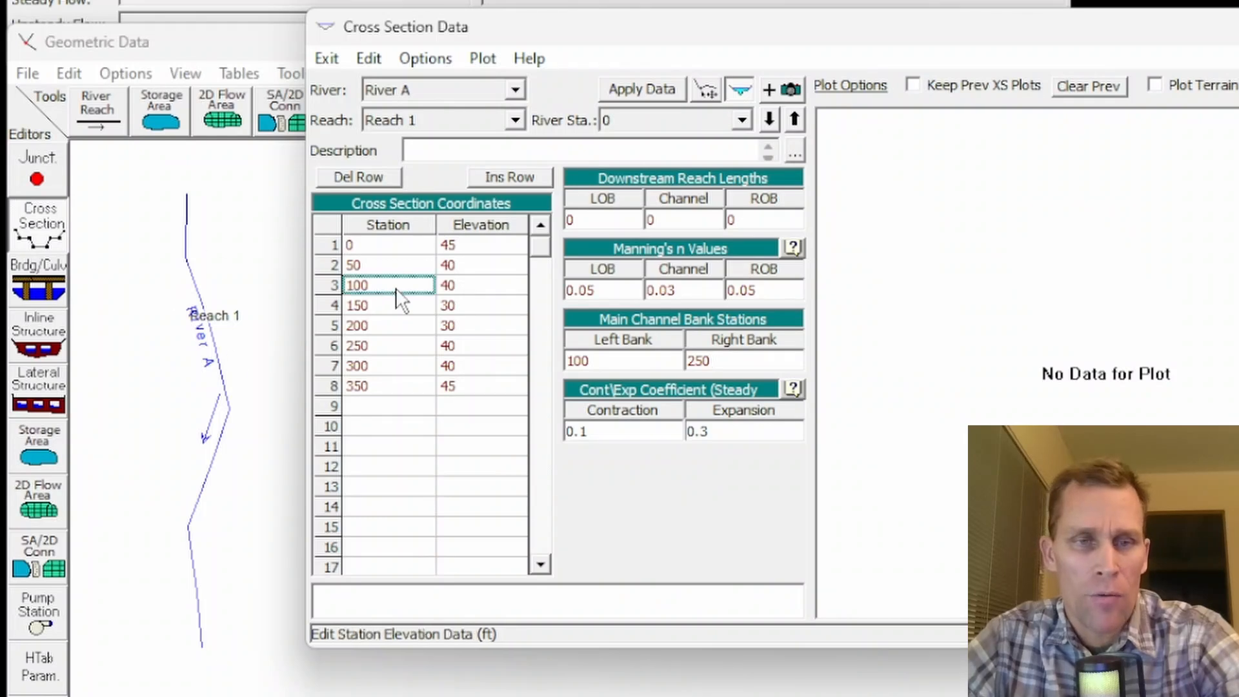
left_click(381, 348)
left_click(584, 91)
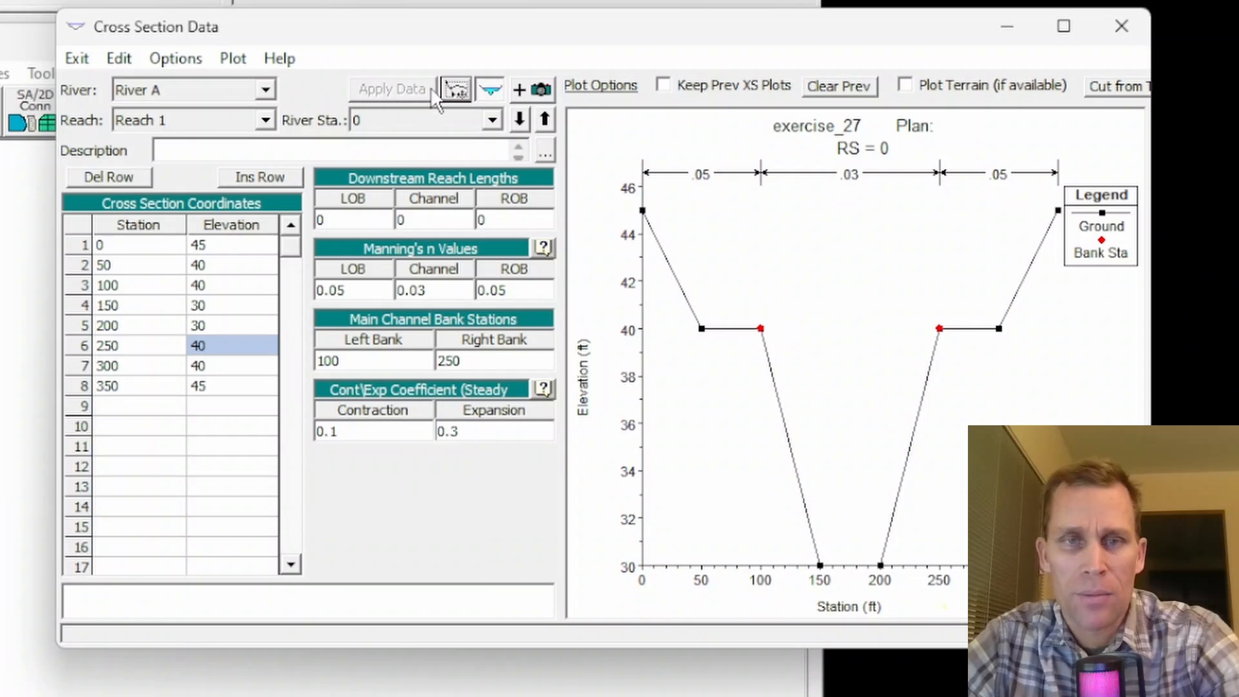
left_click(492, 89)
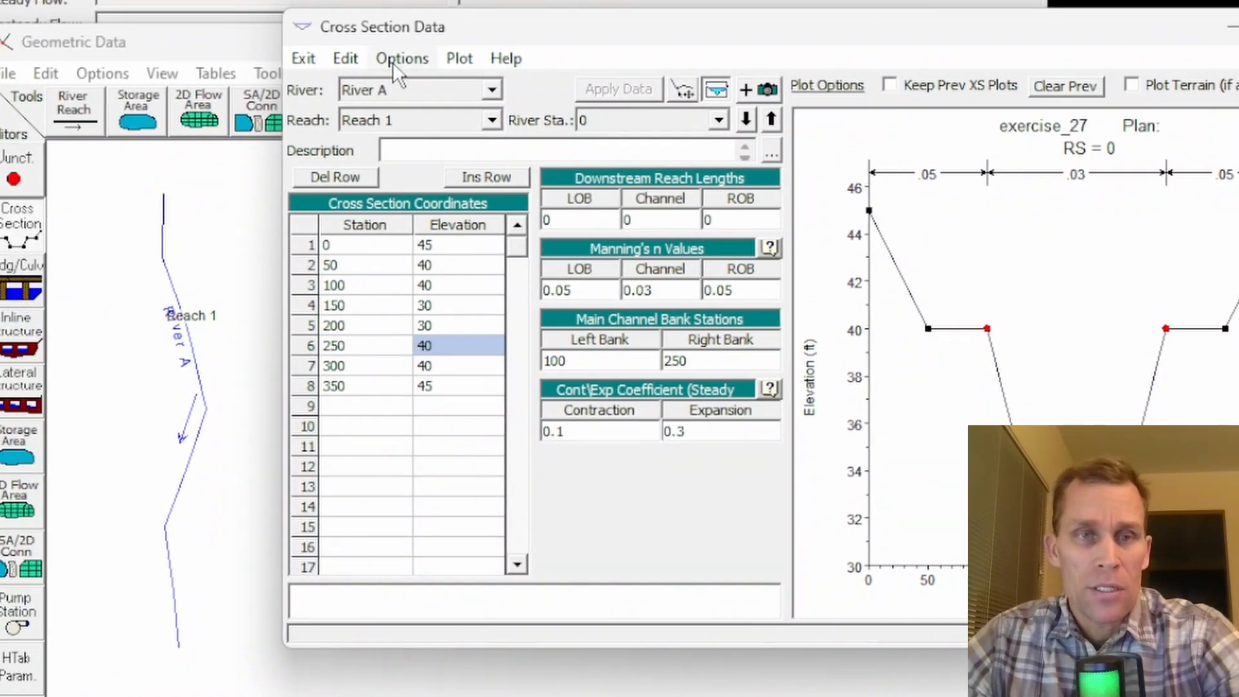
- Copy the current cross section to a new river station 10000 on River A, Reach 1
left_click(399, 60)
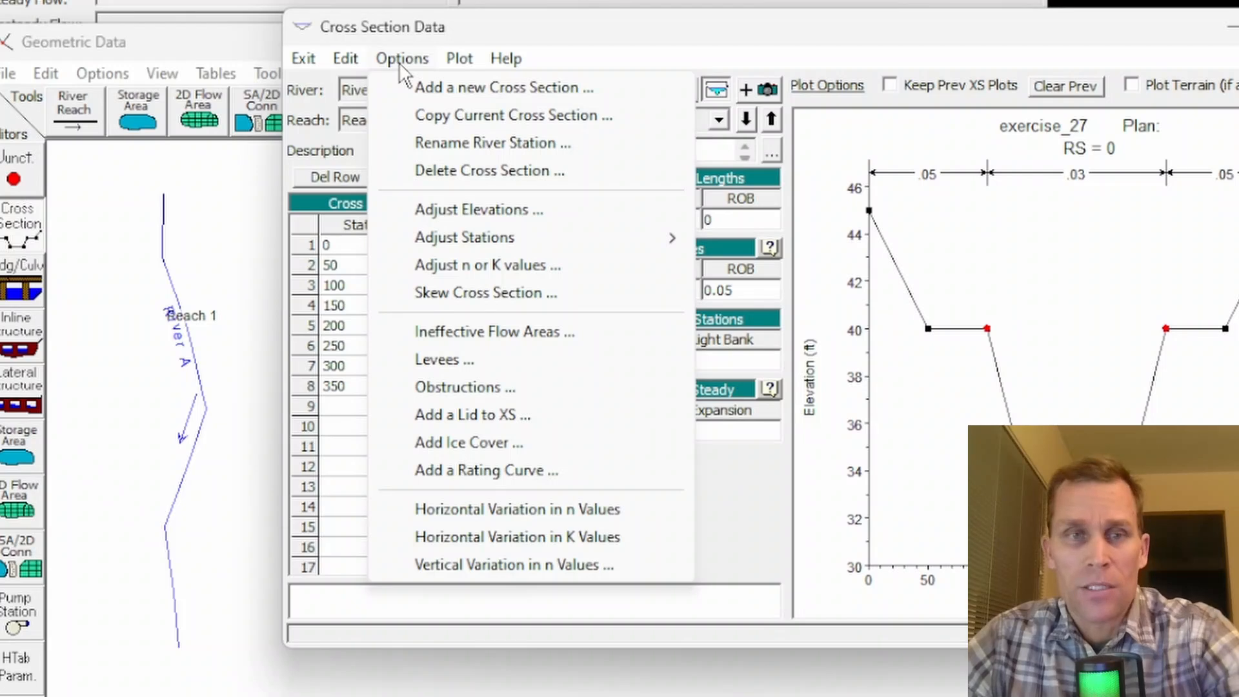
left_click(440, 115)
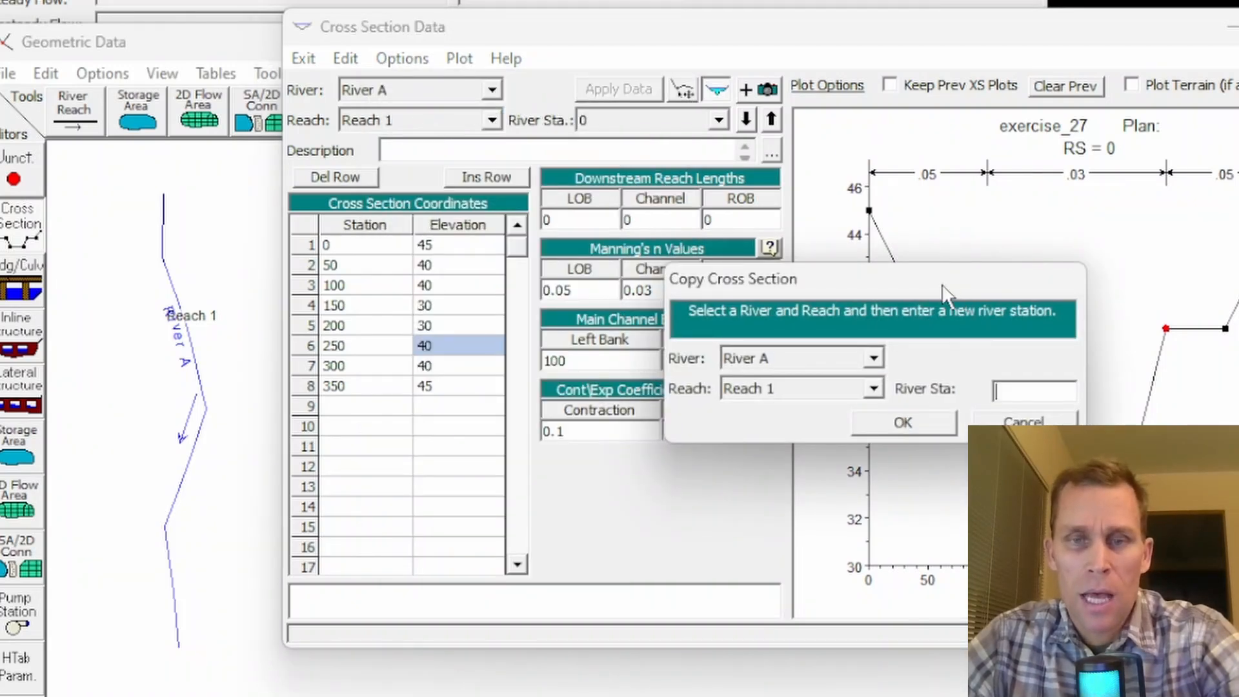
type("10000")
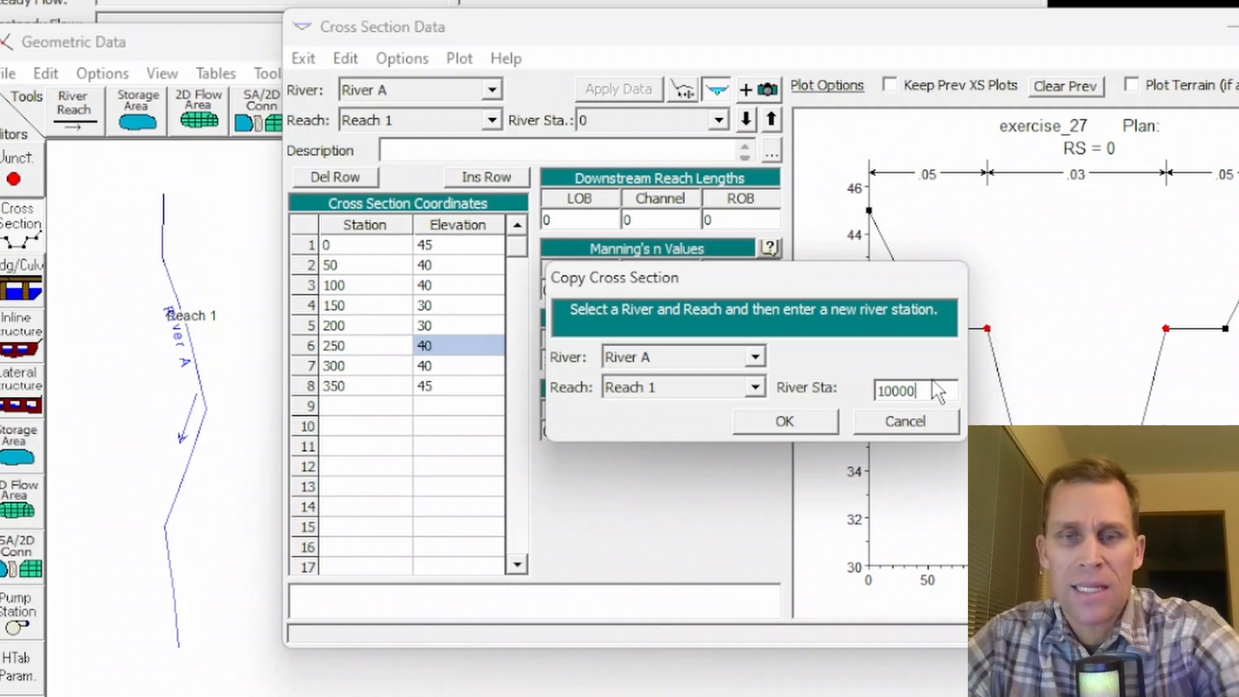
double_click(937, 390)
left_click(812, 424)
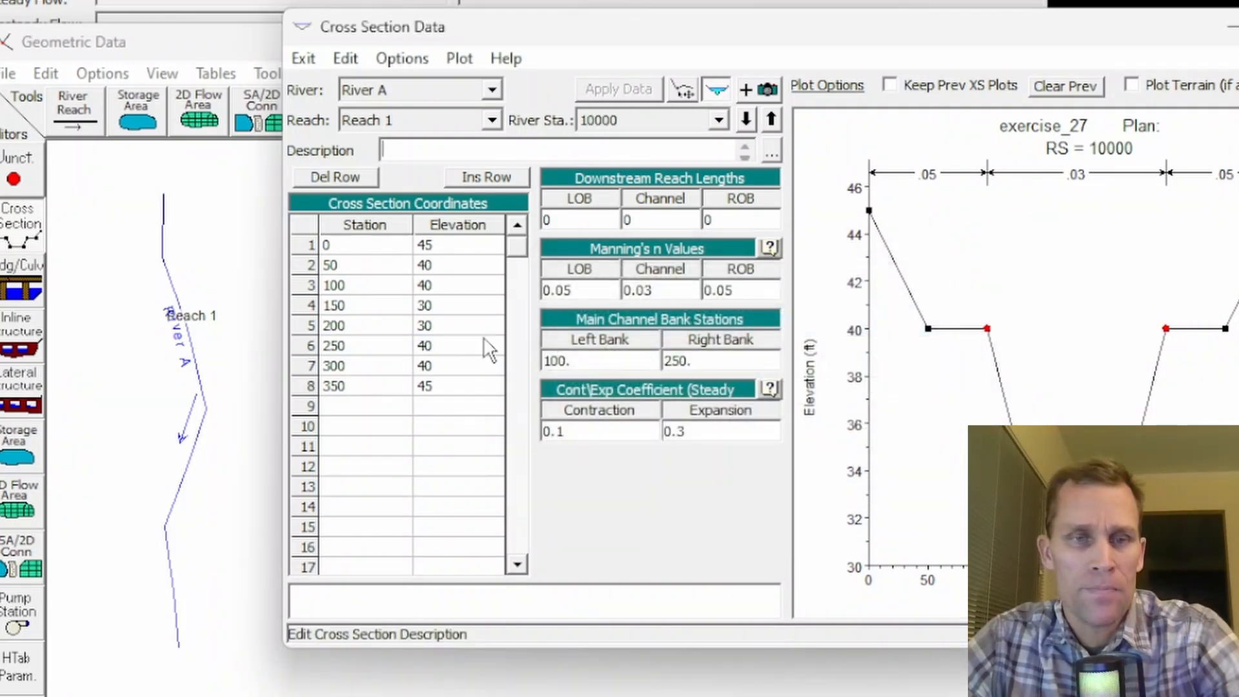
- Set the left overbank, channel and right overbank downstream reach lengths of station 10000 to 10000
double_click(577, 220)
type("10000")
double_click(636, 220)
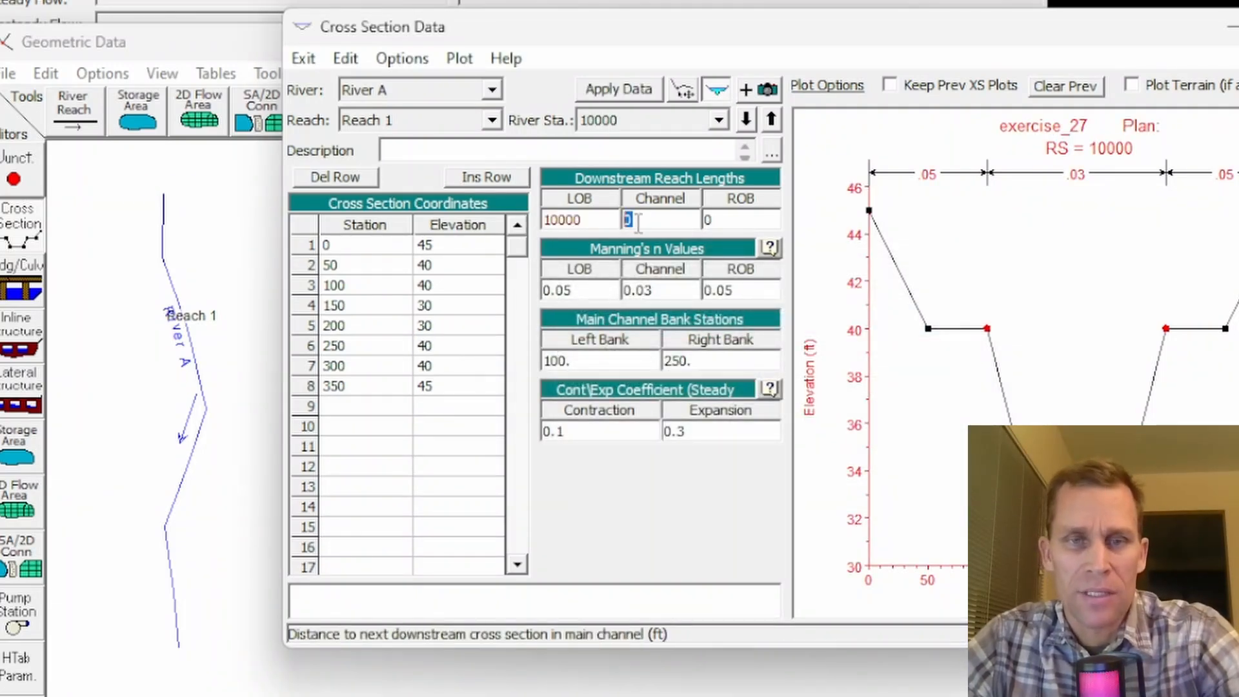
type("10000")
double_click(744, 219)
type("10000")
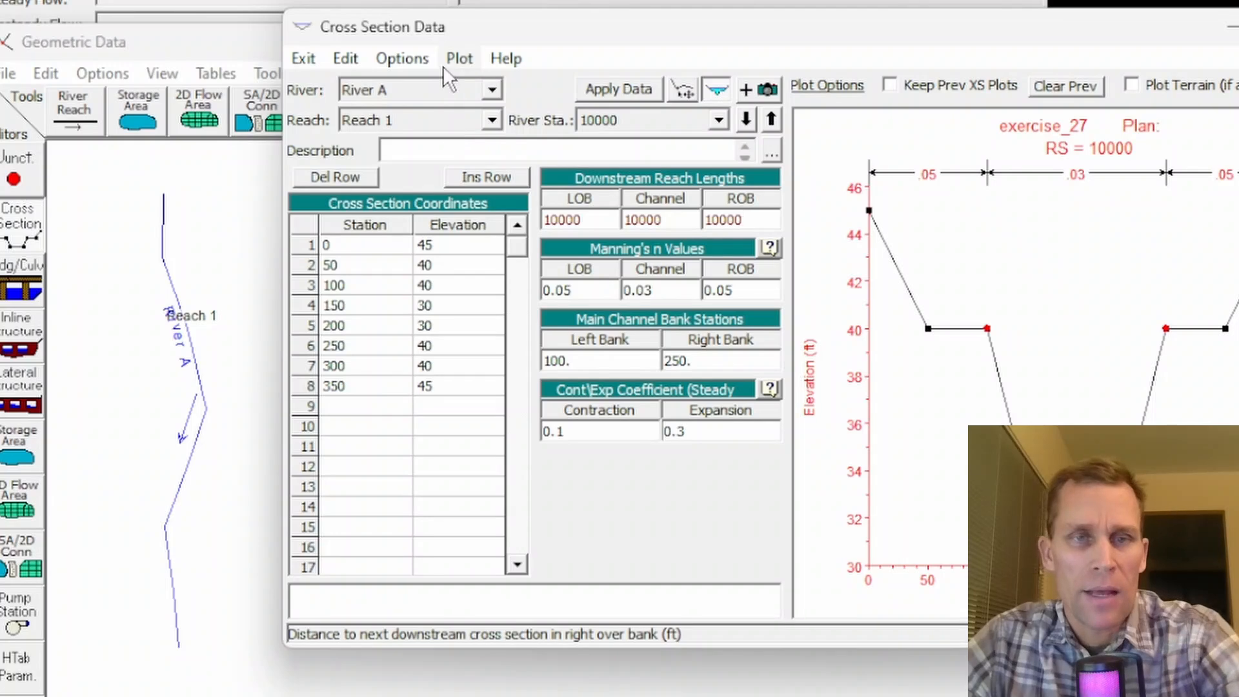
- Add 10 to all elevations of the station 10000 cross section, apply the data and close the cross section editor
left_click(407, 59)
left_click(463, 214)
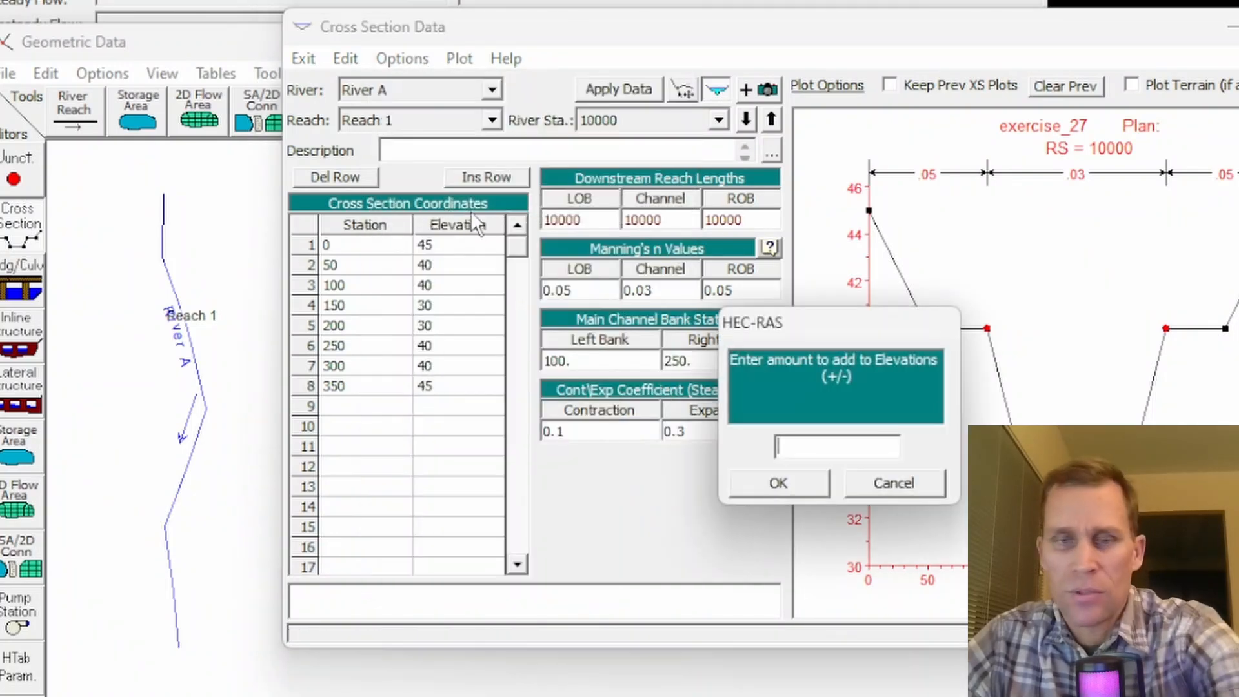
left_click(781, 483)
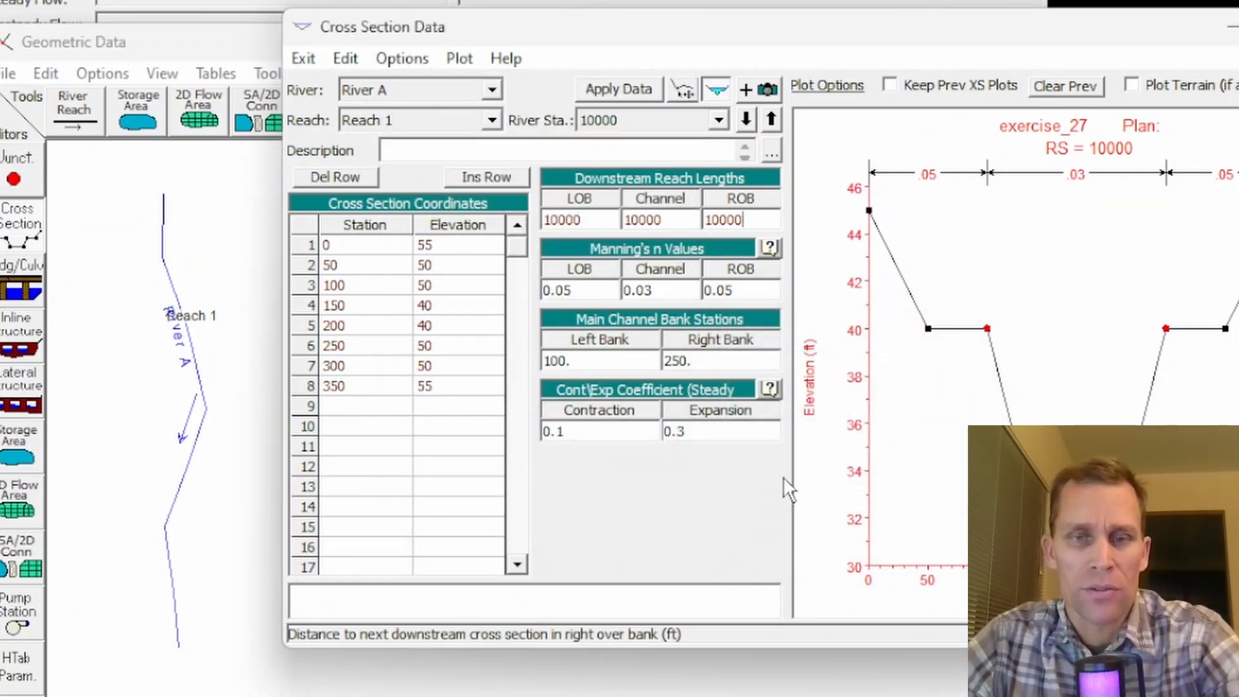
left_click(605, 91)
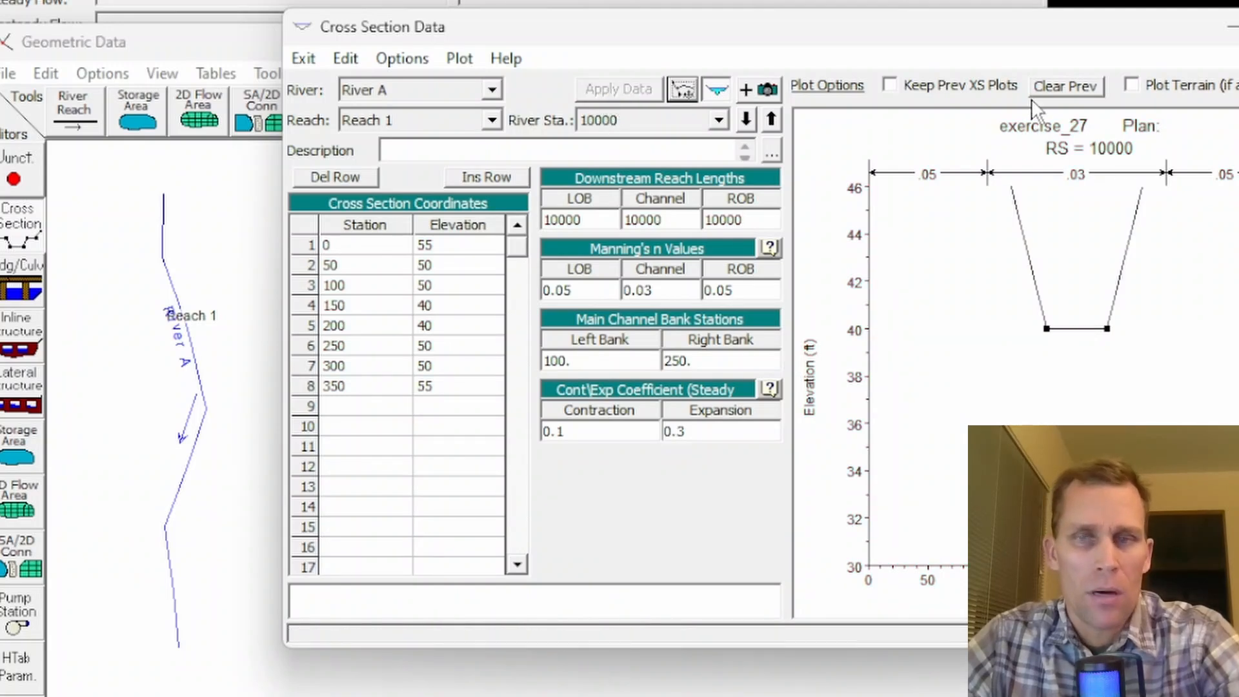
left_click(1238, 27)
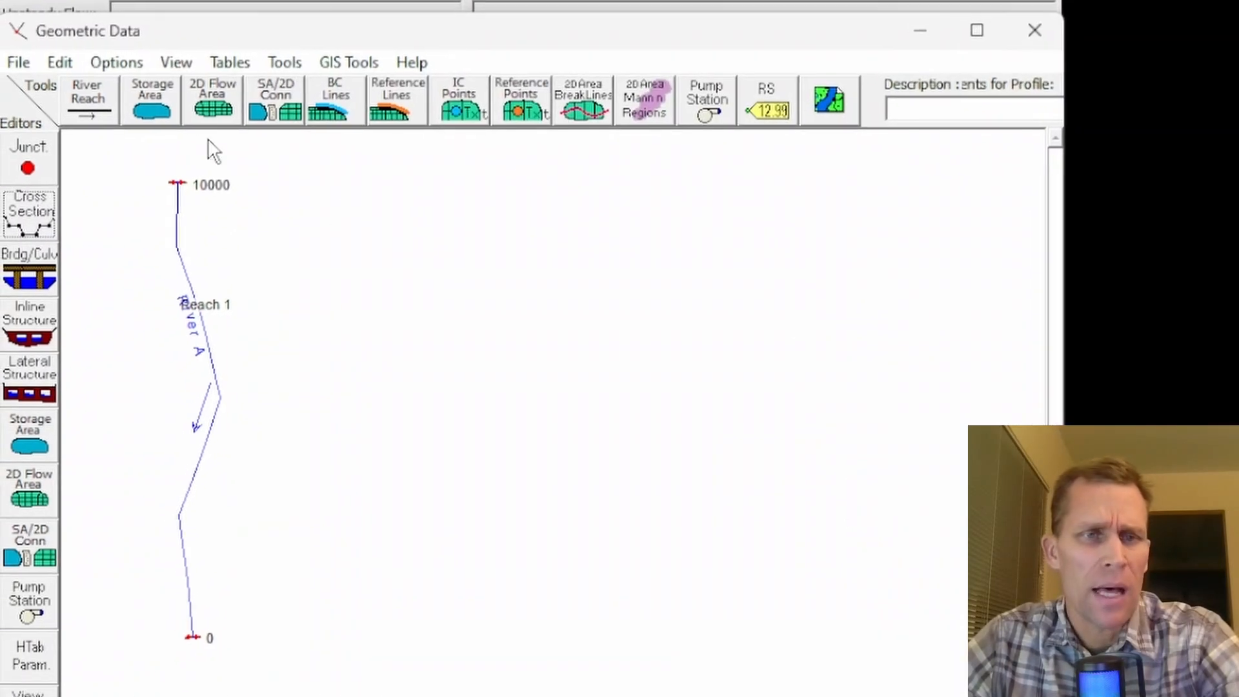
- Interpolate cross sections within Reach 1 of River A with a maximum distance of 500 between them
left_click(261, 71)
mouse_move(311, 86)
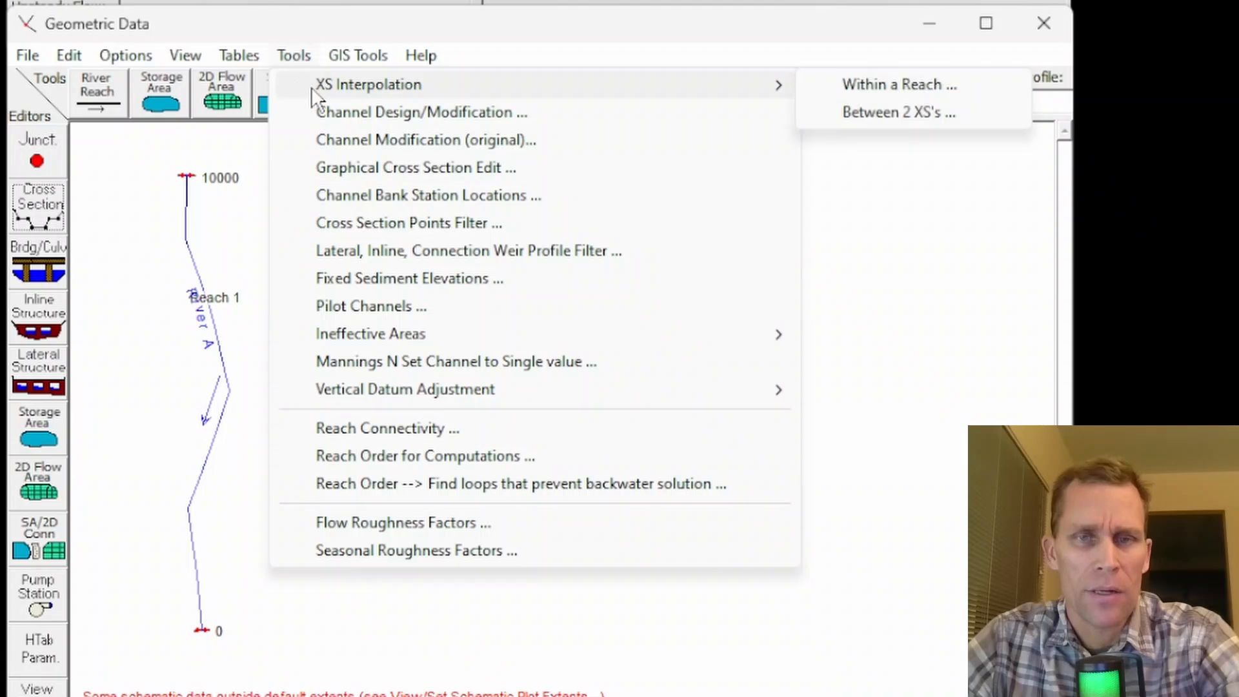
left_click(846, 83)
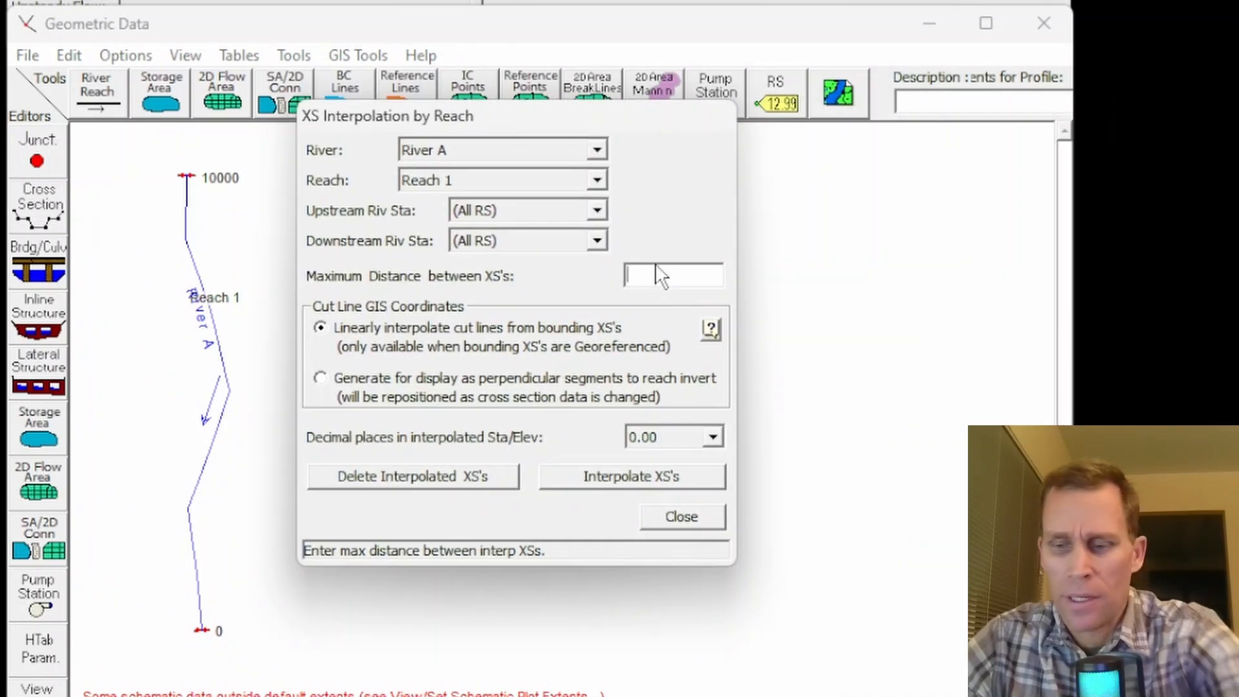
type("500")
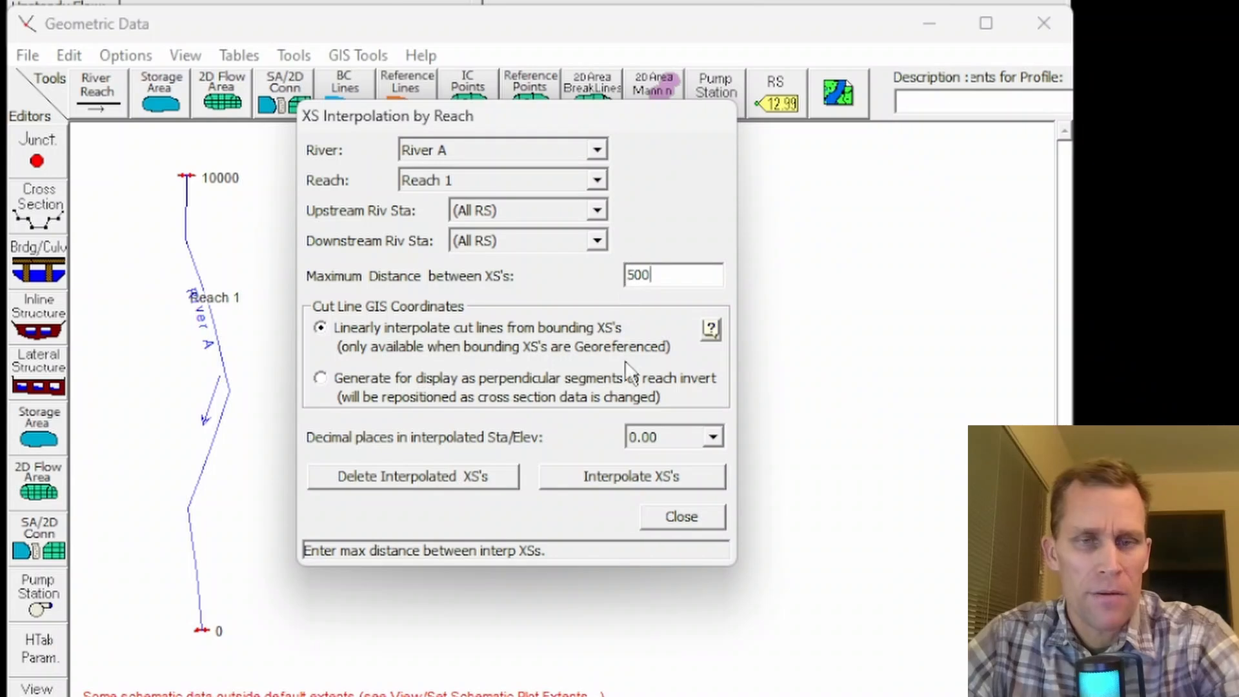
left_click(624, 481)
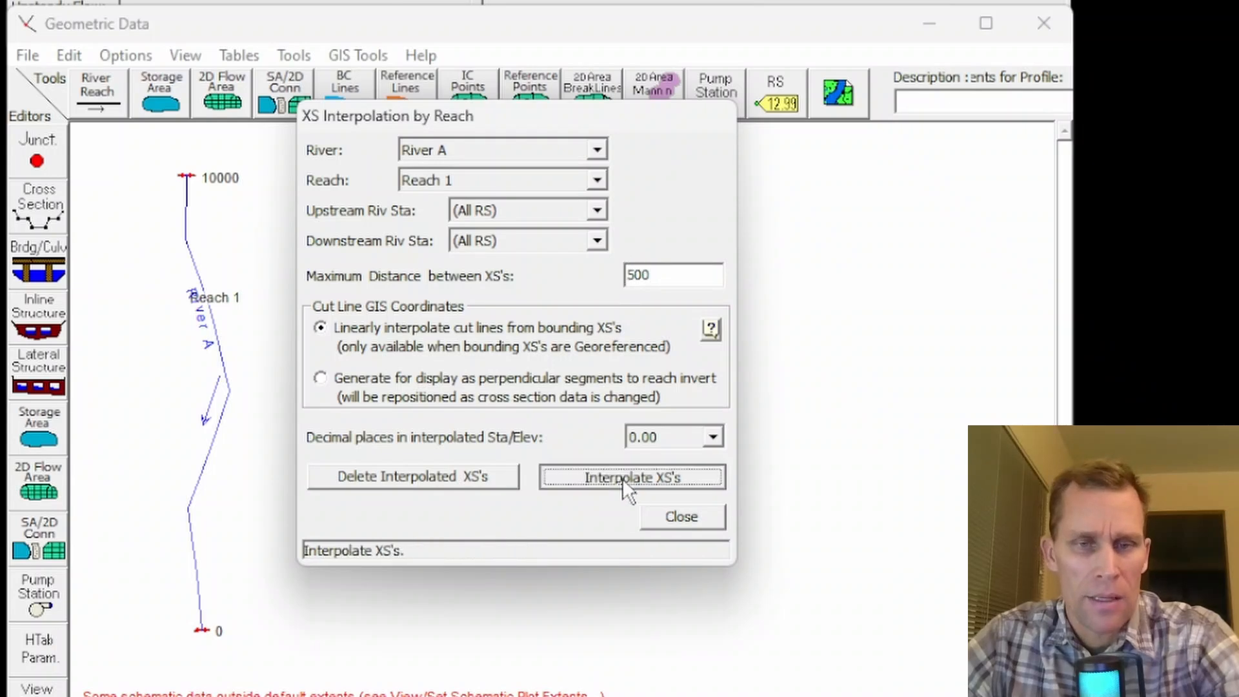
left_click(668, 521)
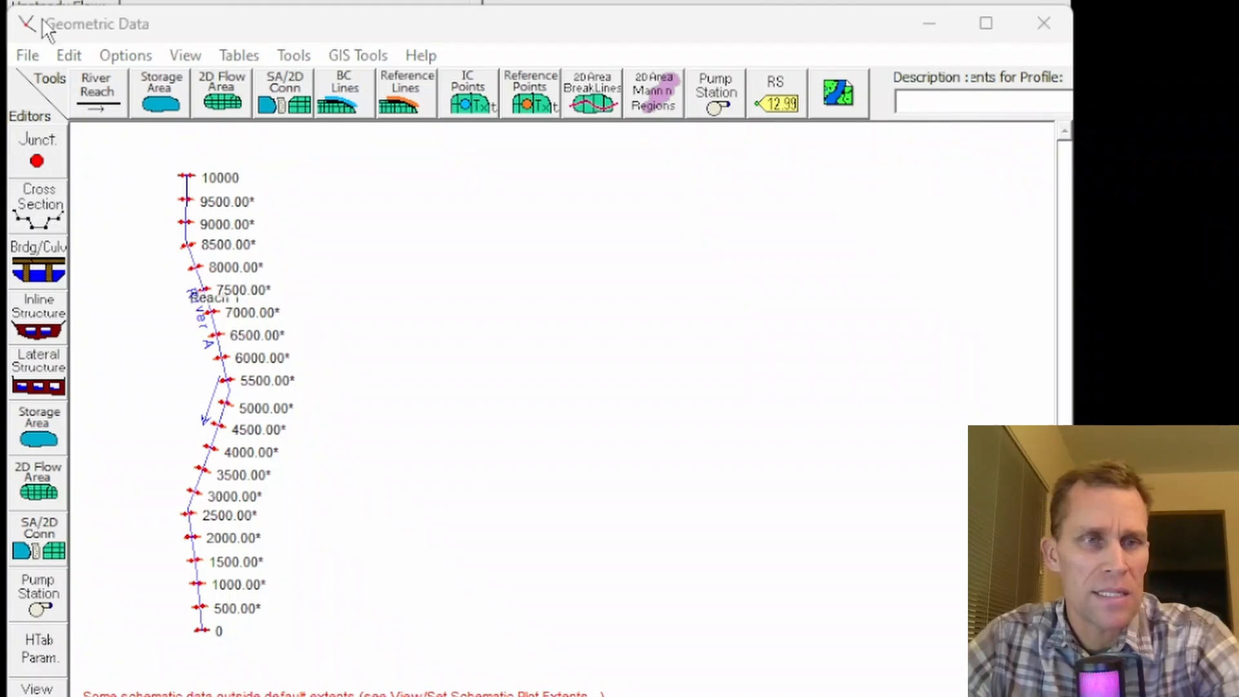
- Save the geometry data with the title "base" in the project folder
left_click(27, 54)
left_click(90, 139)
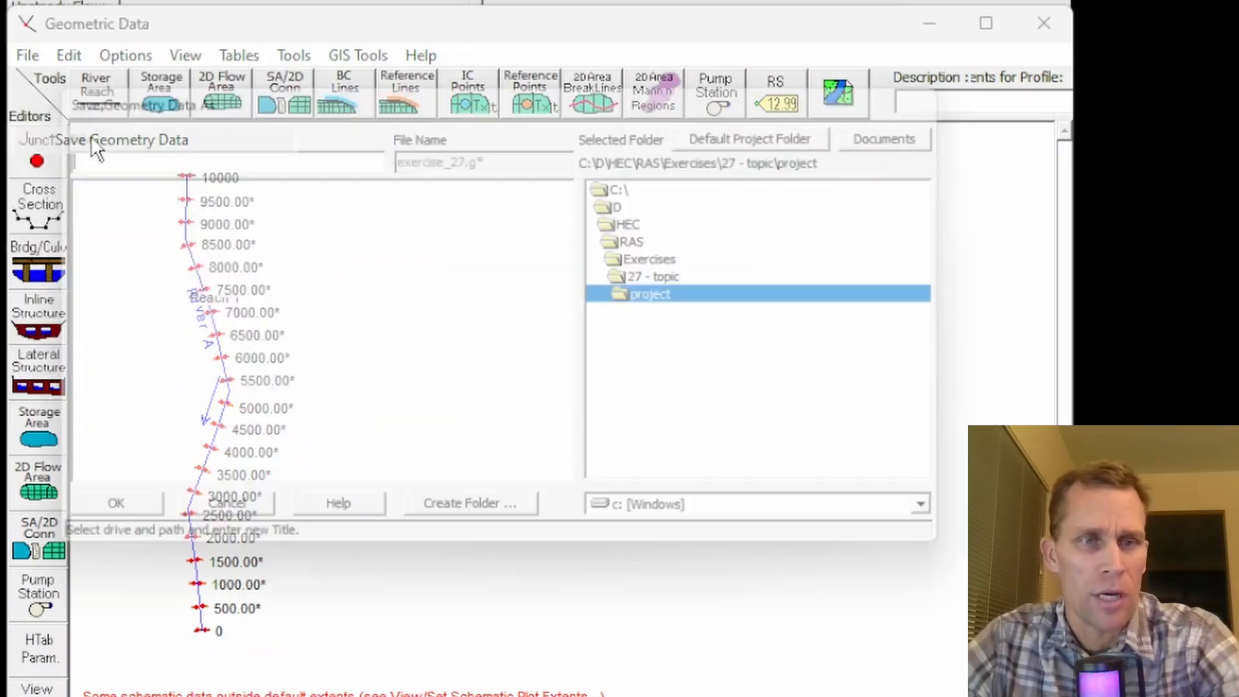
type("base")
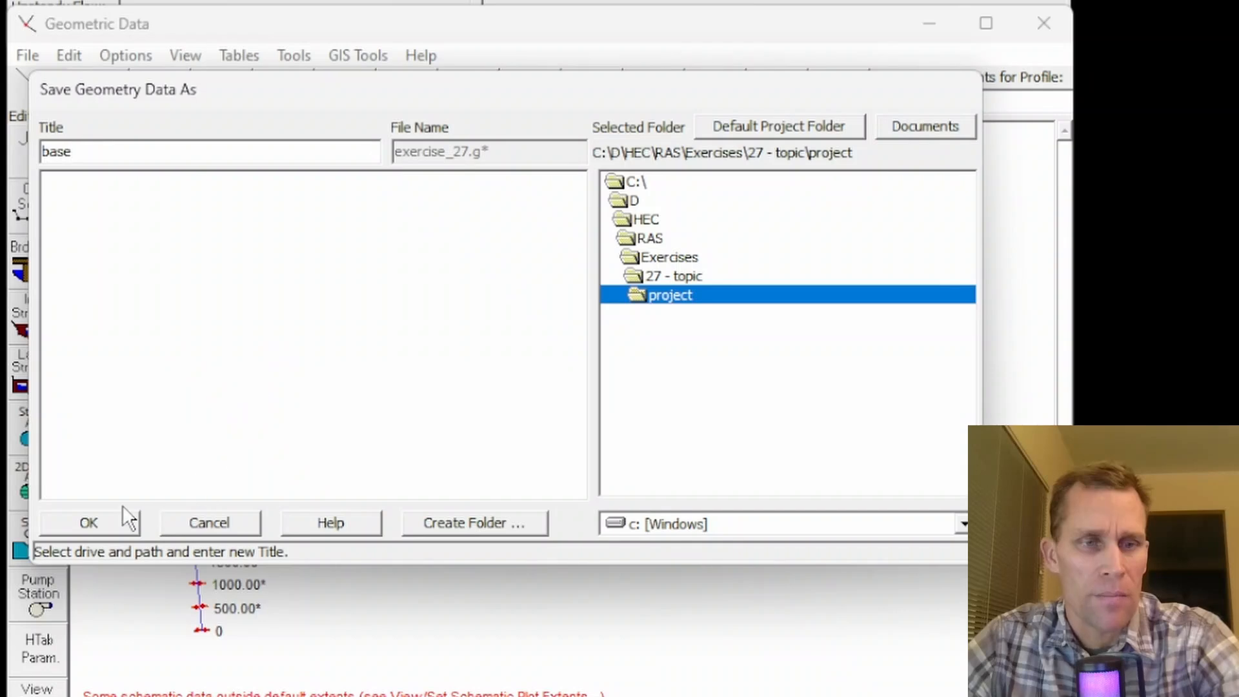
left_click(119, 515)
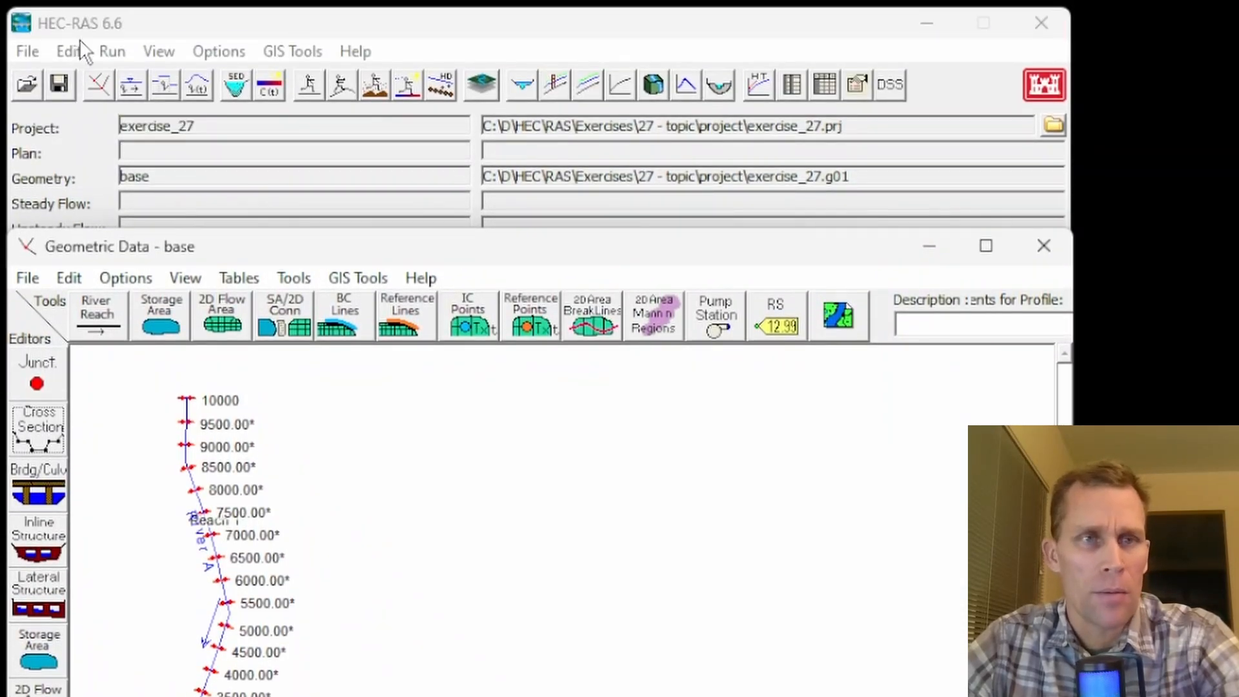
- In the quasi-unsteady flow data, assign a Normal Depth boundary condition with a friction slope of 0.001 to river station 0
left_click(79, 39)
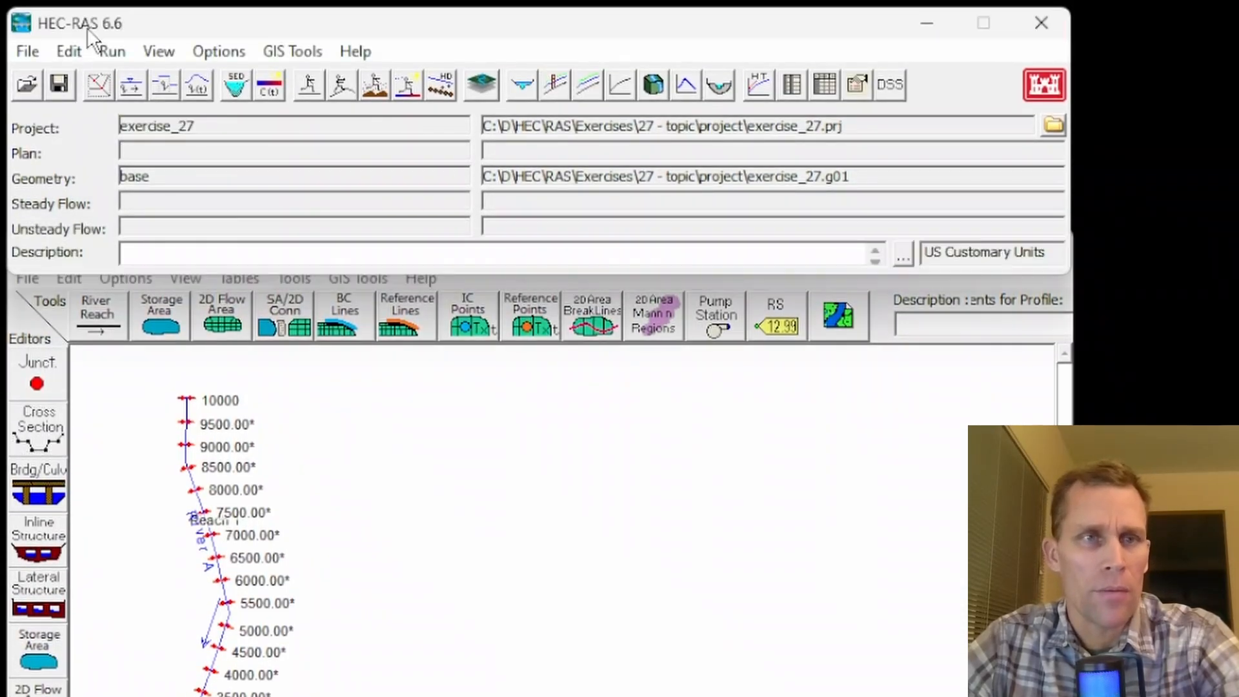
left_click(165, 93)
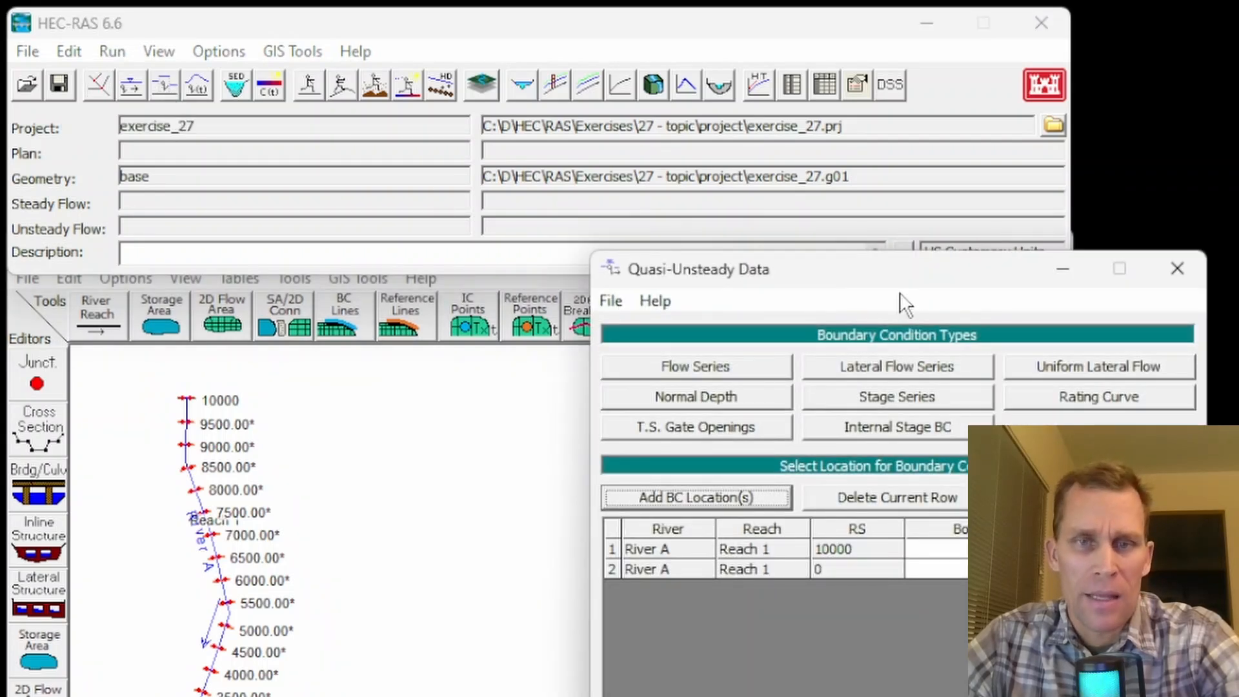
left_click_drag(891, 274, 648, 275)
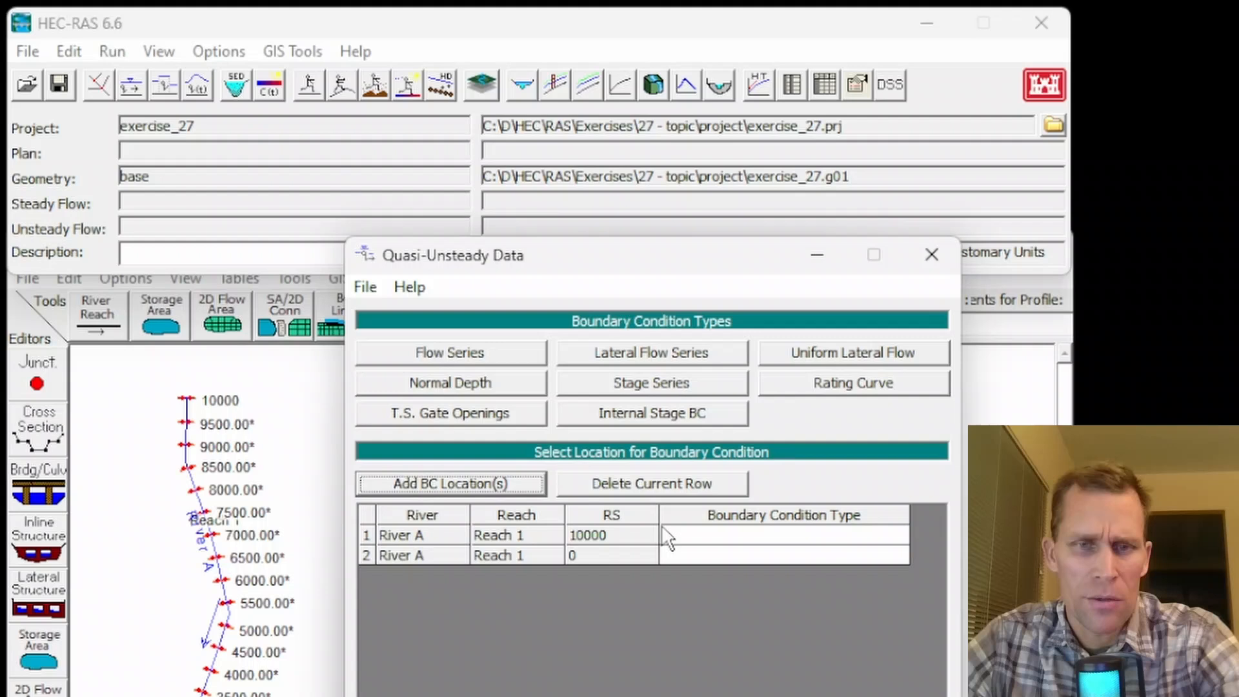
left_click(682, 559)
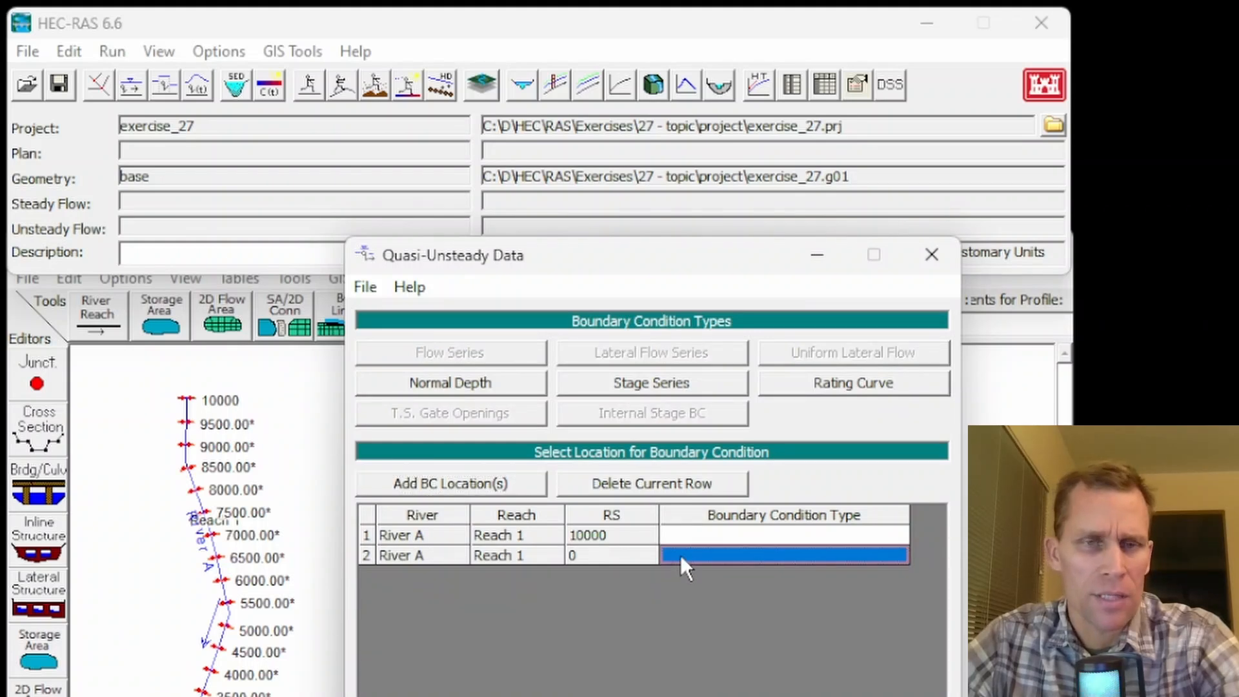
left_click(474, 380)
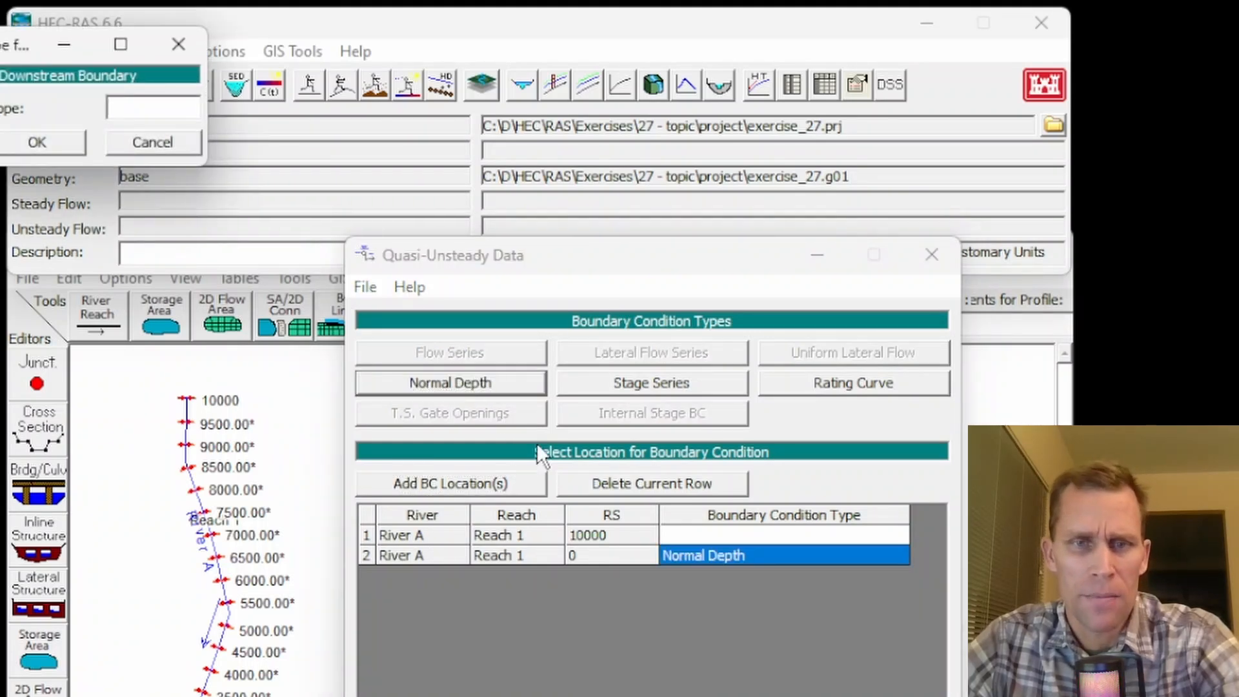
left_click_drag(90, 41, 548, 570)
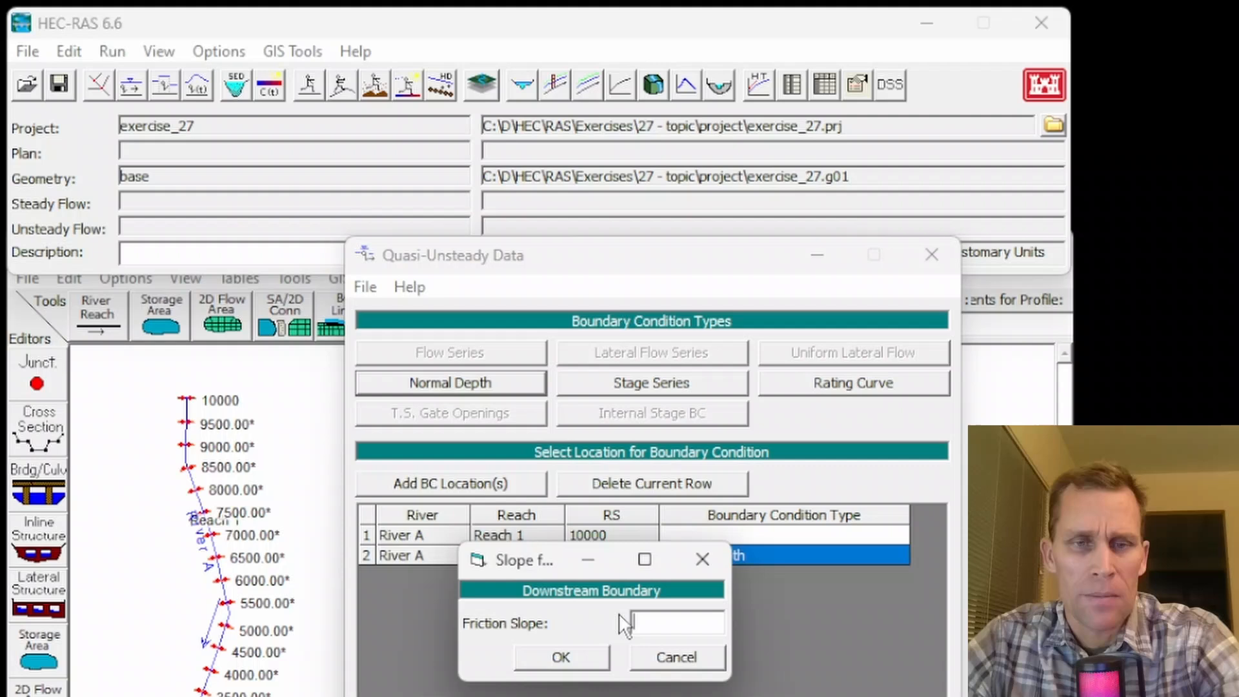
left_click(652, 621)
type("0.001")
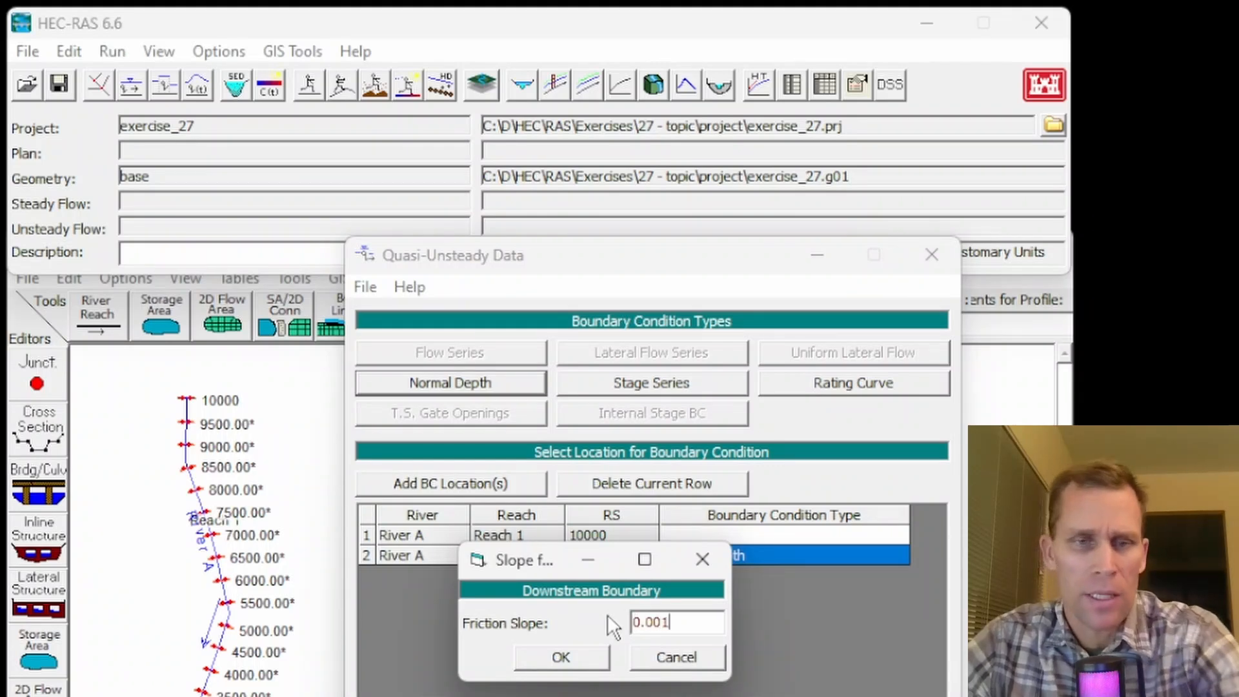
left_click(588, 656)
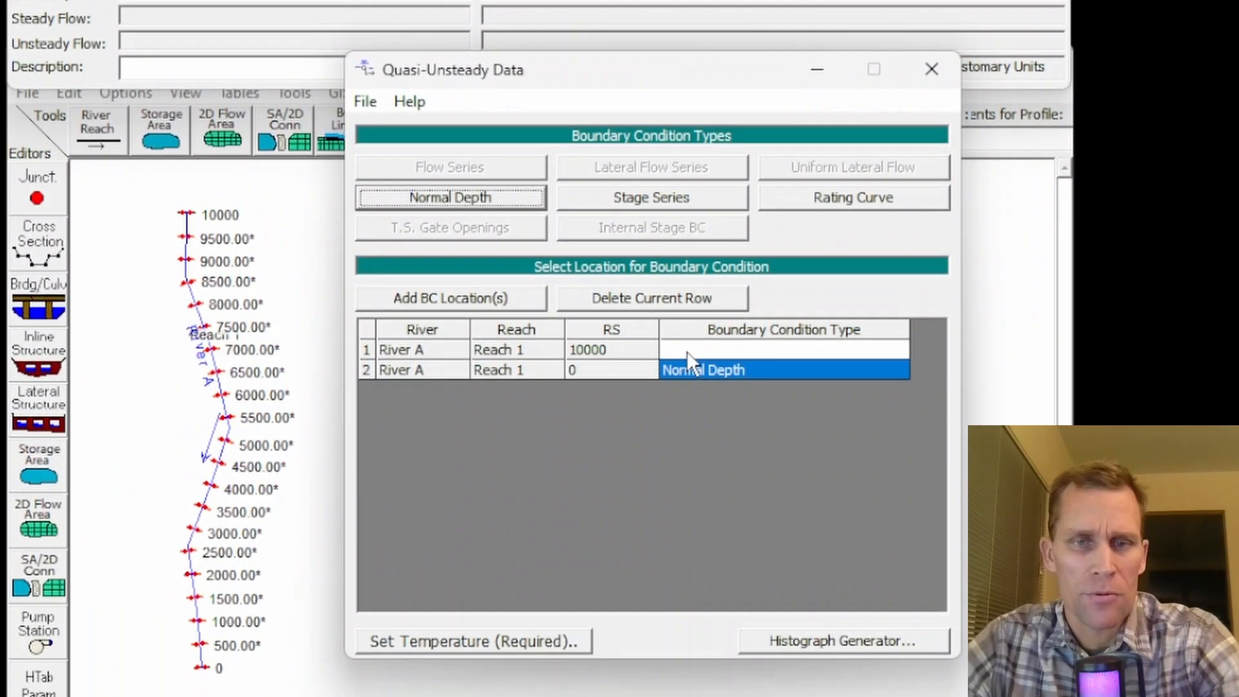
- Start a Flow Series for river station 10000 with a first row of 24 hours duration, 1 hour computation increment and 100 cfs
left_click(686, 457)
left_click(455, 155)
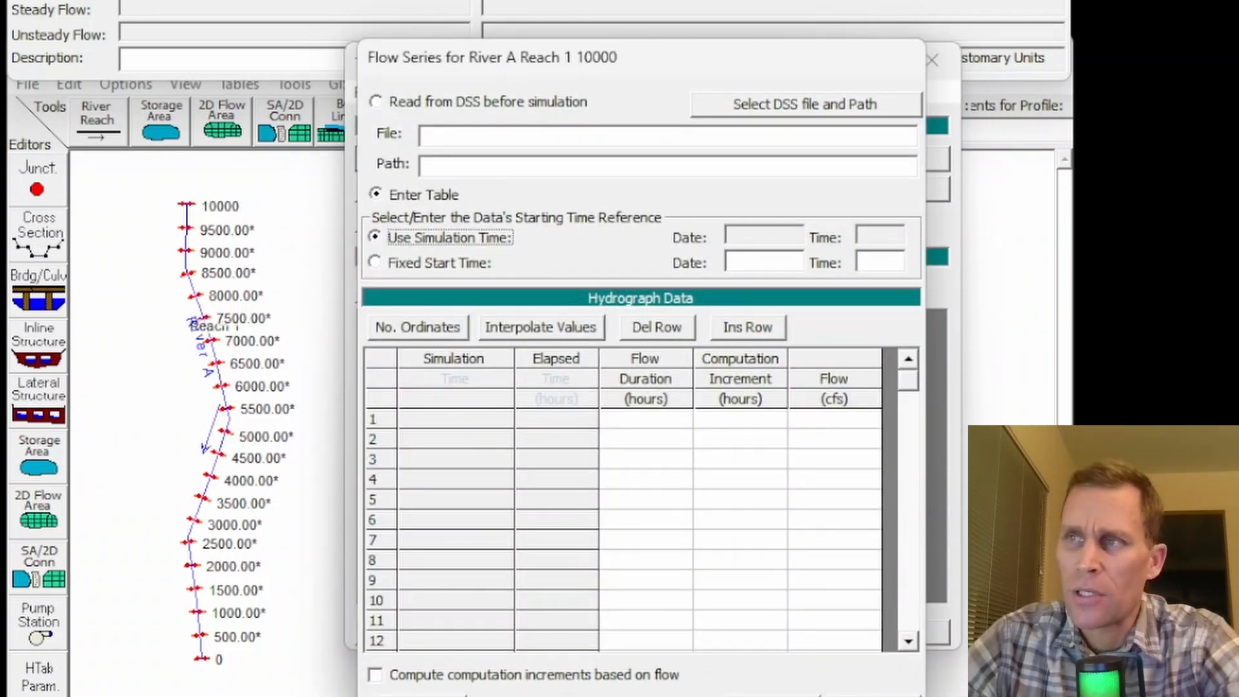
left_click(649, 427)
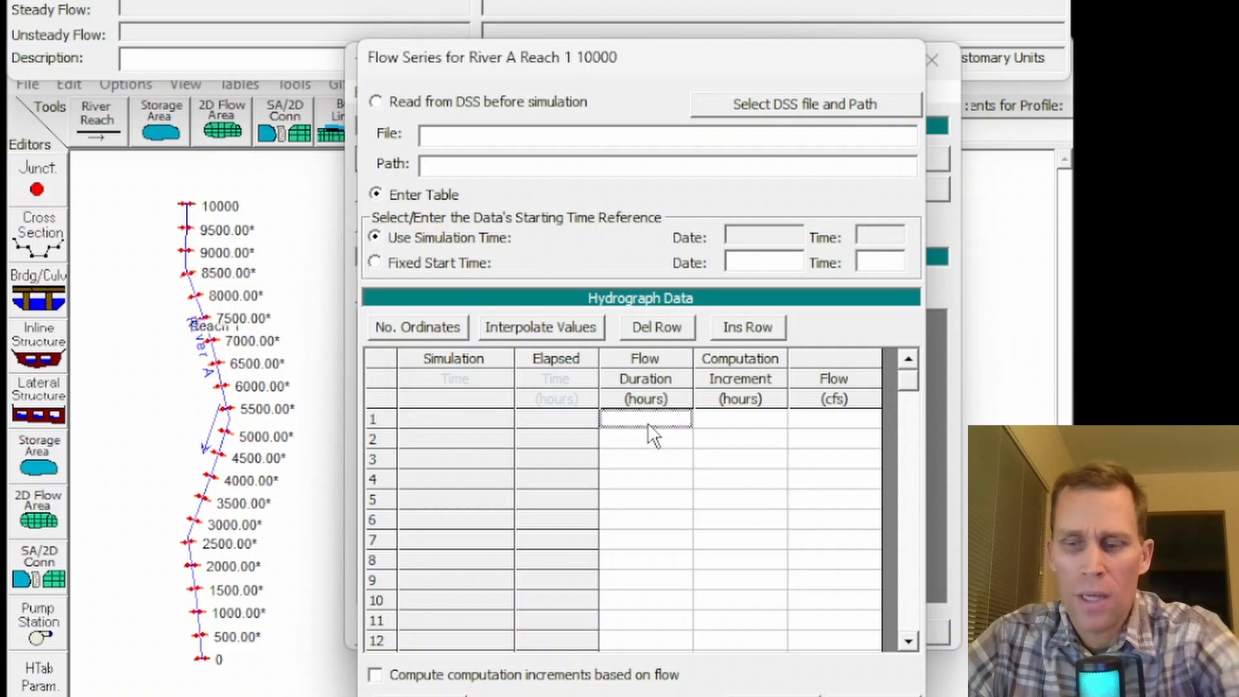
type("24")
left_click(749, 421)
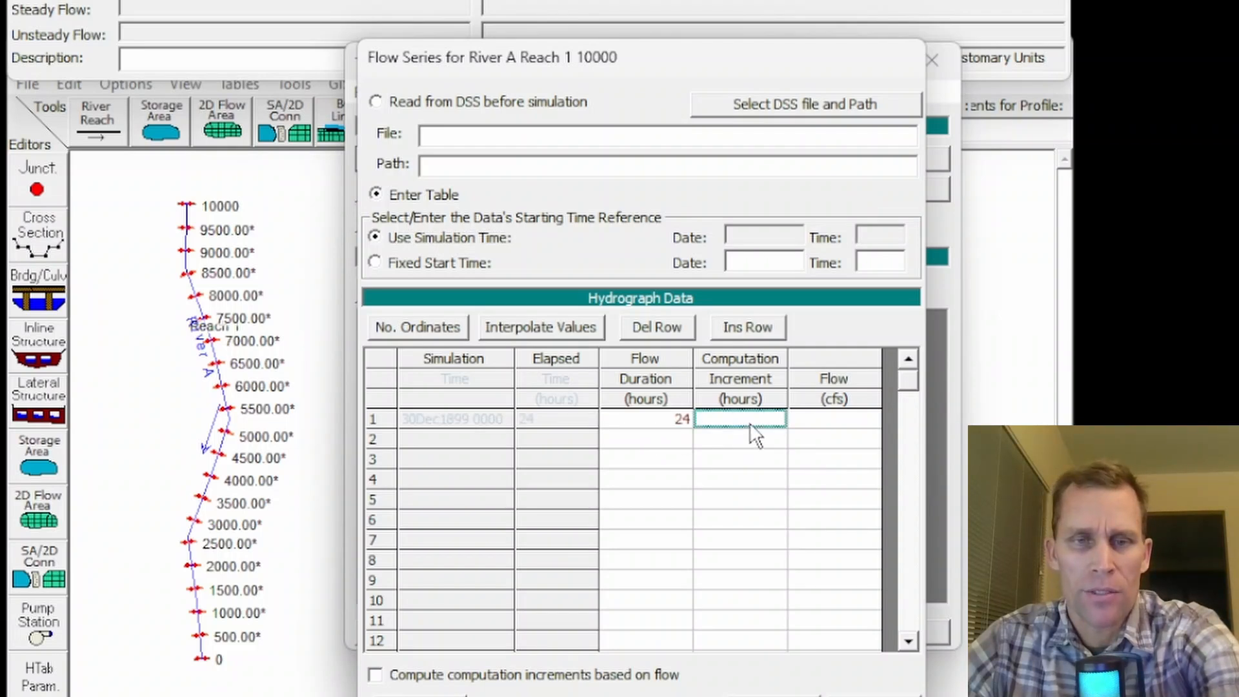
type("1")
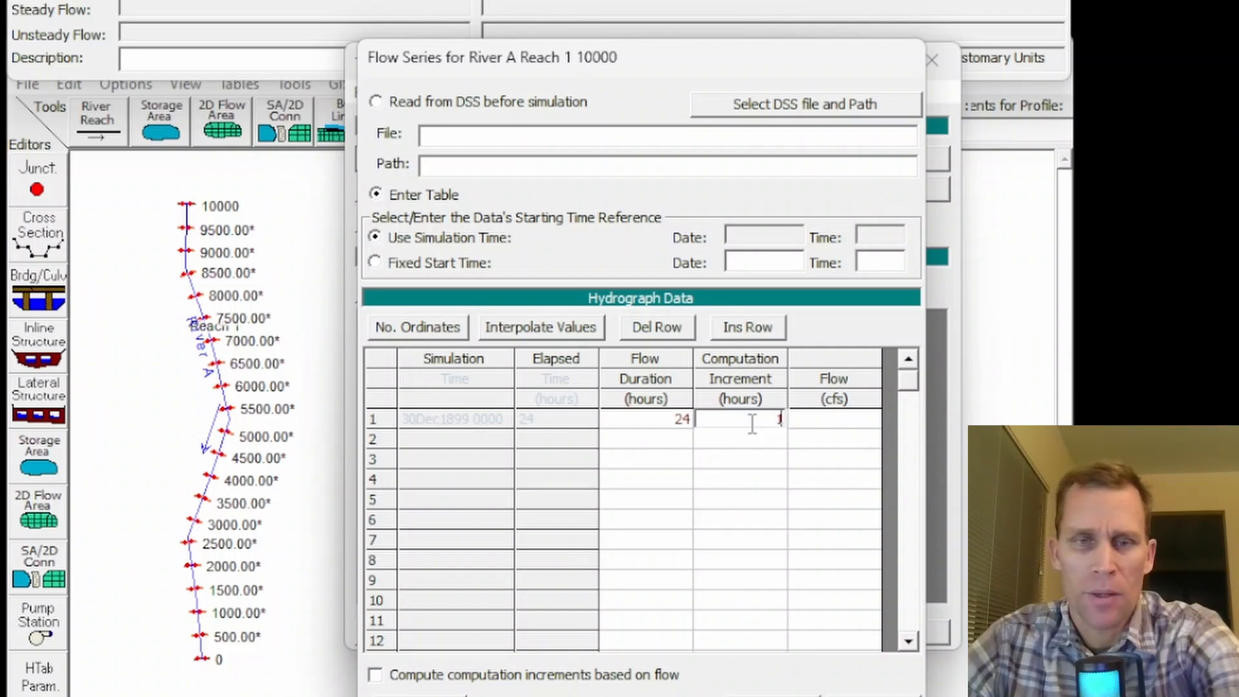
left_click(850, 419)
type("100")
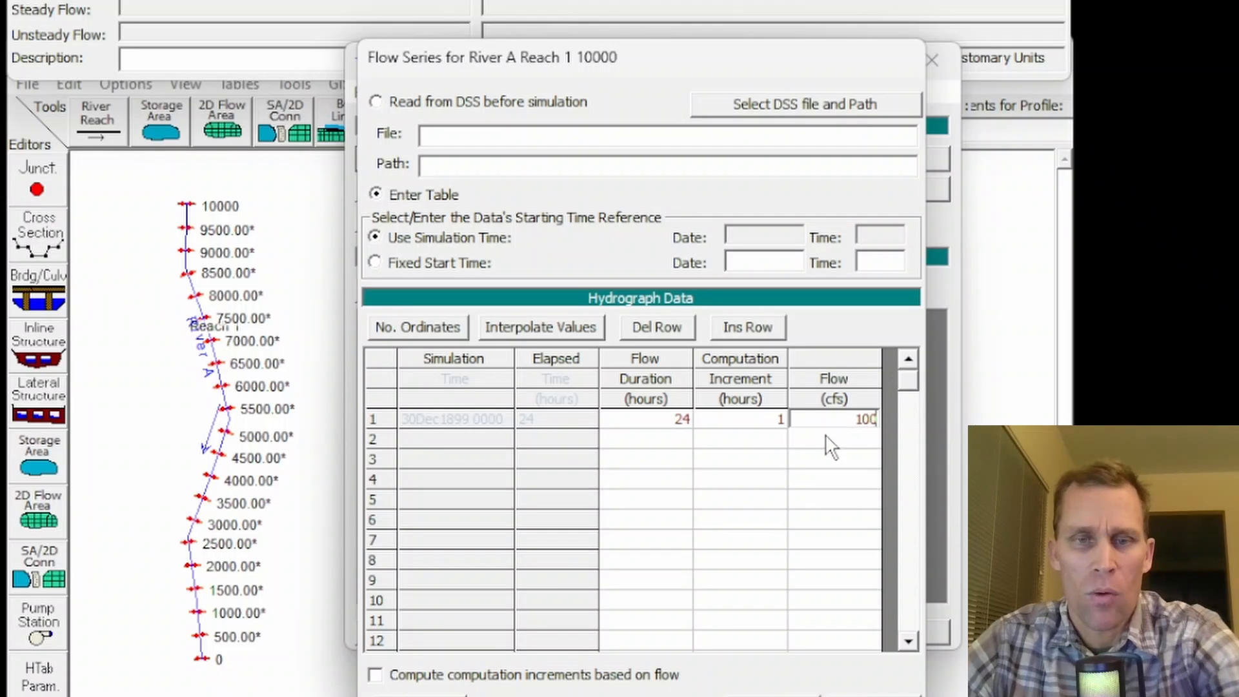
- Copy the duration, increment and flow values of the first hydrograph row and paste them into row 33
left_click(675, 420)
left_click_drag(672, 414, 828, 415)
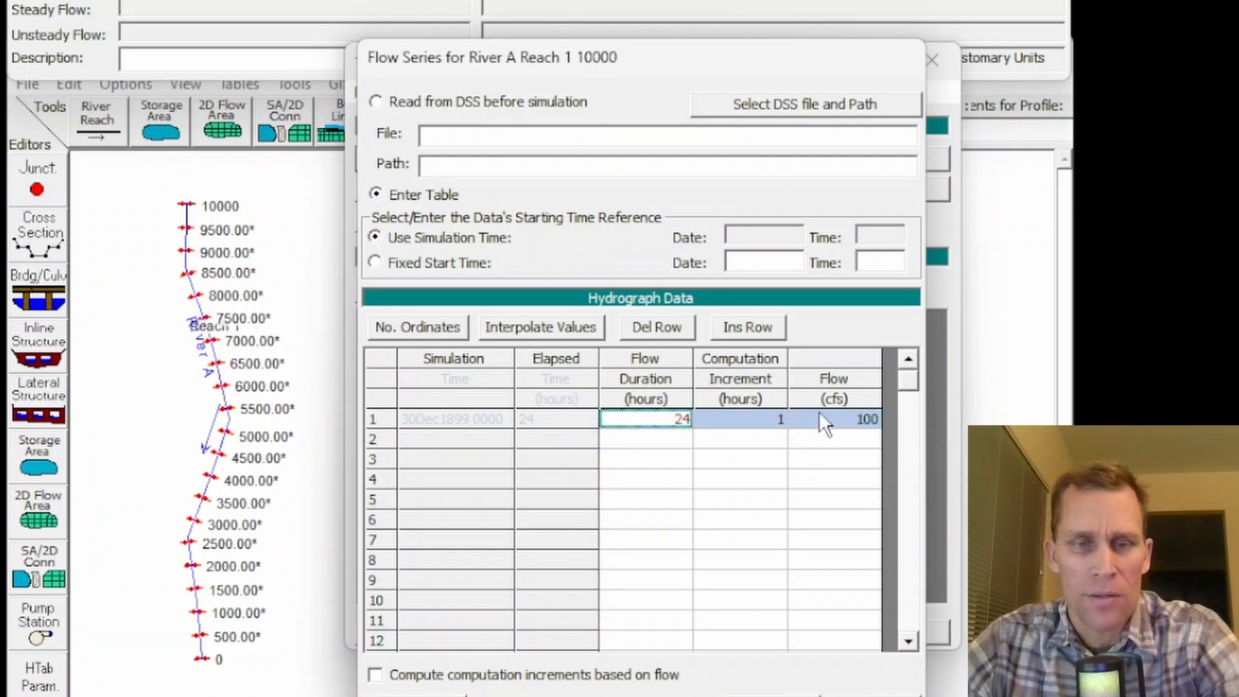
key("ctrl+c")
left_click_drag(645, 420, 819, 424)
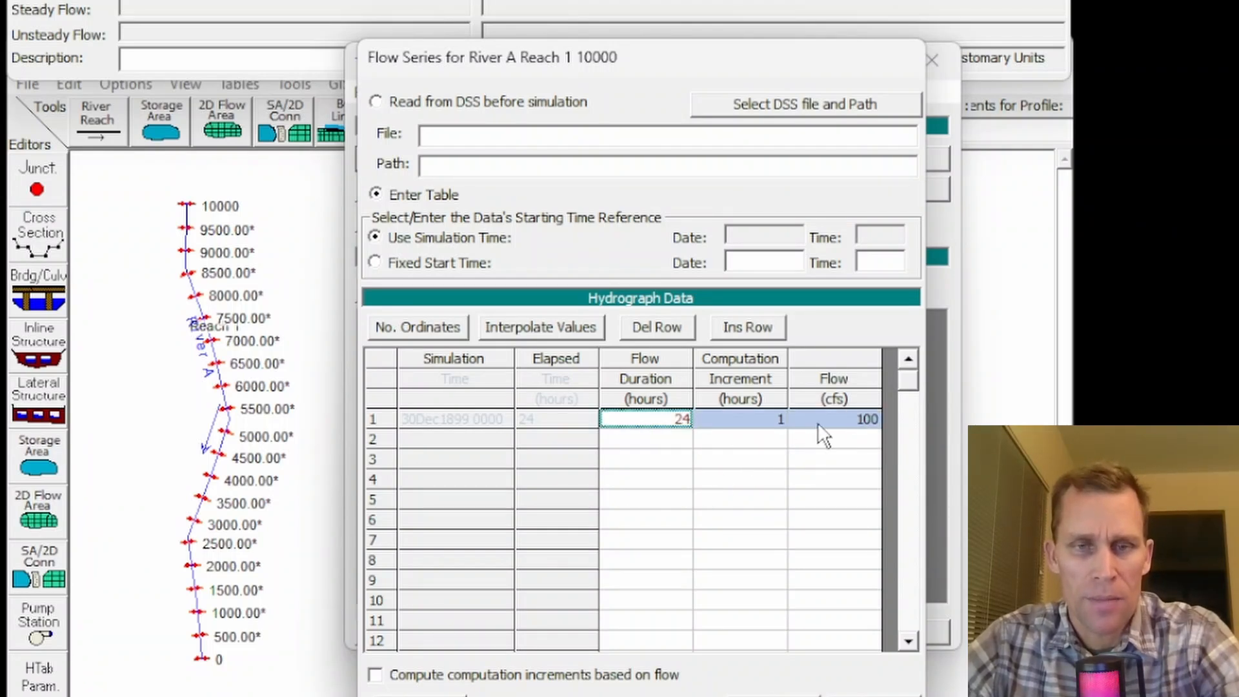
scroll(657, 554, "down", 9)
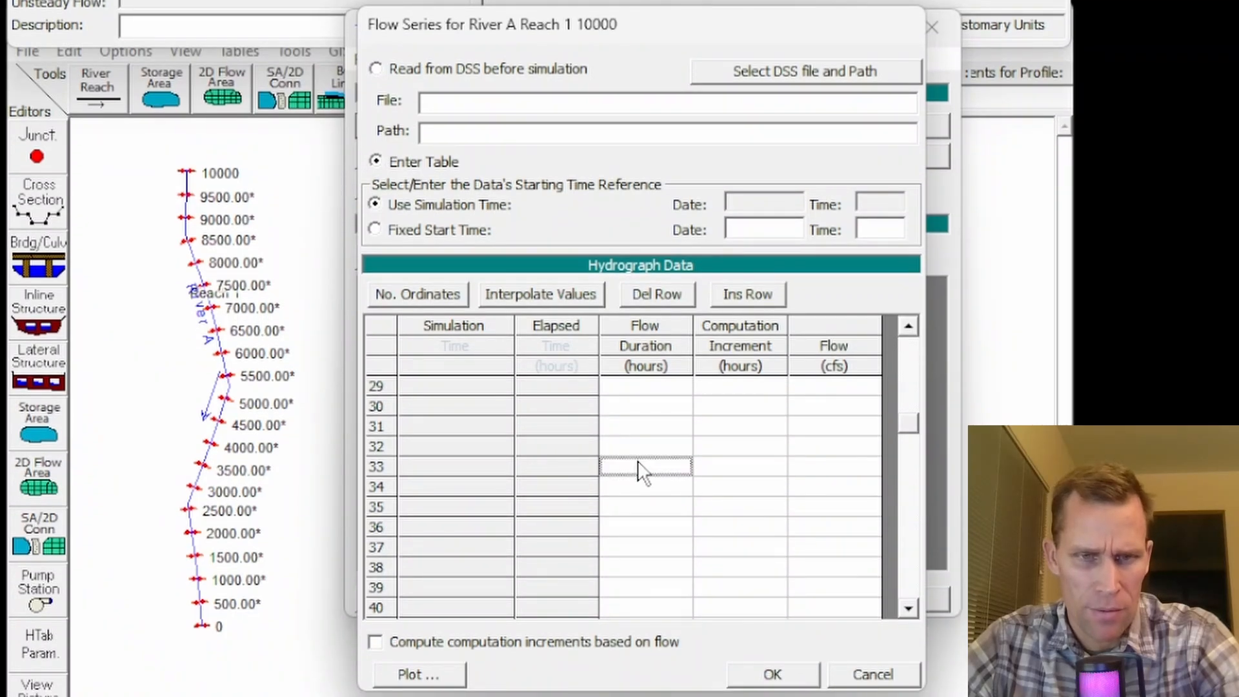
left_click_drag(638, 460, 803, 468)
key("ctrl+v")
left_click(721, 428)
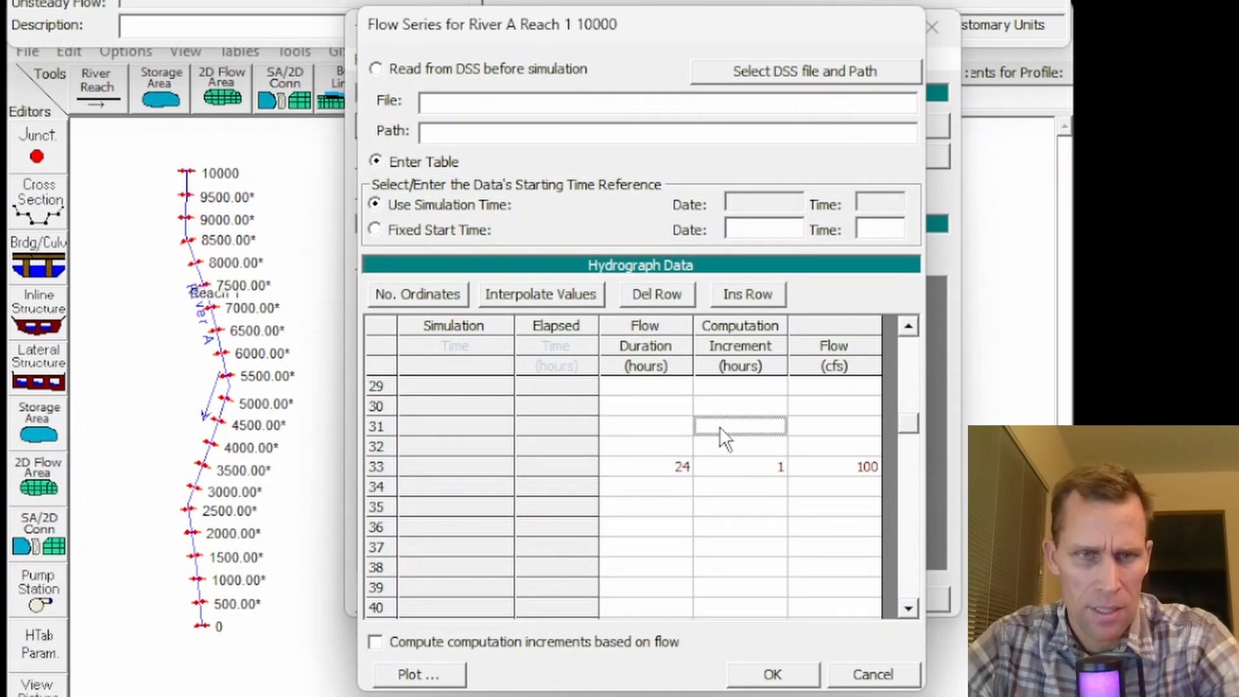
- Interpolate the missing hydrograph values between rows 1 and 33 and accept the flow series
left_click(570, 294)
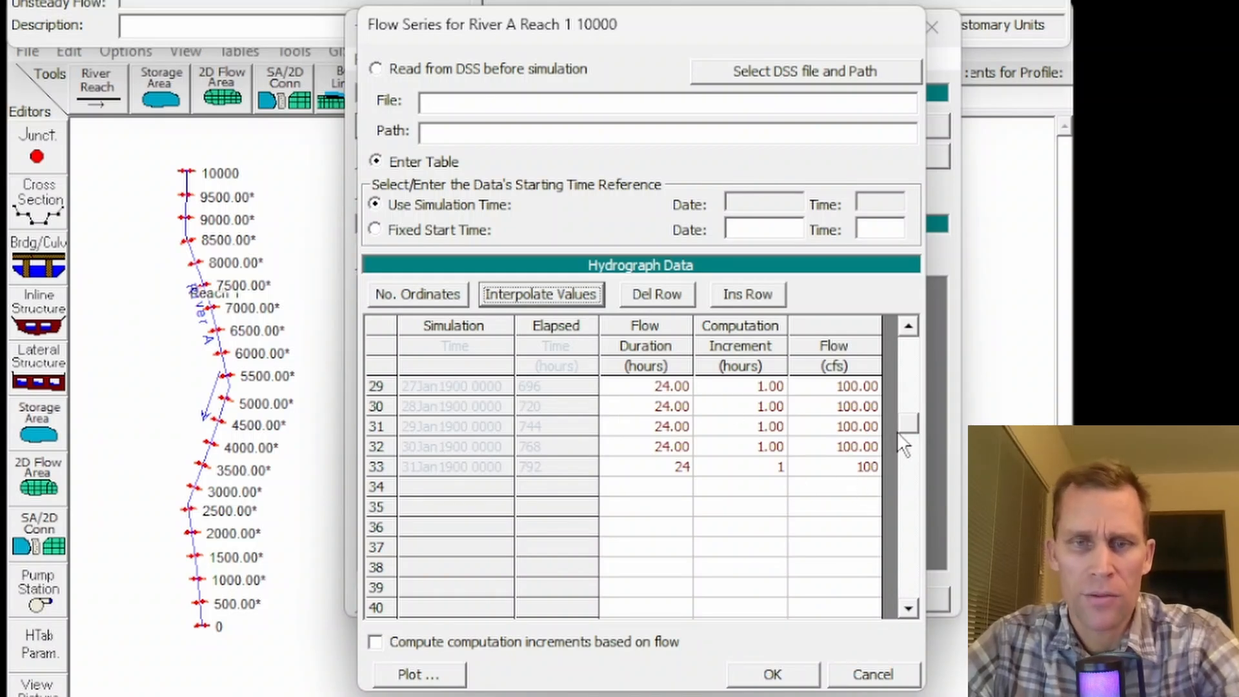
left_click_drag(912, 417, 909, 342)
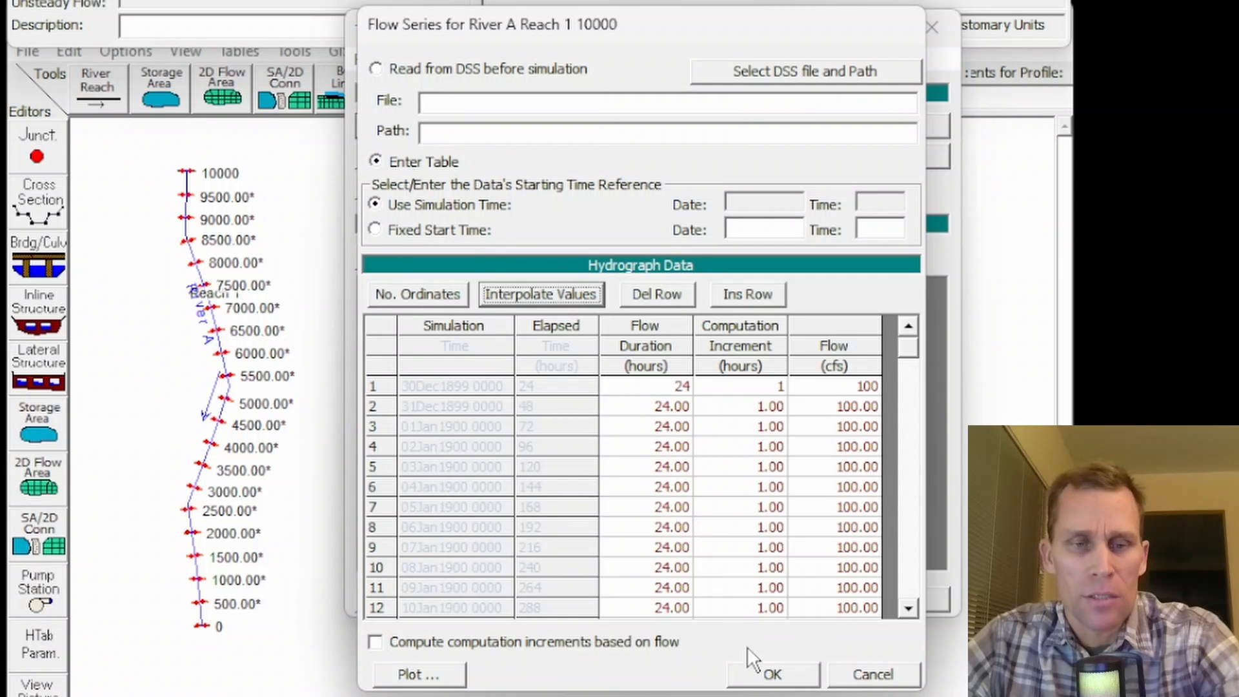
left_click(787, 669)
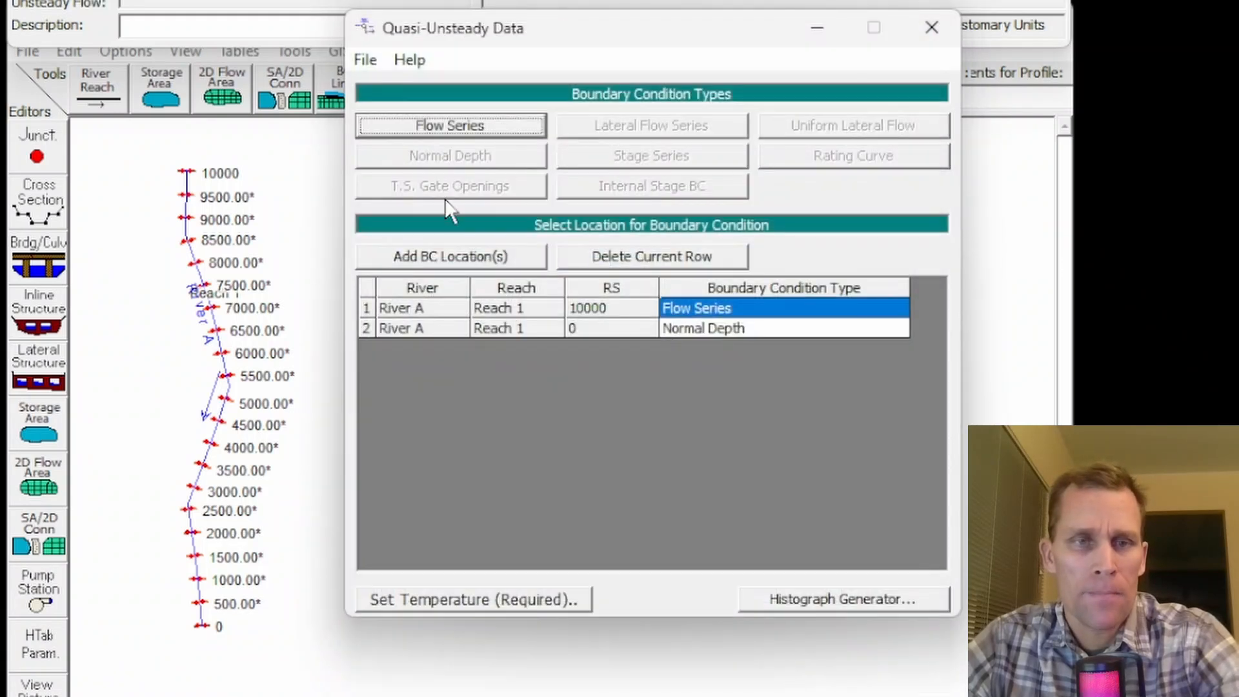
- Save the quasi-unsteady flow data with the title "100cfs" in the project folder
left_click(364, 60)
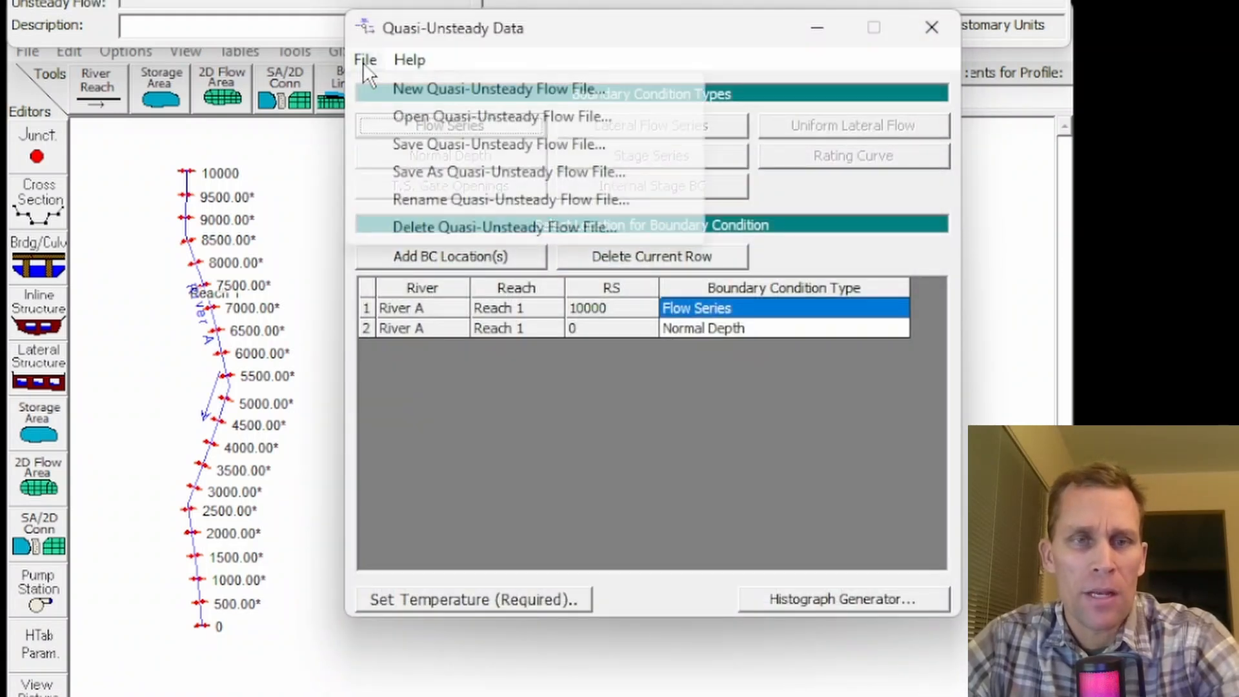
left_click(437, 144)
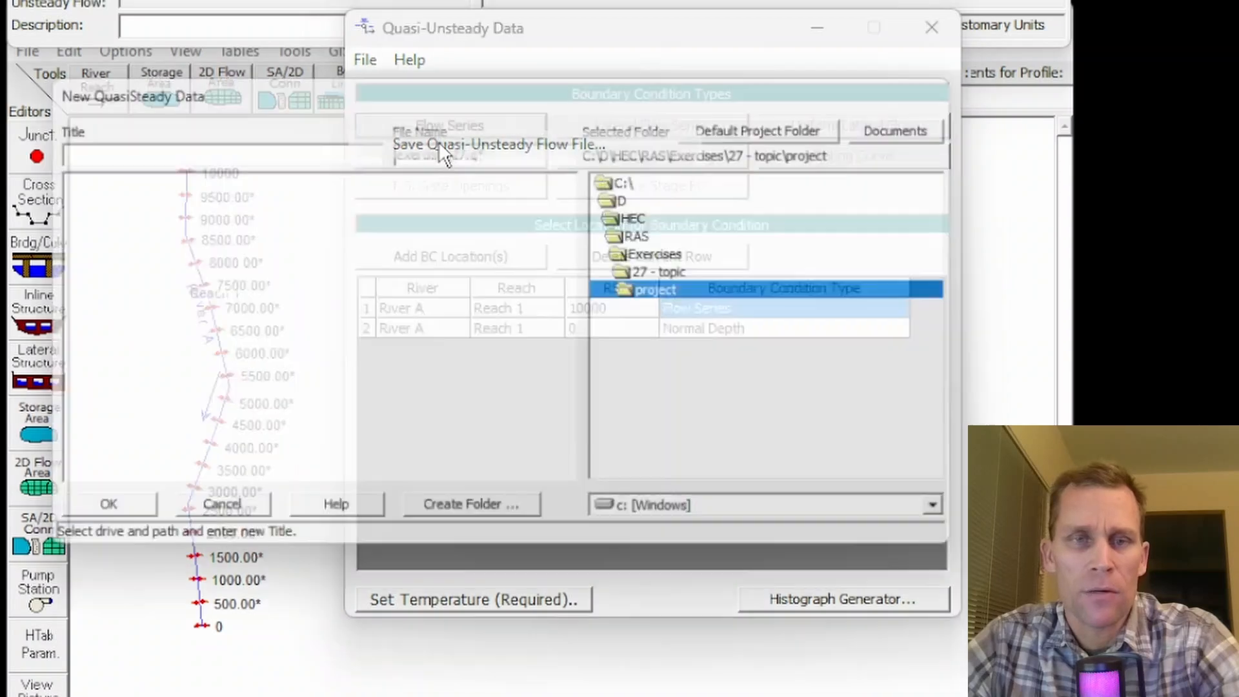
left_click(255, 143)
type("100")
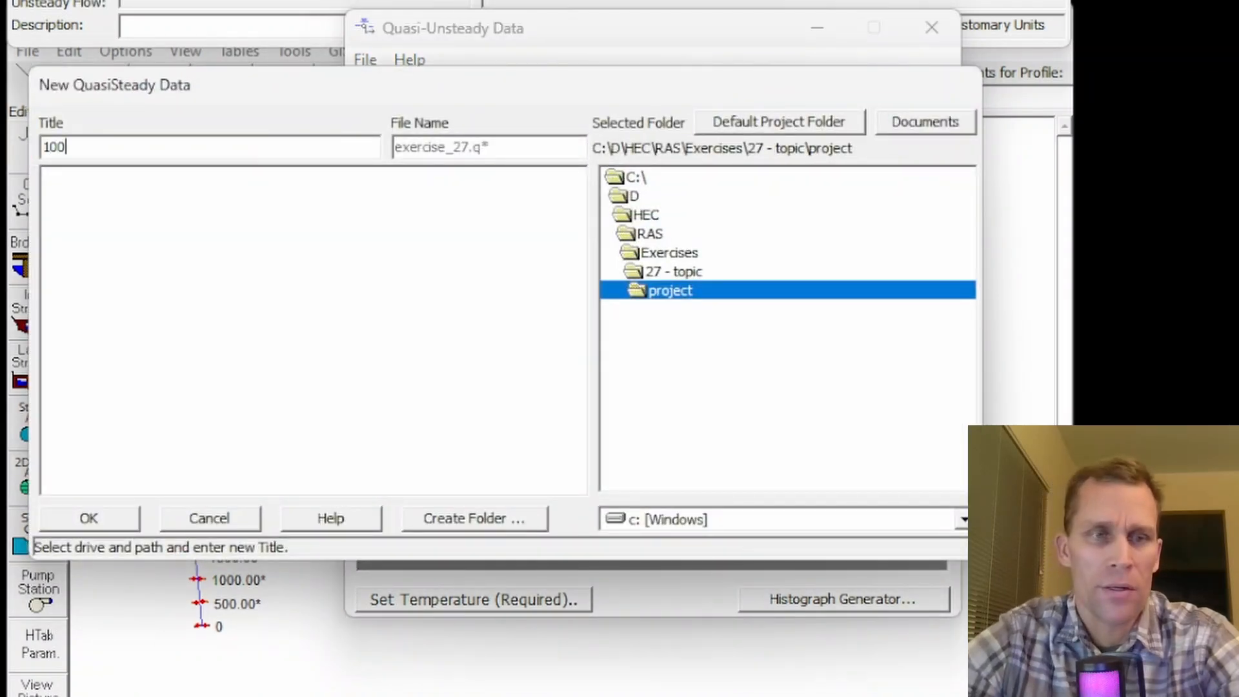
type("cfs")
left_click(112, 517)
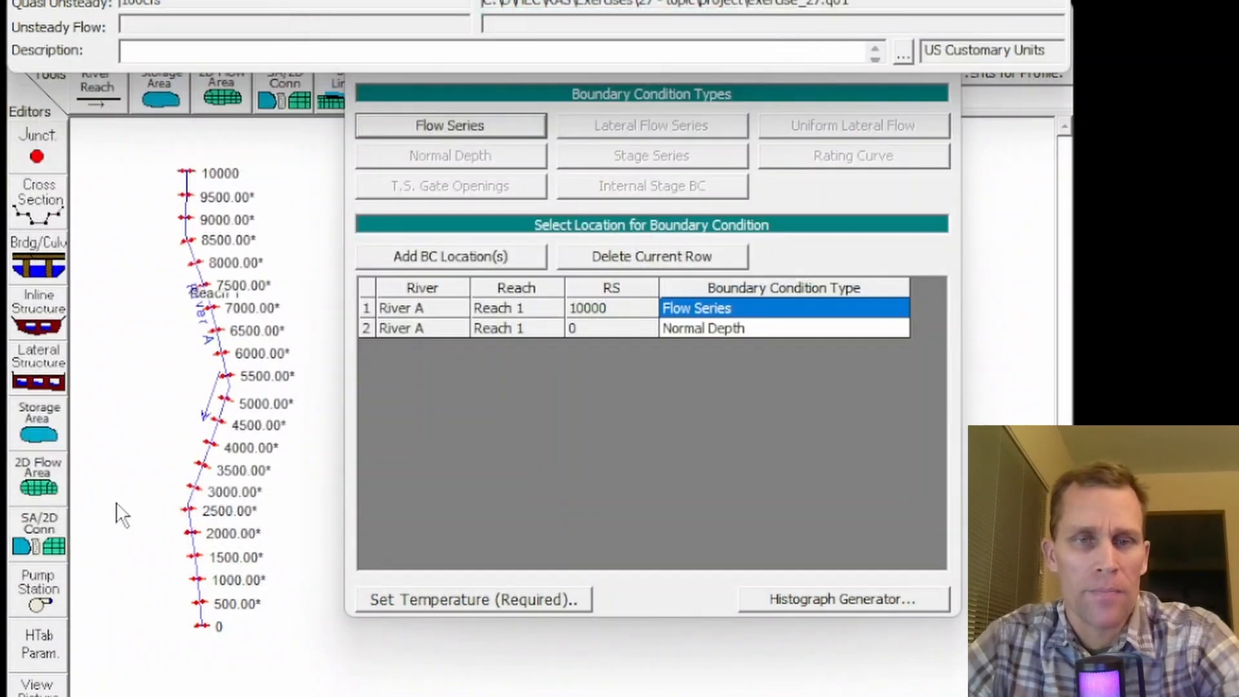
- Start the required temperature series with a first row of 24 hours duration and 55 F
left_click(446, 599)
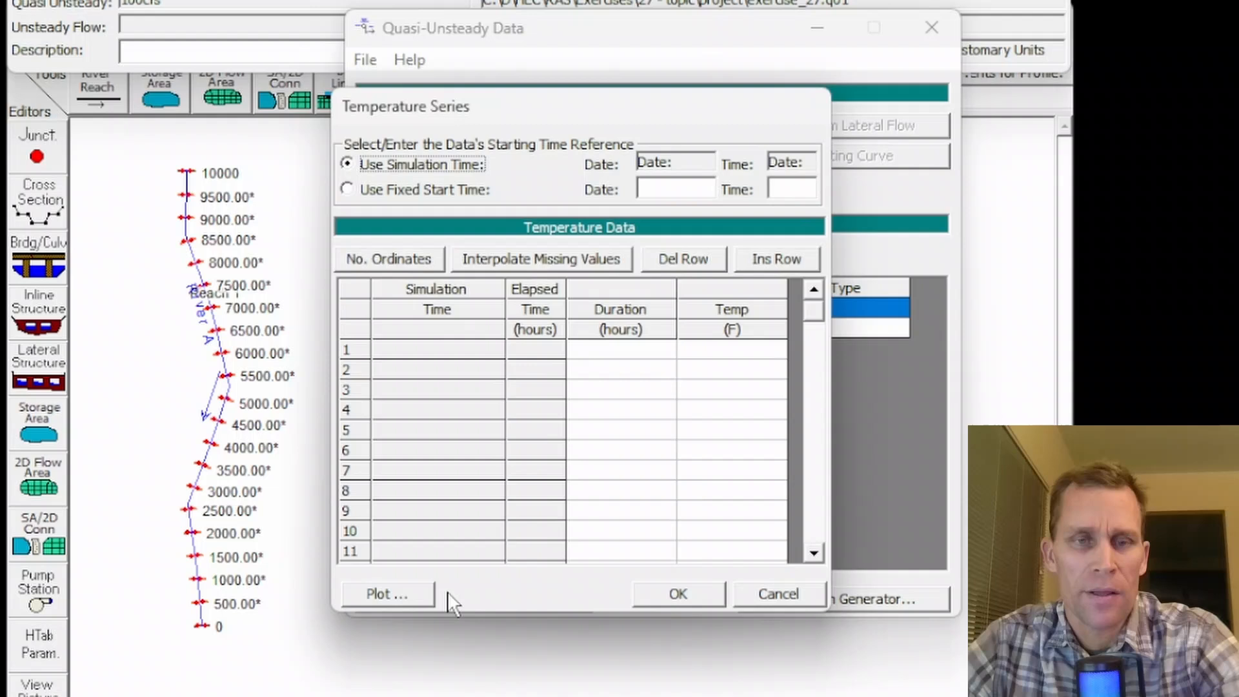
left_click(625, 349)
type("24")
left_click(723, 352)
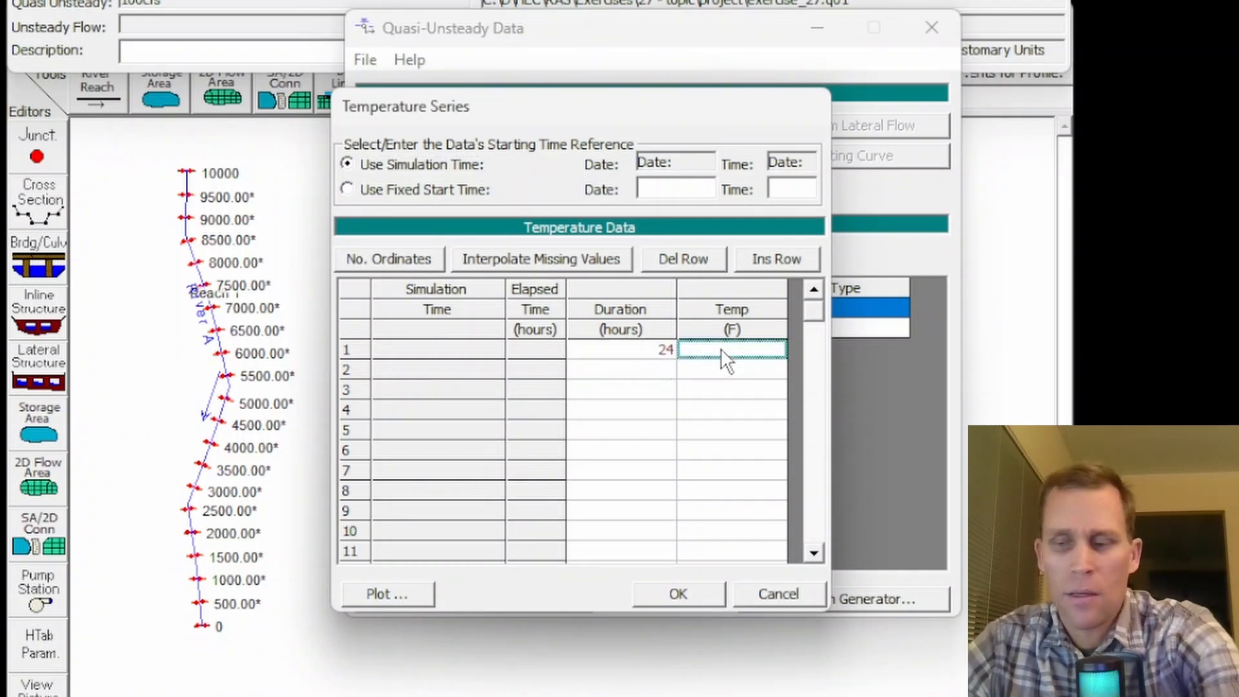
type("55")
- Copy the duration and temperature of the first temperature row and paste them into row 33
left_click_drag(654, 350, 736, 362)
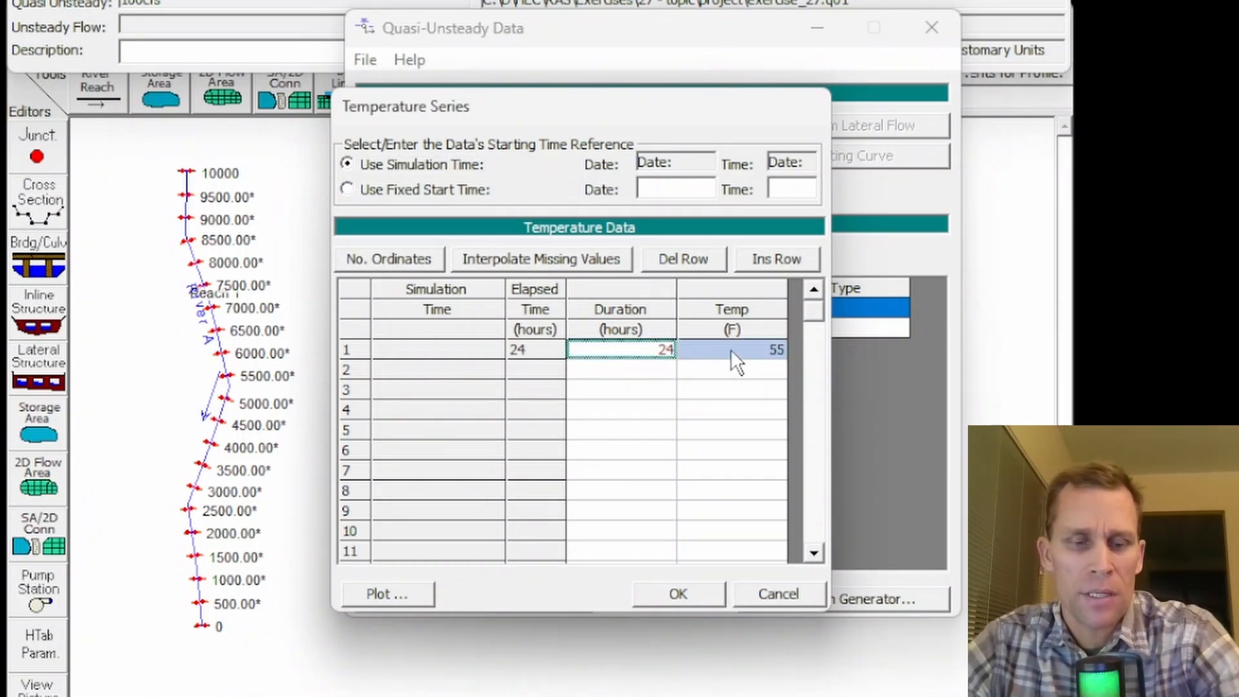
scroll(643, 420, "down", 7)
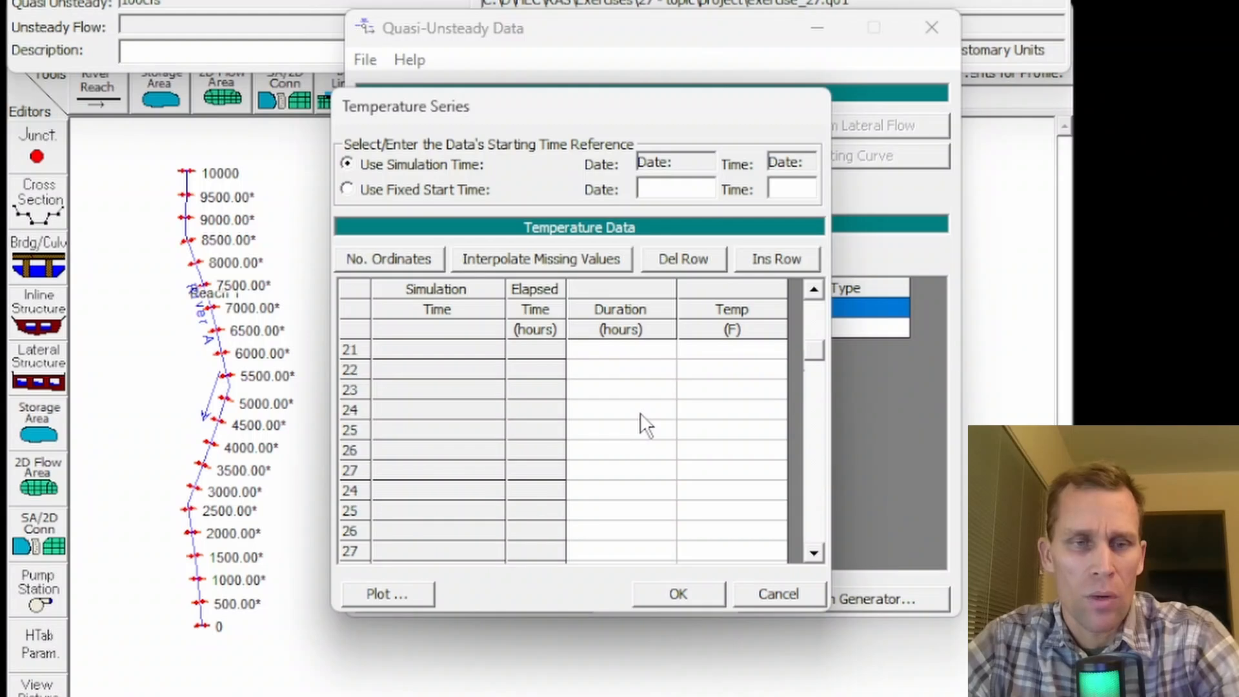
scroll(642, 420, "down", 4)
scroll(633, 415, "up", 1)
left_click_drag(617, 430, 695, 426)
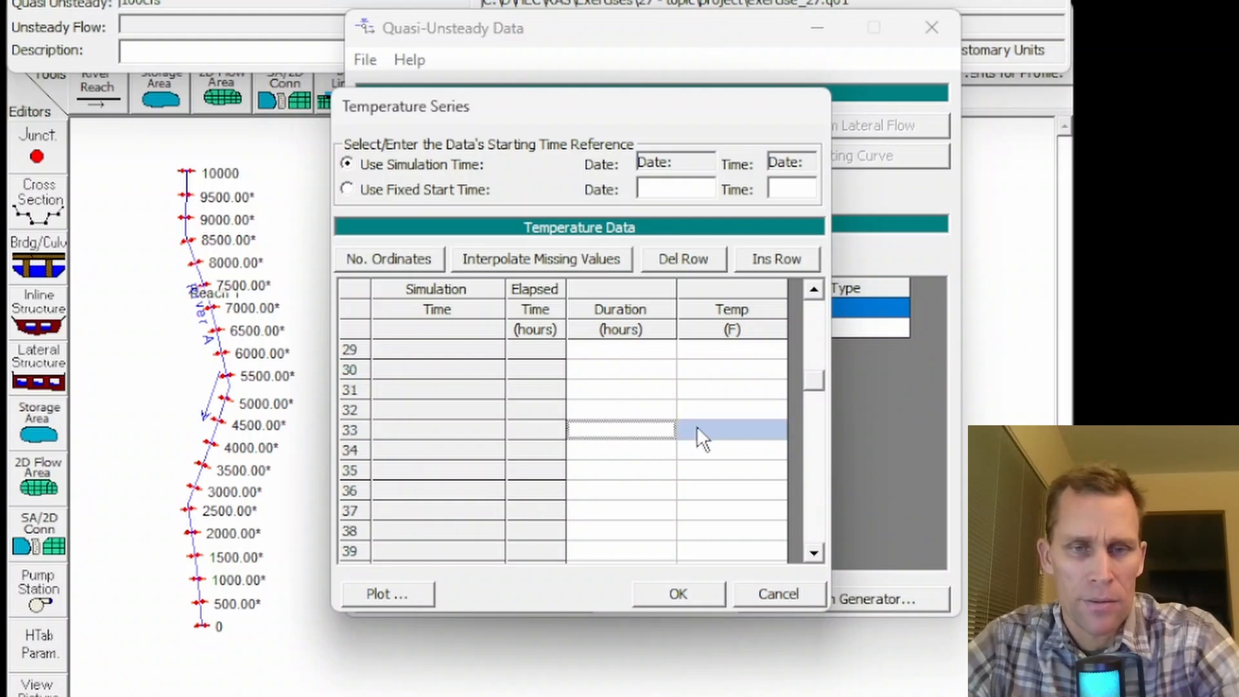
key("ctrl+v")
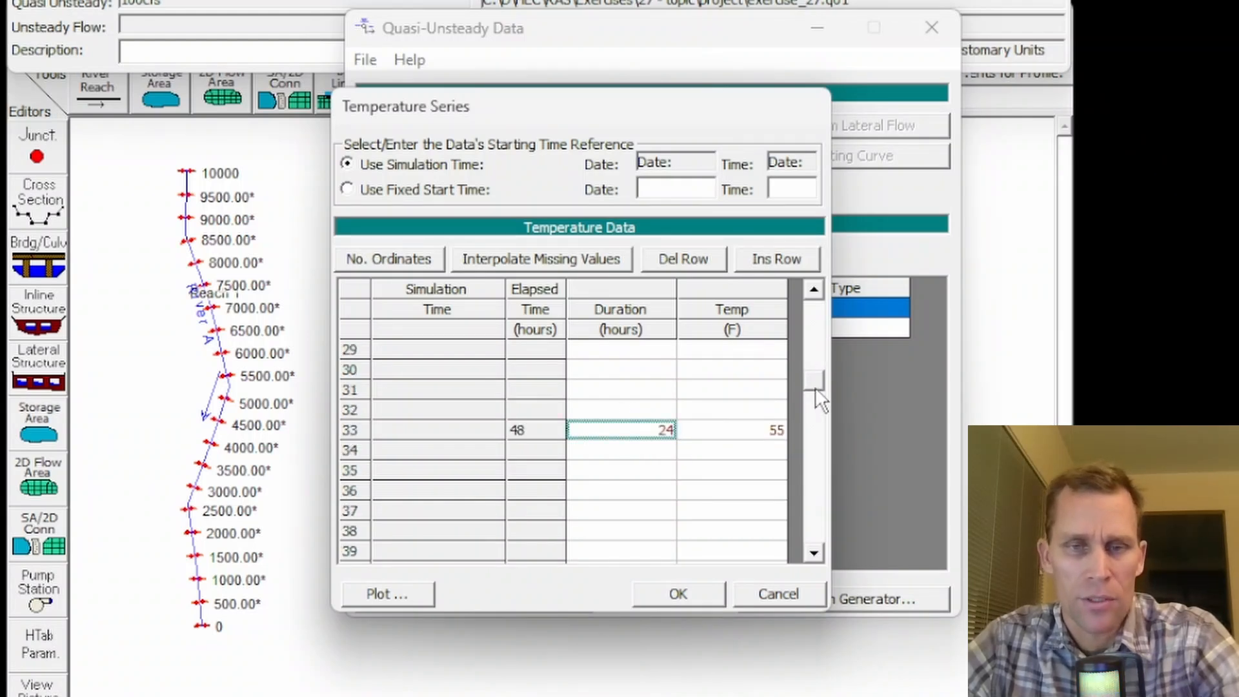
- Interpolate the missing temperature rows between 1 and 33 and accept the temperature series
left_click_drag(815, 387, 816, 308)
left_click(630, 404)
left_click(563, 265)
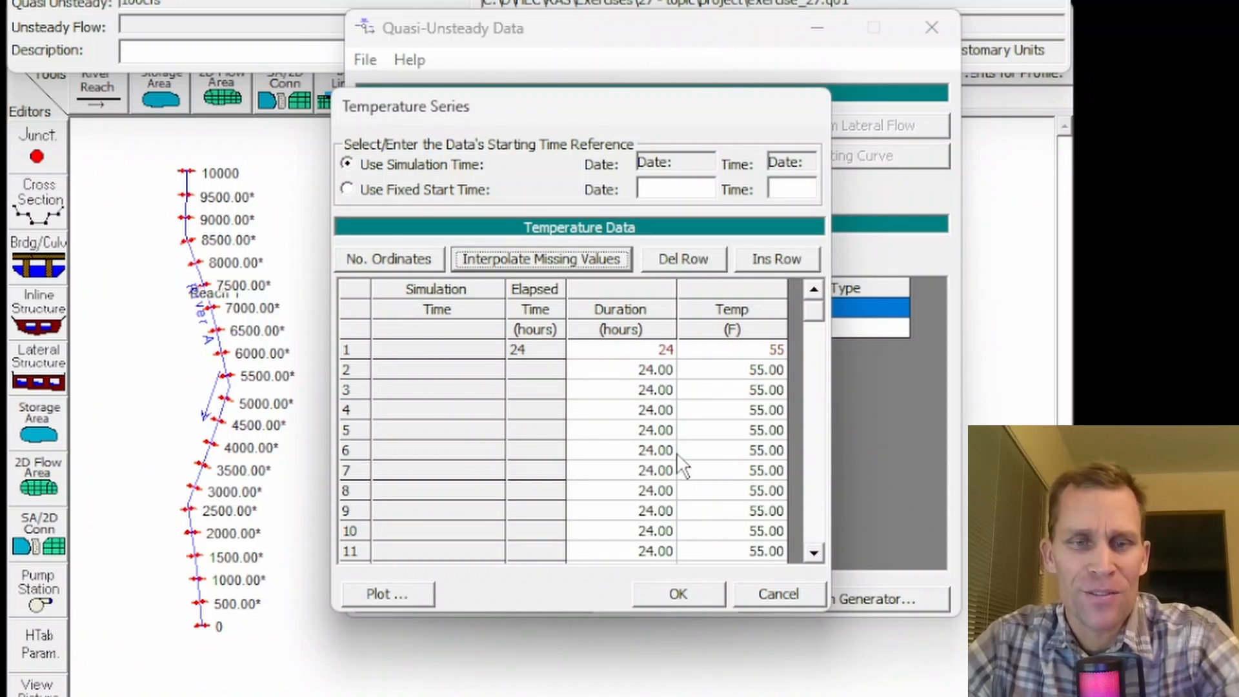
left_click(664, 590)
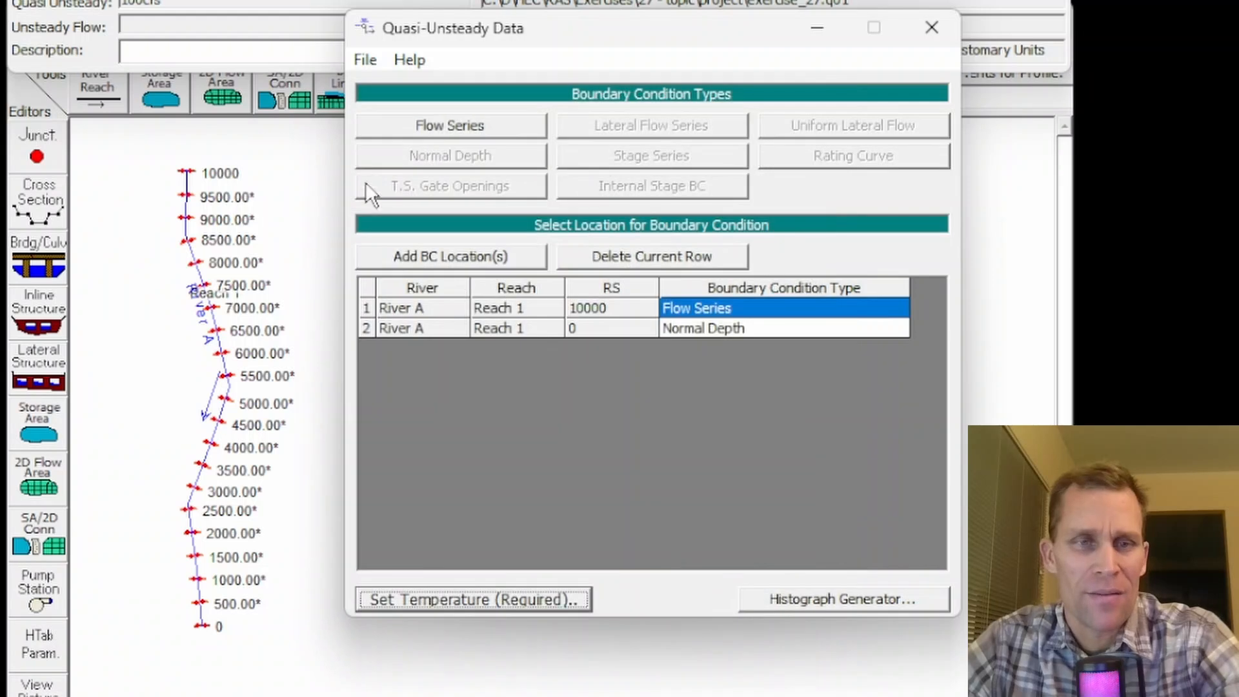
- Save the quasi-unsteady flow file again and close its editor
left_click(366, 59)
left_click(423, 145)
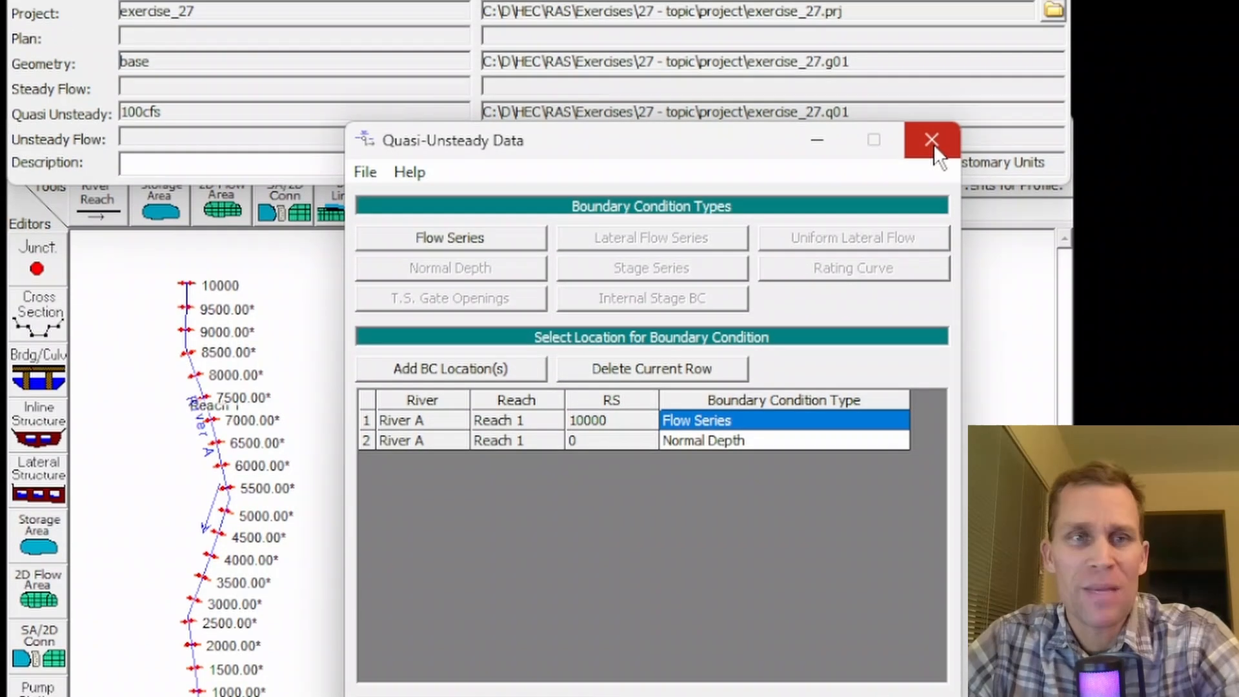
left_click(932, 27)
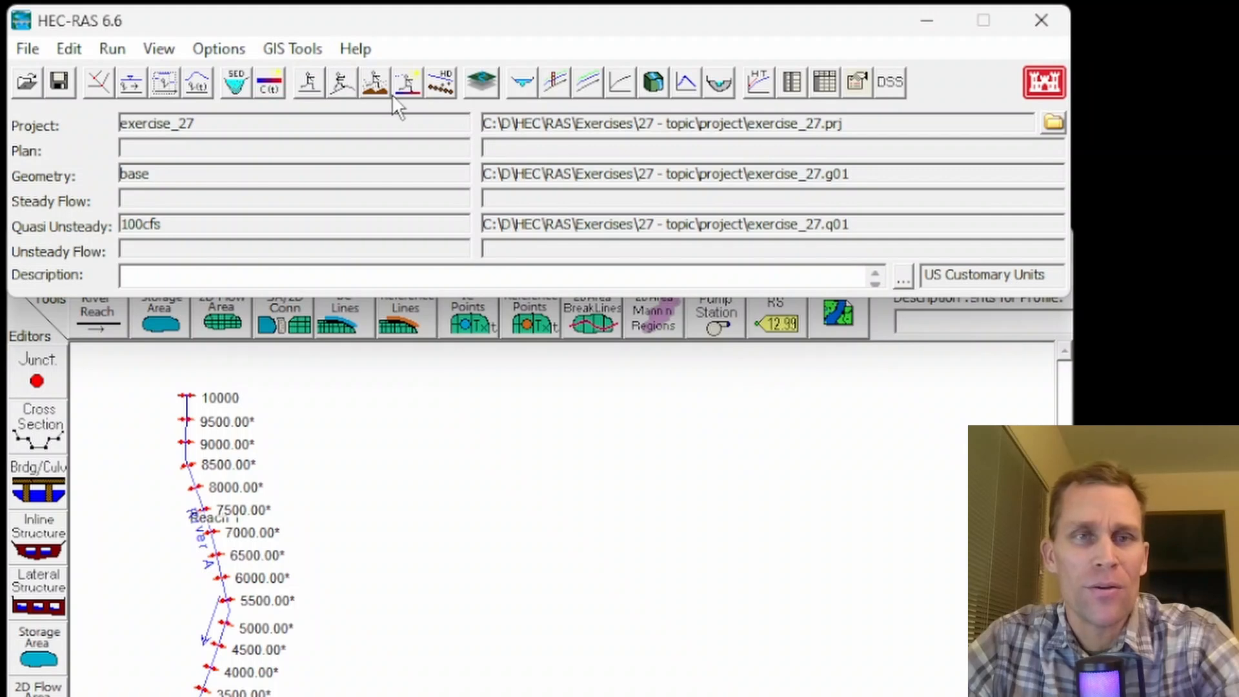
- Open the sediment data editor and set the Max Depth of river station 10000 to 5
left_click(373, 82)
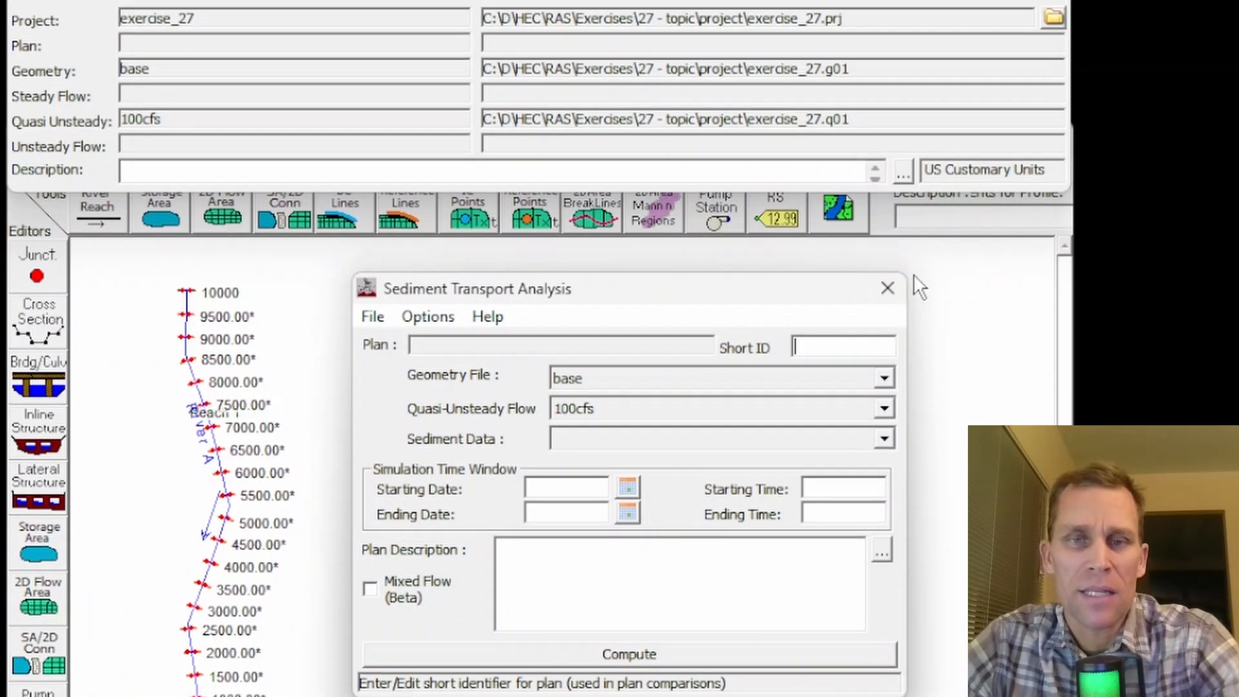
left_click(888, 252)
left_click(236, 84)
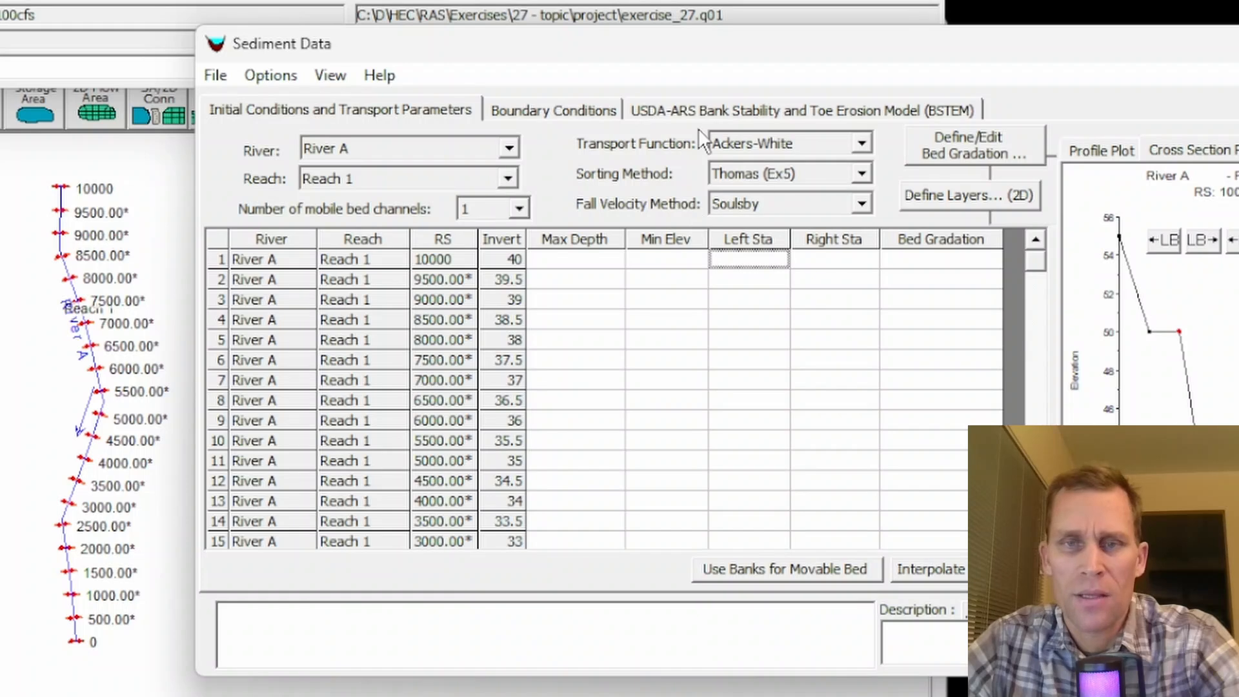
left_click(585, 261)
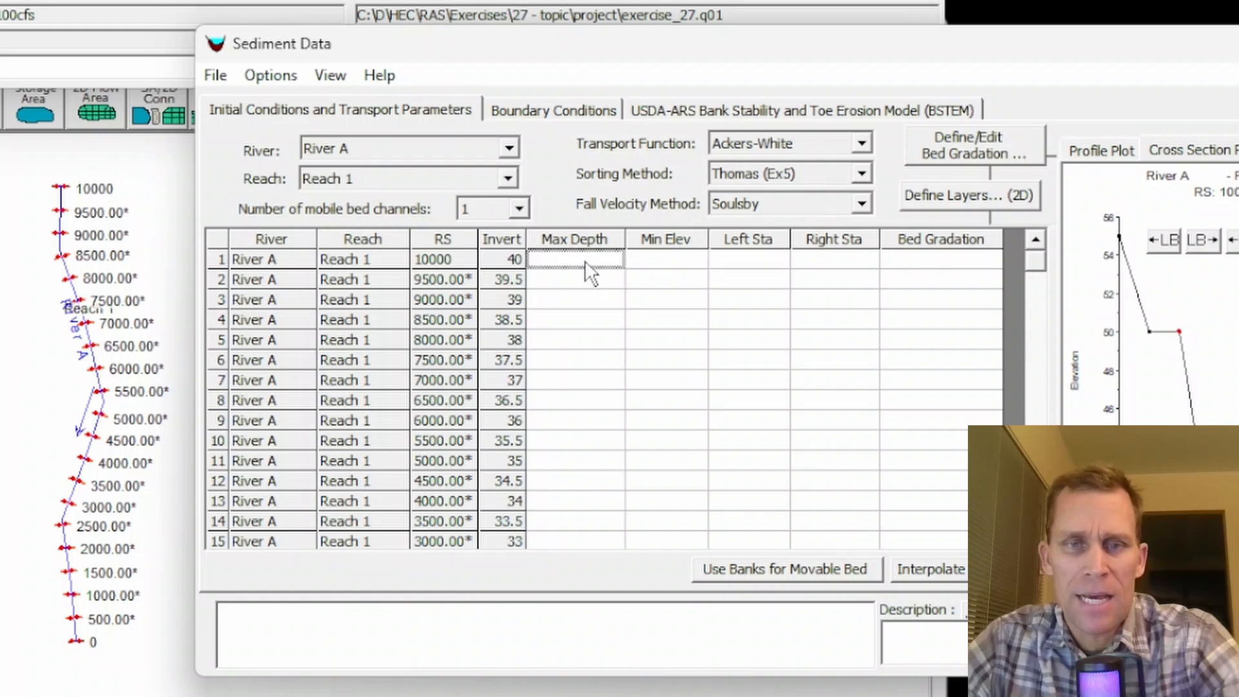
type("5")
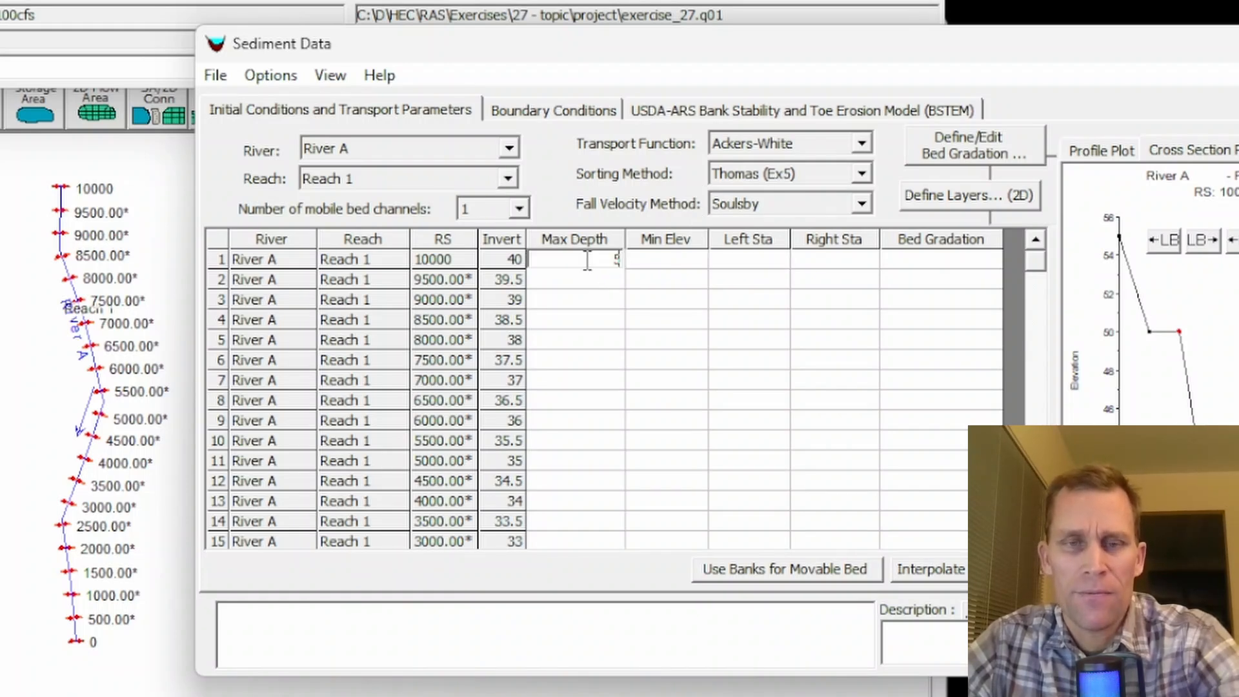
left_click(771, 259)
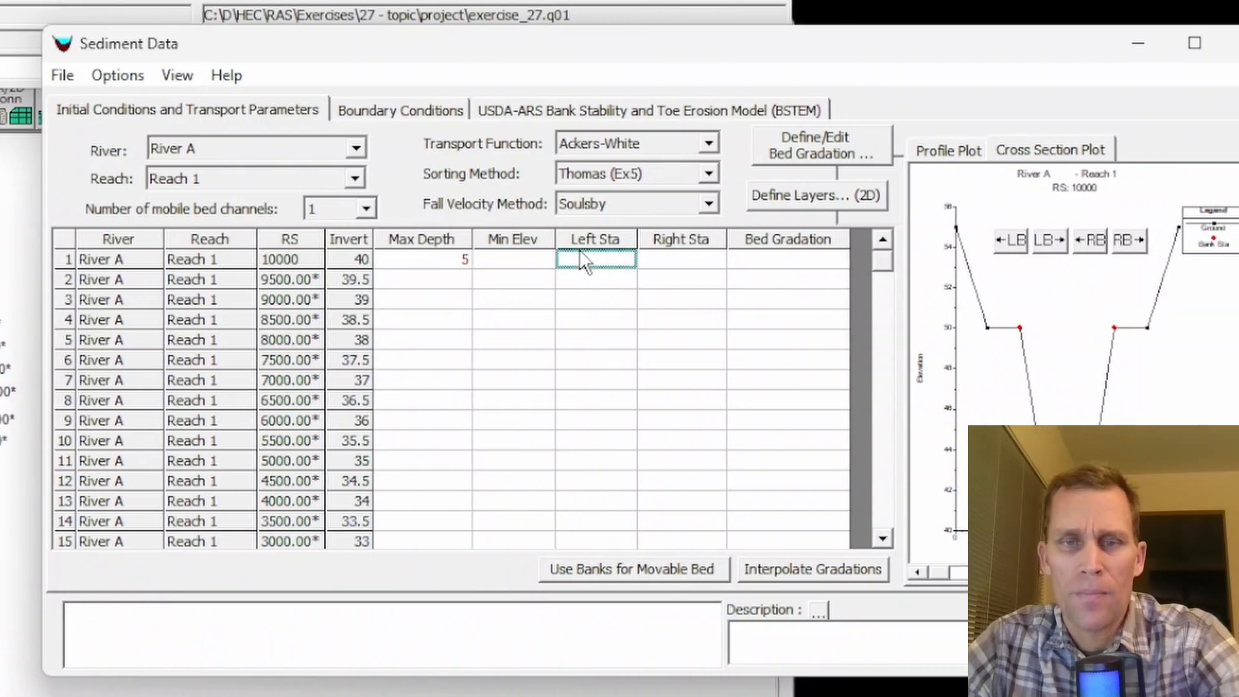
- Use the bank stations as movable bed limits and fill the Max Depth of 5 down to all stations through 0
left_click(522, 571)
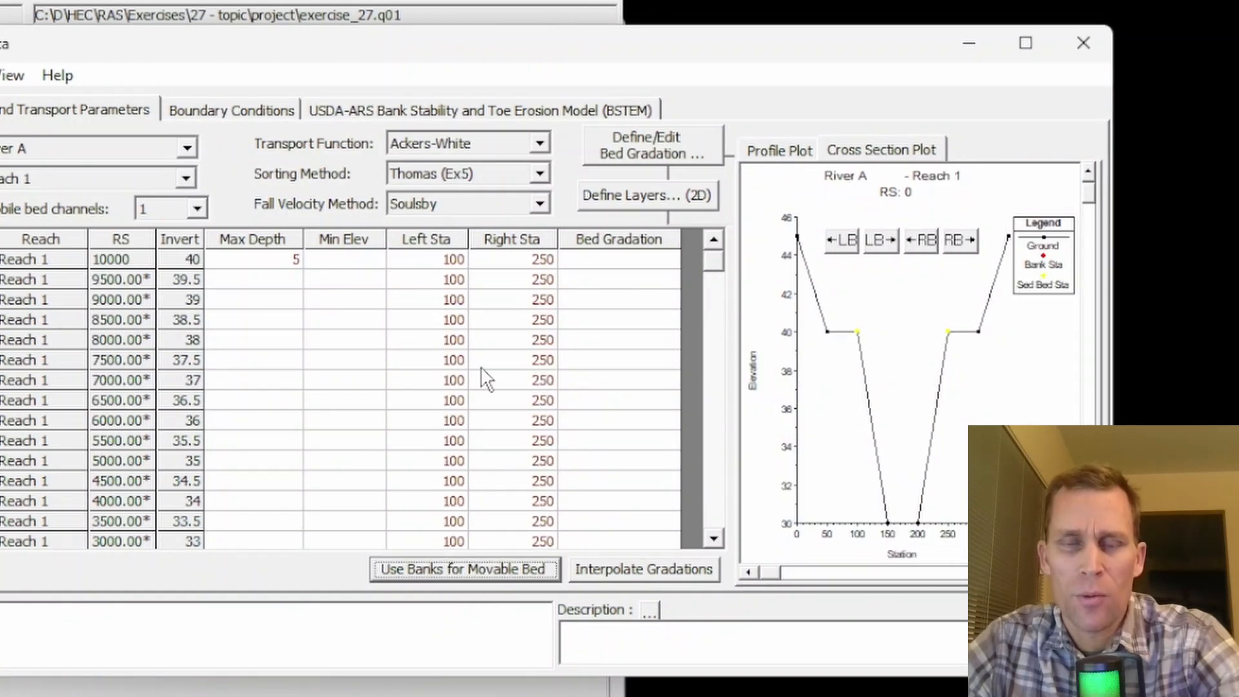
left_click(265, 258)
left_click_drag(304, 258, 288, 548)
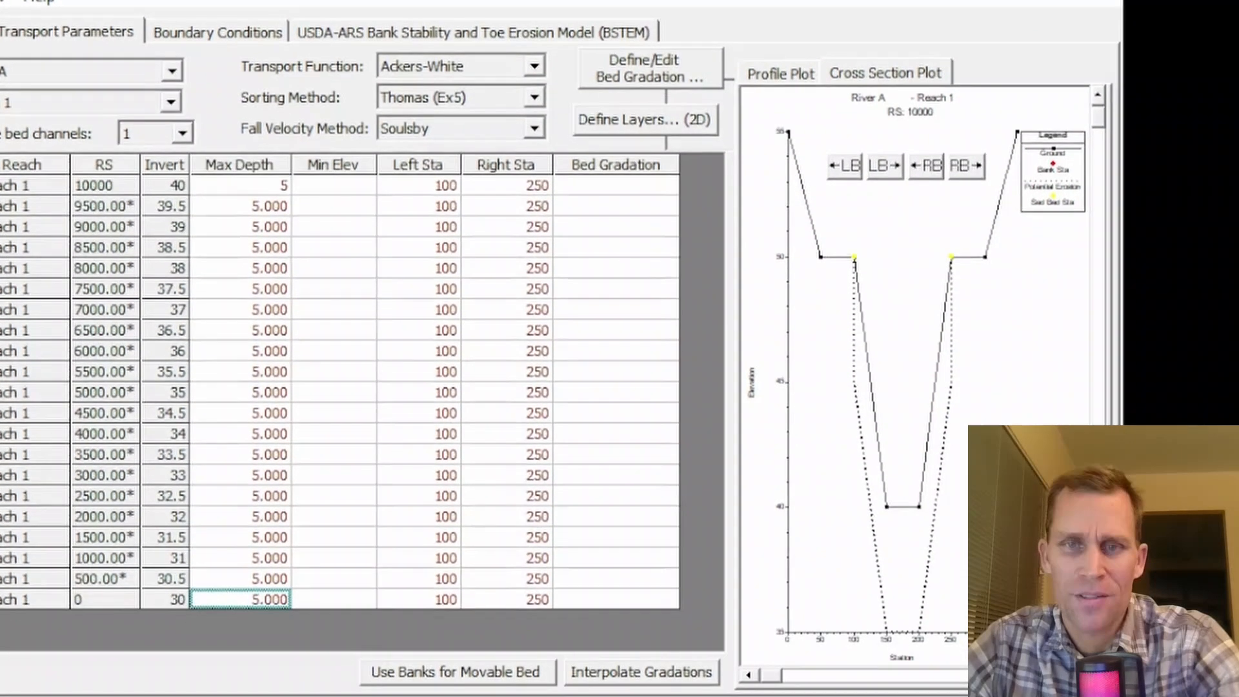
- Create a new bed gradation sample named "grad1"
left_click(619, 185)
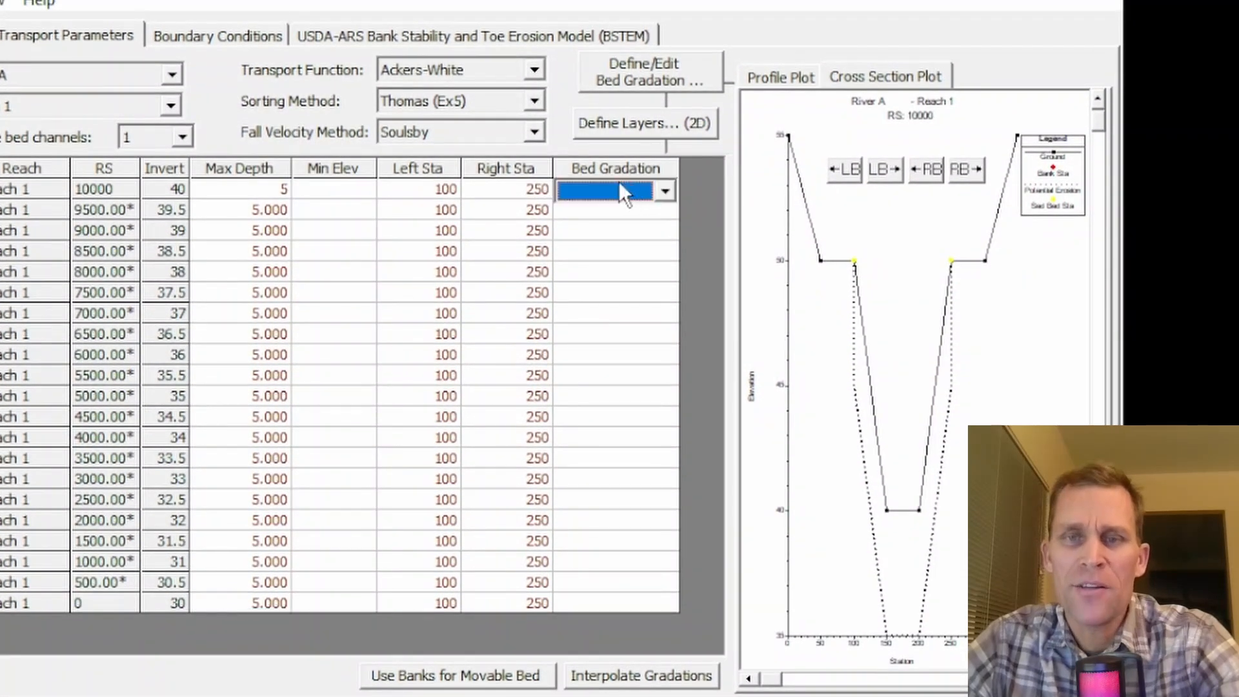
left_click(624, 71)
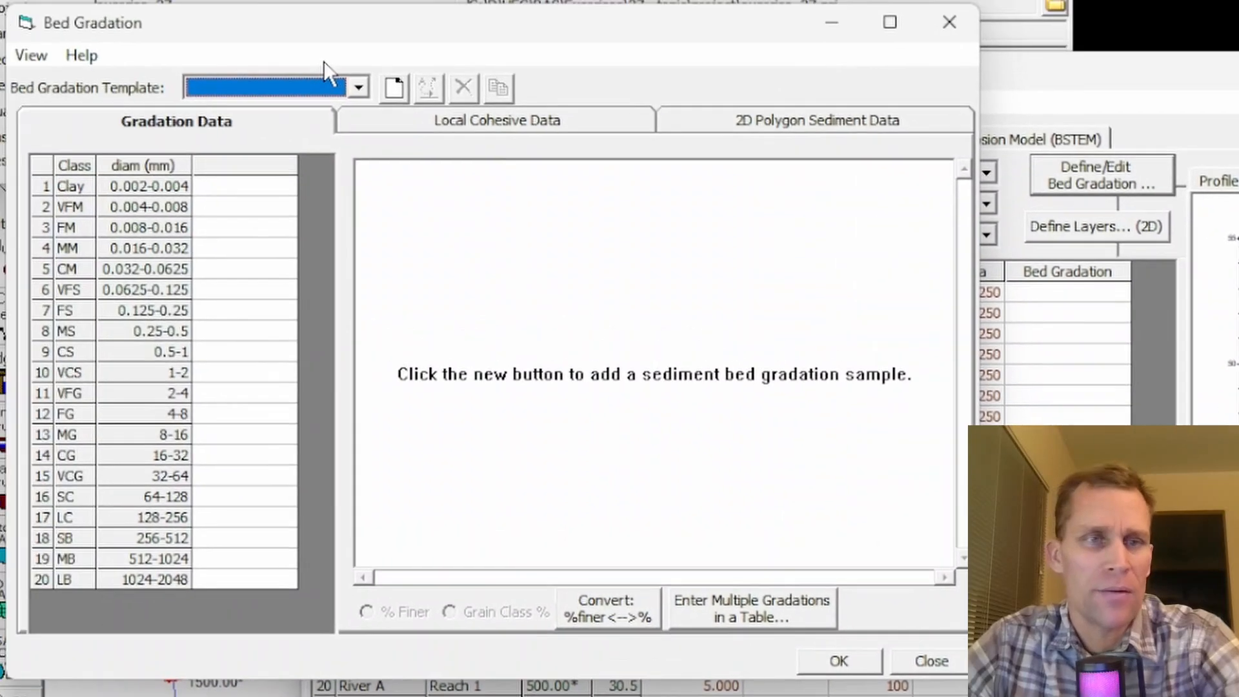
left_click(393, 88)
type("gr")
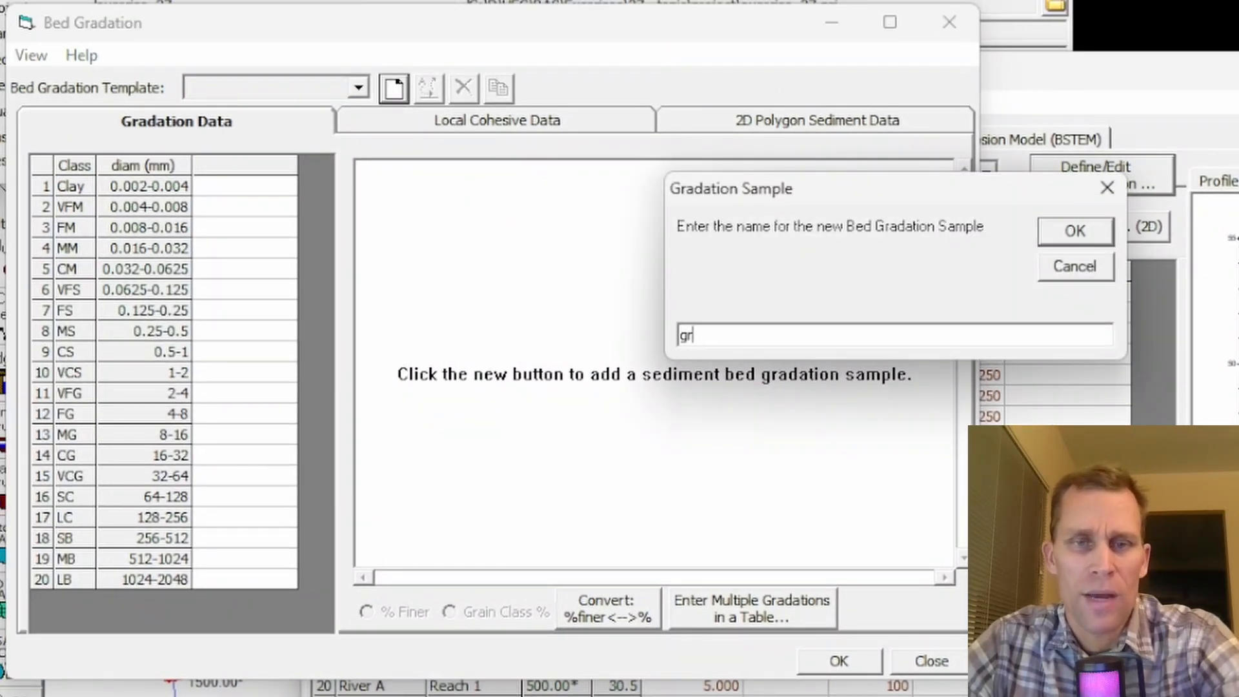
type("ad1")
left_click(1069, 232)
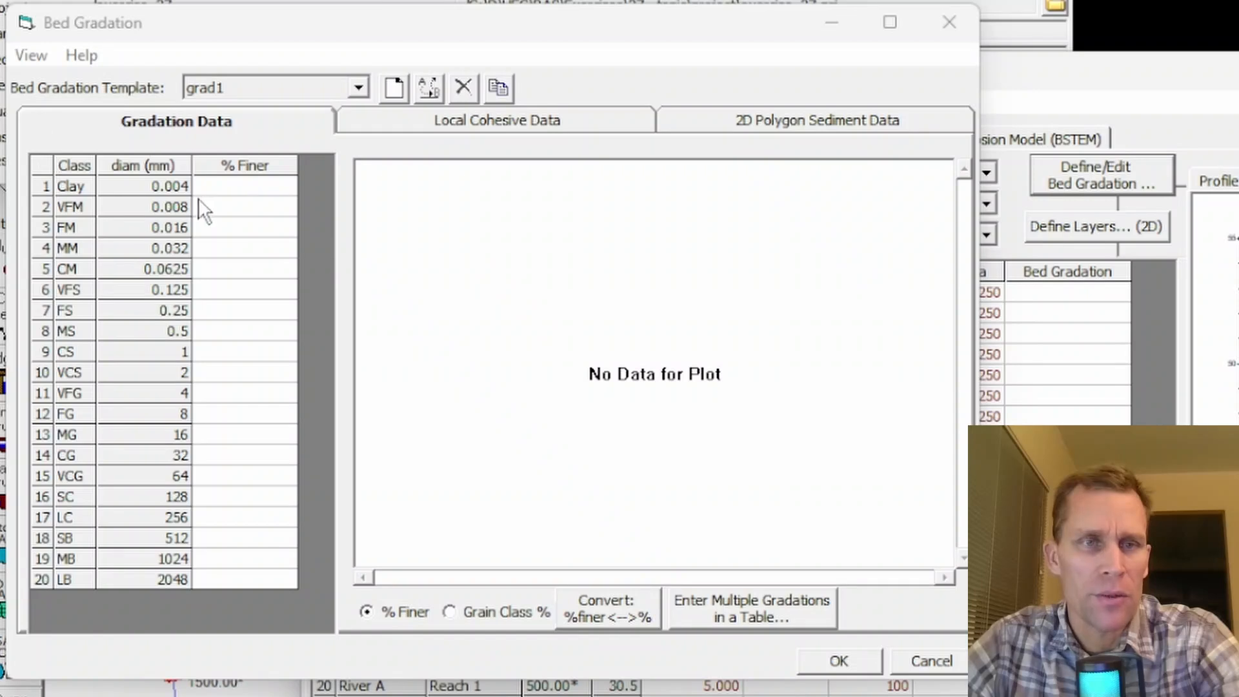
- Paste the % Finer values for all 20 grain classes into grad1, with 0.01 at 1 mm through 0.98 at 64 mm, and accept the gradation
left_click_drag(220, 188, 250, 572)
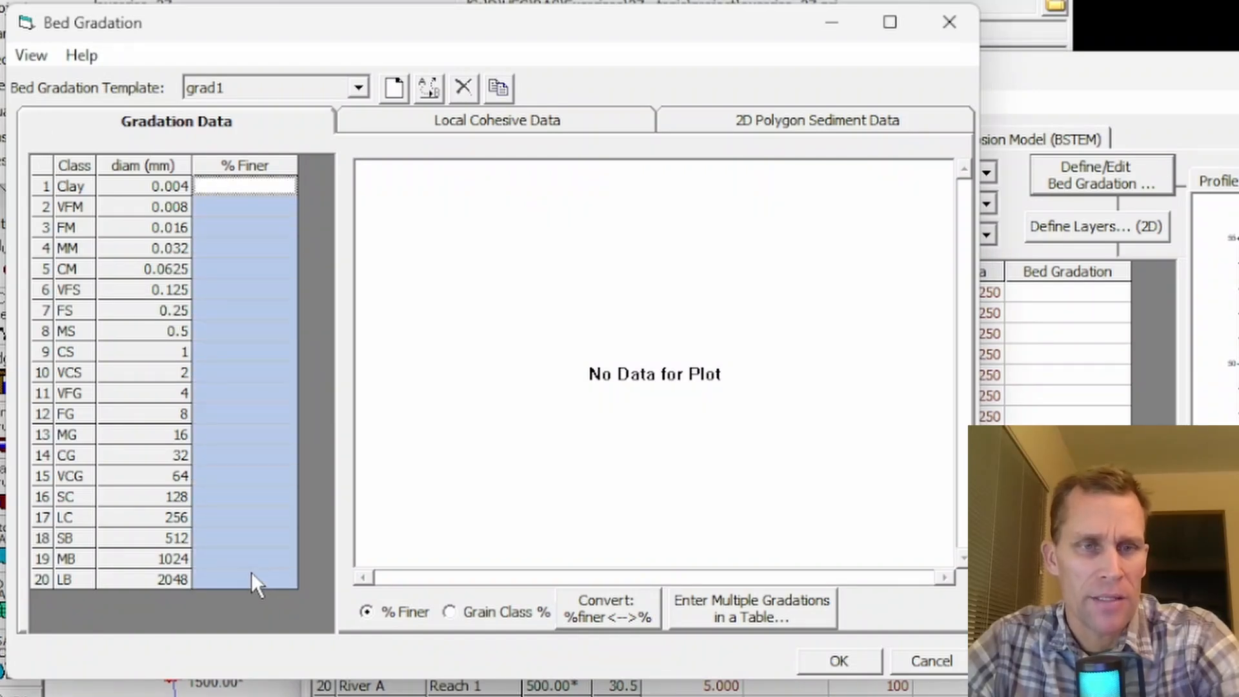
type("0 0 0 0 0 0 0 0 0.01 0.04 0.11 0.31 0.73 0.93 0.98 1 1 1 1 1")
left_click(235, 294)
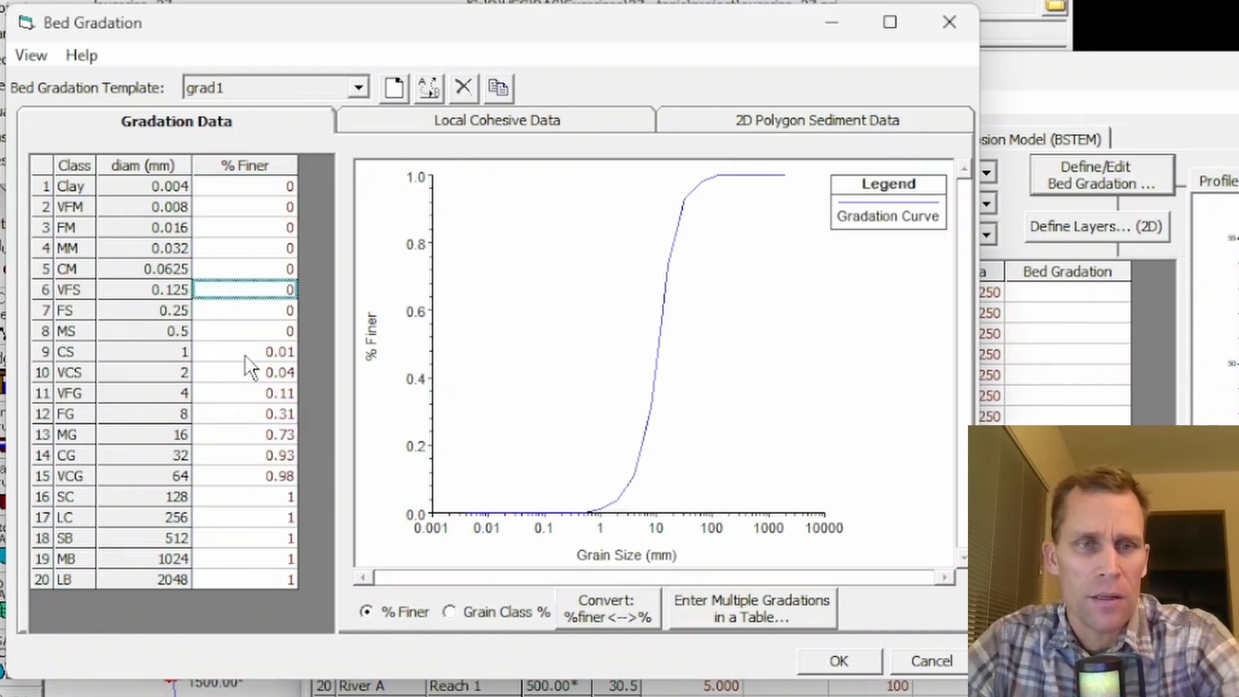
left_click(256, 167)
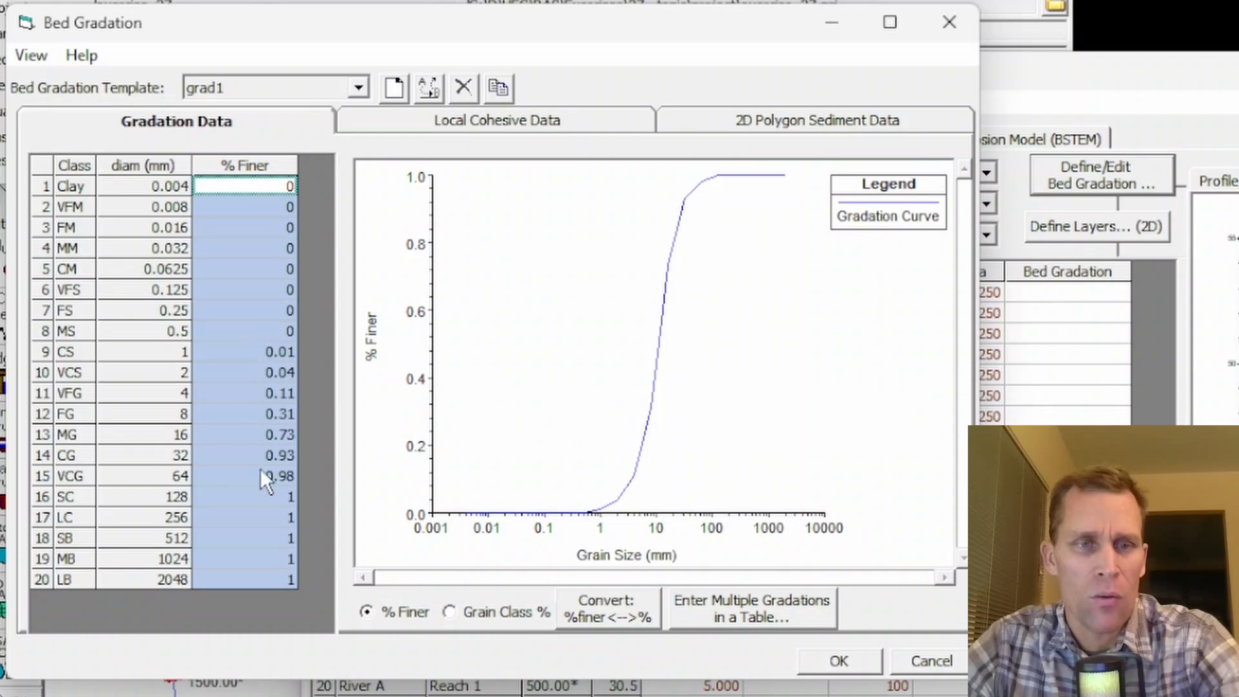
left_click(266, 498)
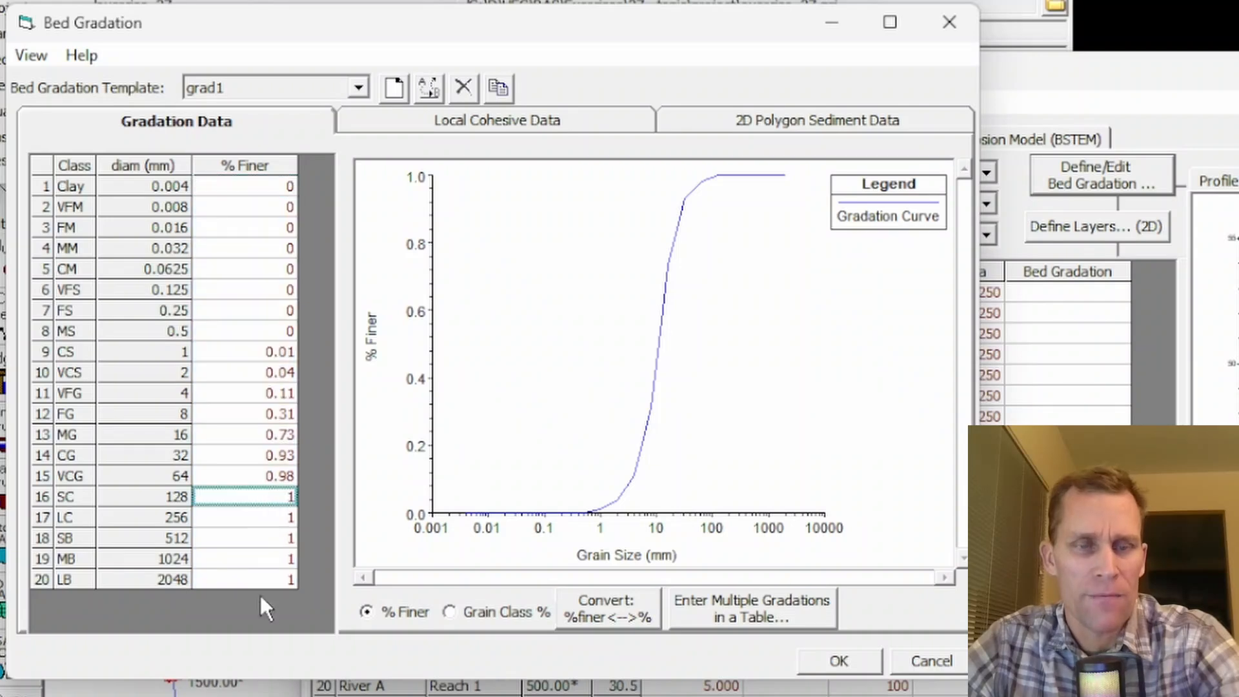
left_click(258, 350)
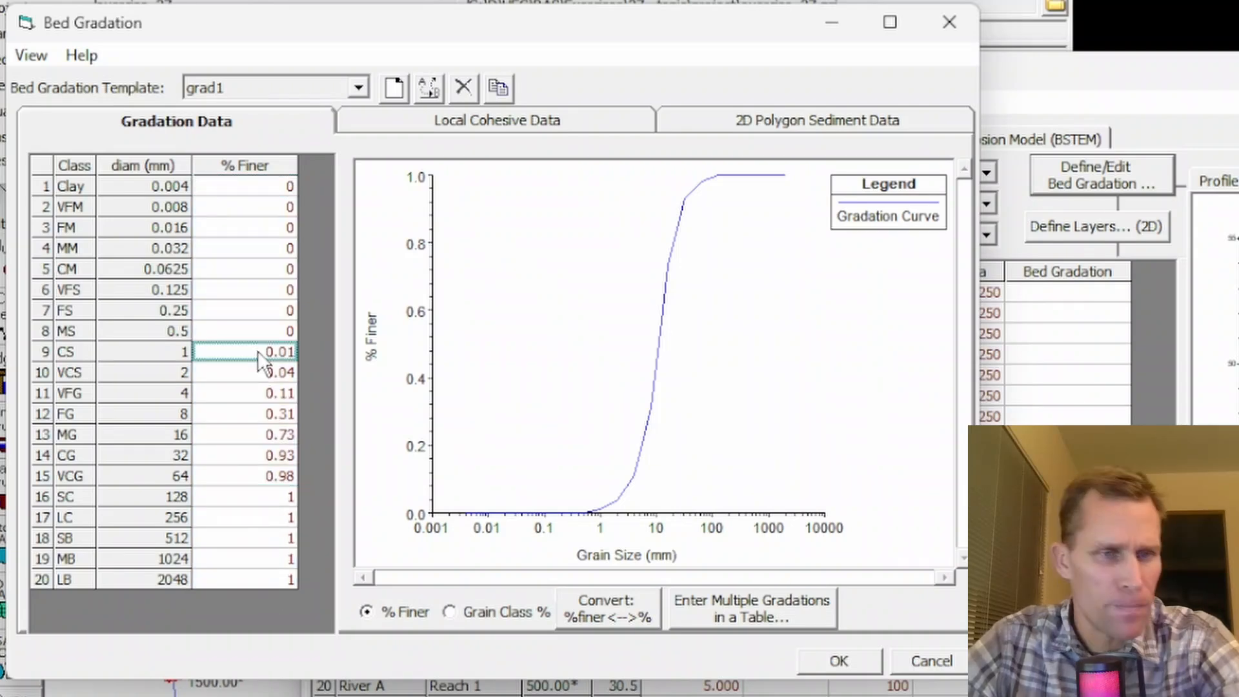
left_click(250, 476)
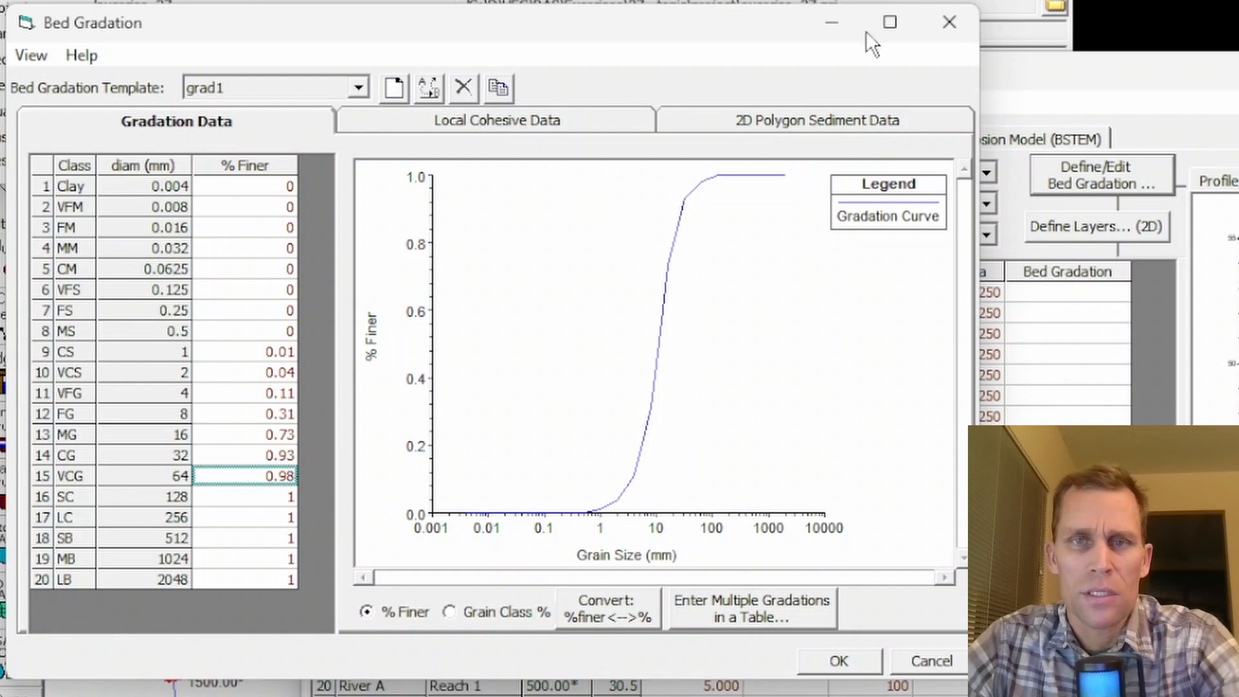
left_click(839, 661)
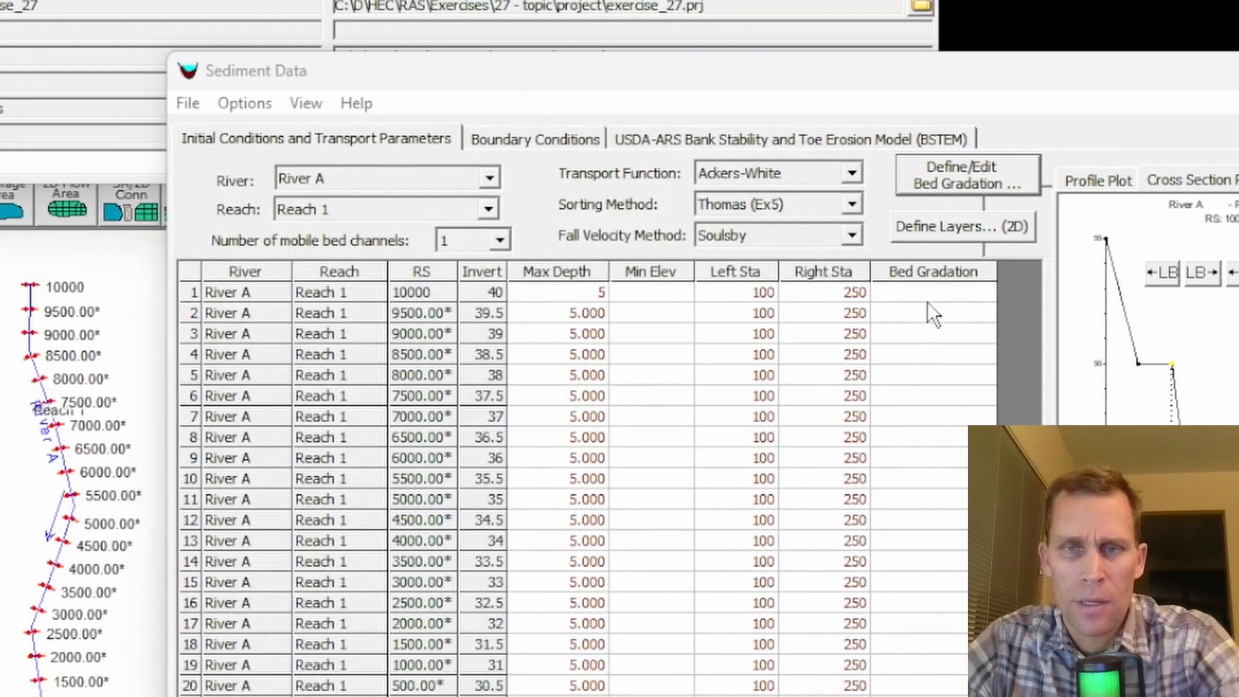
- Assign the grad1 bed gradation to river station 10000 and fill it down to all stations through 0
left_click(1006, 294)
left_click(1059, 294)
left_click(999, 318)
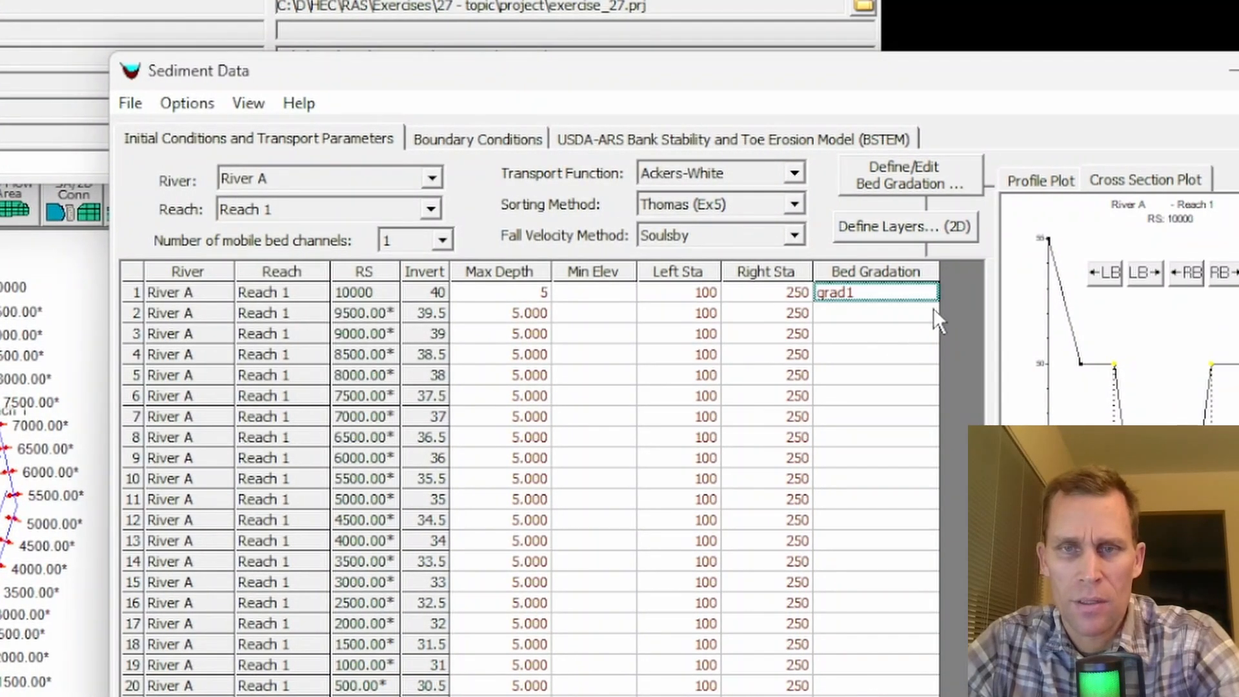
left_click_drag(934, 303, 932, 696)
left_click_drag(932, 646, 933, 654)
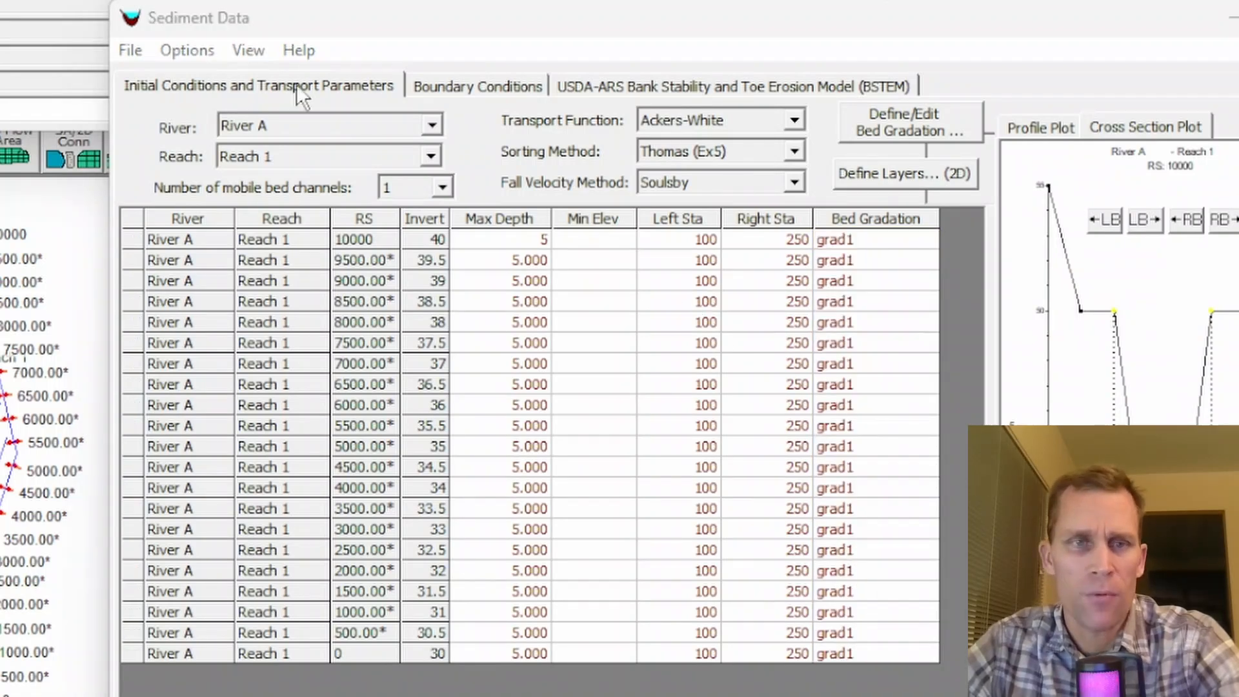
left_click(224, 86)
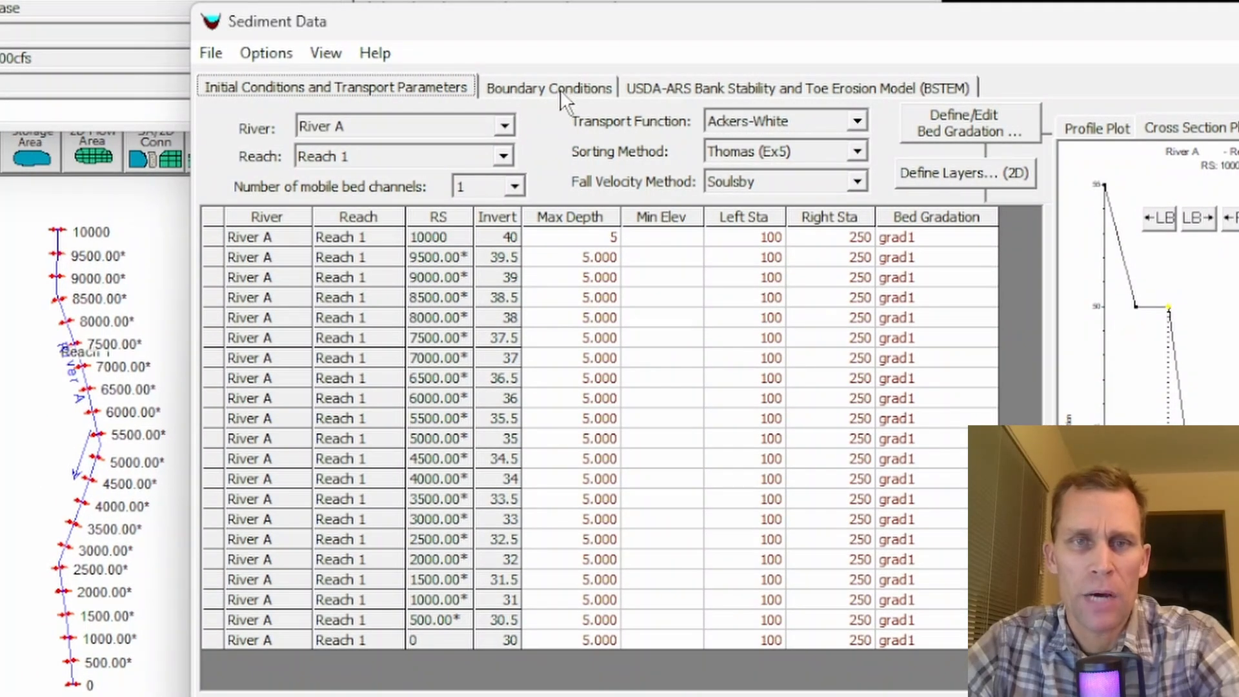
- Start a rating curve sediment boundary condition at River A station 10000 with 2 sets of flow-load points
left_click(551, 89)
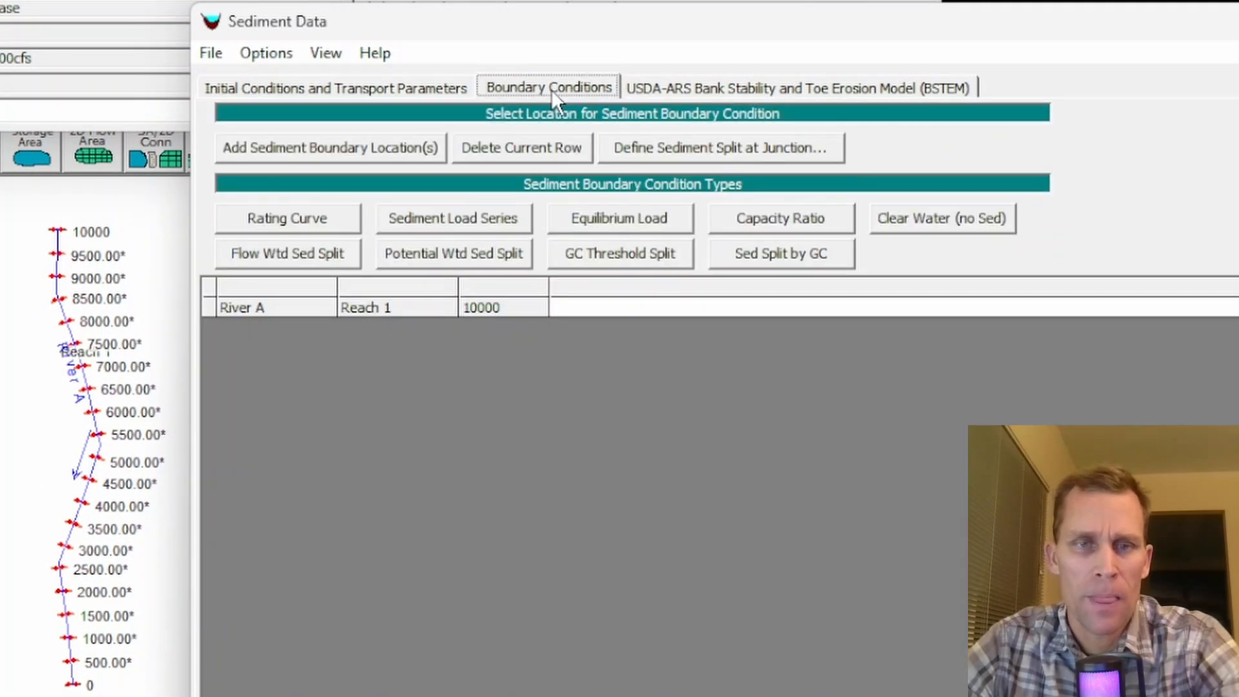
left_click(599, 310)
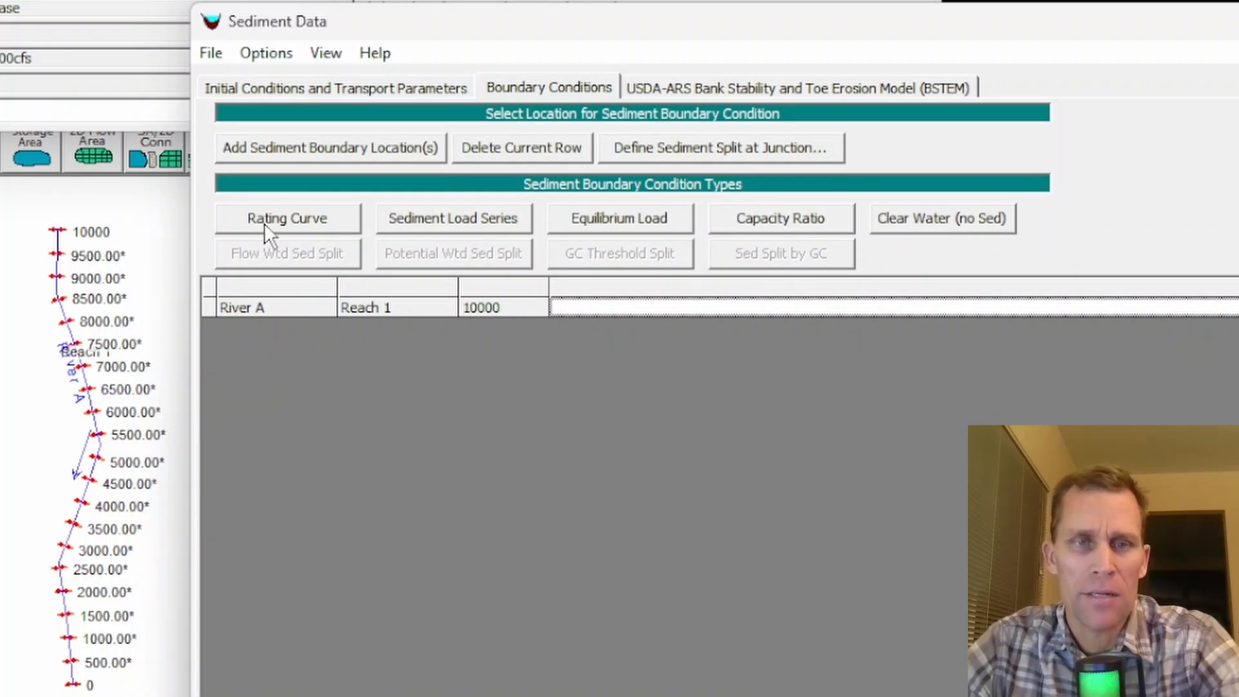
left_click(297, 221)
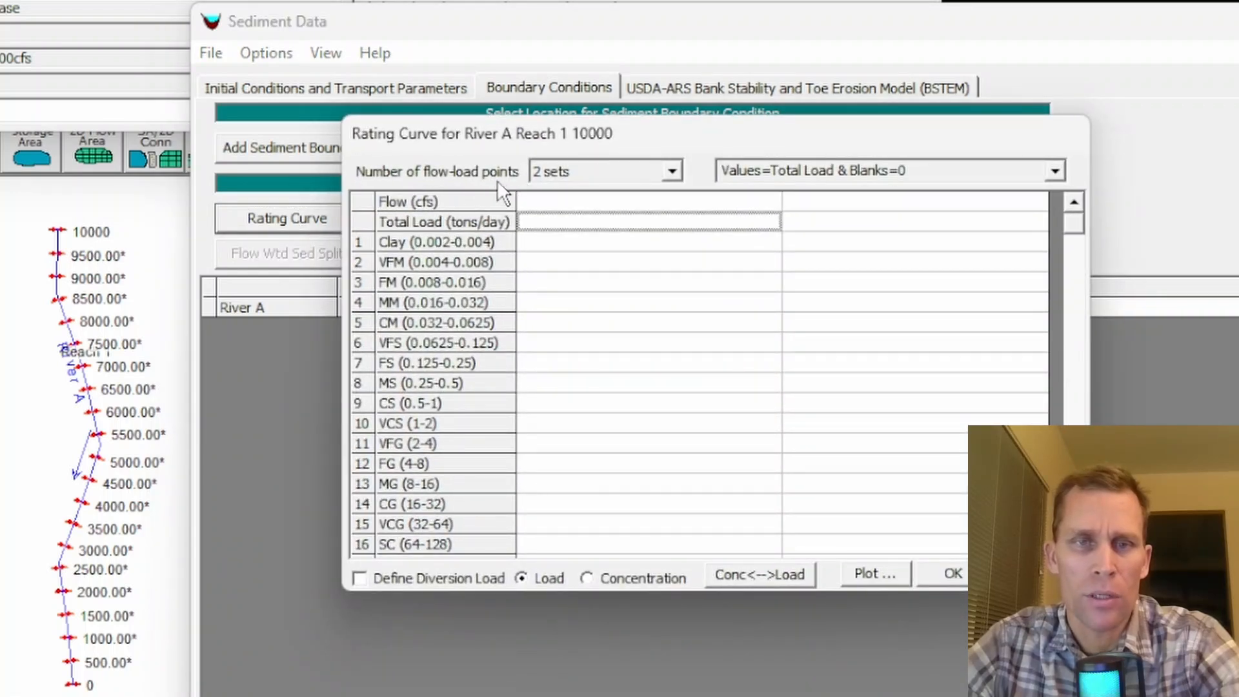
left_click(671, 172)
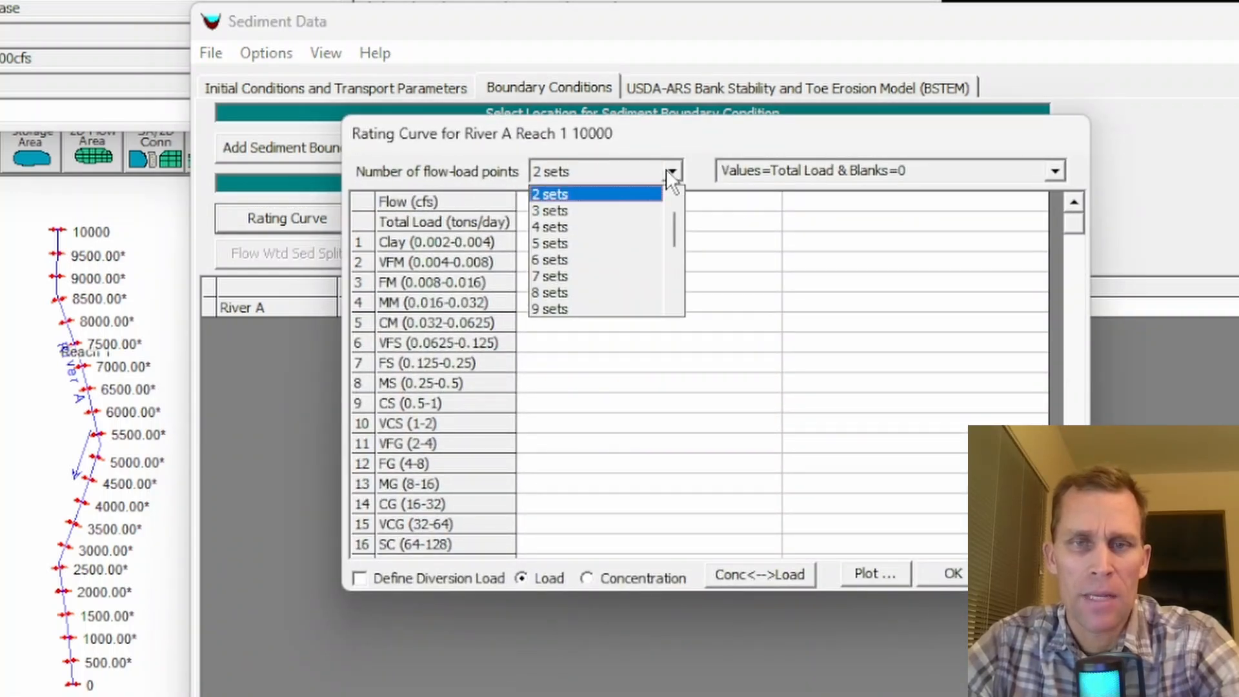
left_click(643, 194)
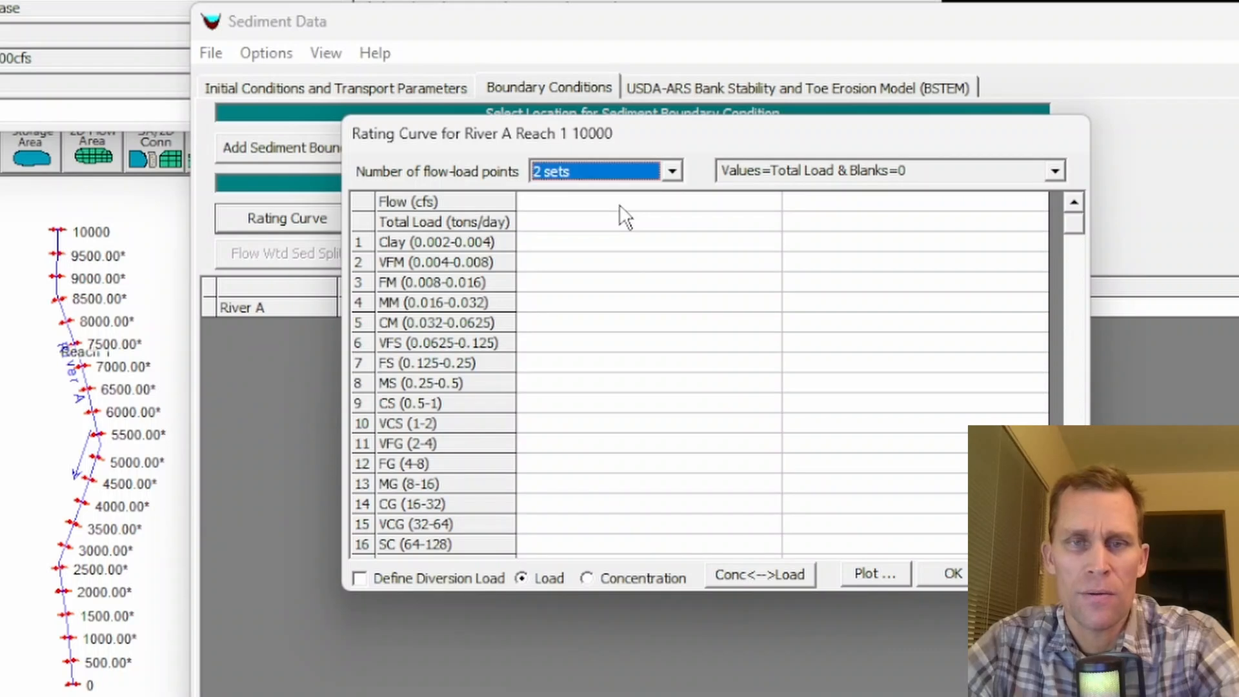
- Enter rating curve flows of 10 and 1000 cfs, each with a total load of 1000 tons/day
left_click(621, 206)
type("10")
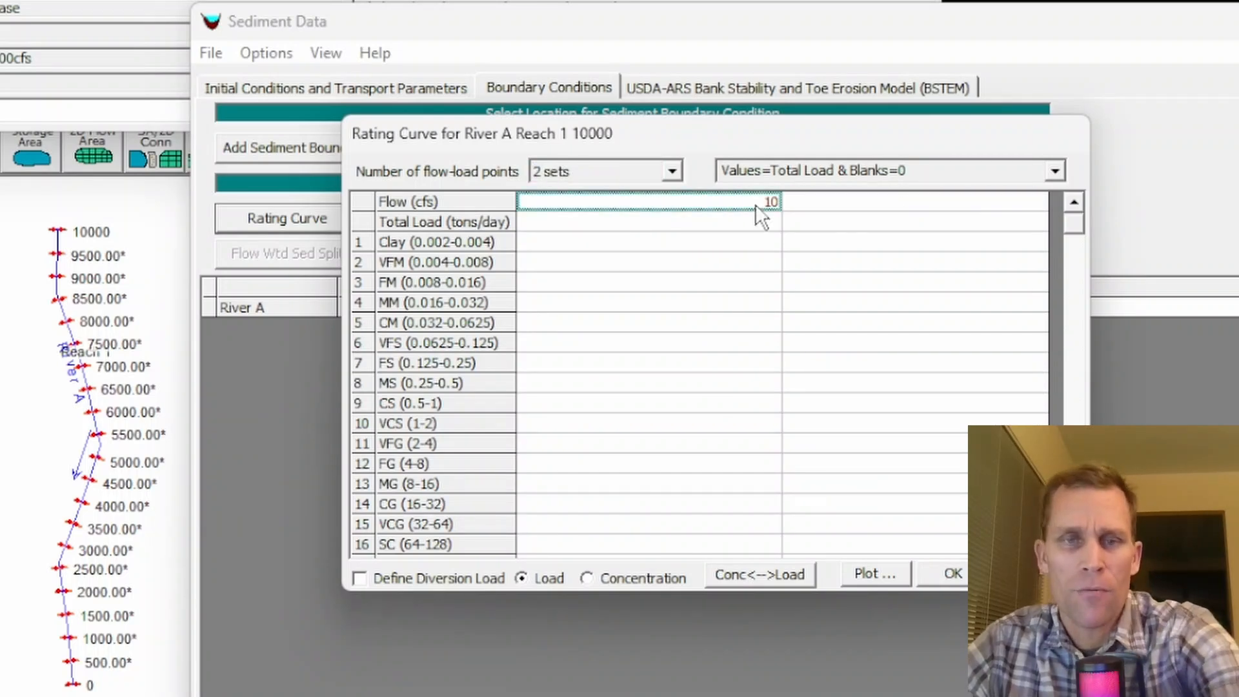
left_click(814, 206)
type("1000")
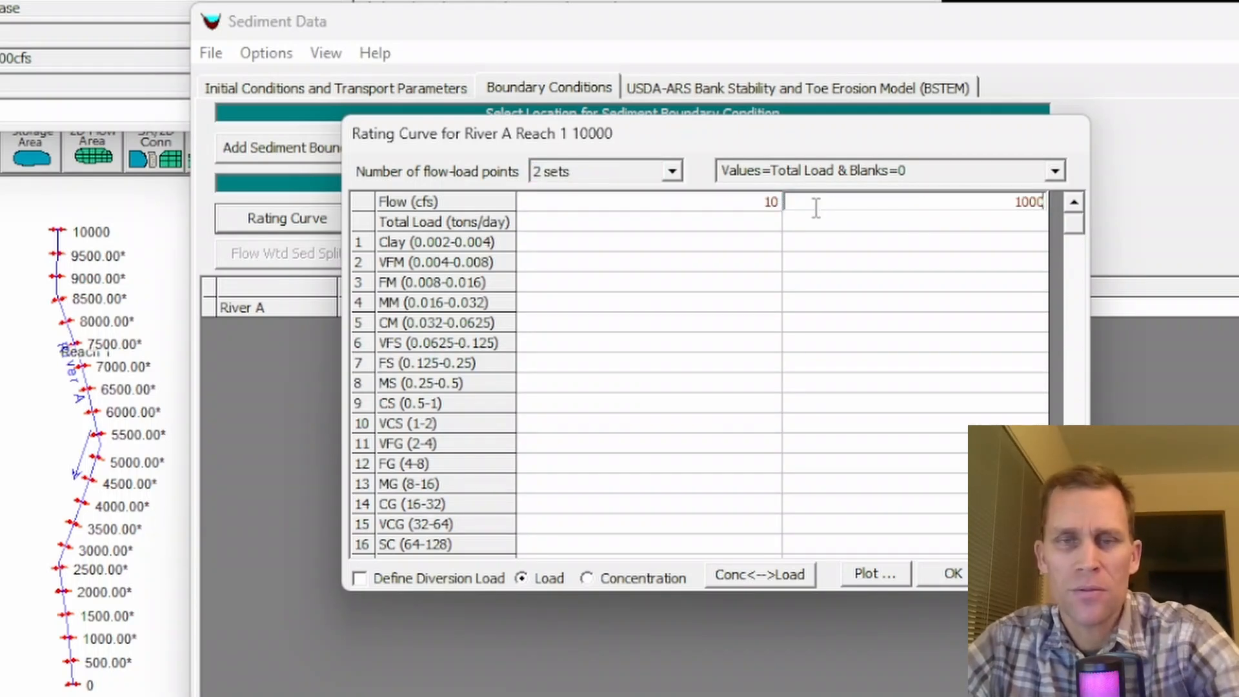
left_click(756, 225)
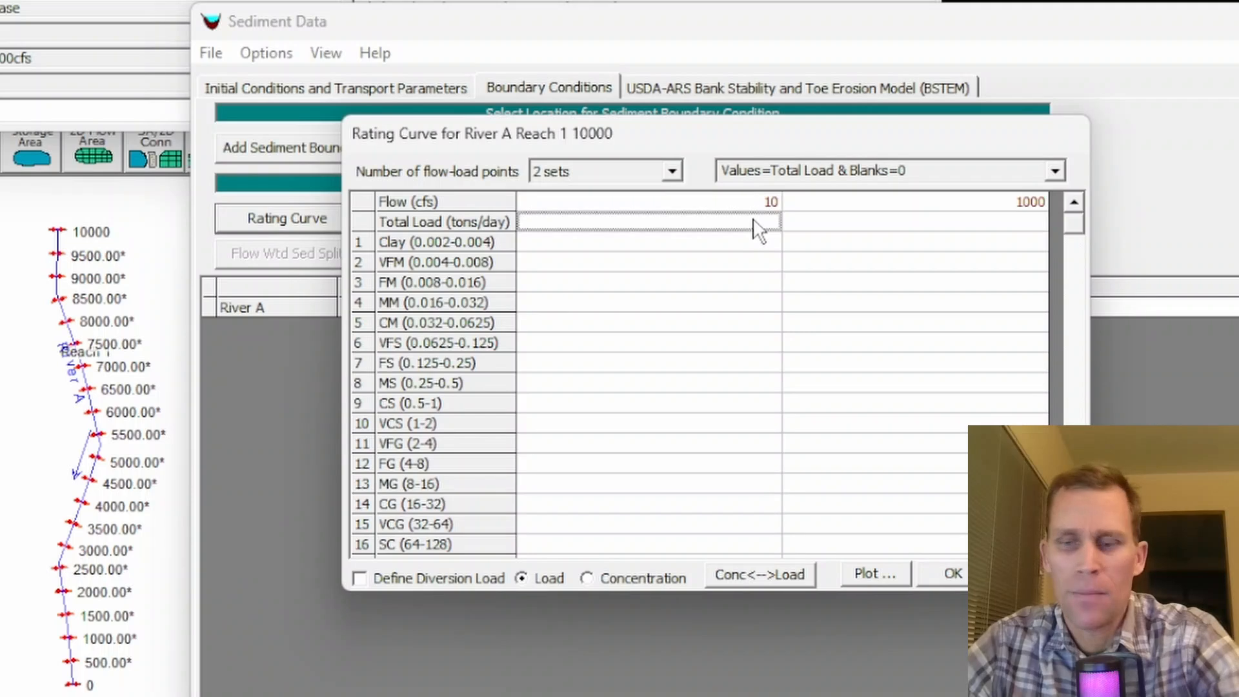
type("1000")
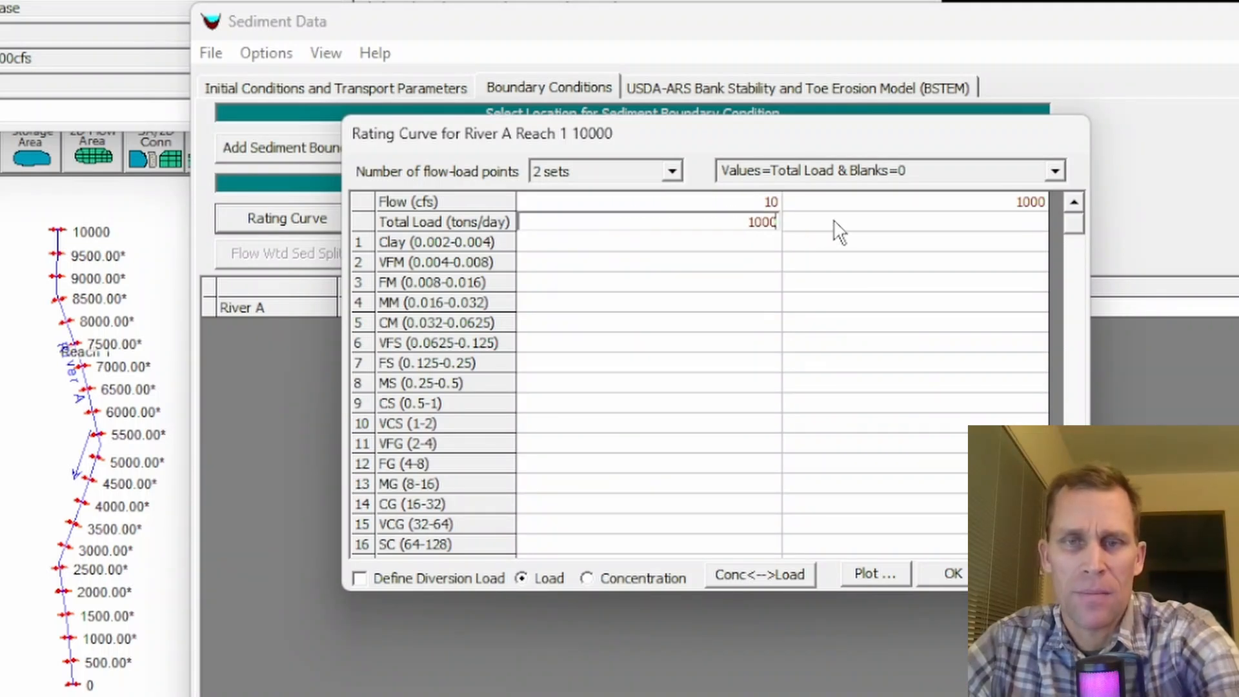
left_click(836, 223)
type("1000")
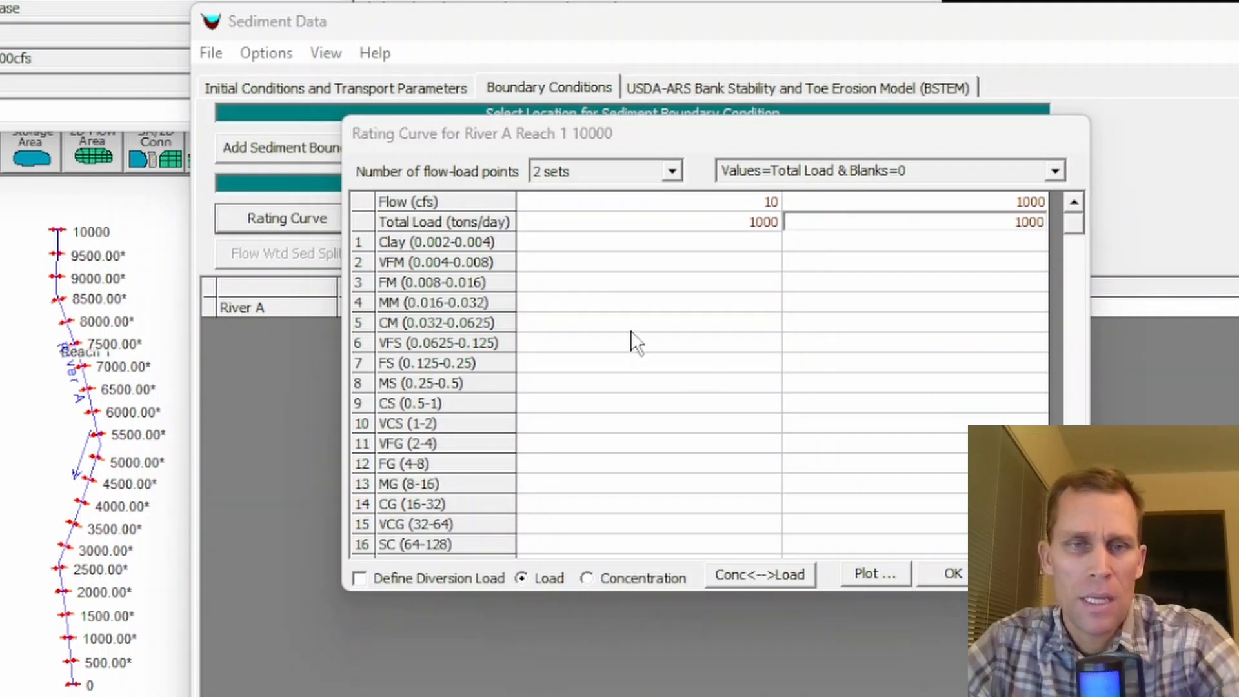
- Paste 20 for grain classes FM through FS at both flows and accept the rating curve
left_click(584, 282)
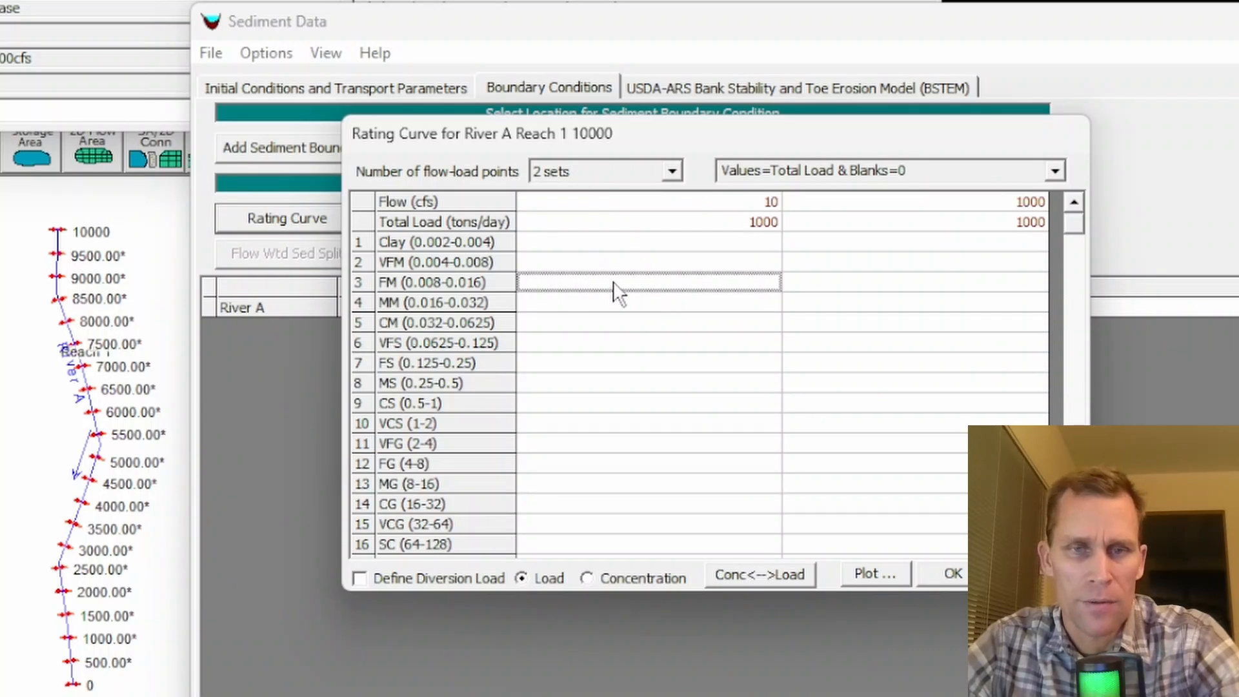
left_click_drag(654, 288, 892, 373)
type("20")
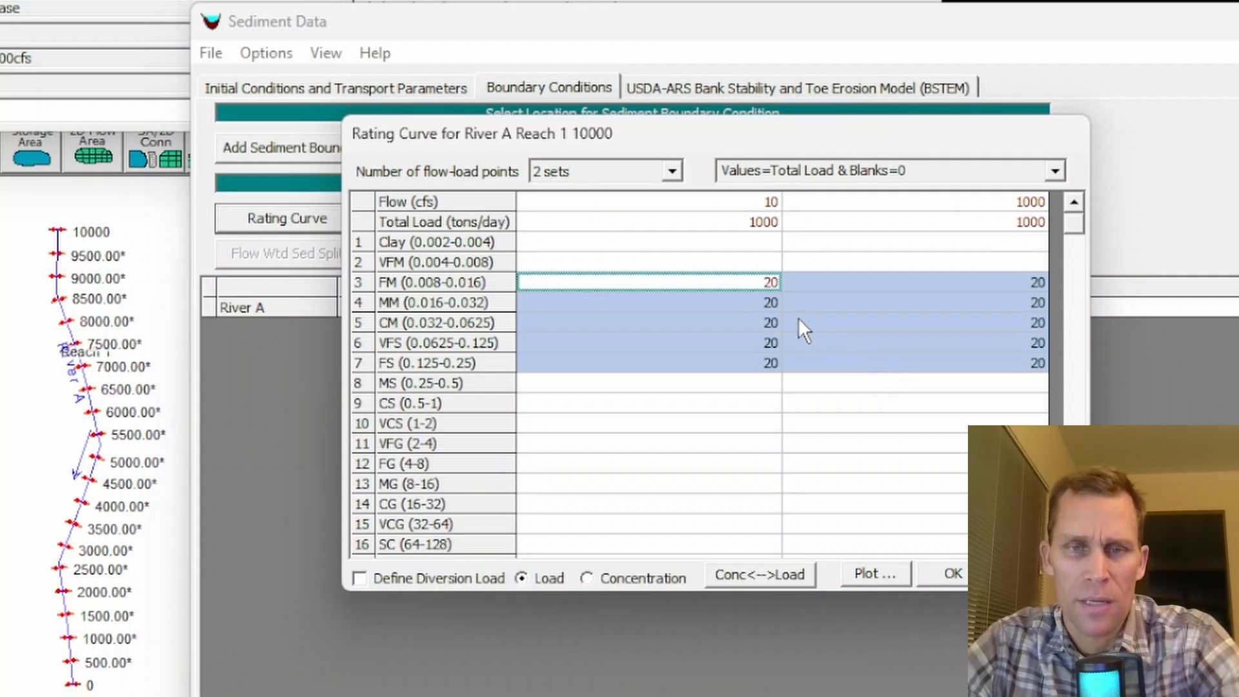
left_click_drag(730, 295, 722, 284)
left_click(722, 284)
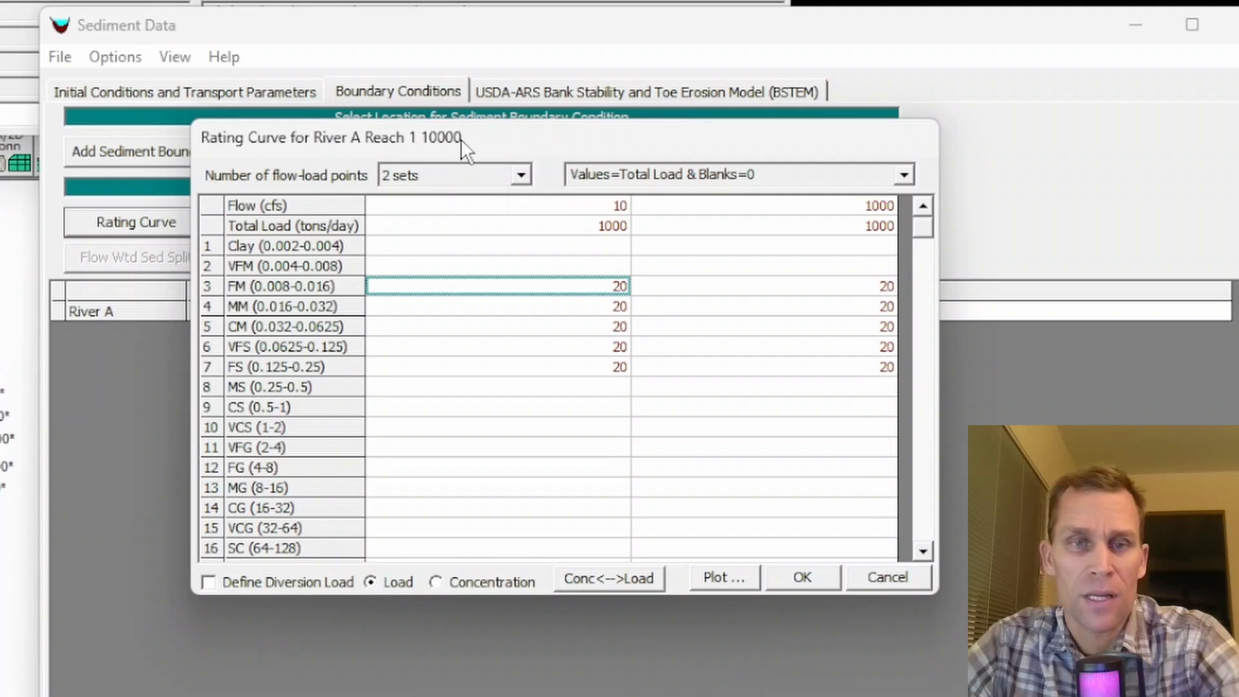
left_click_drag(463, 137, 340, 198)
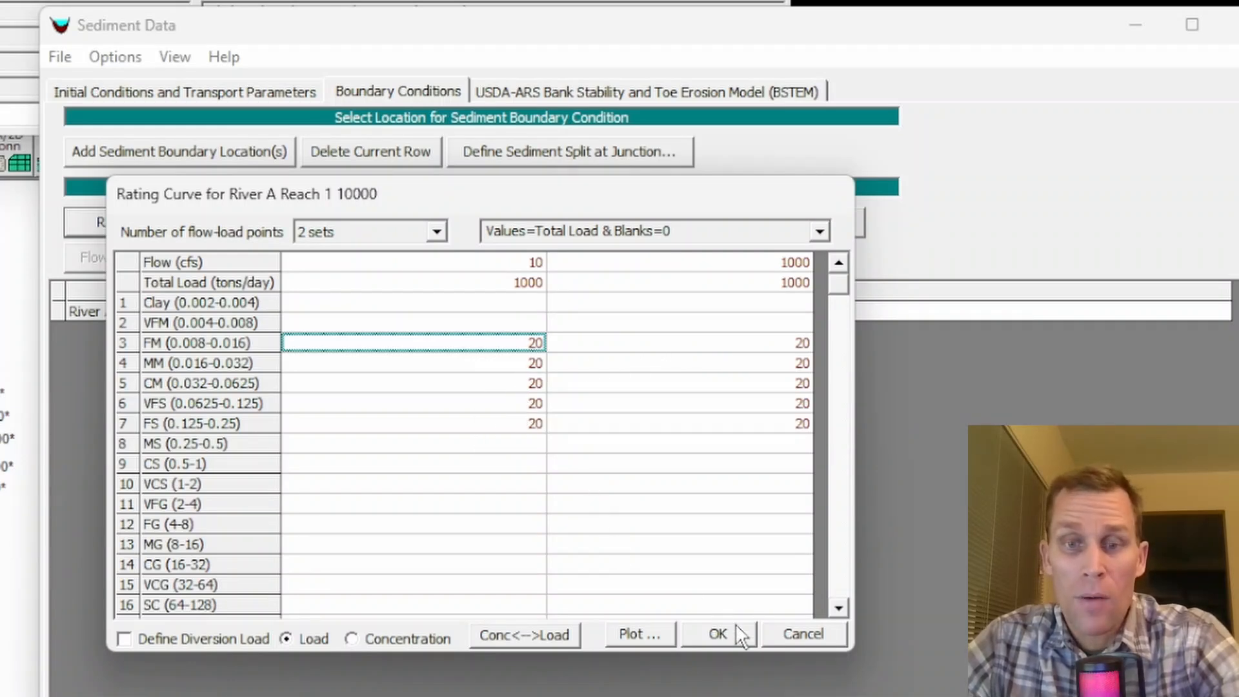
left_click(717, 635)
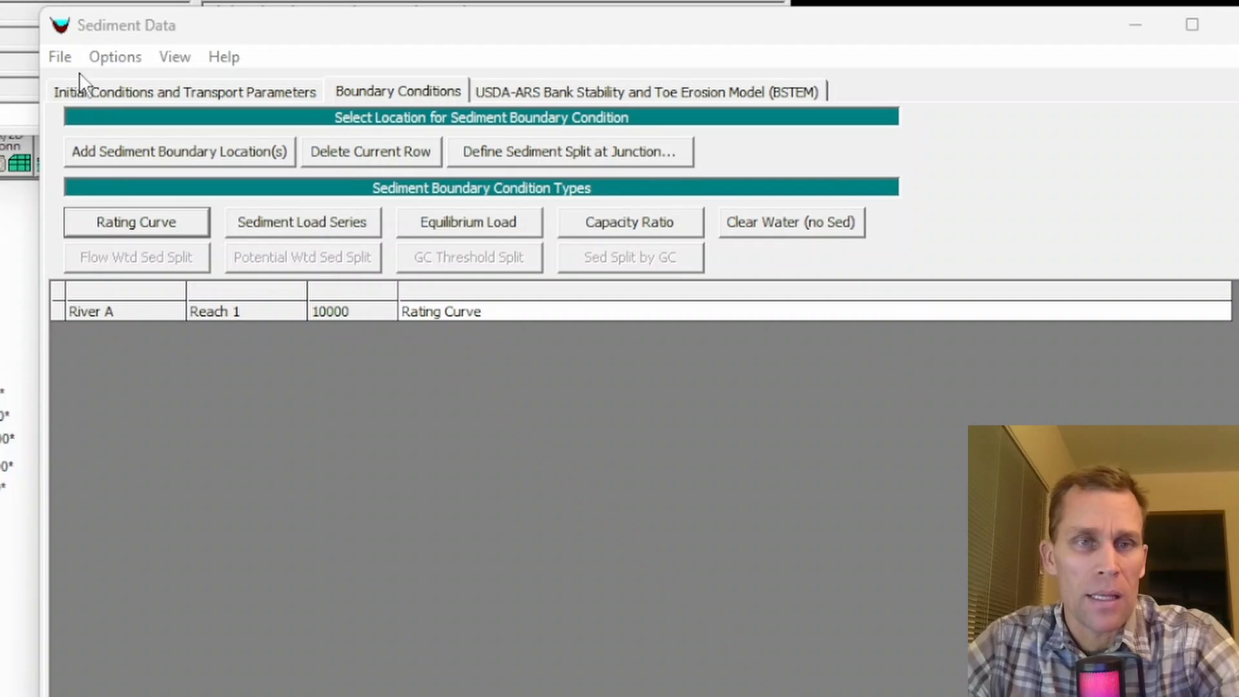
- Save the sediment data with the title "base" in the project folder and close the sediment data editor
left_click(65, 57)
left_click(111, 138)
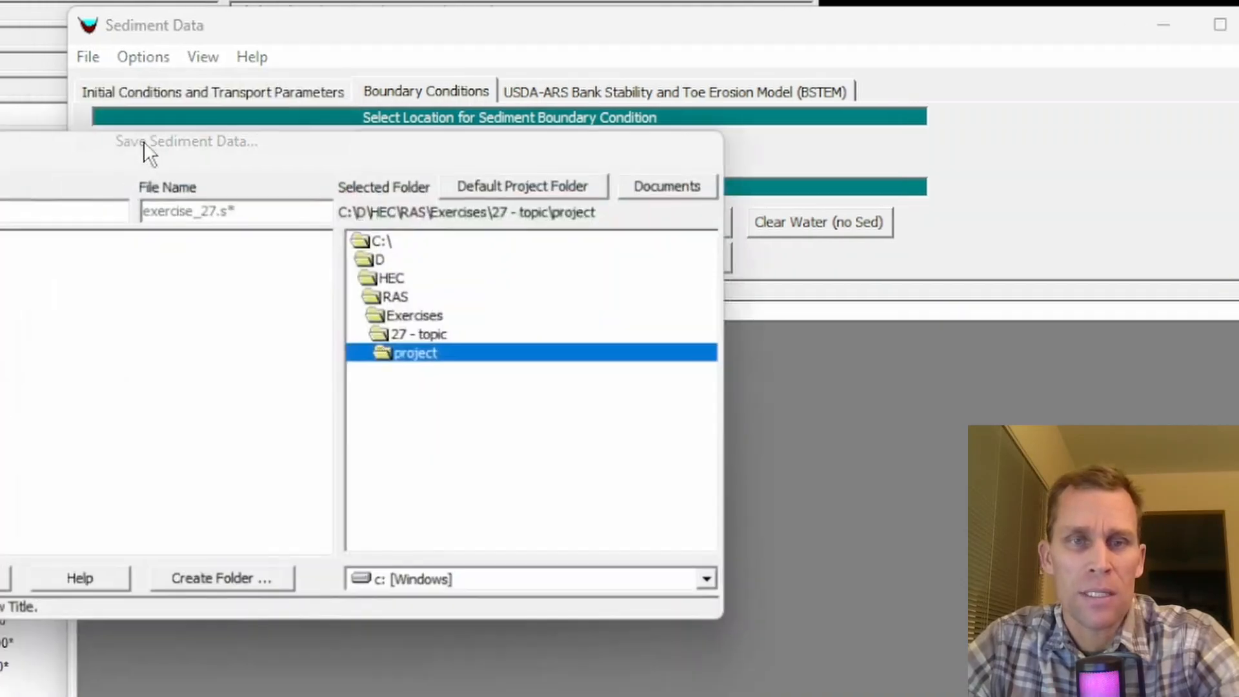
type("base")
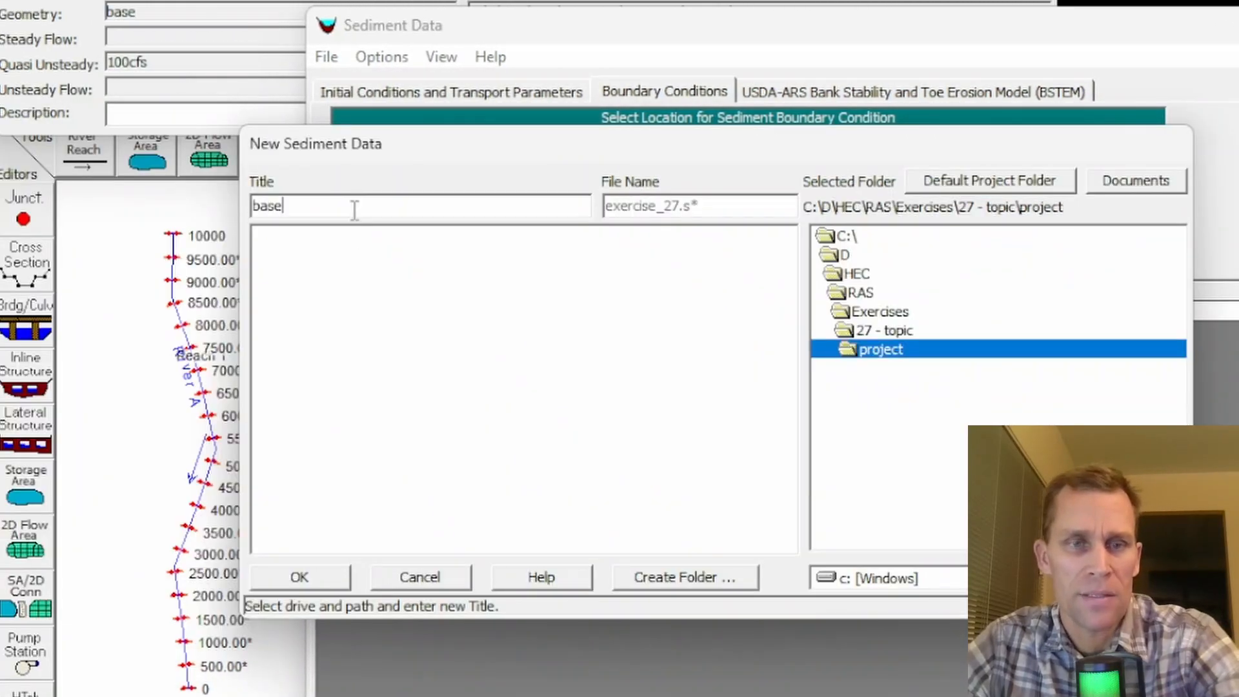
left_click(303, 576)
left_click(355, 507)
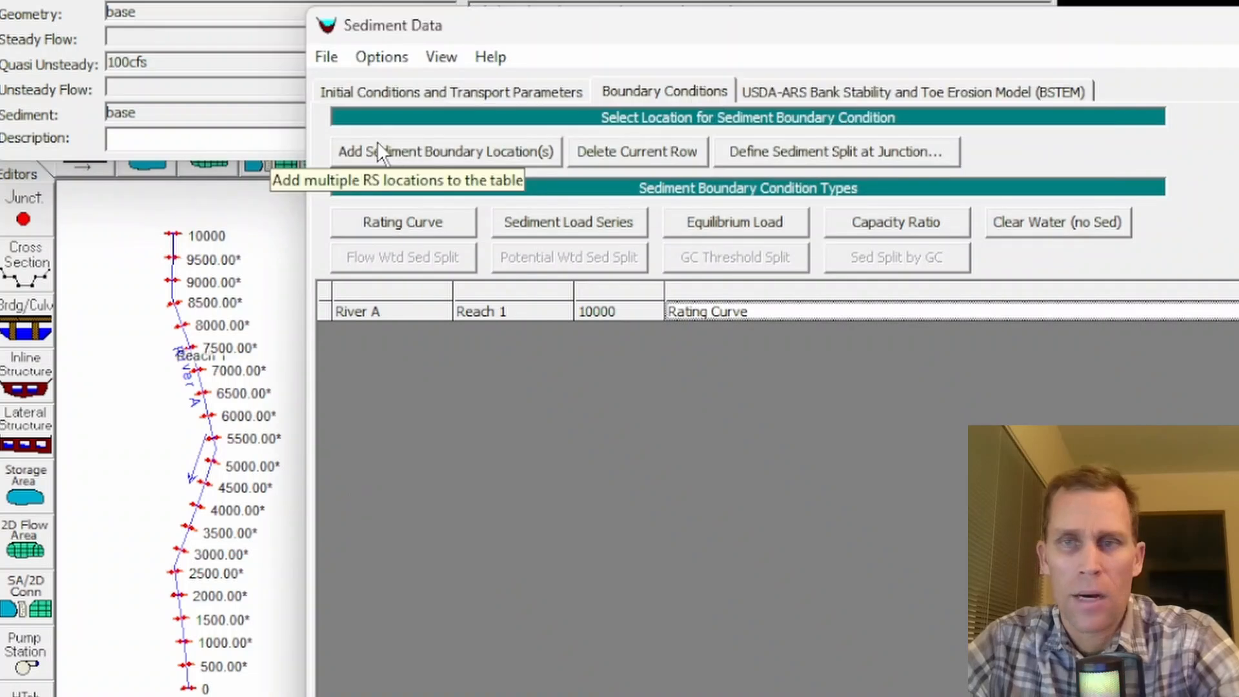
left_click(1236, 25)
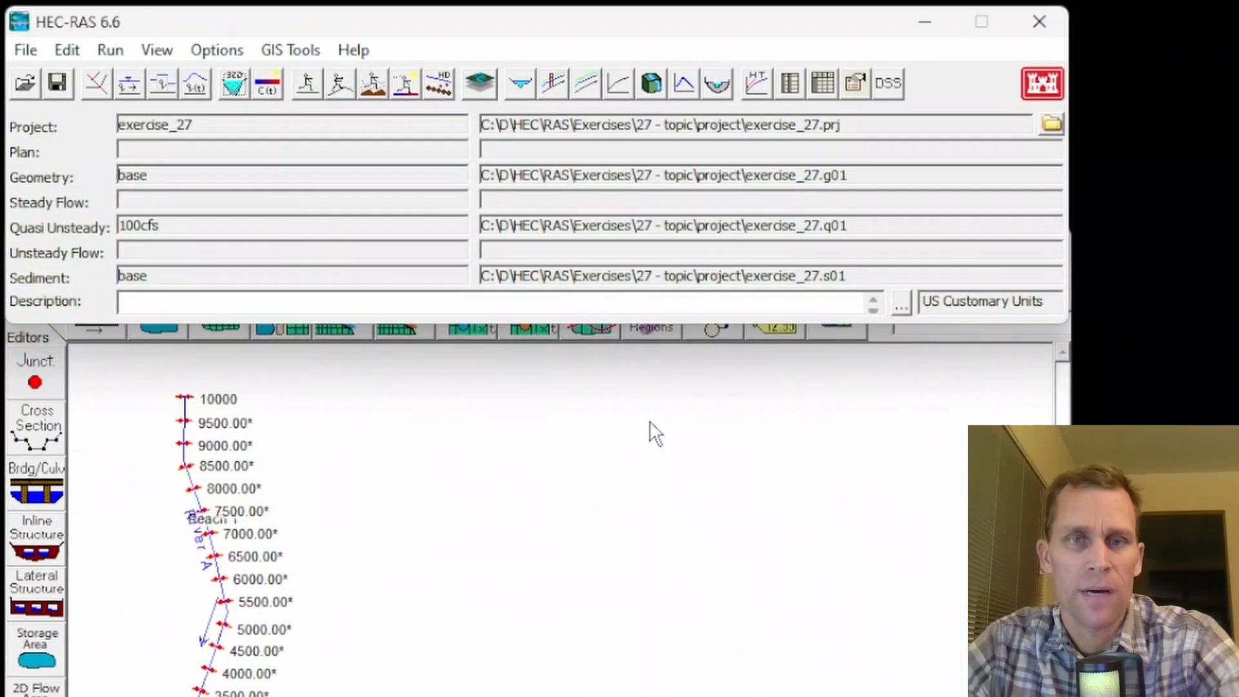
left_click(645, 418)
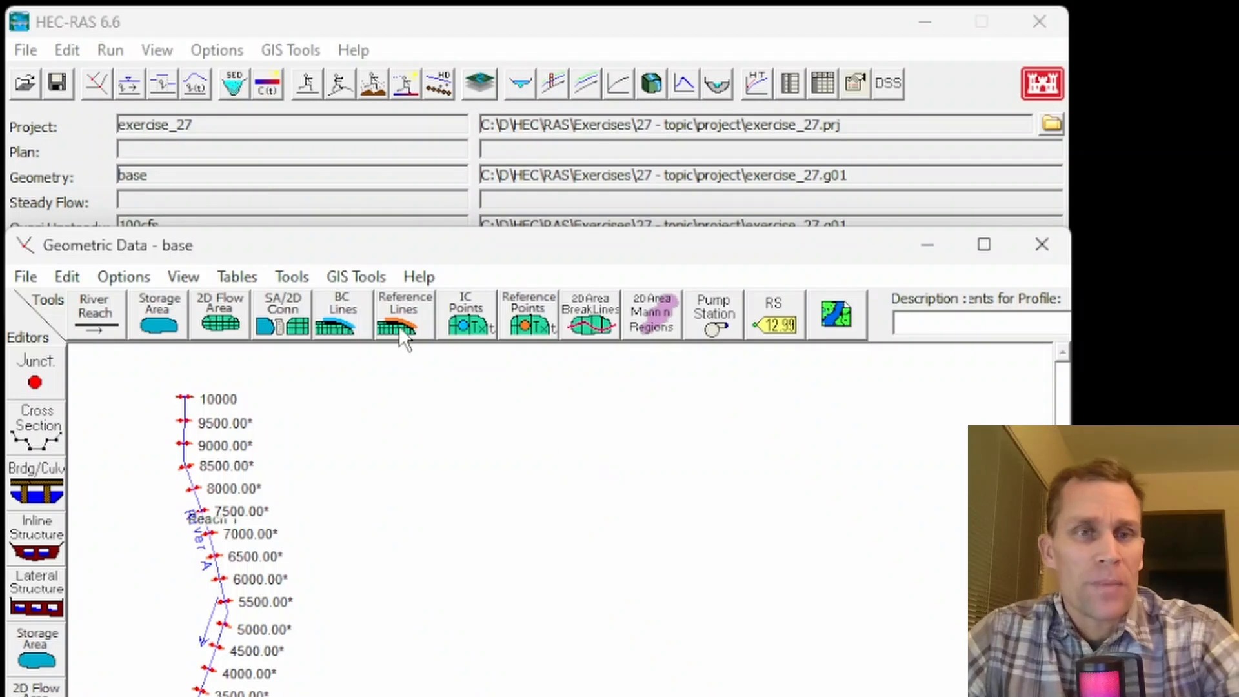
- Open the quasi-unsteady sediment analysis setup and check its geometry, flow and sediment data selections
left_click(110, 51)
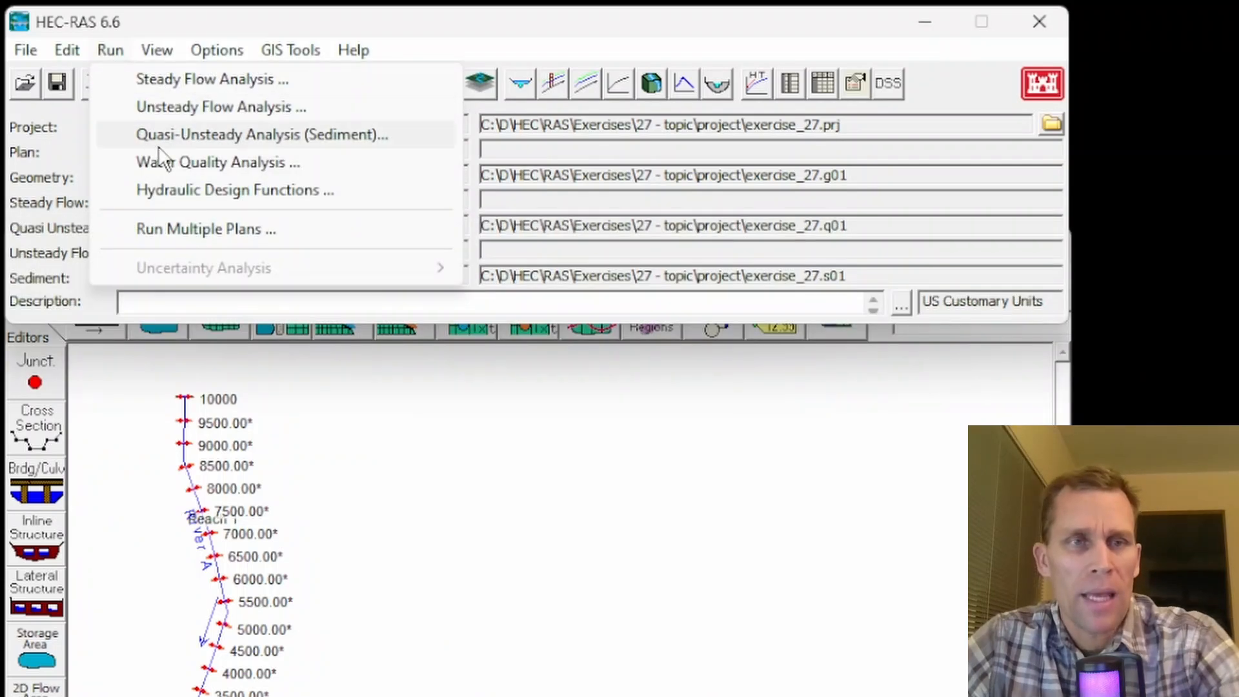
left_click(193, 137)
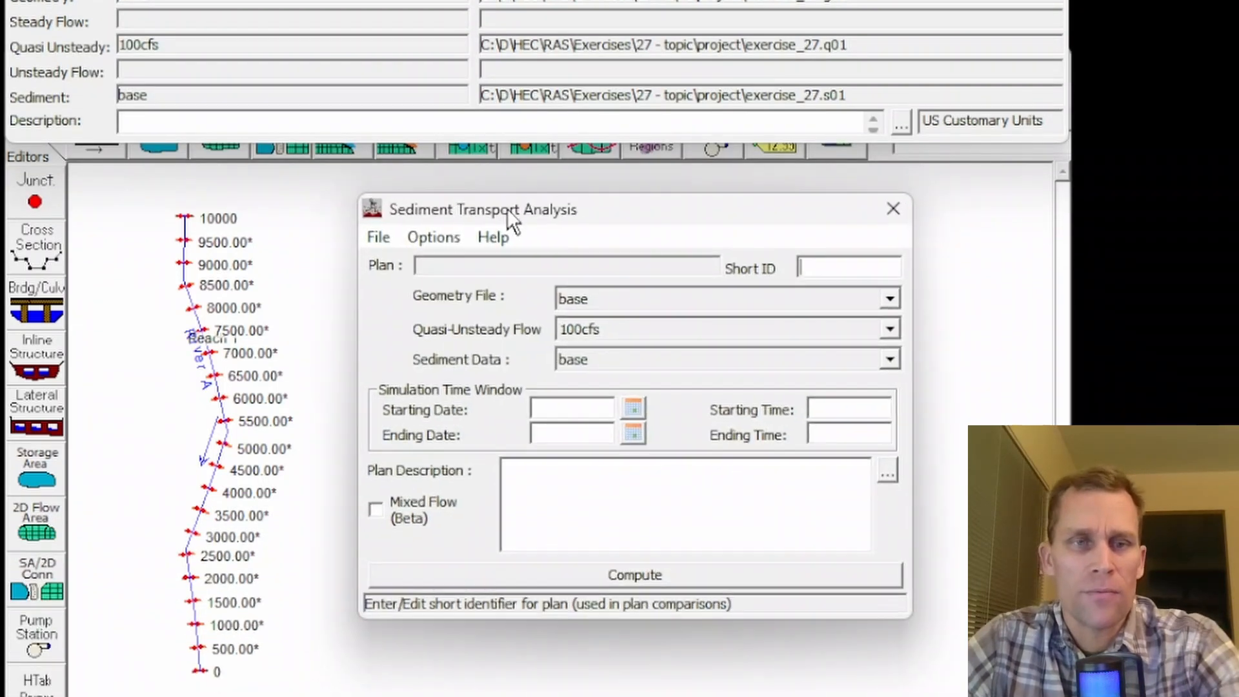
left_click_drag(507, 208, 470, 195)
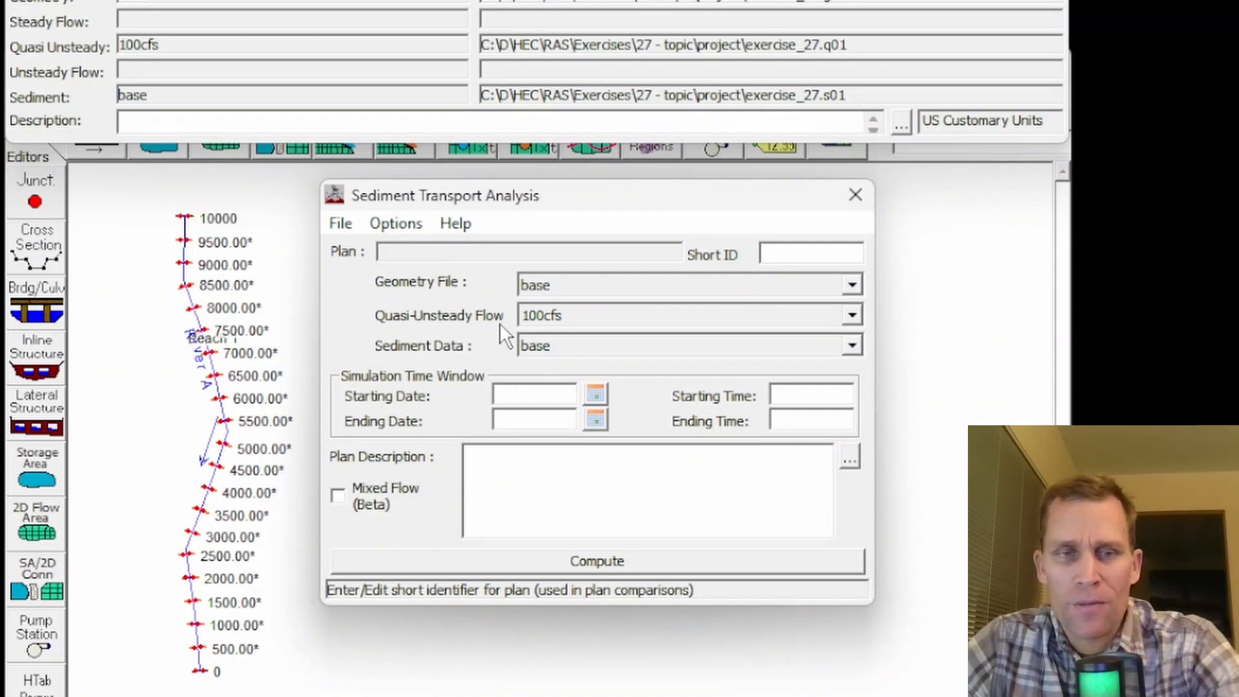
left_click(561, 345)
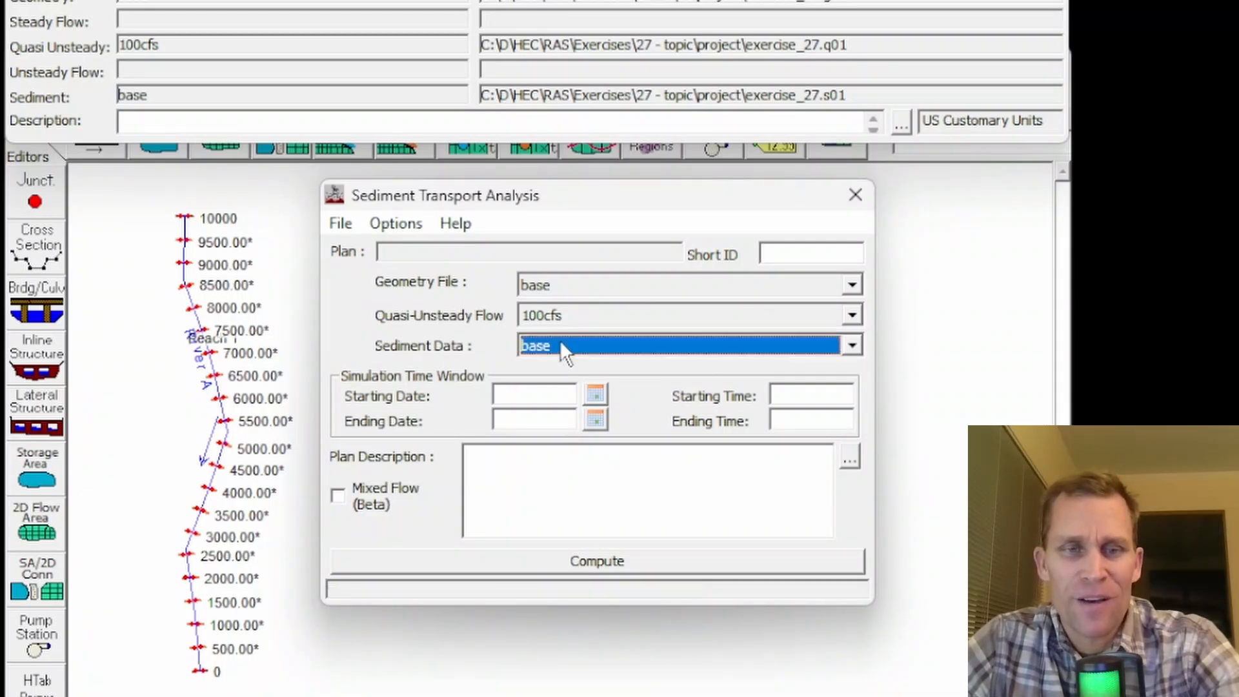
- Save the plan with the title "100cfs_no_dredge" and use the same name as its short identifier
left_click(341, 223)
left_click(387, 308)
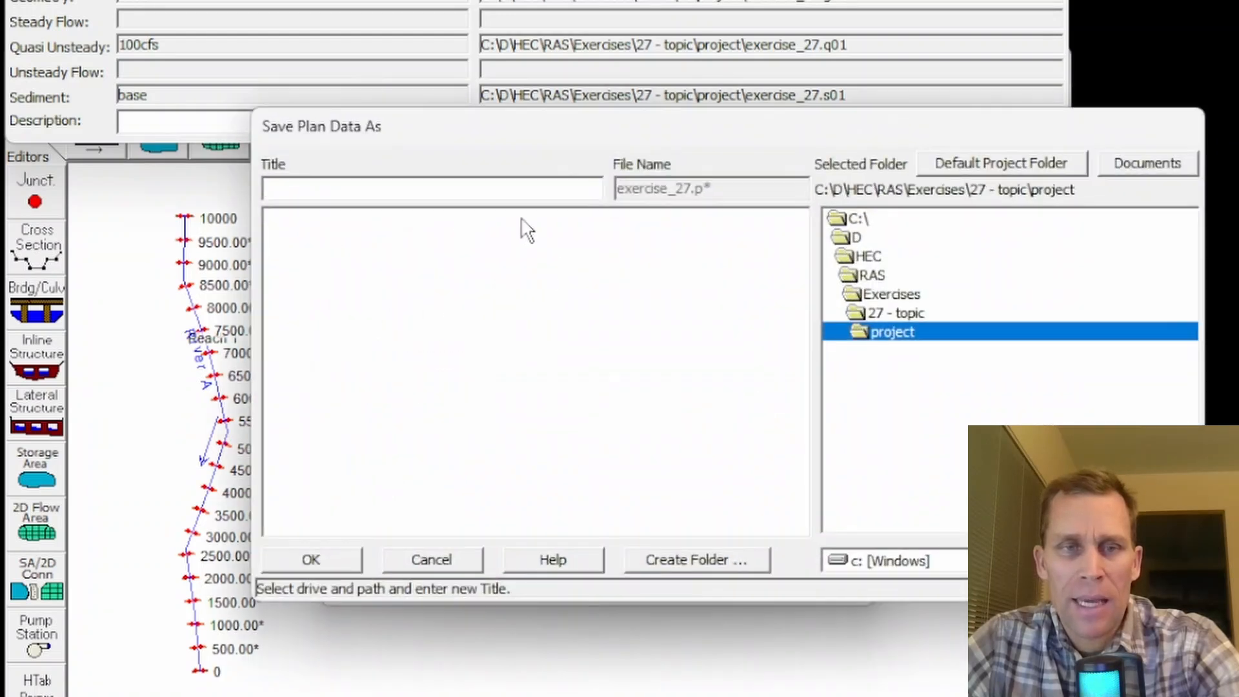
type("100cfs_no")
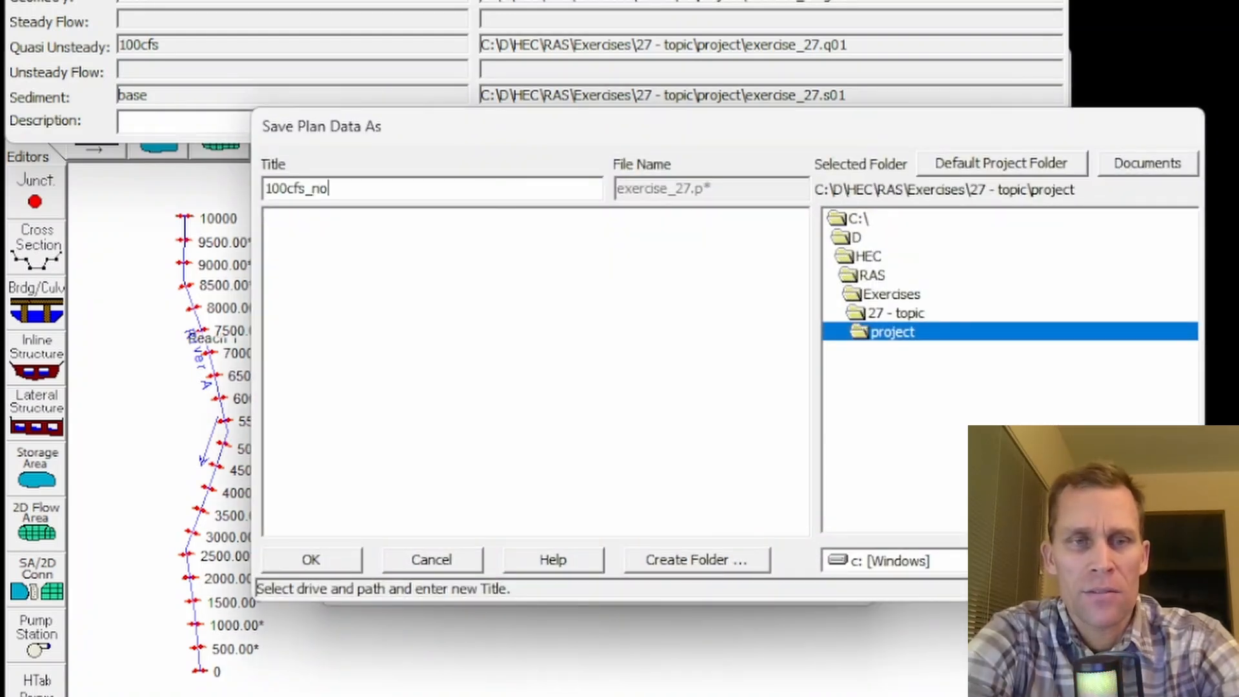
type("_dredge")
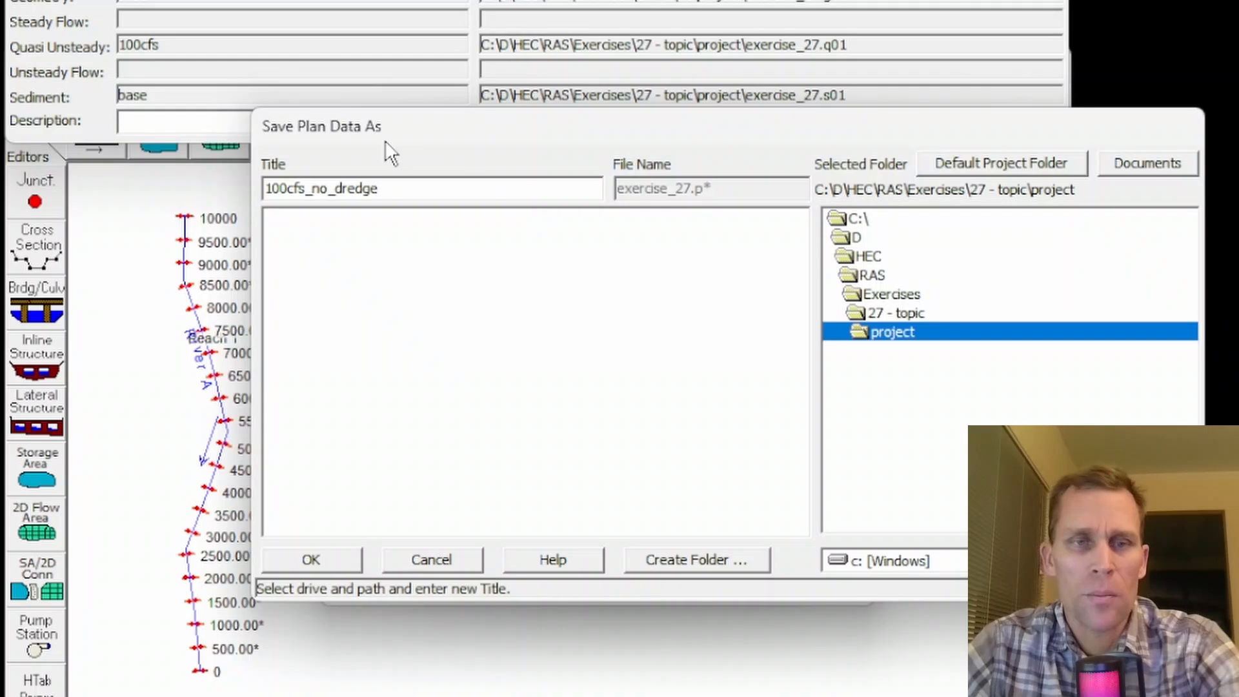
left_click_drag(428, 192, 220, 169)
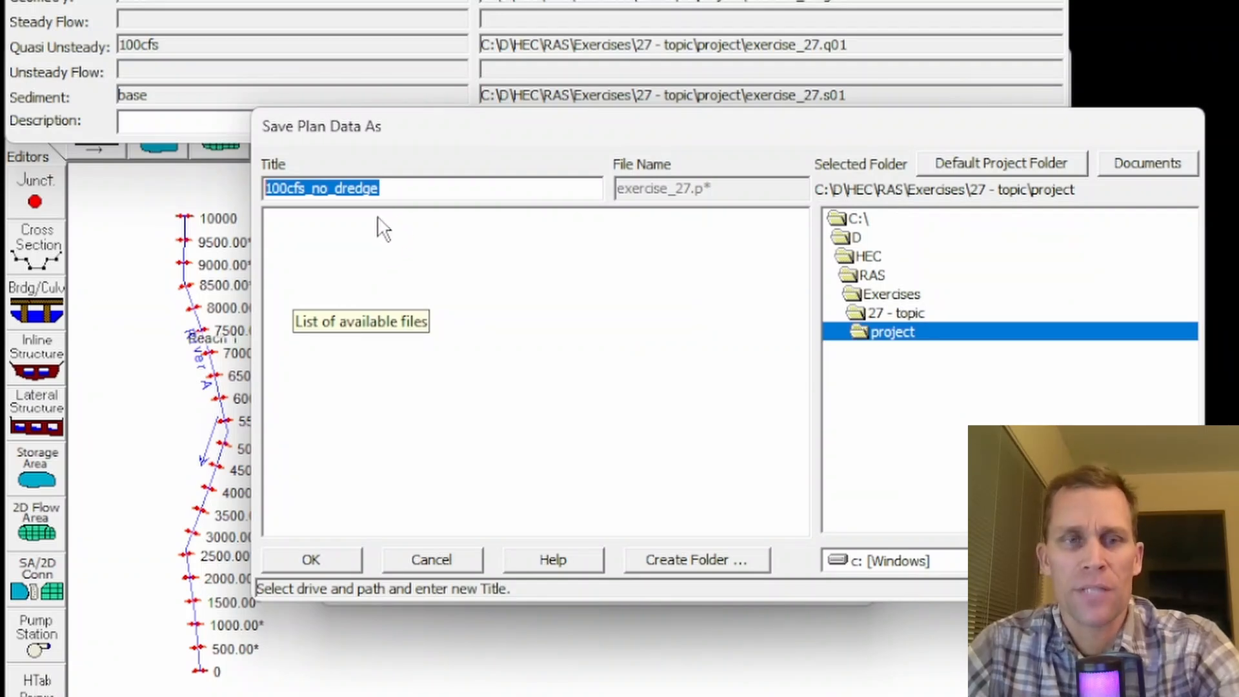
left_click(309, 192)
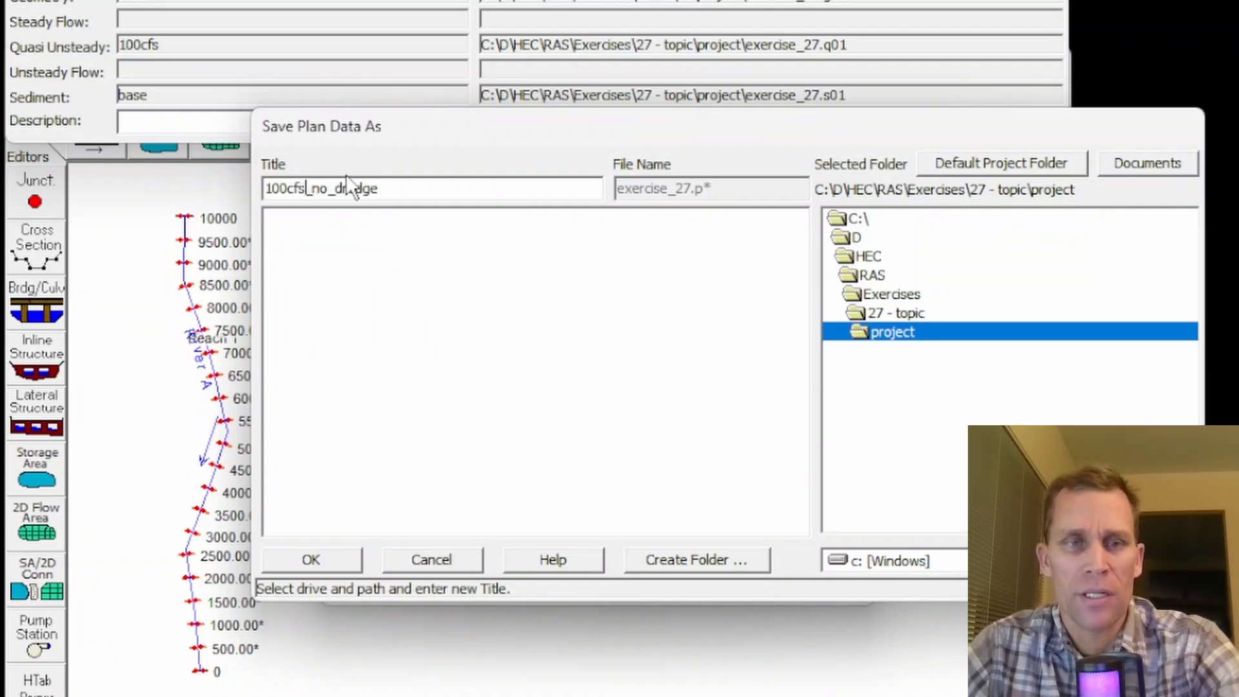
left_click(310, 560)
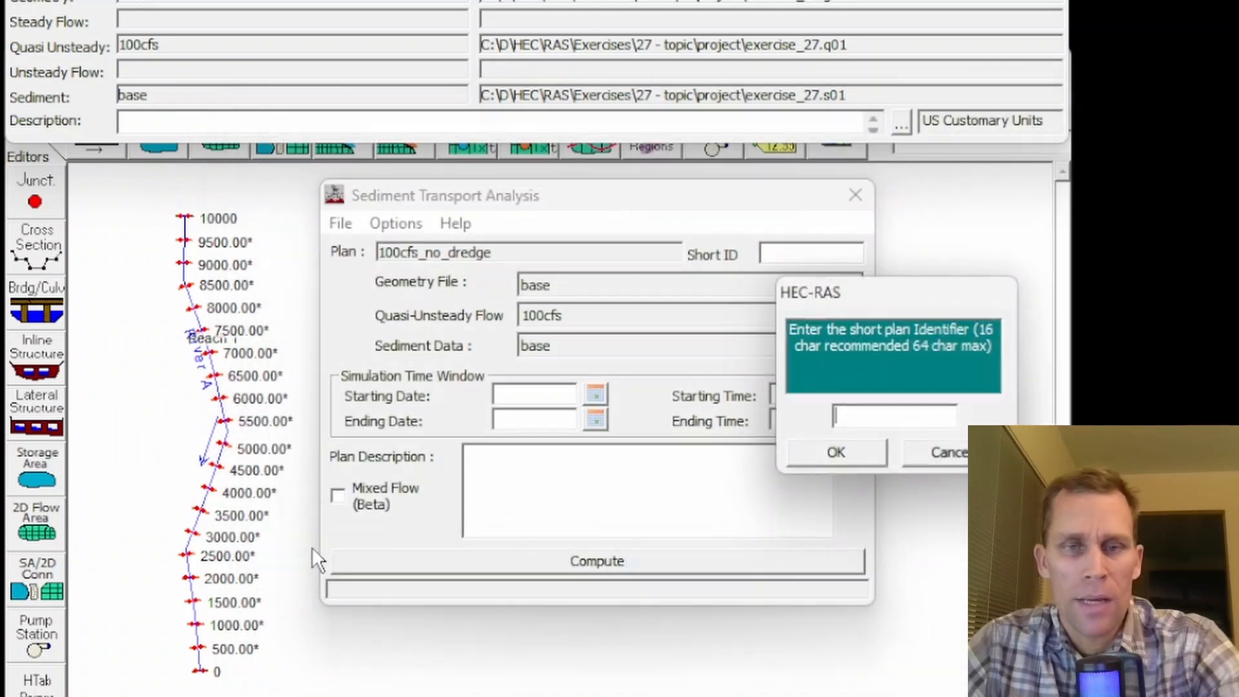
left_click(853, 457)
- Set the simulation window from 01JAN2020 0000 to 01FEB2020 0000 and enable Mixed Flow (Beta)
left_click(551, 391)
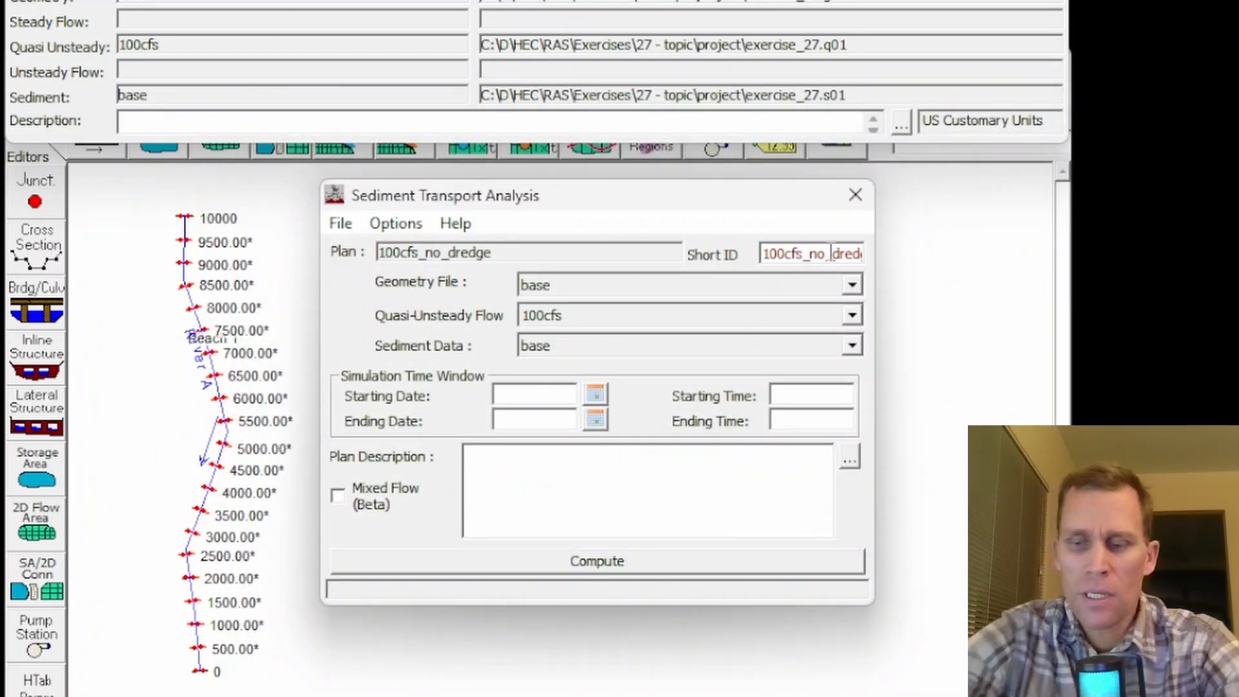
type("01J")
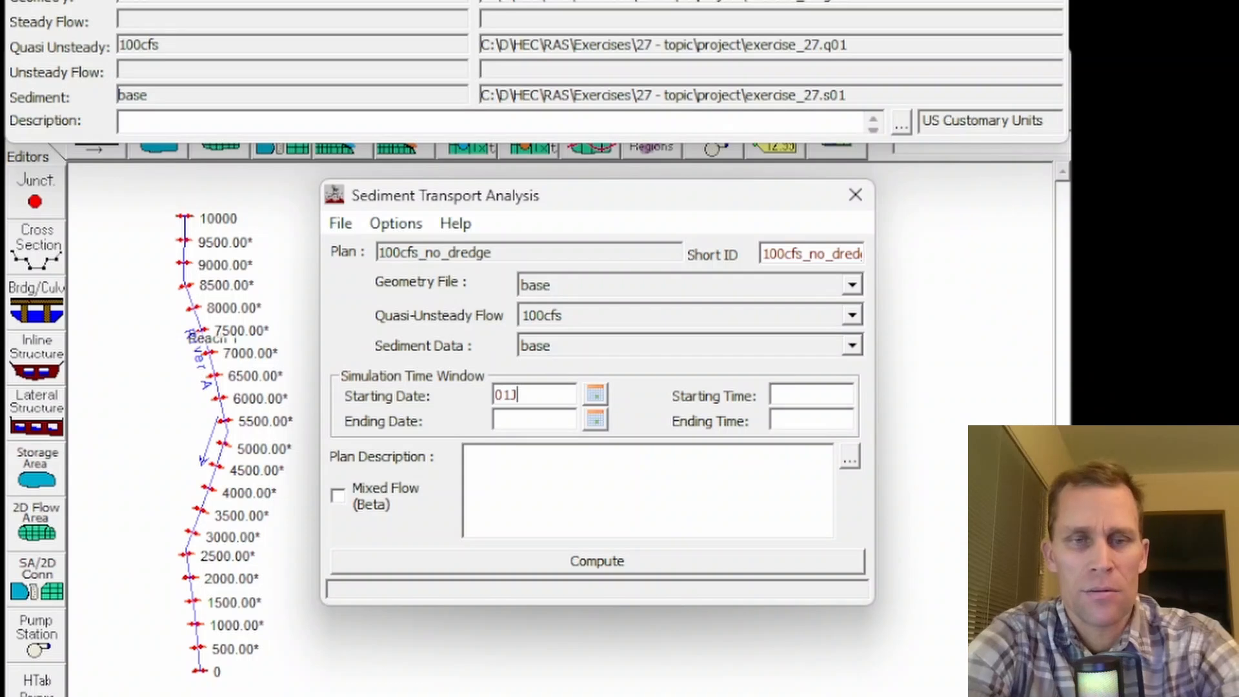
type("AN2020")
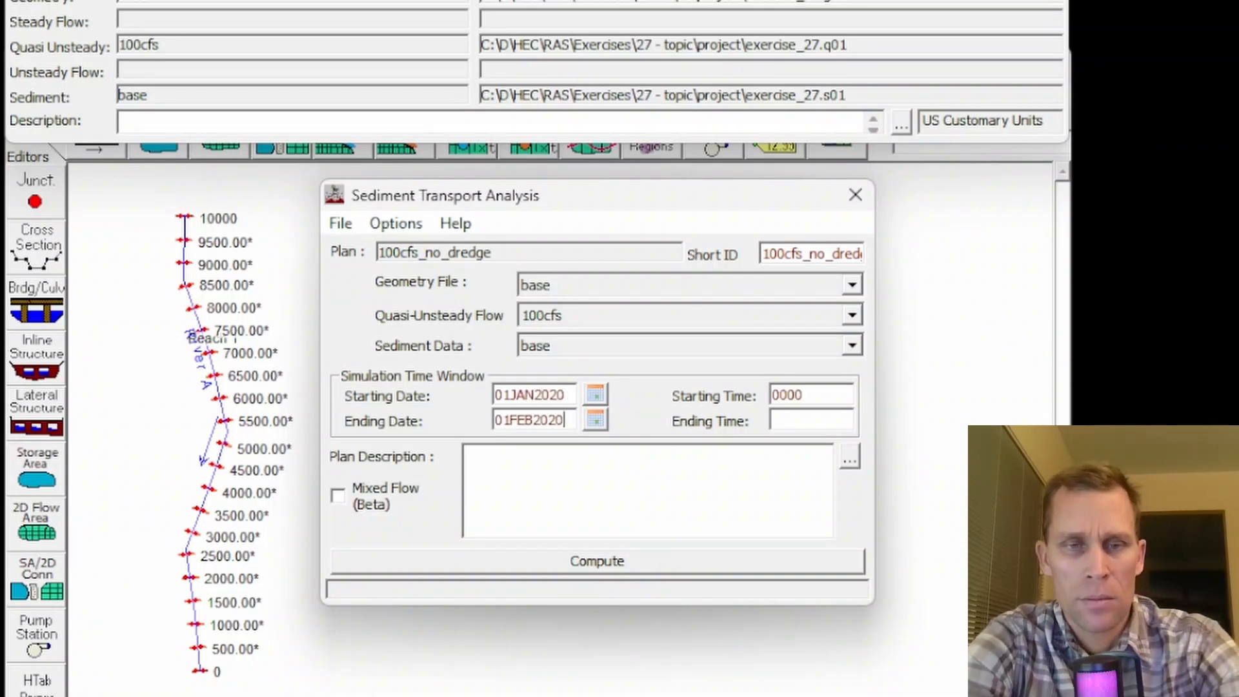
type("0000")
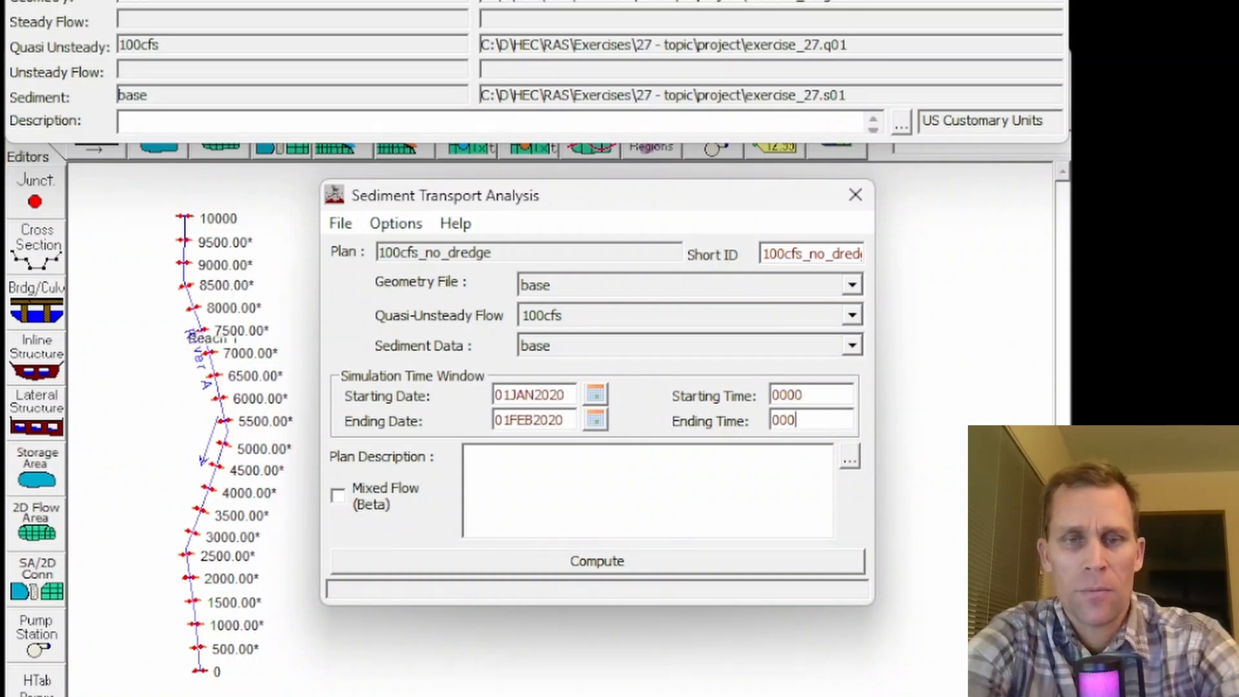
left_click(340, 497)
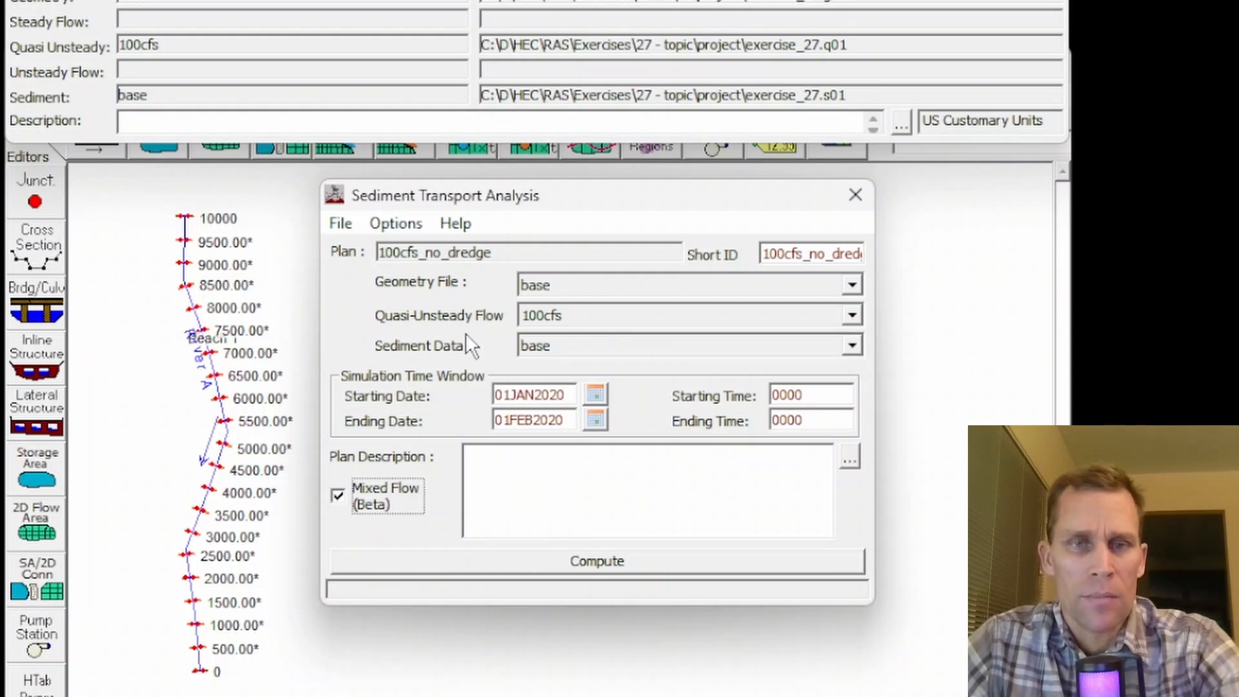
- Save the 100cfs_no_dredge plan and compute its sediment simulation, closing the computation window when it finishes
left_click(341, 224)
left_click(376, 308)
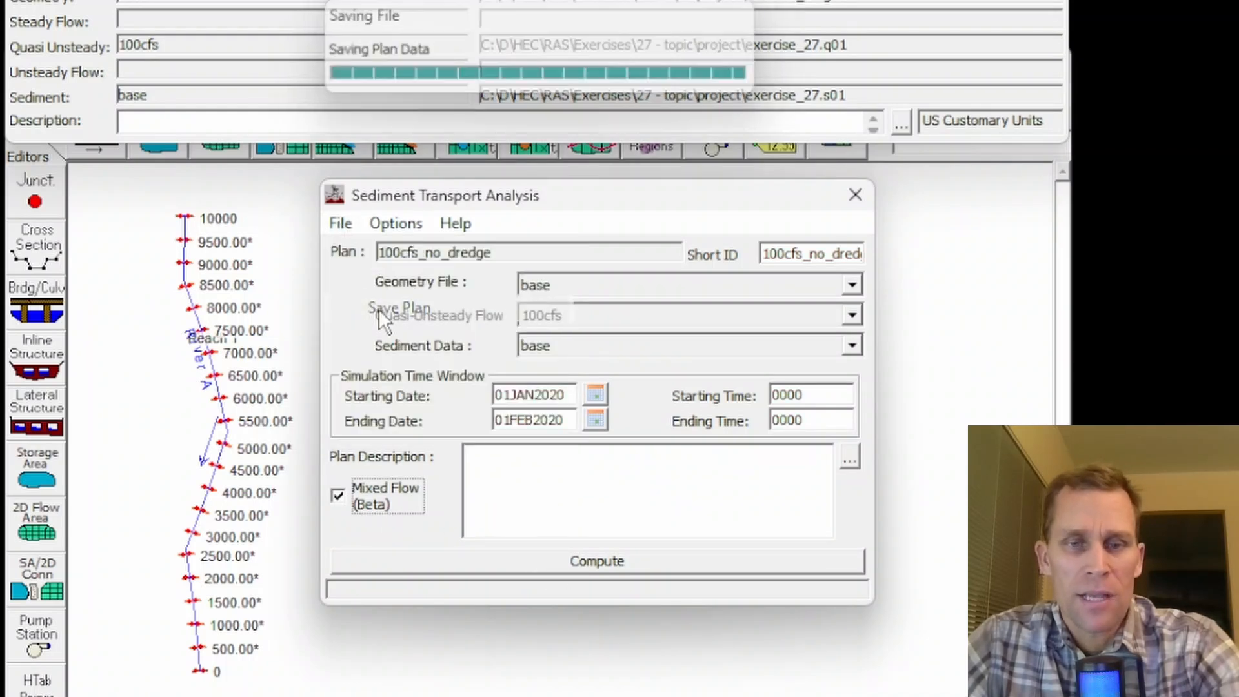
left_click(563, 559)
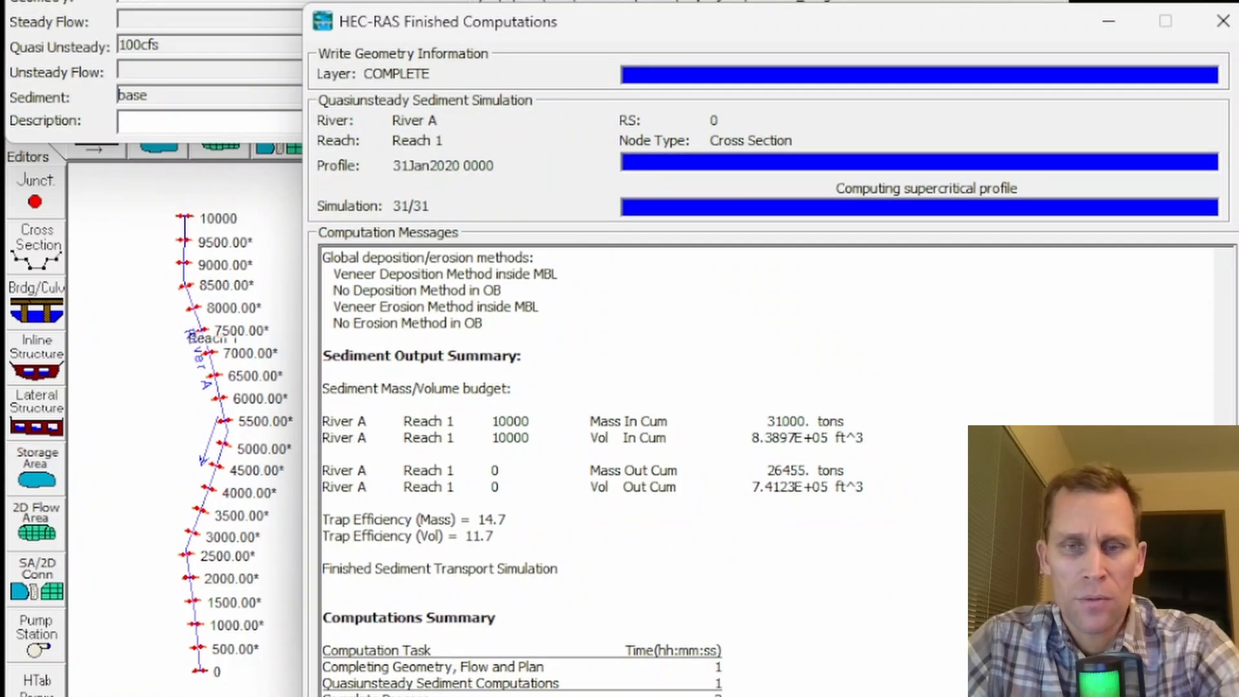
key("Escape")
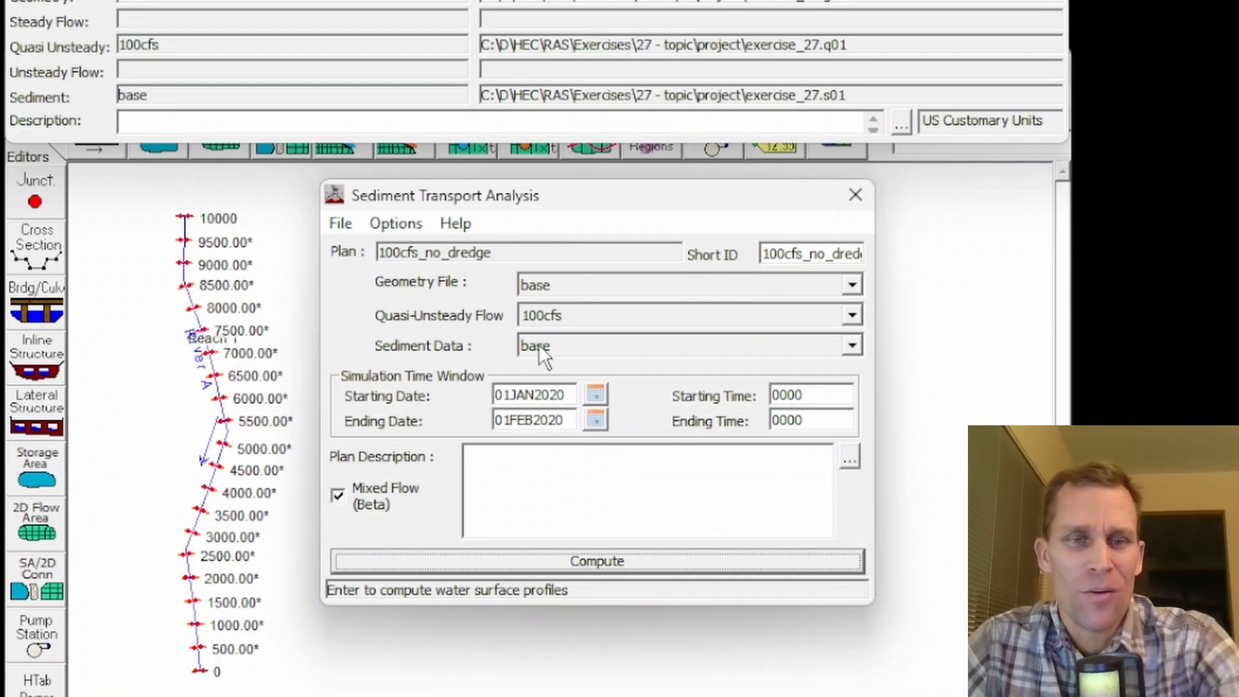
- Save a copy of the plan in the project folder with the title "100cfs_dredging"
left_click(340, 224)
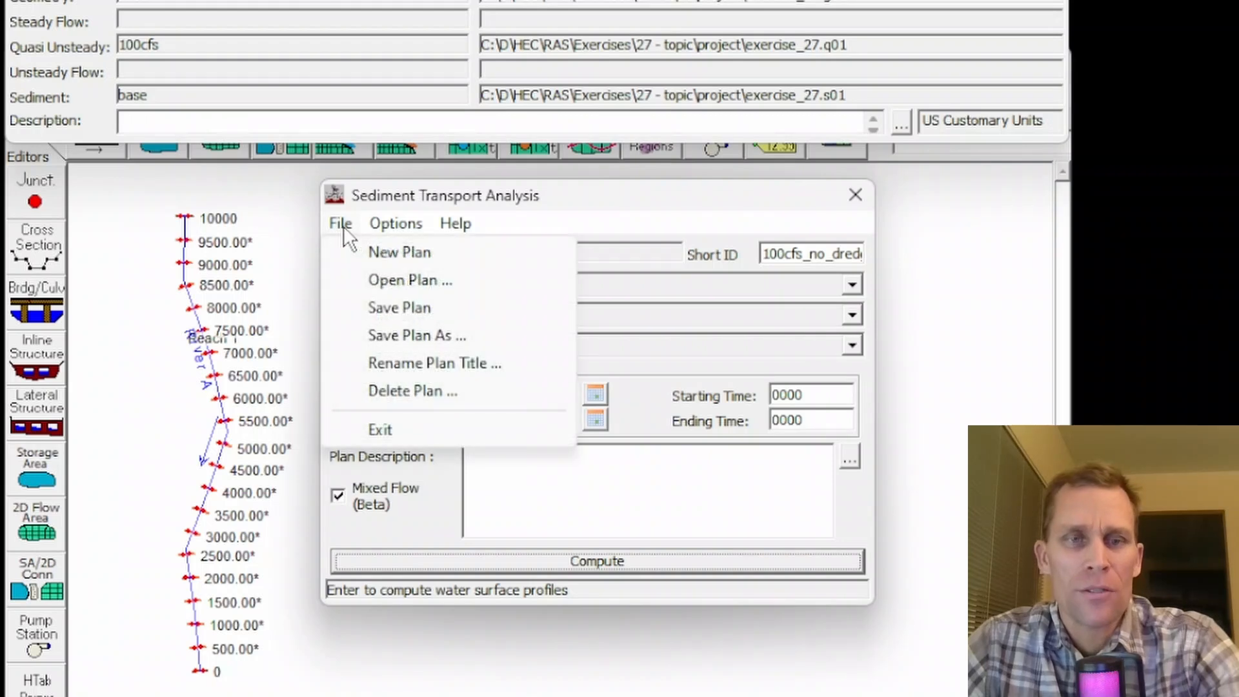
left_click(406, 336)
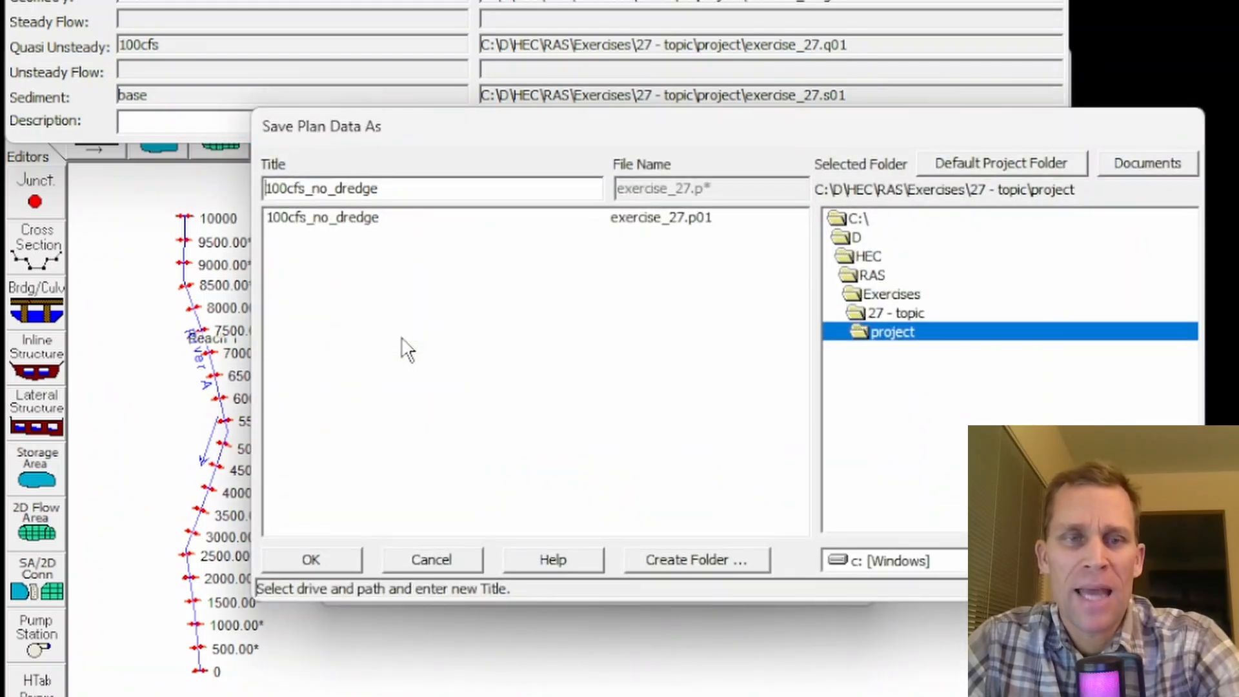
left_click(314, 188)
key("Delete")
key("Delete")
key("Delete")
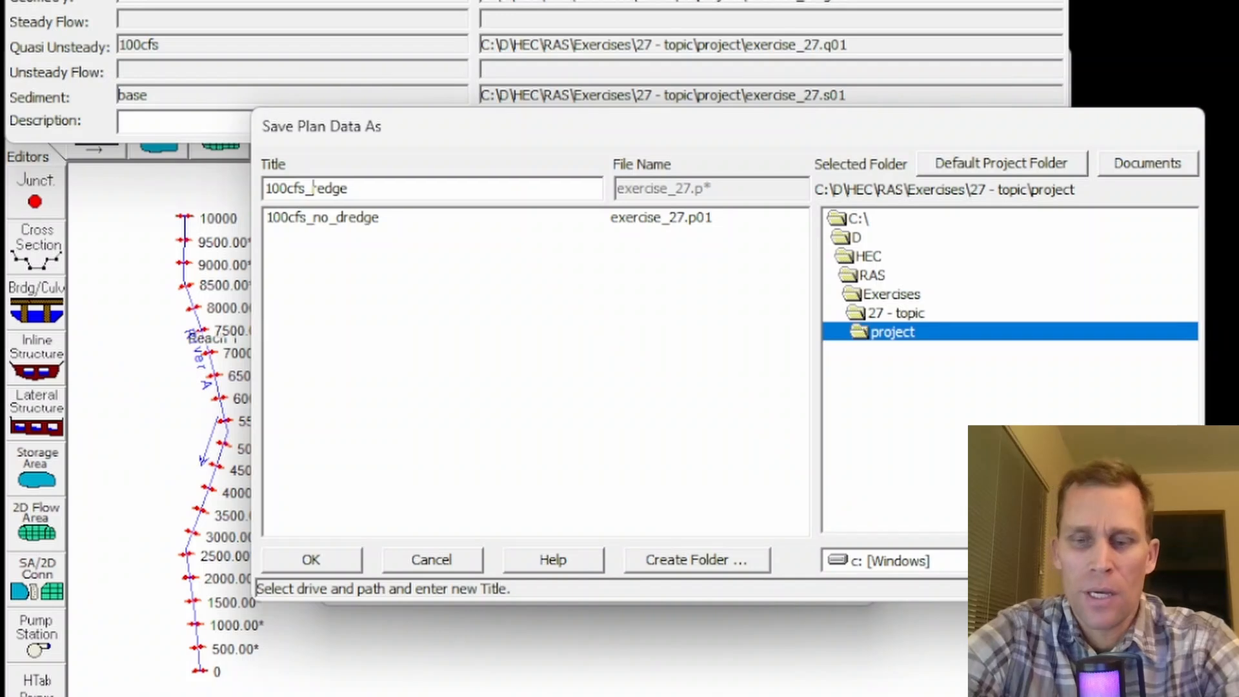
key("End")
key("BackSpace")
type("ing")
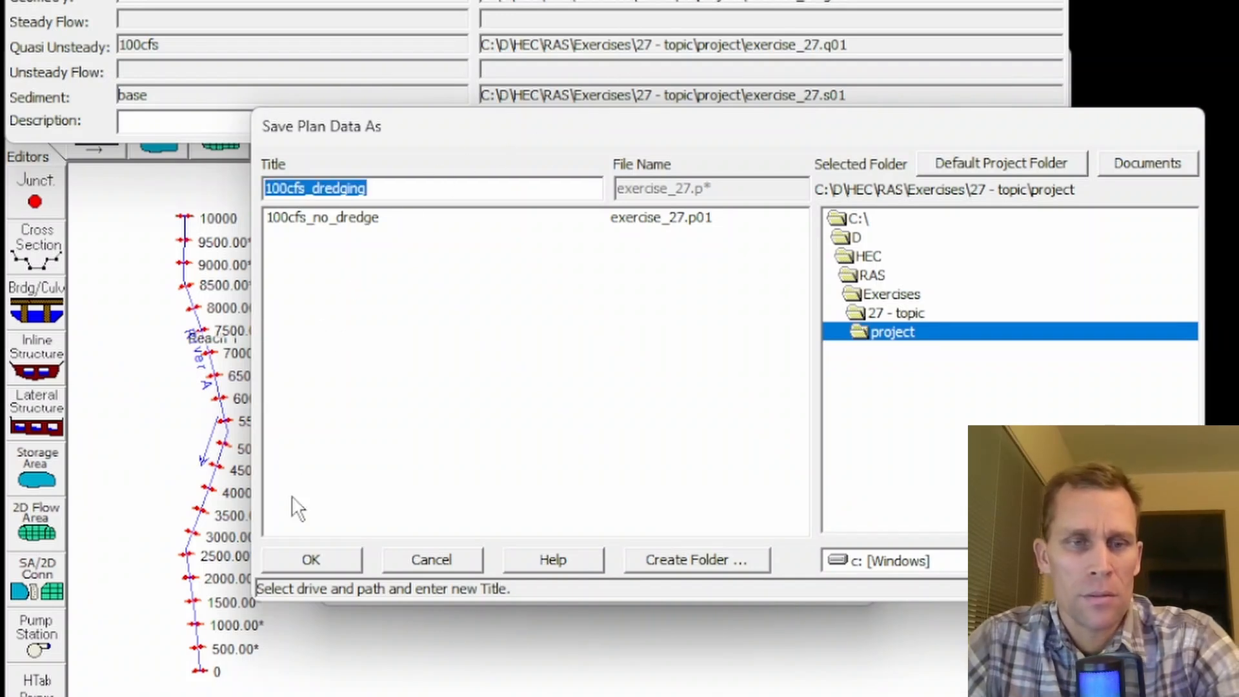
left_click(310, 559)
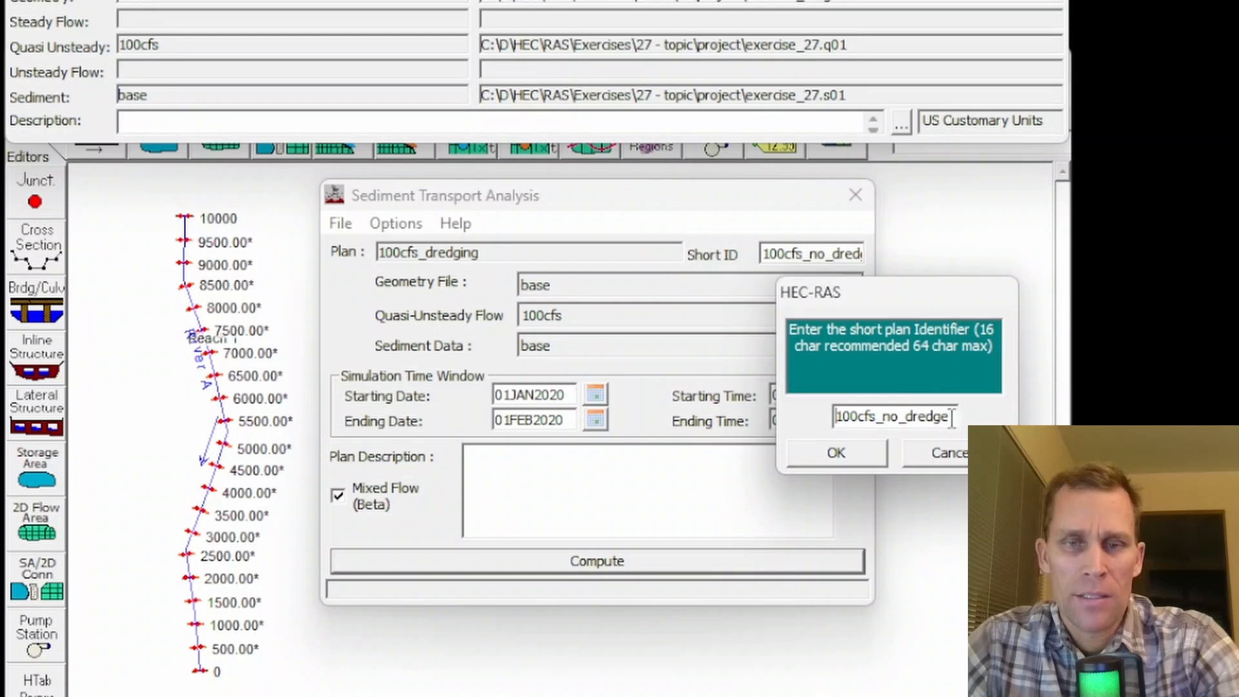
- Set the copied plan's short identifier to "100cfs_dredging"
left_click_drag(954, 416, 832, 413)
type("100cfs_dredging")
left_click(839, 452)
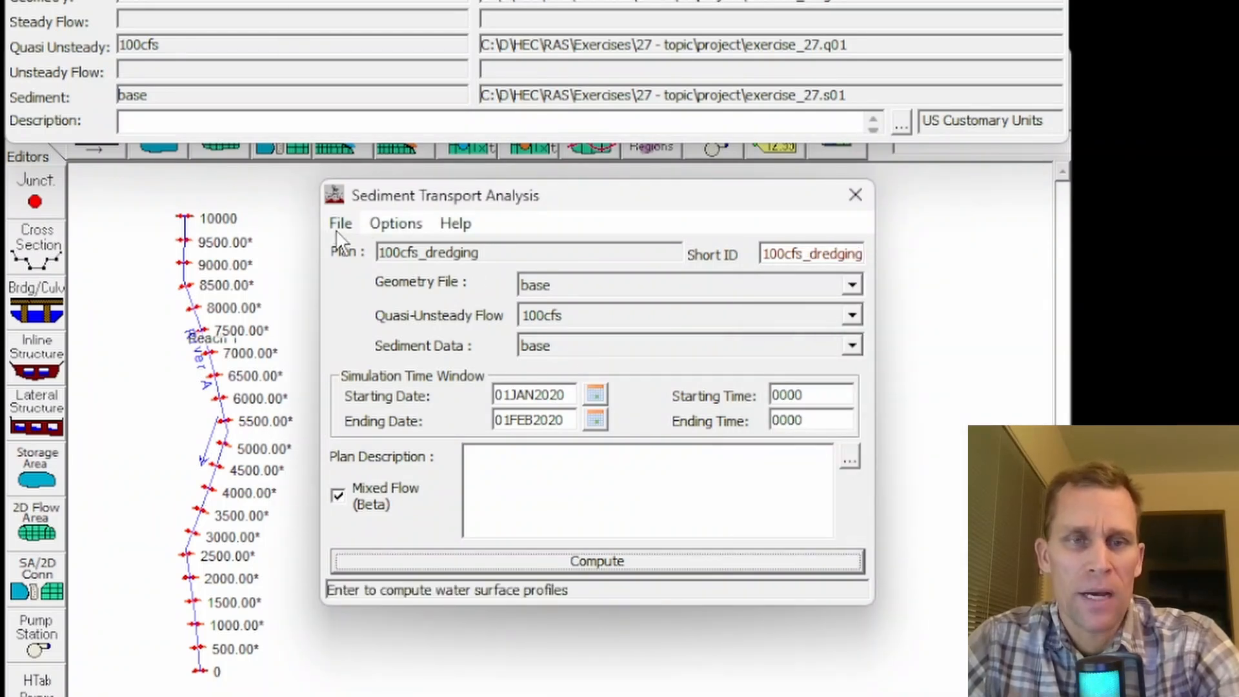
- Open the plan's dredging events and create a new event named "dredge1"
left_click(377, 226)
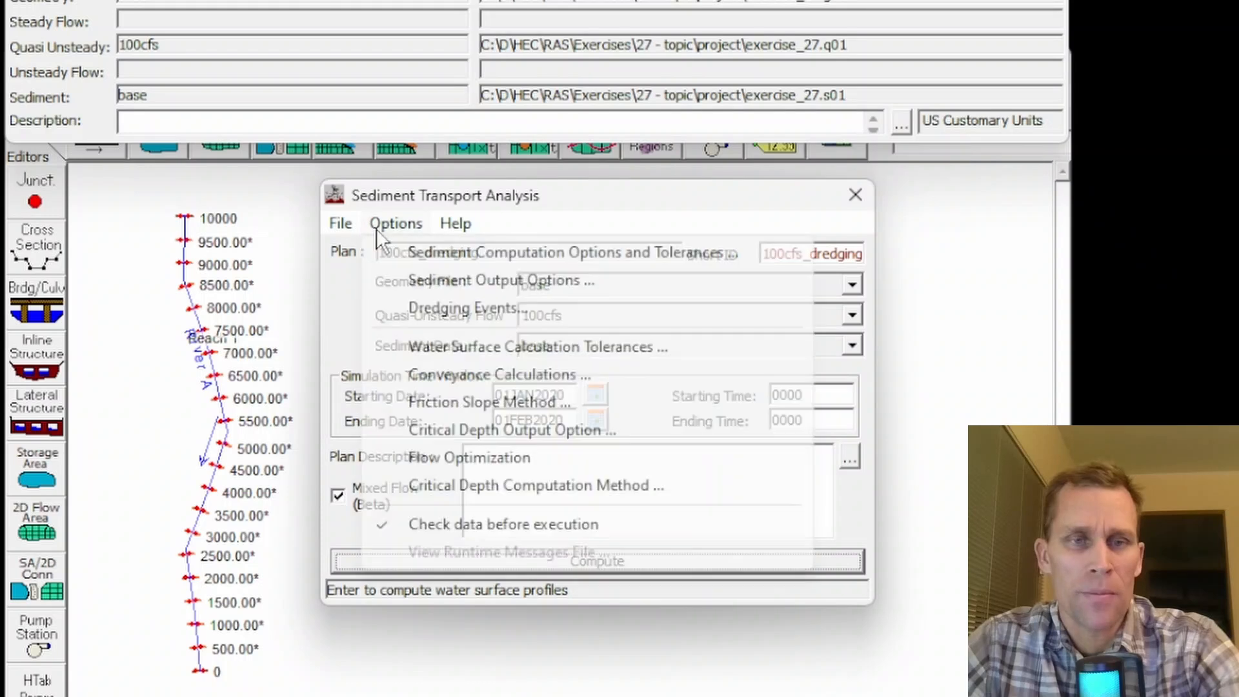
left_click(443, 309)
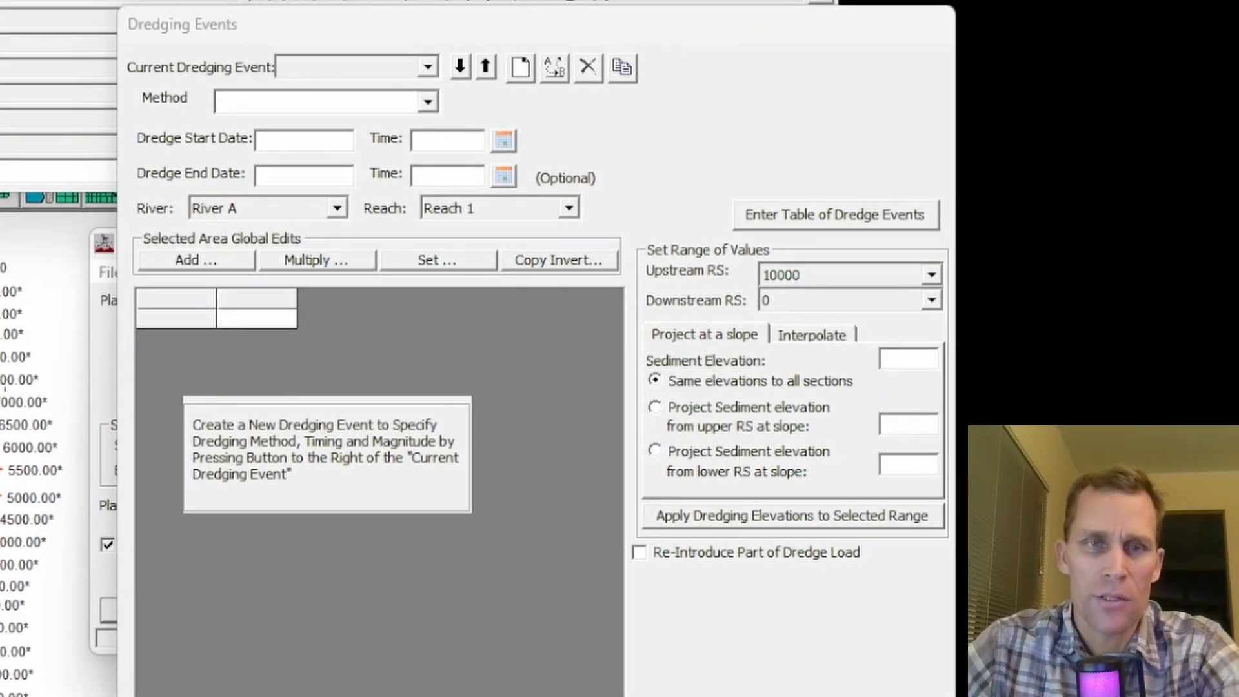
left_click(521, 64)
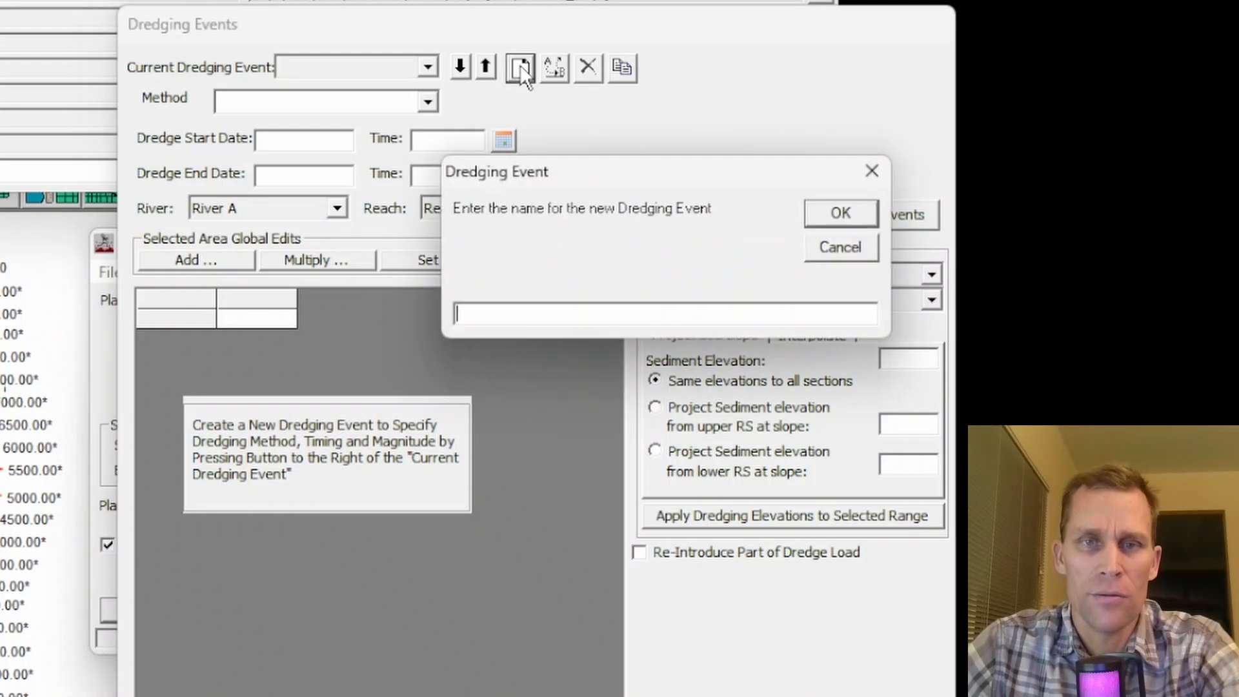
type("dredg")
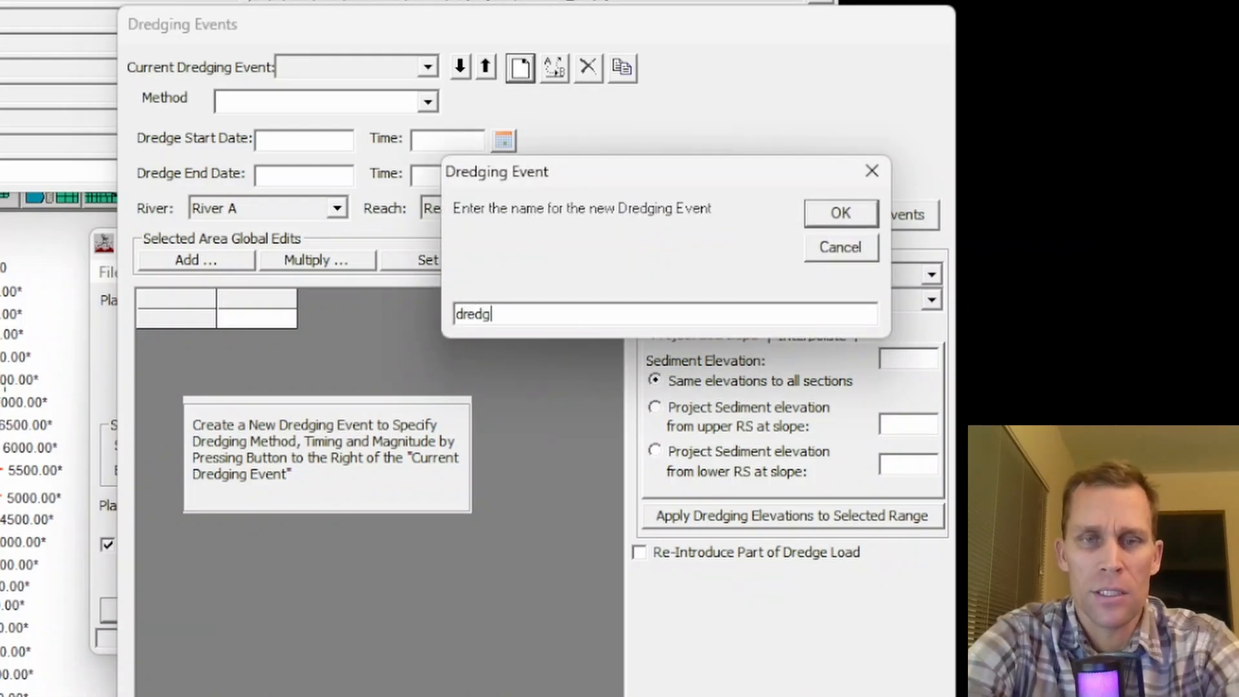
type("e1")
left_click(845, 213)
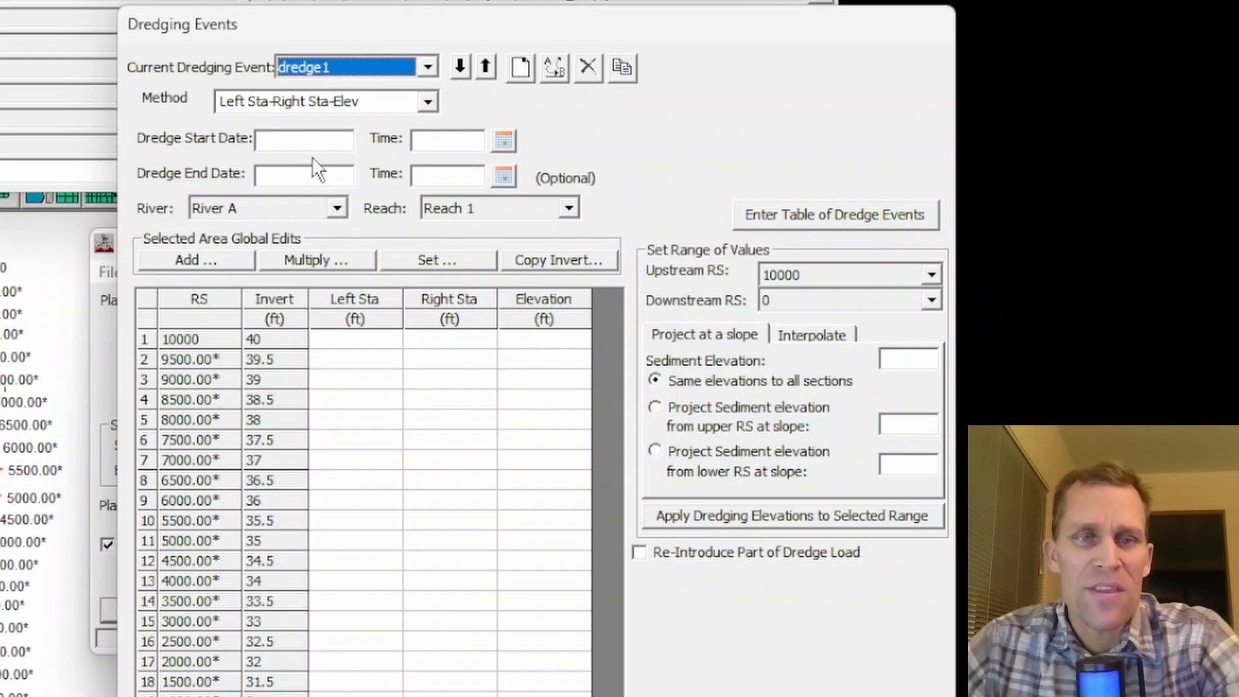
key("Tab")
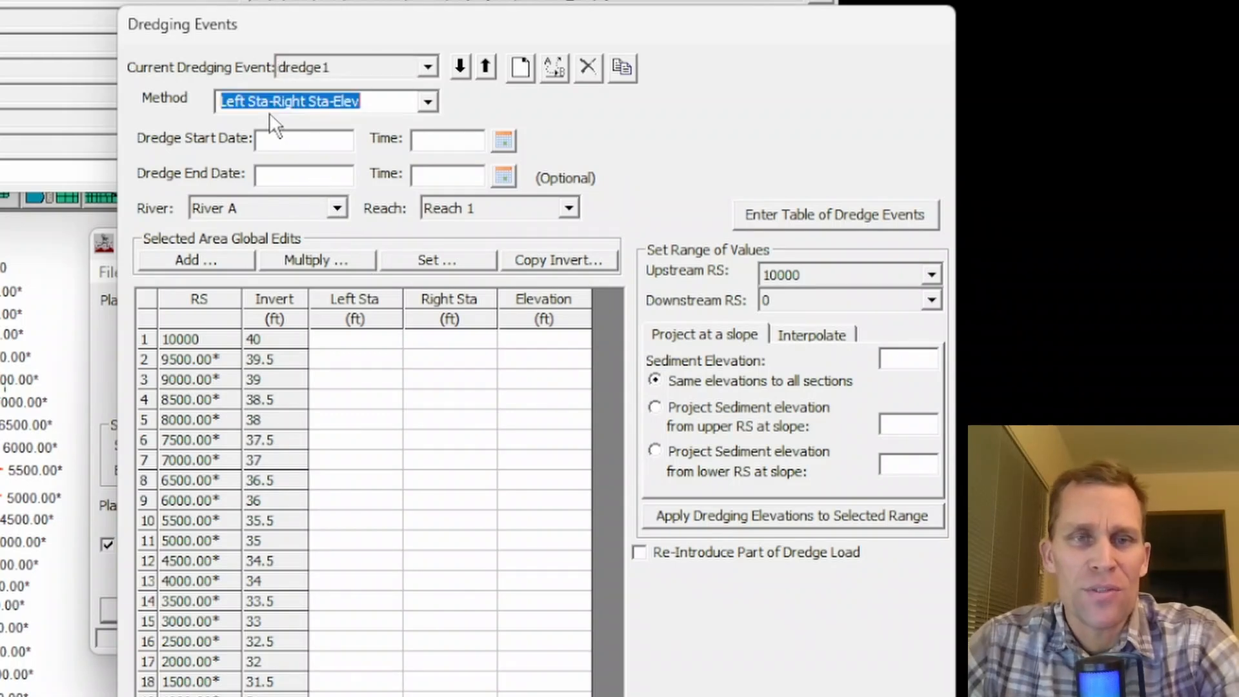
left_click(399, 102)
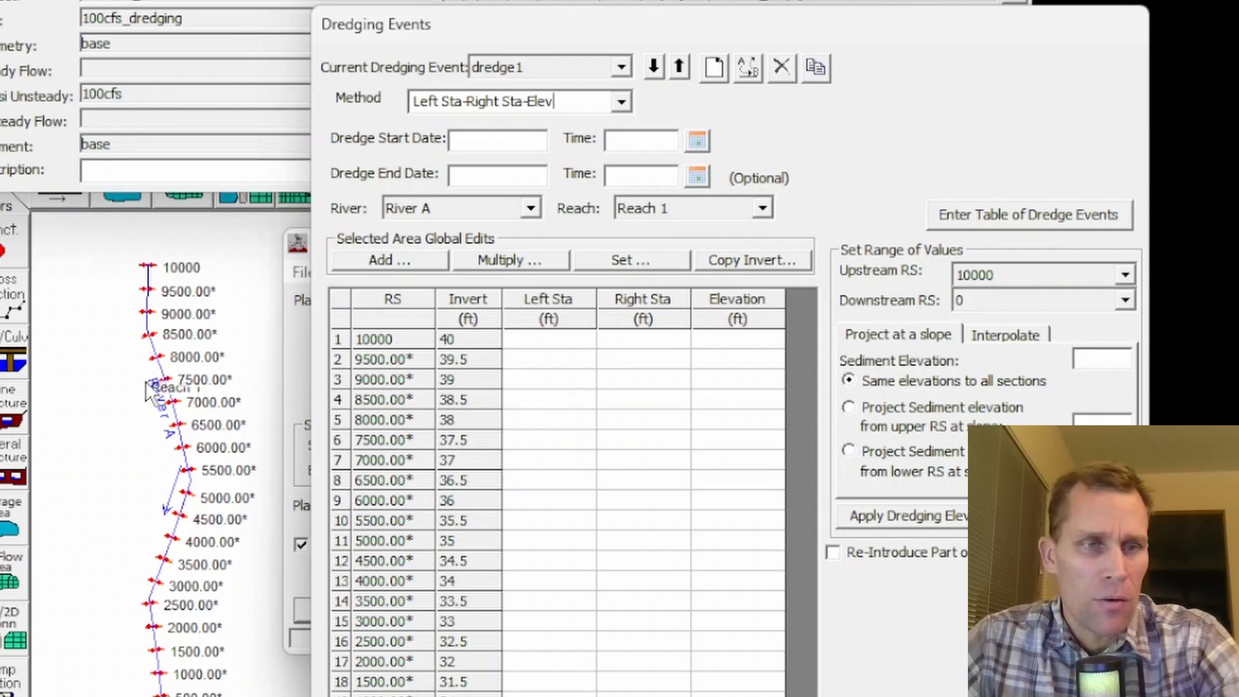
left_click_drag(507, 399, 602, 484)
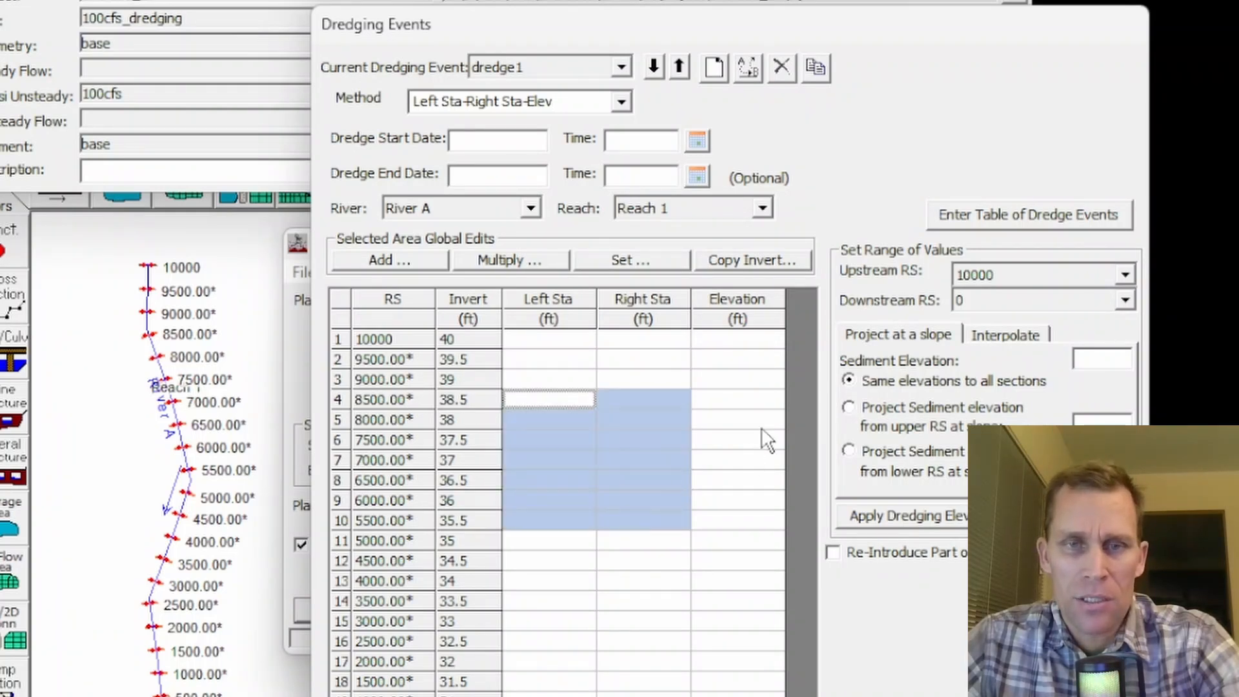
left_click_drag(718, 381, 747, 485)
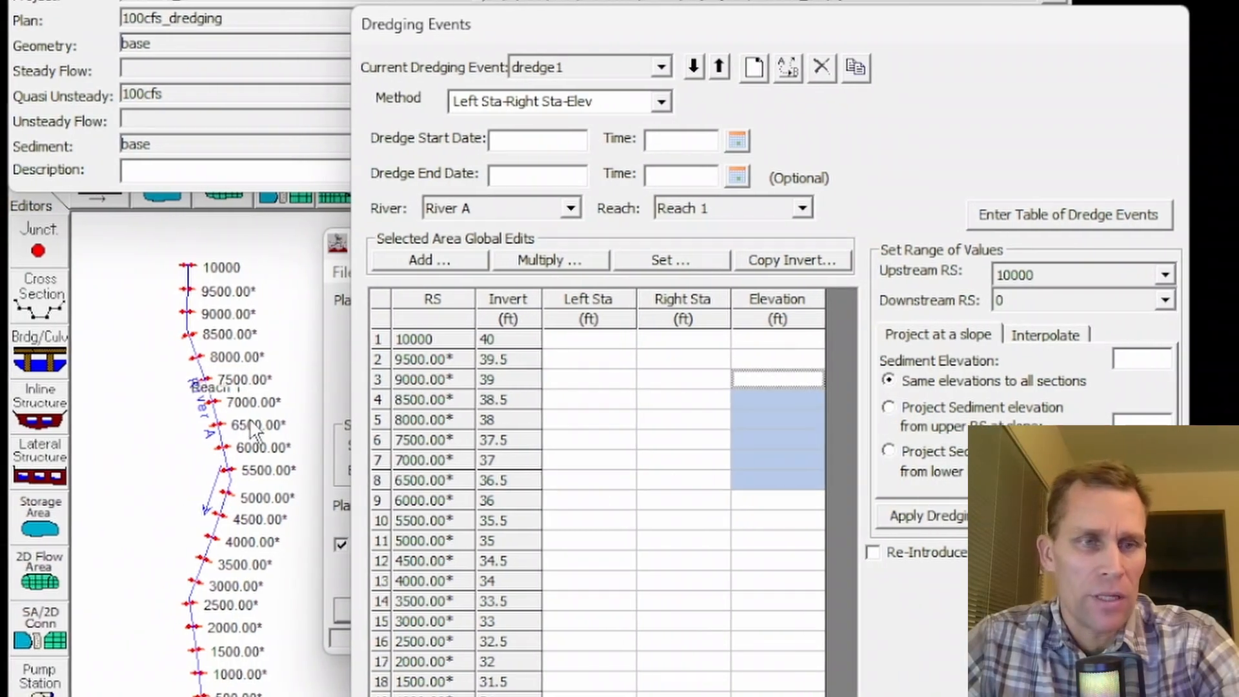
- Examine the River A cross sections from station 10000 to 8000 for their channel bottom stations, and return to the dredging events
left_click(44, 310)
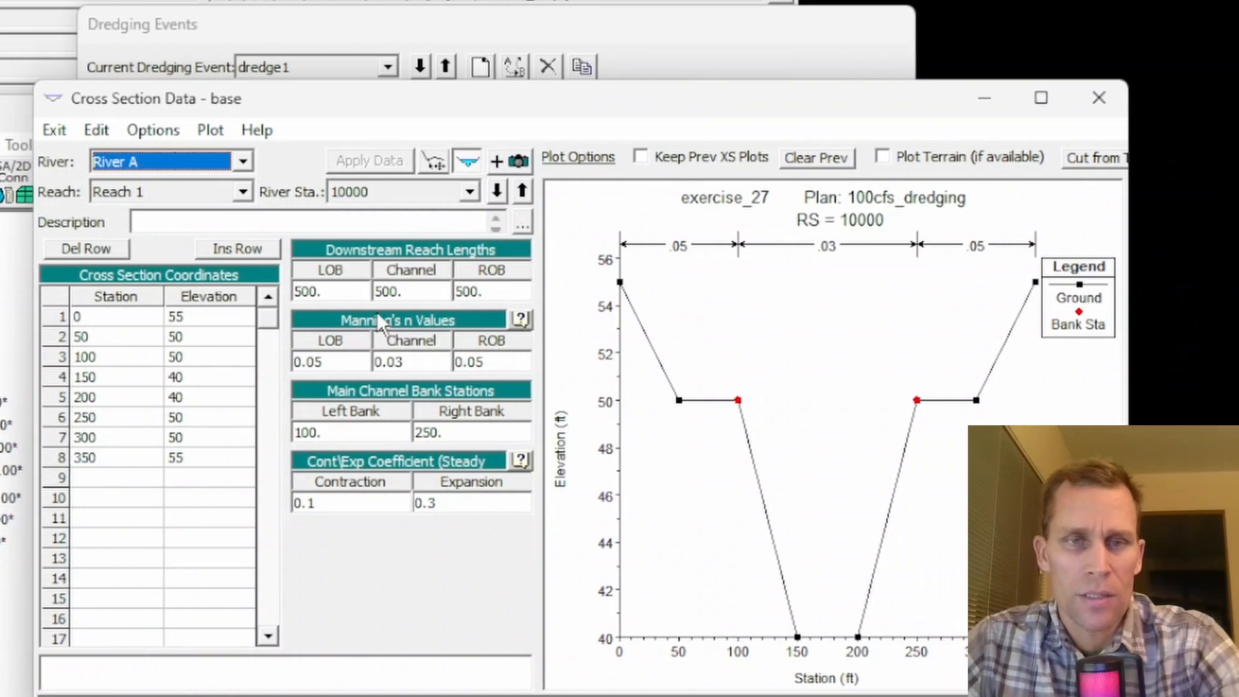
left_click(496, 190)
left_click(495, 190)
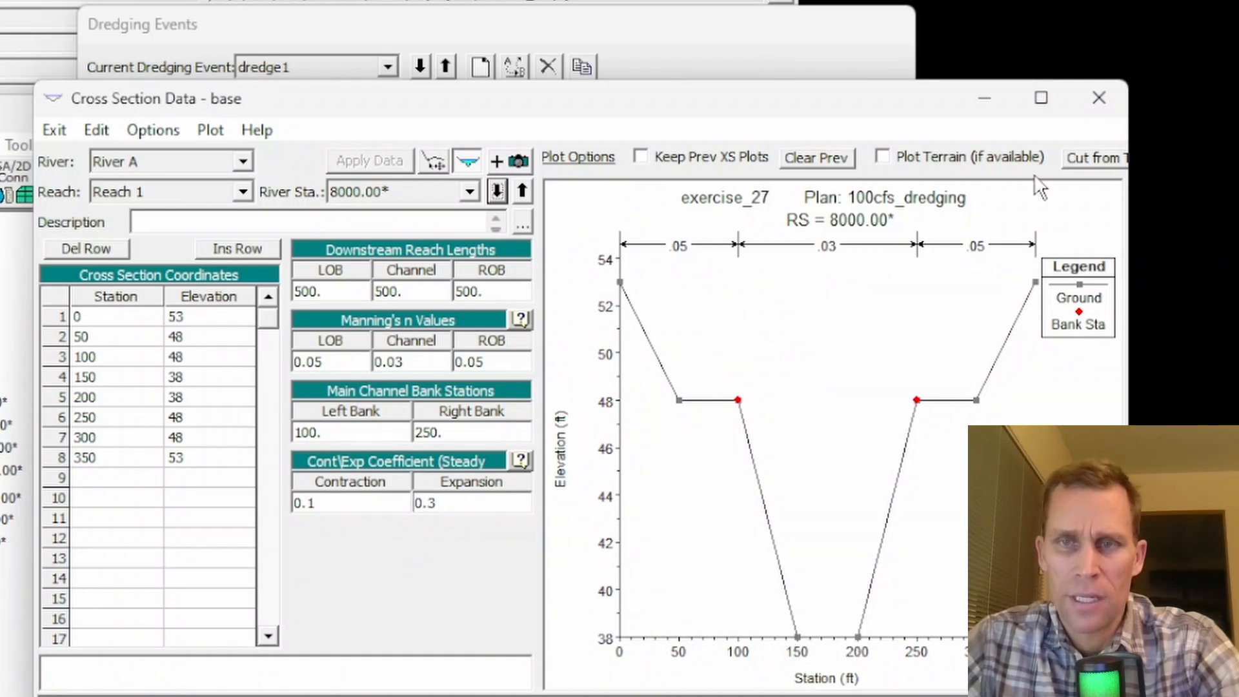
left_click(1100, 97)
left_click(1055, 119)
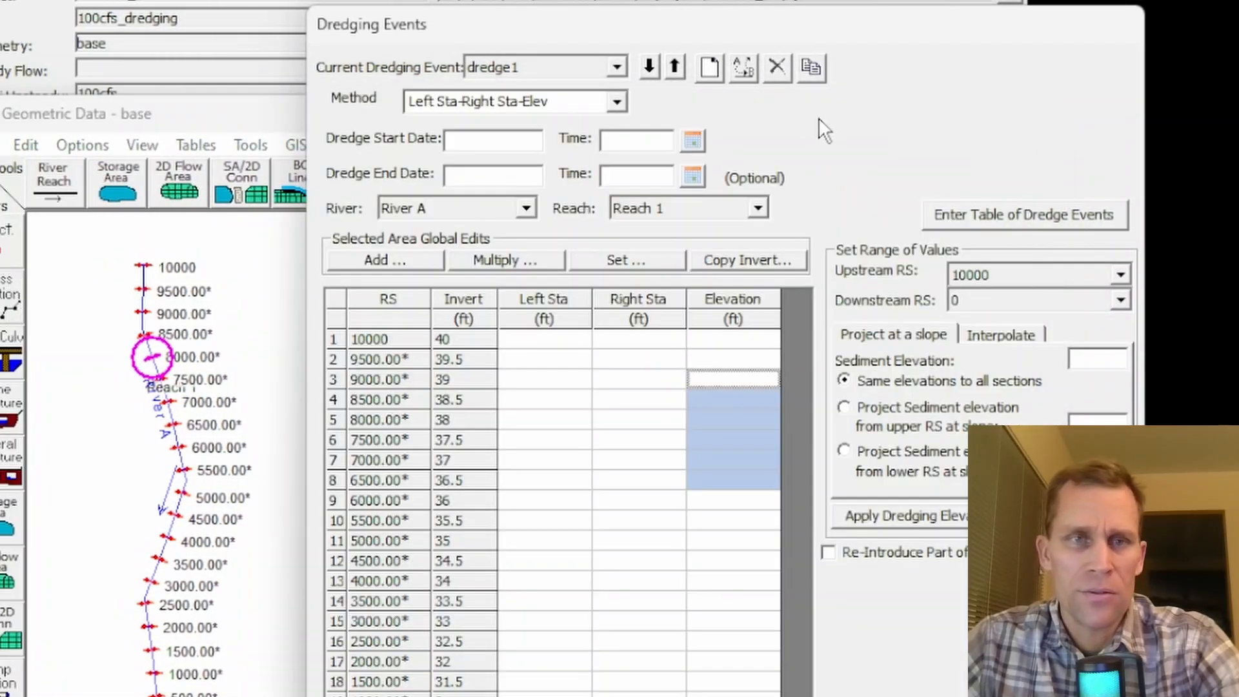
left_click_drag(750, 29, 731, 30)
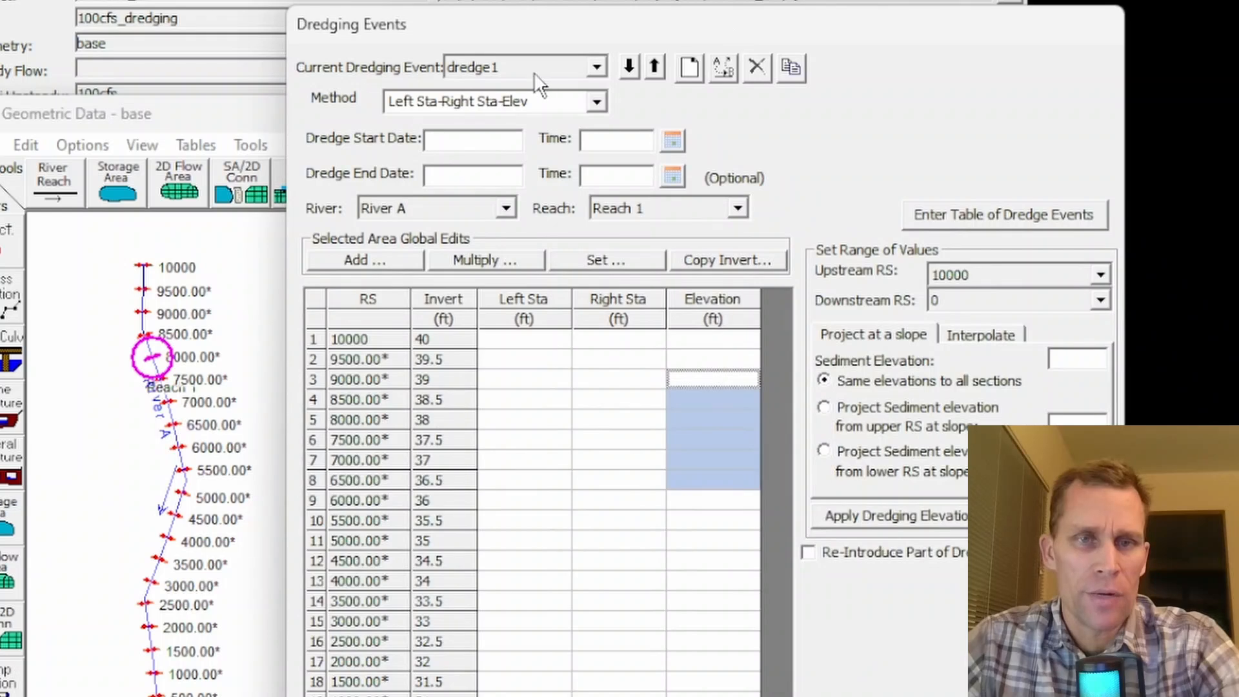
- Set the left dredging station to 150 ft for river stations 8000 through 5000
left_click_drag(524, 420, 515, 538)
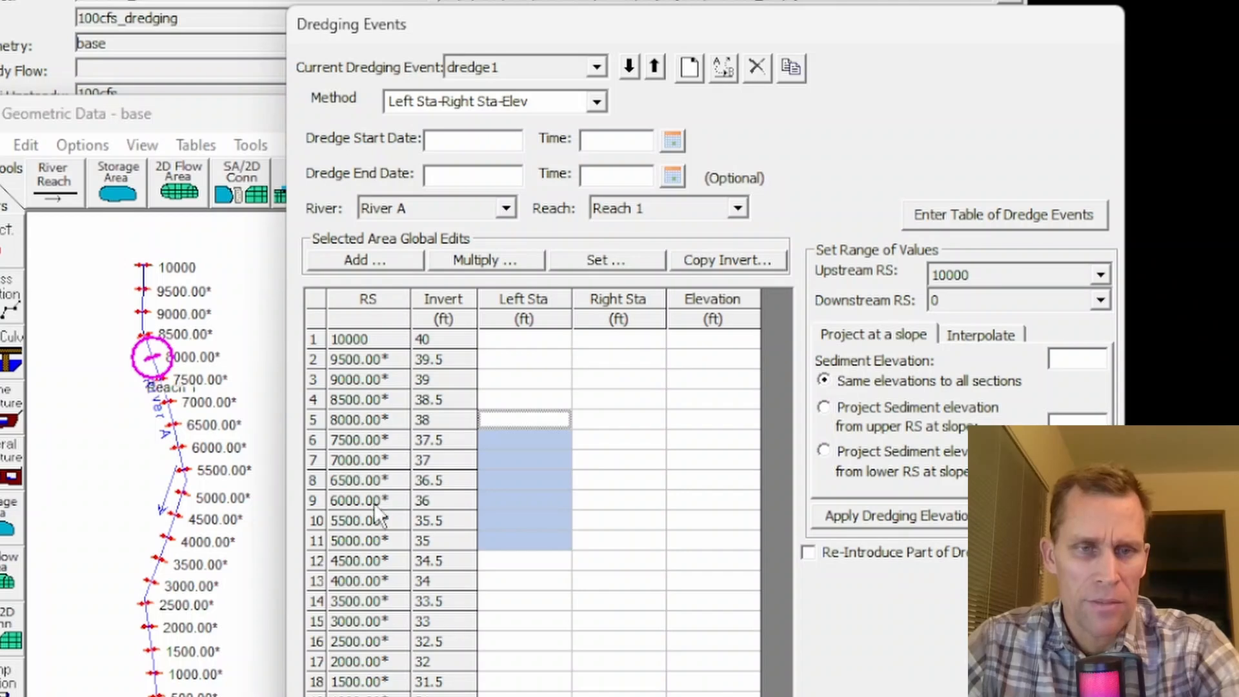
left_click(596, 257)
type("150")
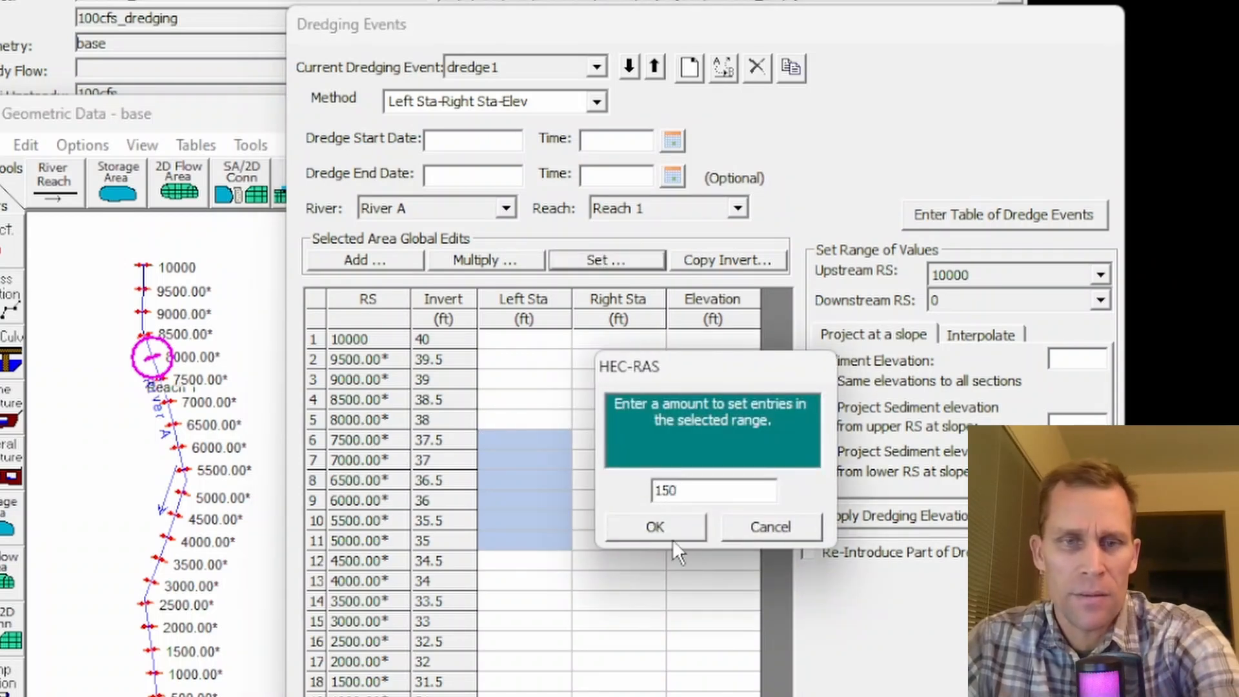
left_click(671, 536)
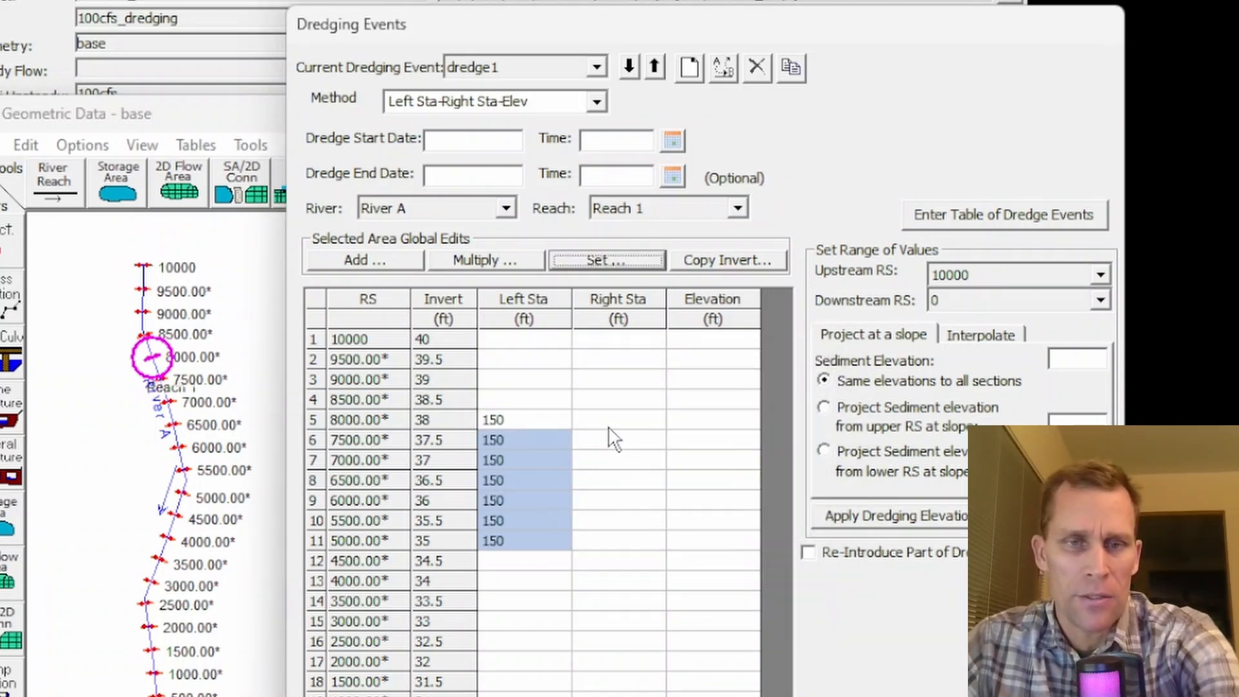
- Set the right dredging station to 200 ft for river stations 8000 through 5000
left_click_drag(606, 420, 606, 533)
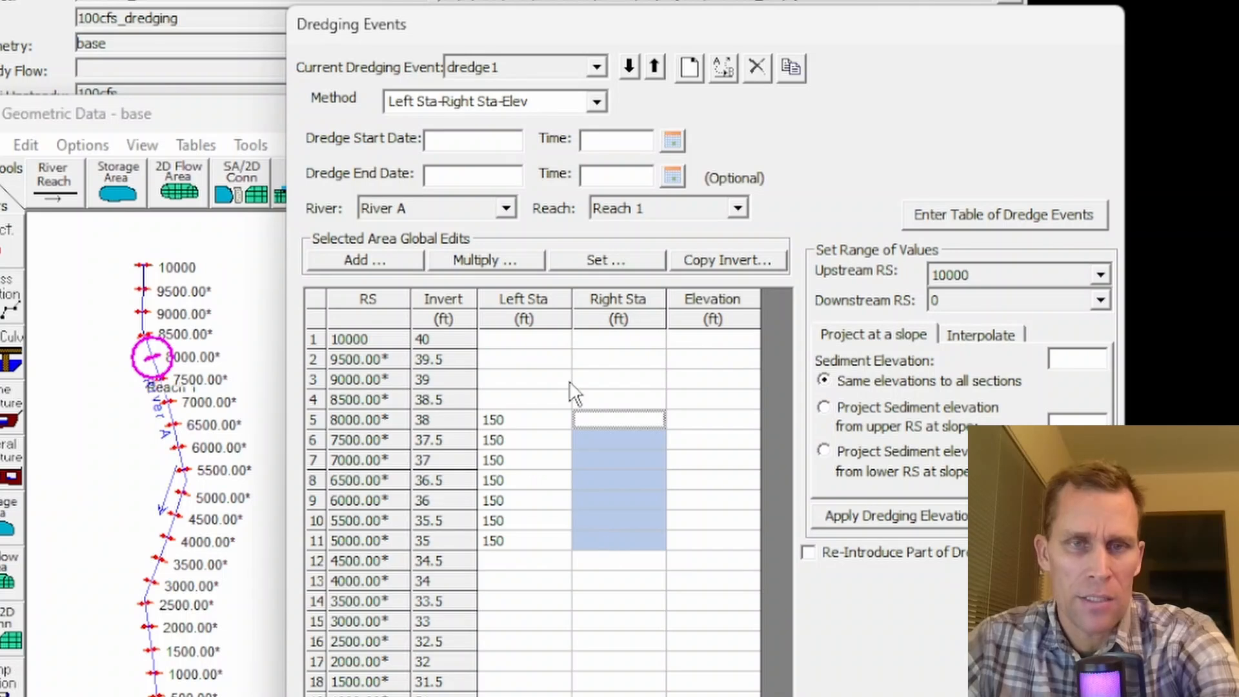
left_click(587, 260)
type("200")
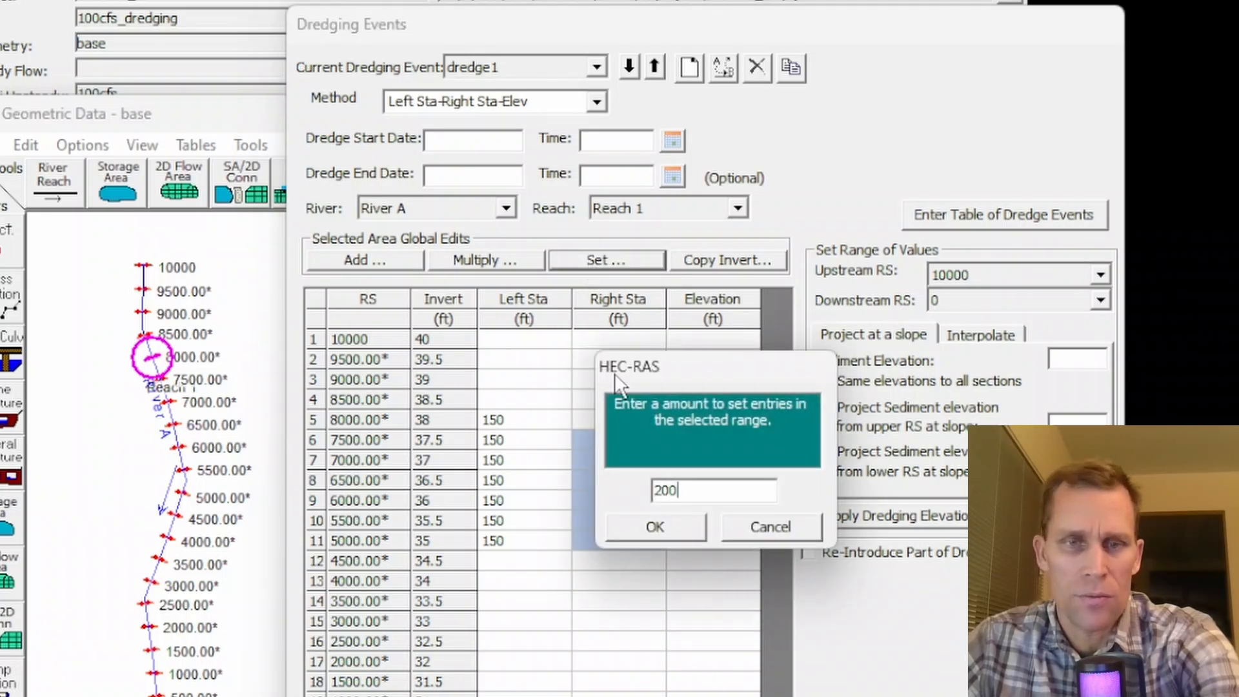
left_click(652, 527)
- Set the dredging elevation to 36 ft at river station 8000 and 33 ft at river station 5000
left_click(683, 420)
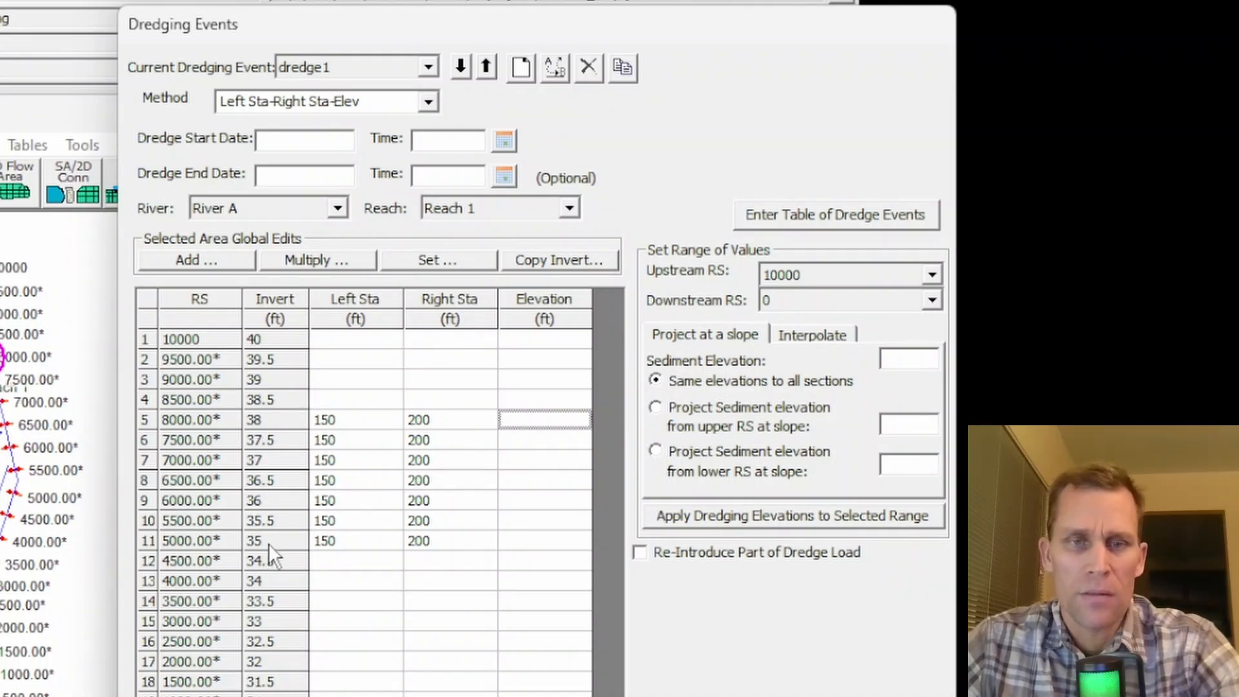
type("36")
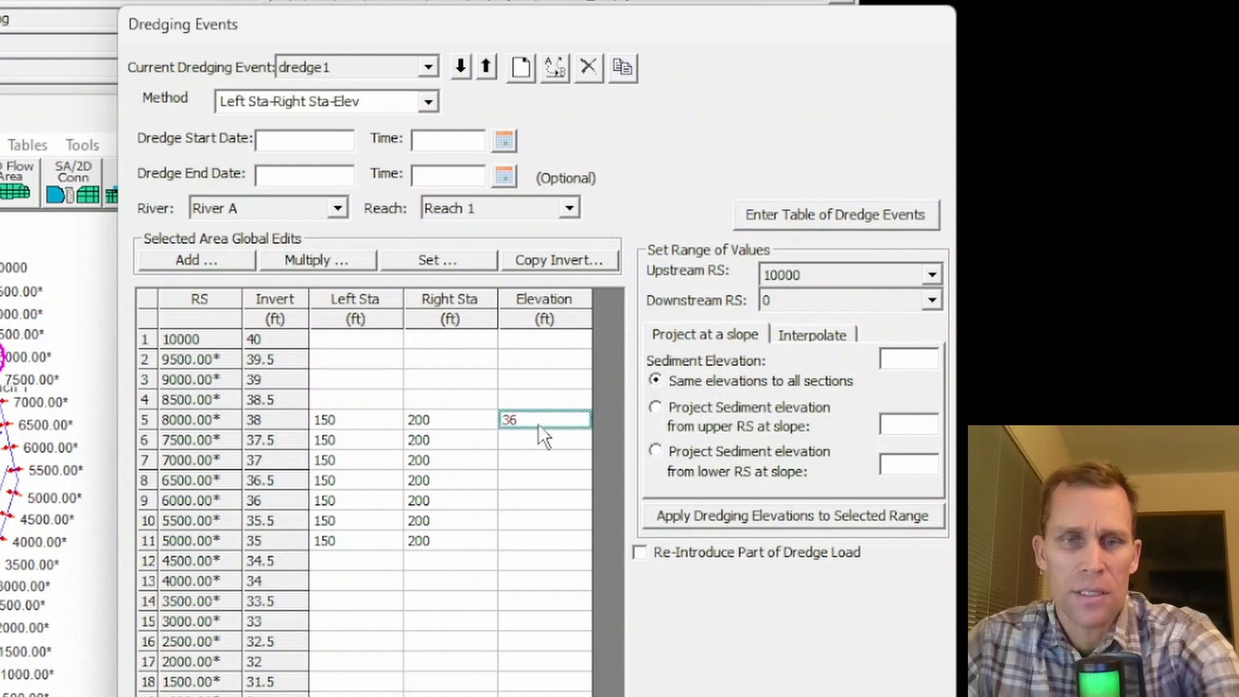
left_click(535, 541)
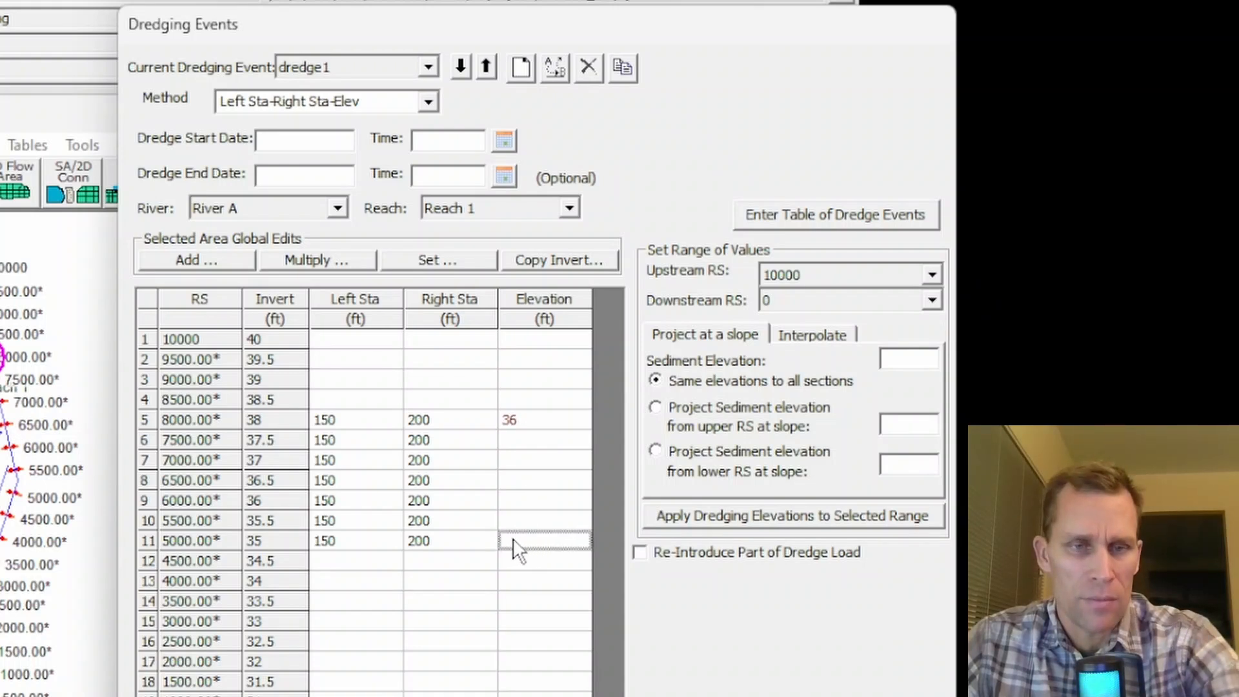
type("33")
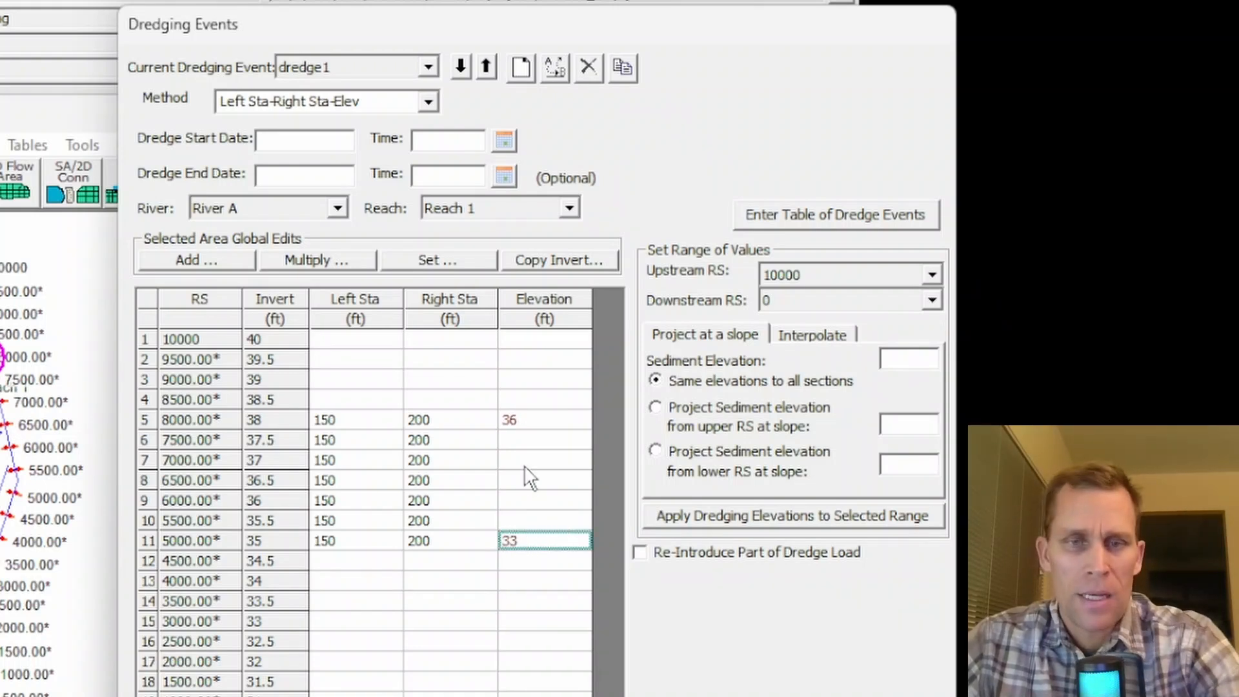
left_click(521, 438)
left_click_drag(521, 438, 526, 514)
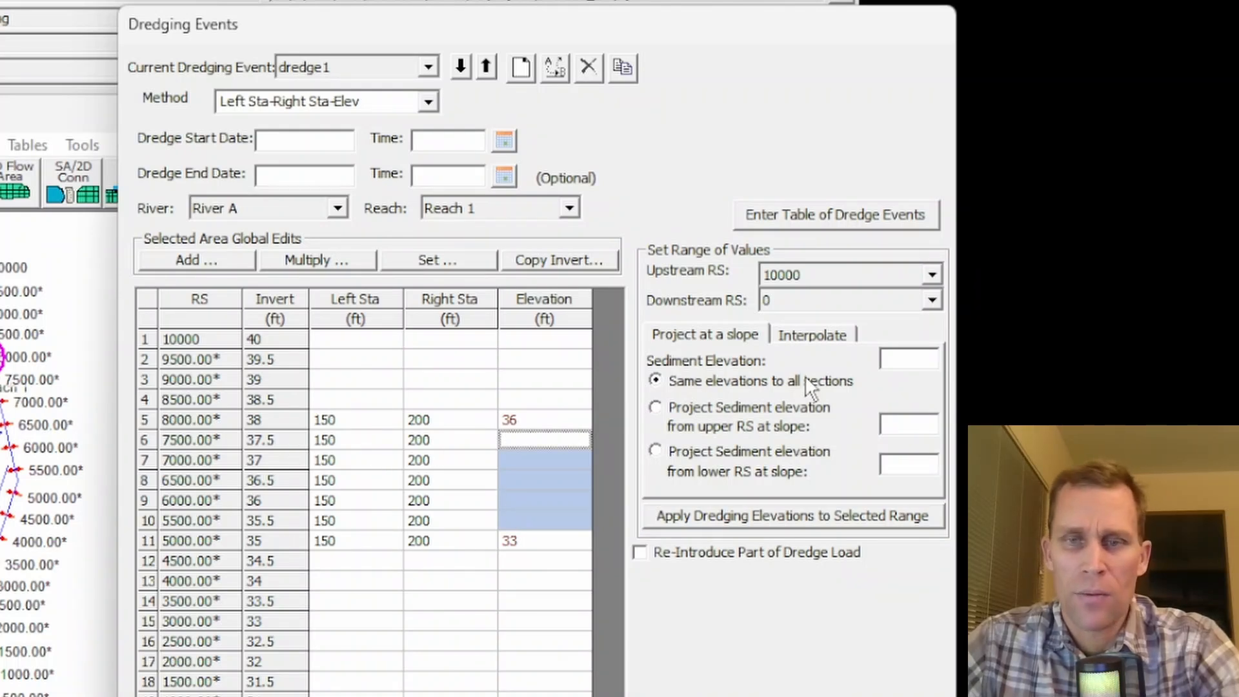
- Set the dredging sediment elevation to 36 ft and the range of values from upstream station 8000 to downstream station 5000
left_click(897, 358)
type("36")
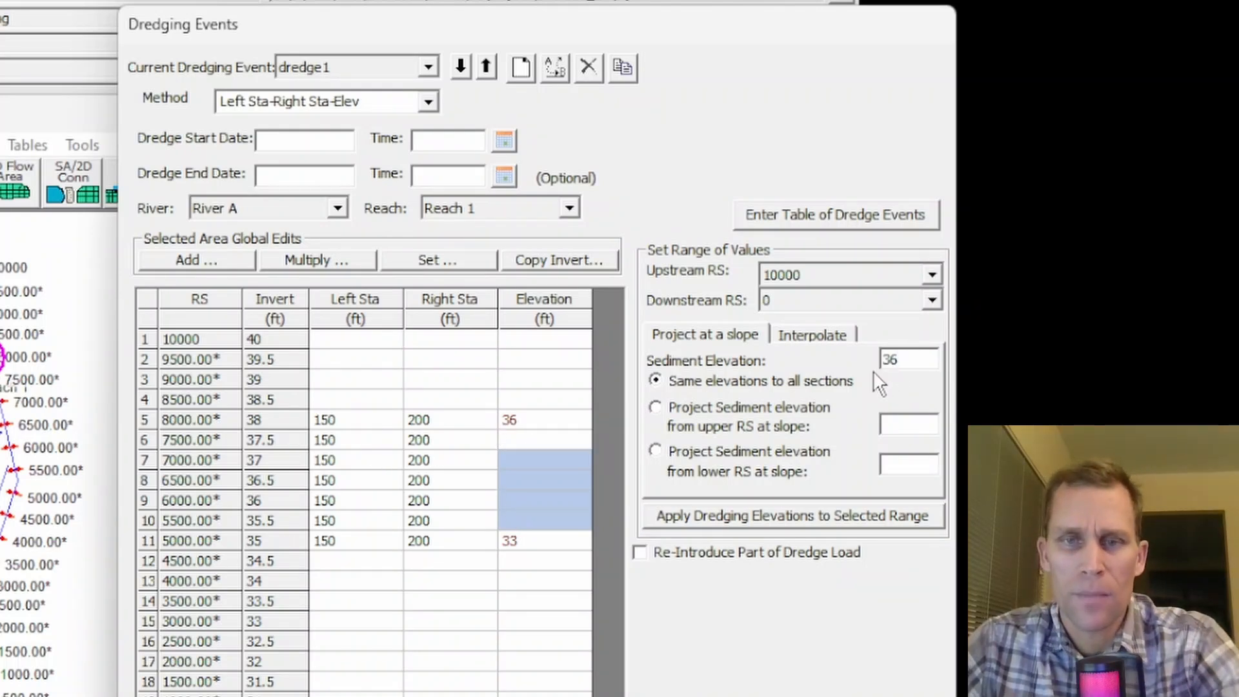
left_click(865, 275)
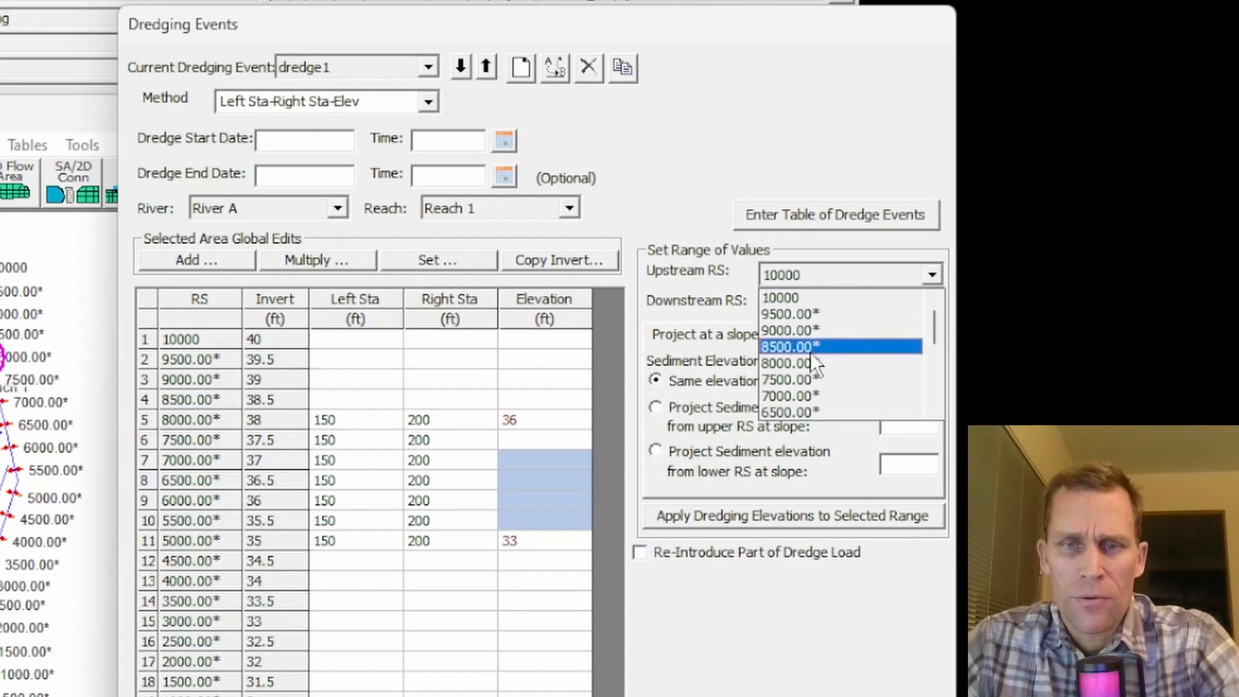
left_click(803, 362)
left_click(824, 308)
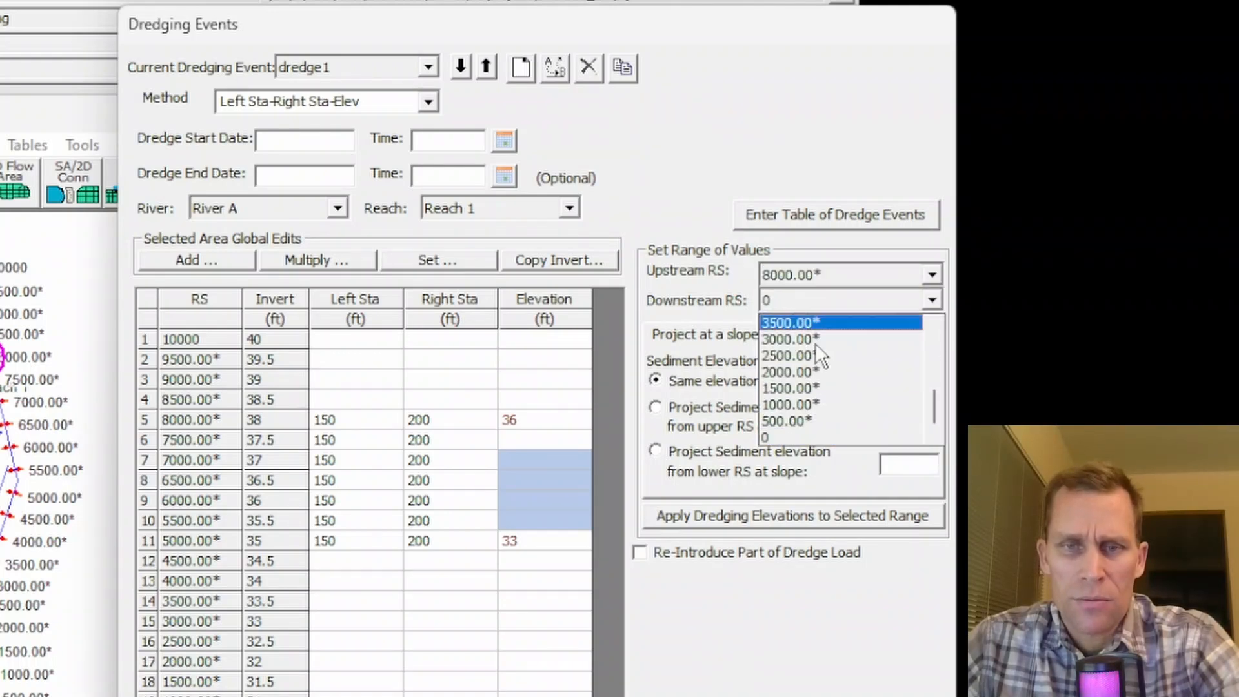
left_click(800, 376)
left_click(879, 355)
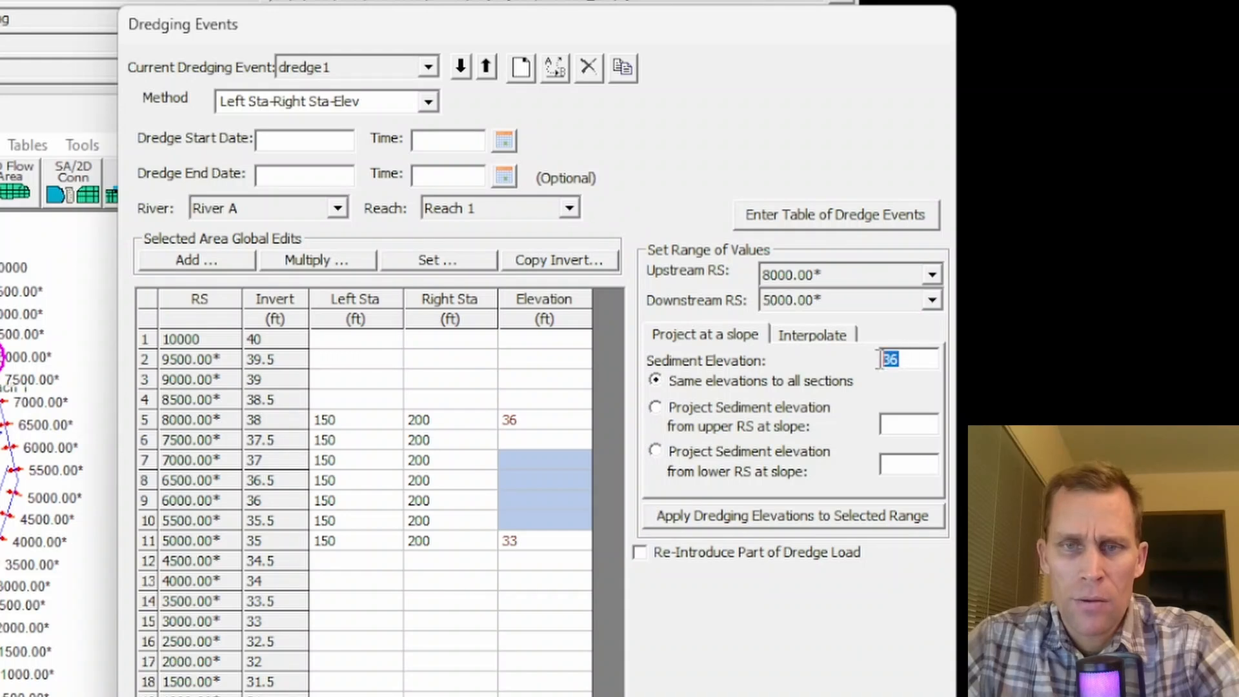
- Project the sediment elevation from the upper river station at a slope of 0.001 and apply it to the selected range
left_click(658, 409)
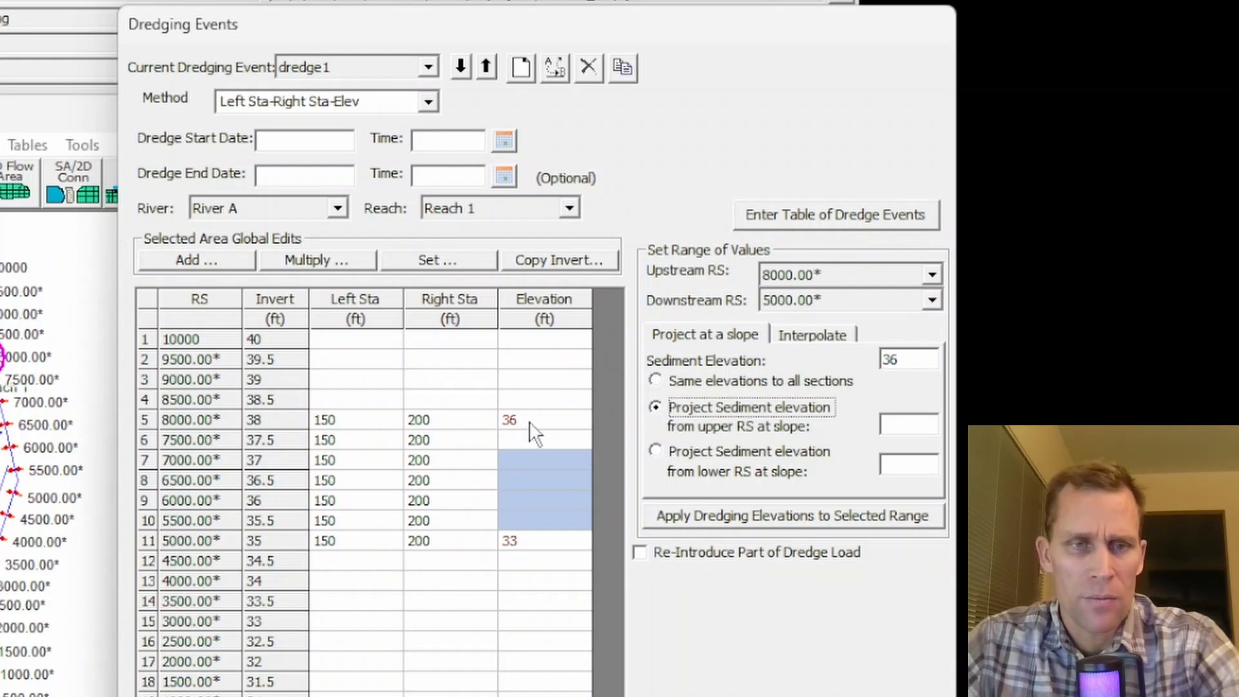
left_click(904, 424)
type("0")
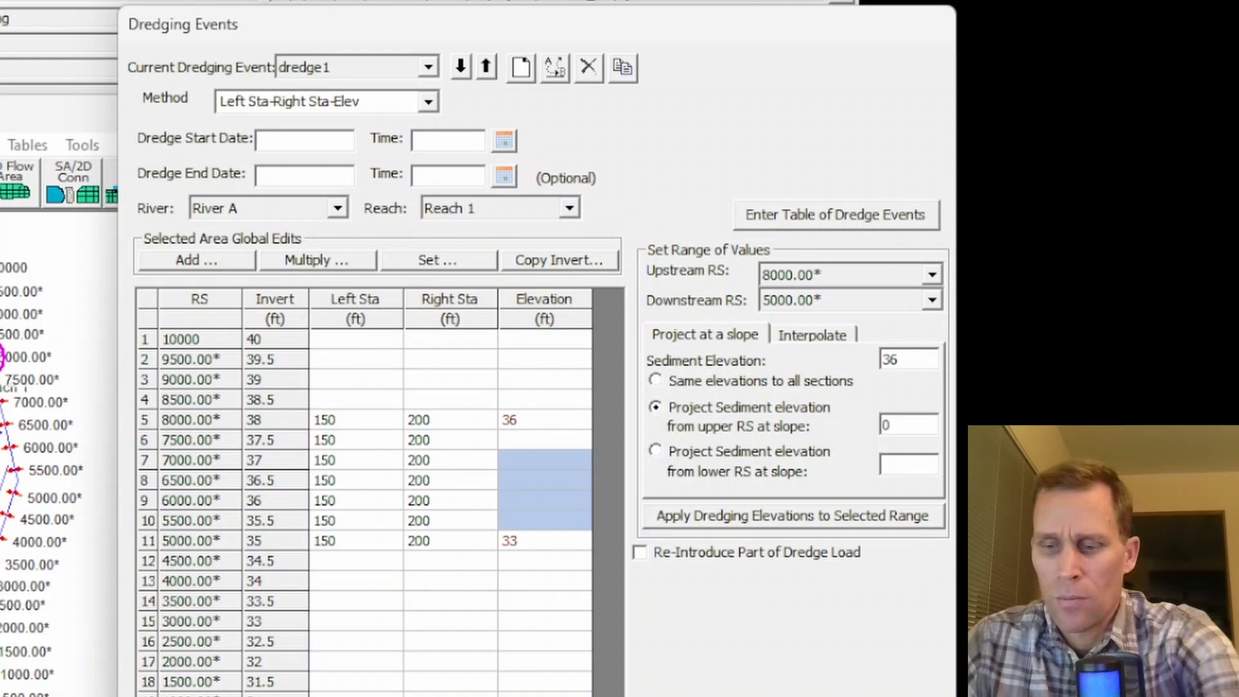
type(".00")
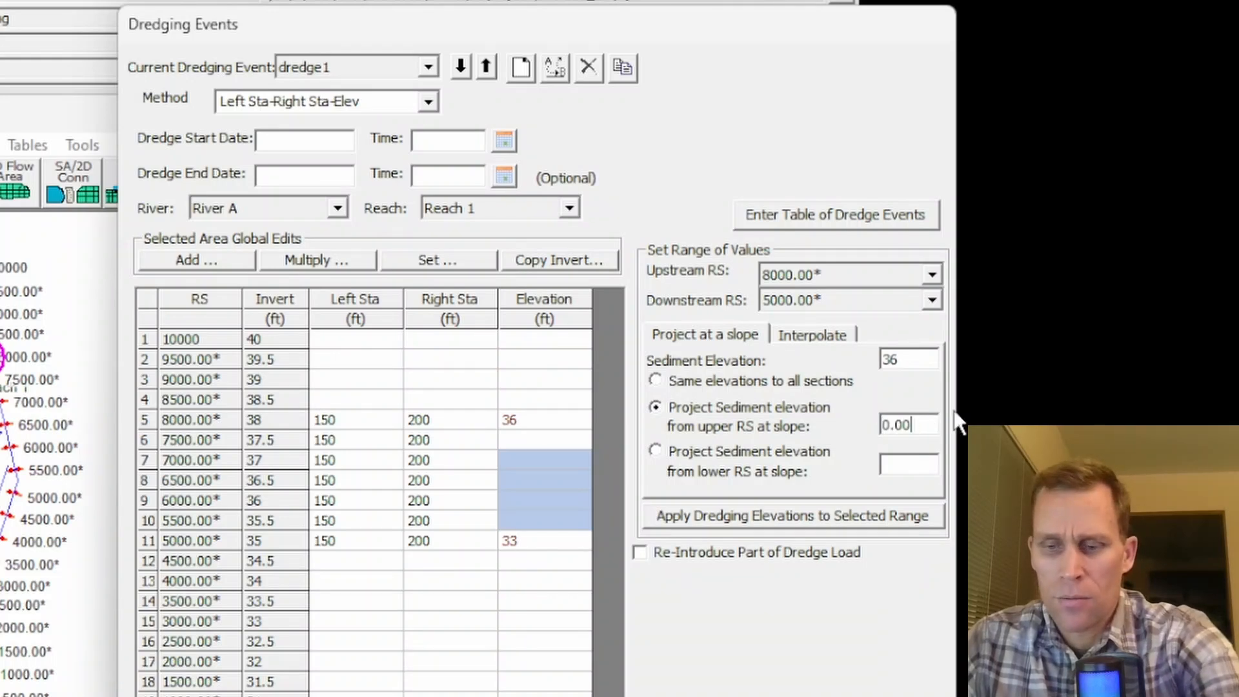
type("01")
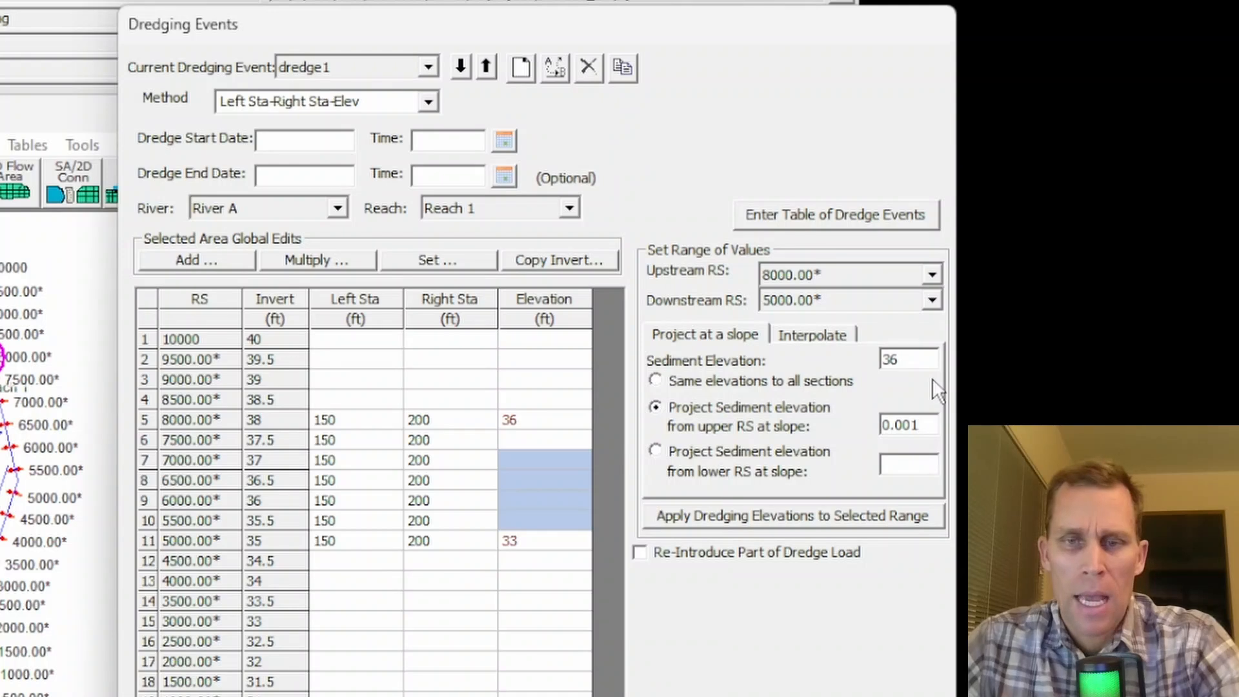
left_click(765, 510)
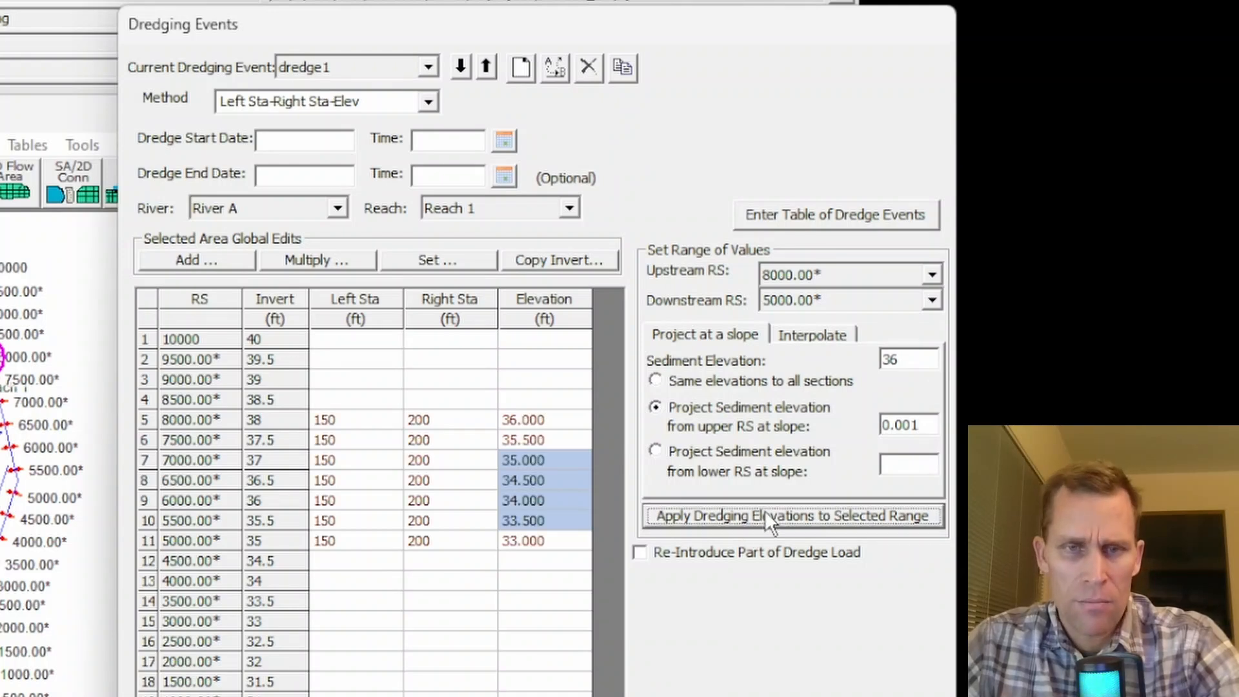
left_click_drag(539, 418, 541, 538)
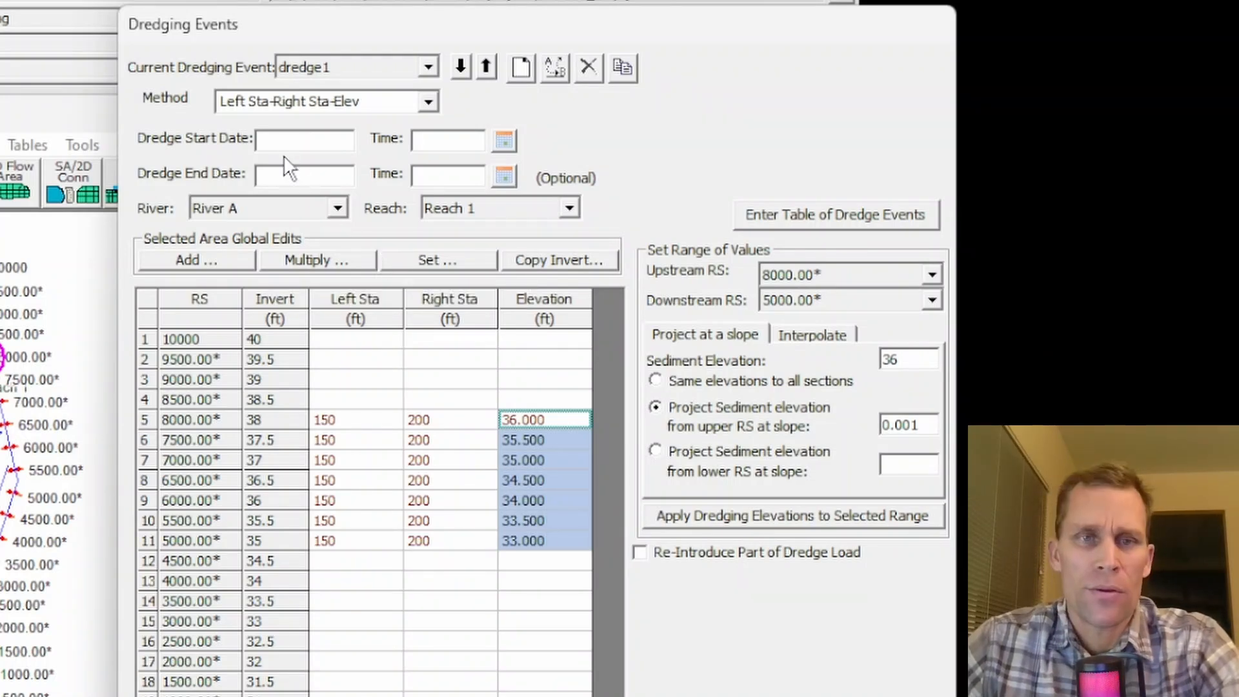
- Set the dredge start date to 03JAN2020 at 0000 without an end date, and accept the dredging event
left_click(588, 1)
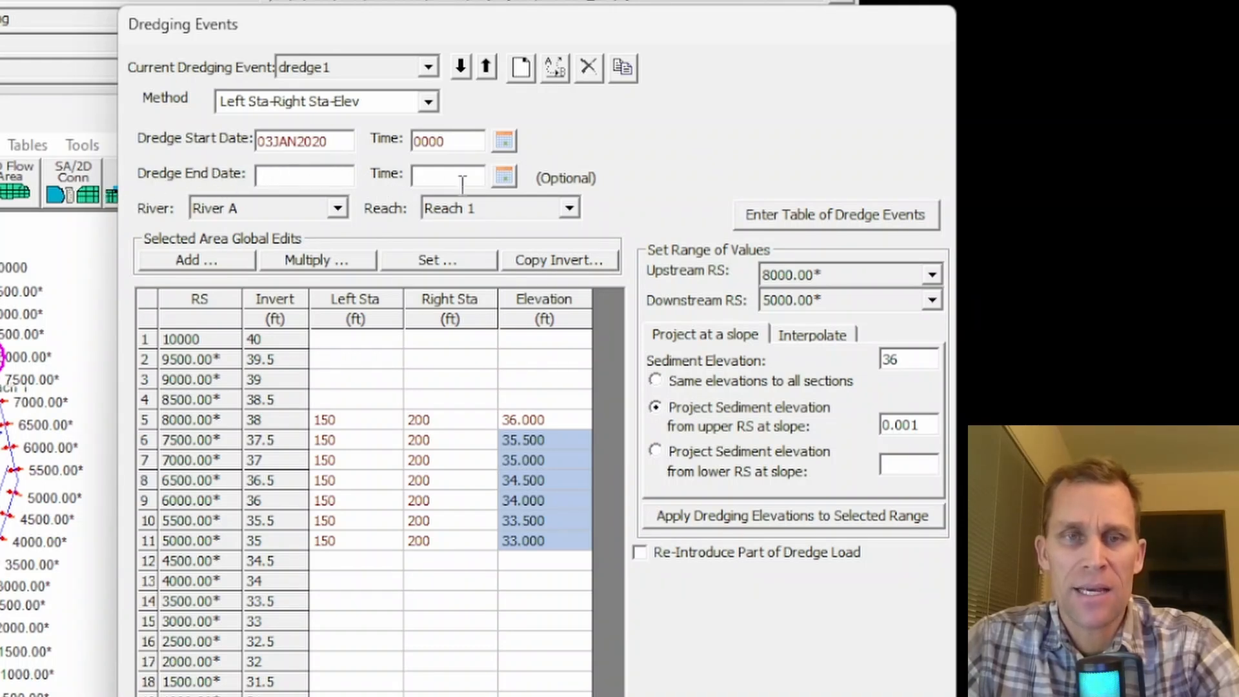
left_click(350, 173)
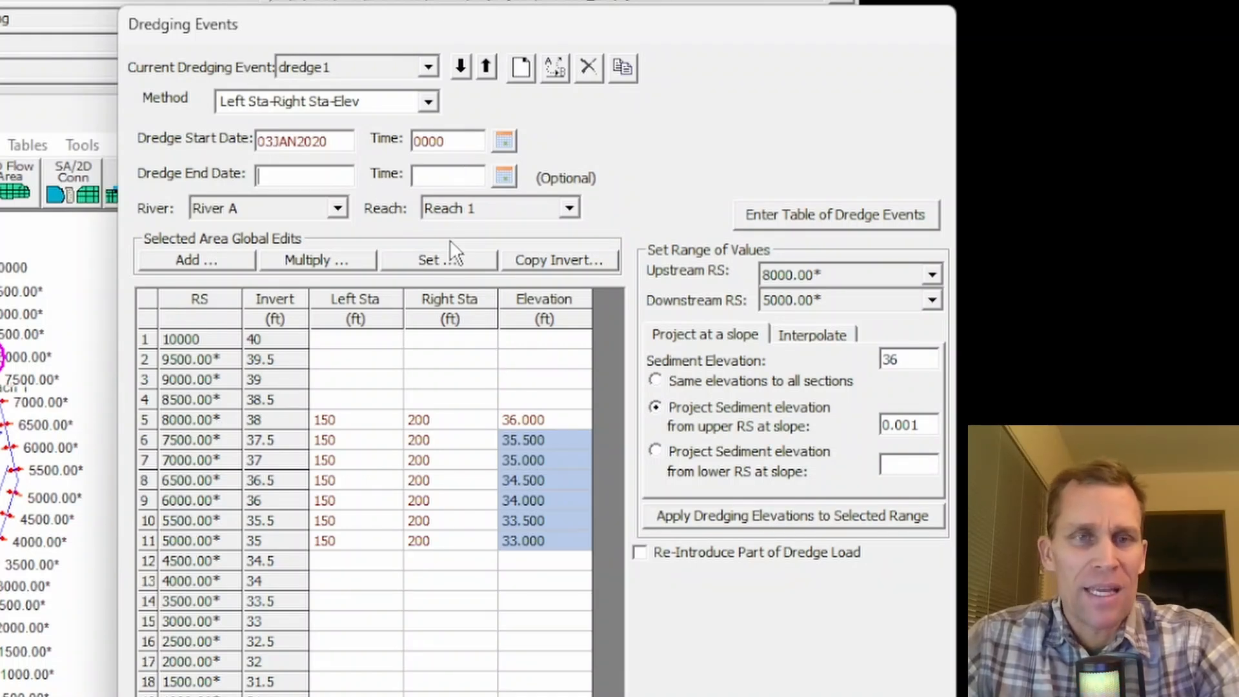
key("Return")
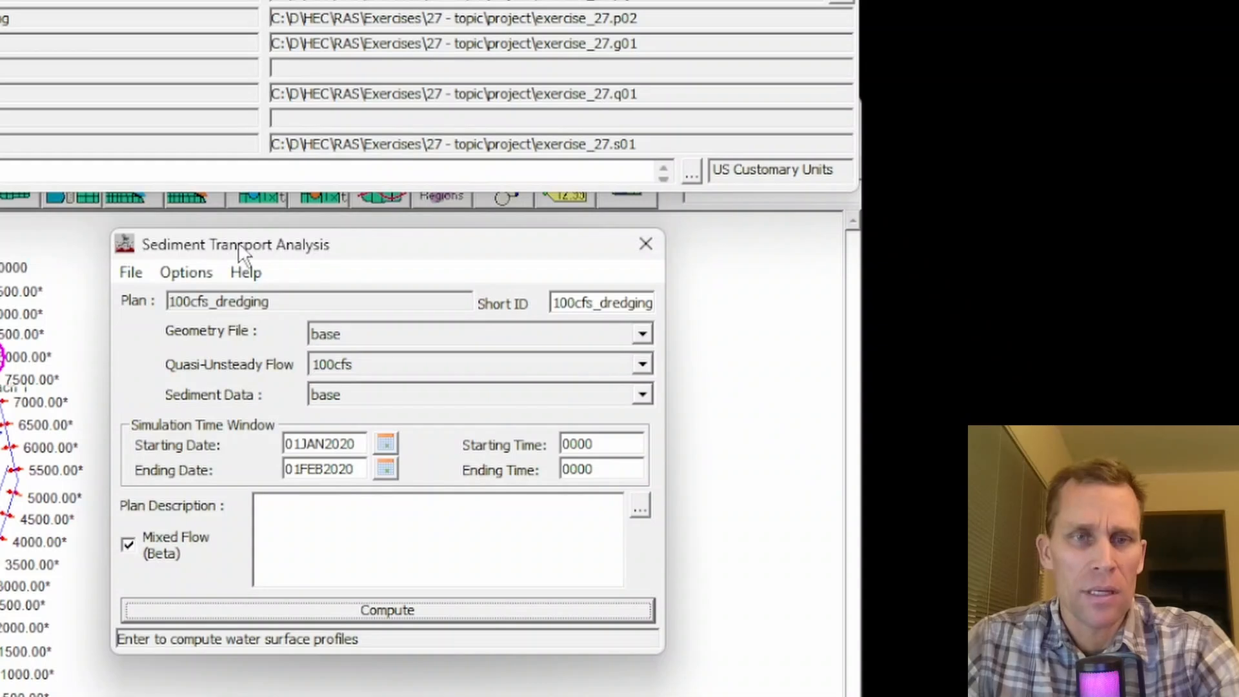
- Reopen the plan's dredging events to check the saved dredge1 settings, and close them
left_click(187, 273)
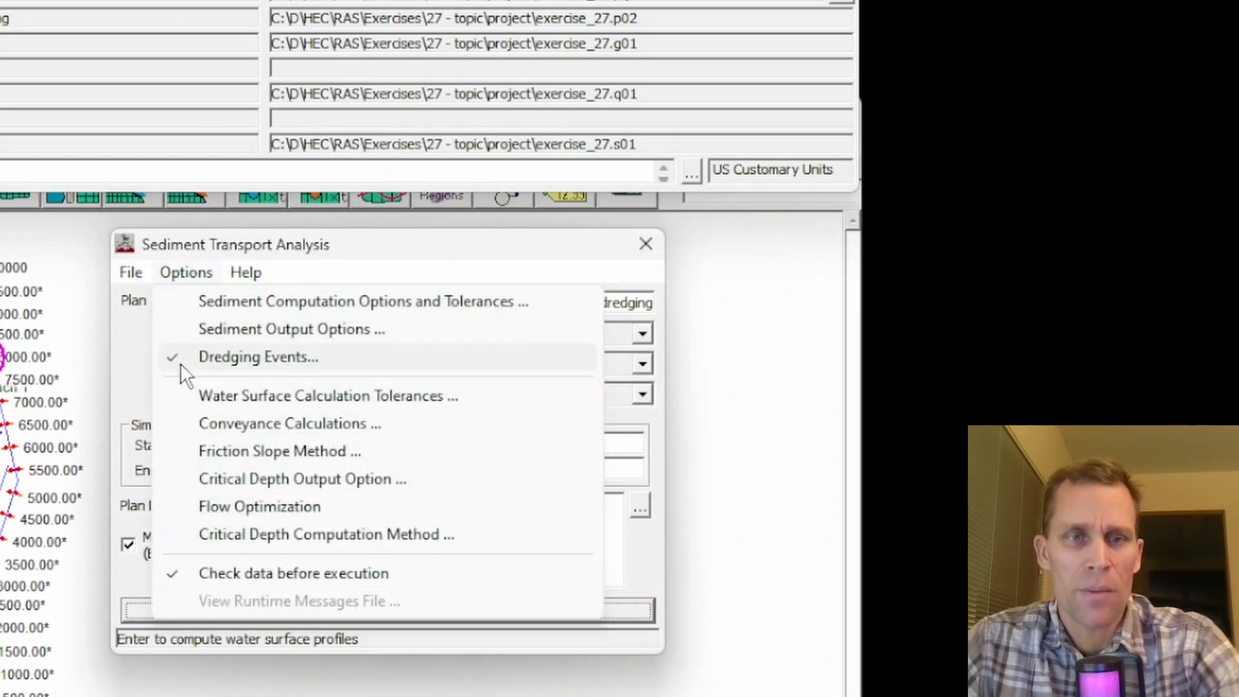
left_click(226, 365)
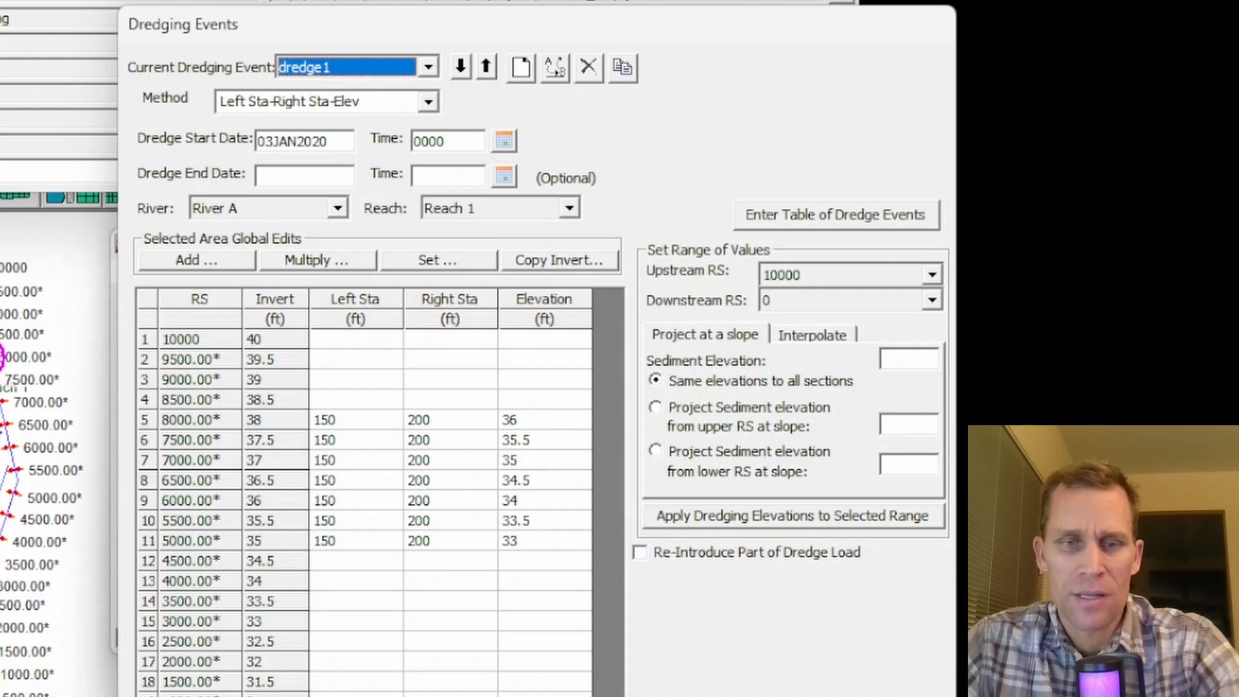
left_click(761, 696)
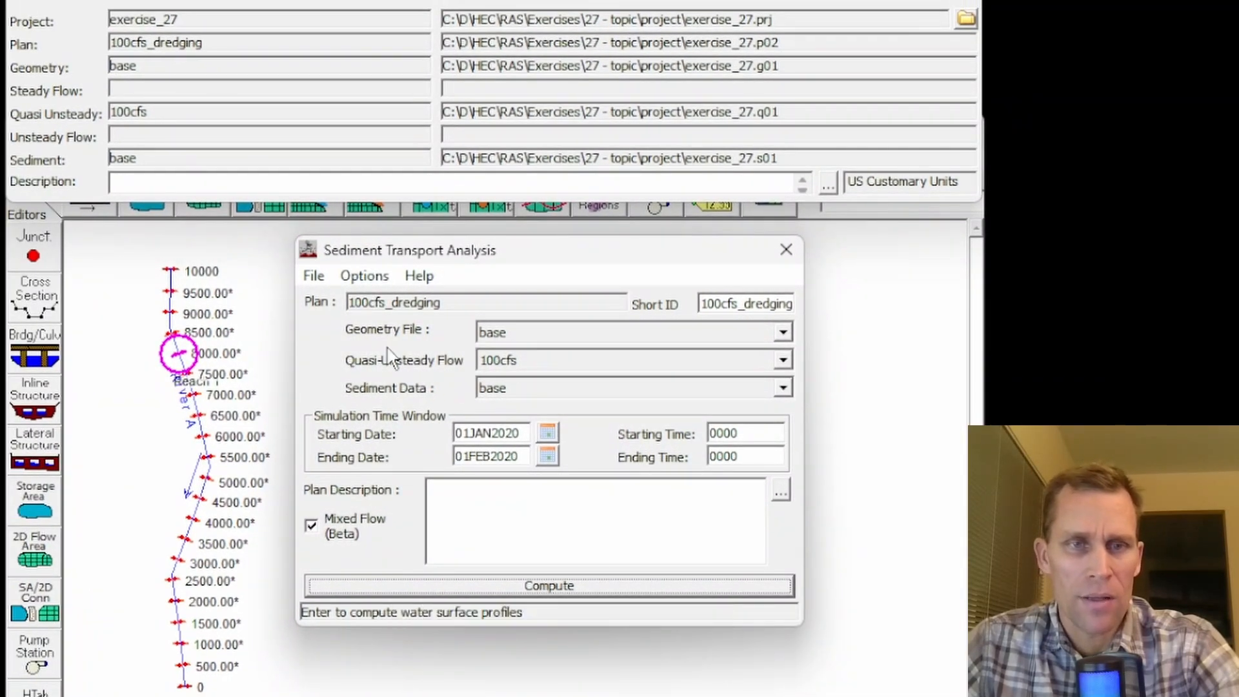
- Compute the 100cfs_dredging plan and open its sediment output viewer
left_click(548, 589)
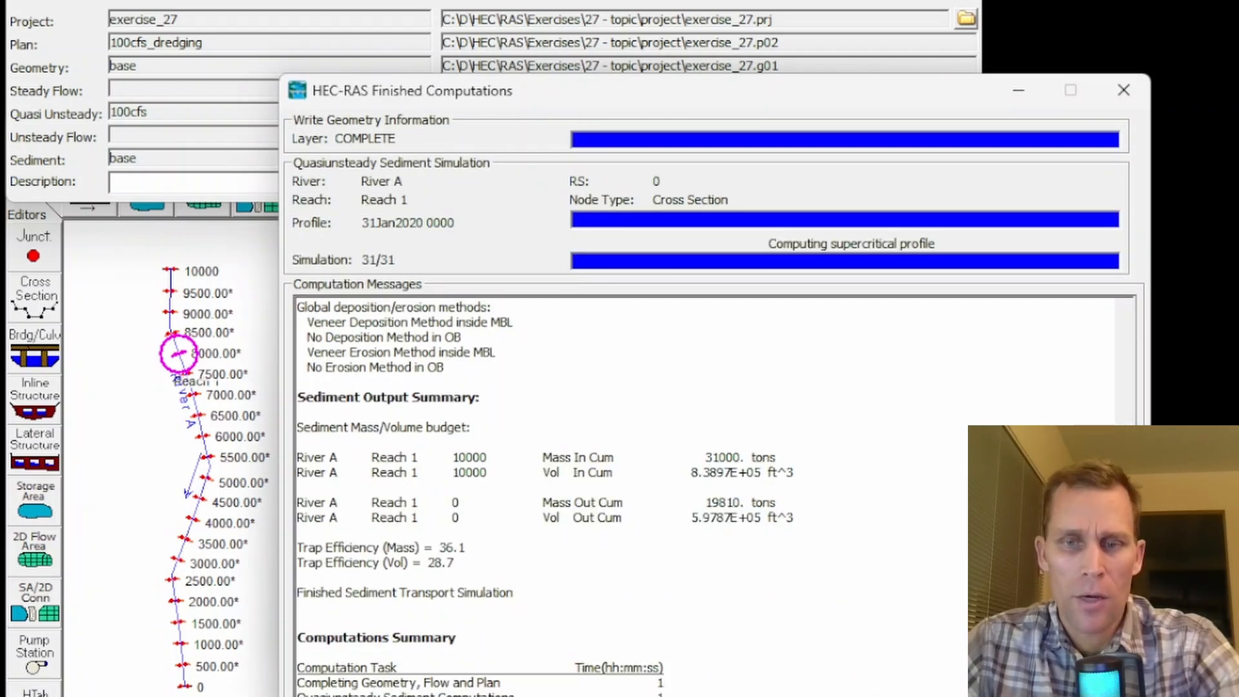
left_click(1124, 89)
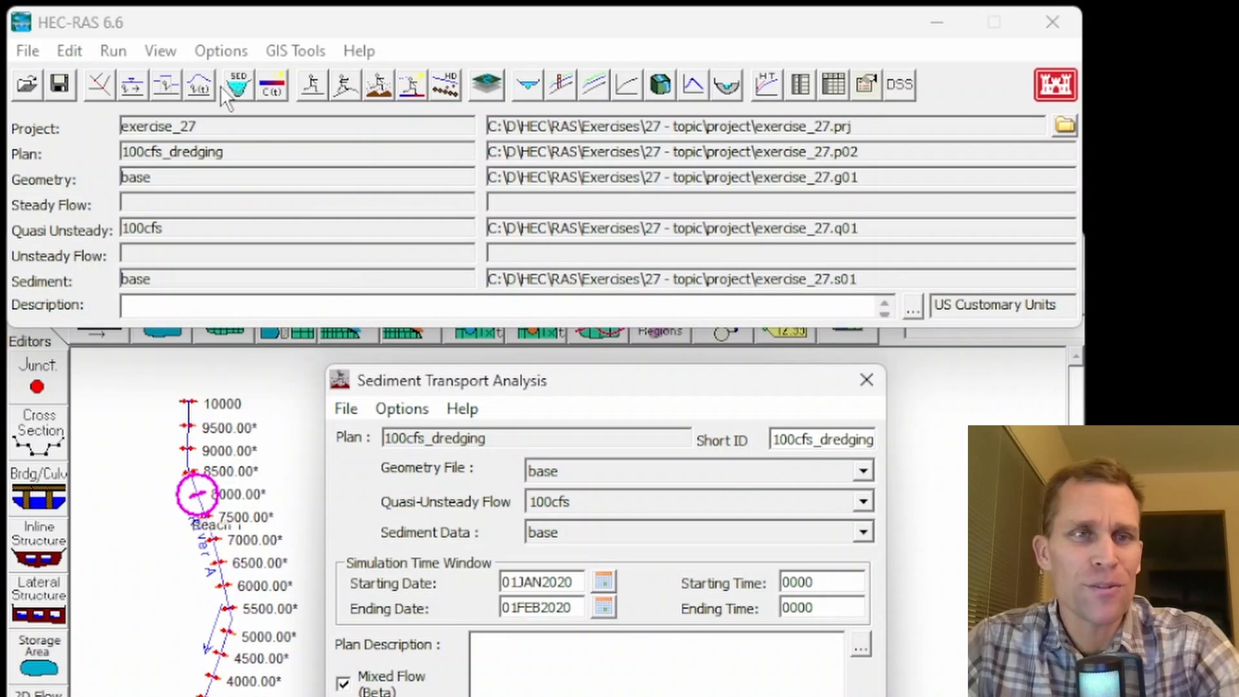
left_click(159, 51)
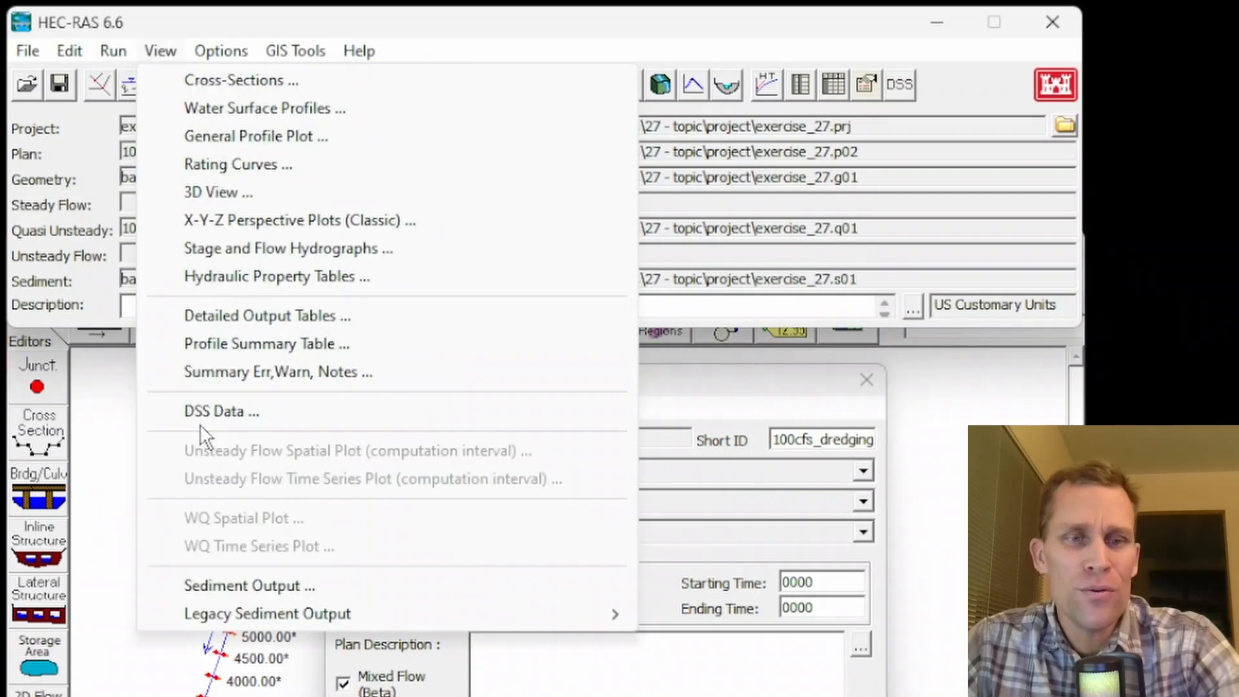
left_click(238, 585)
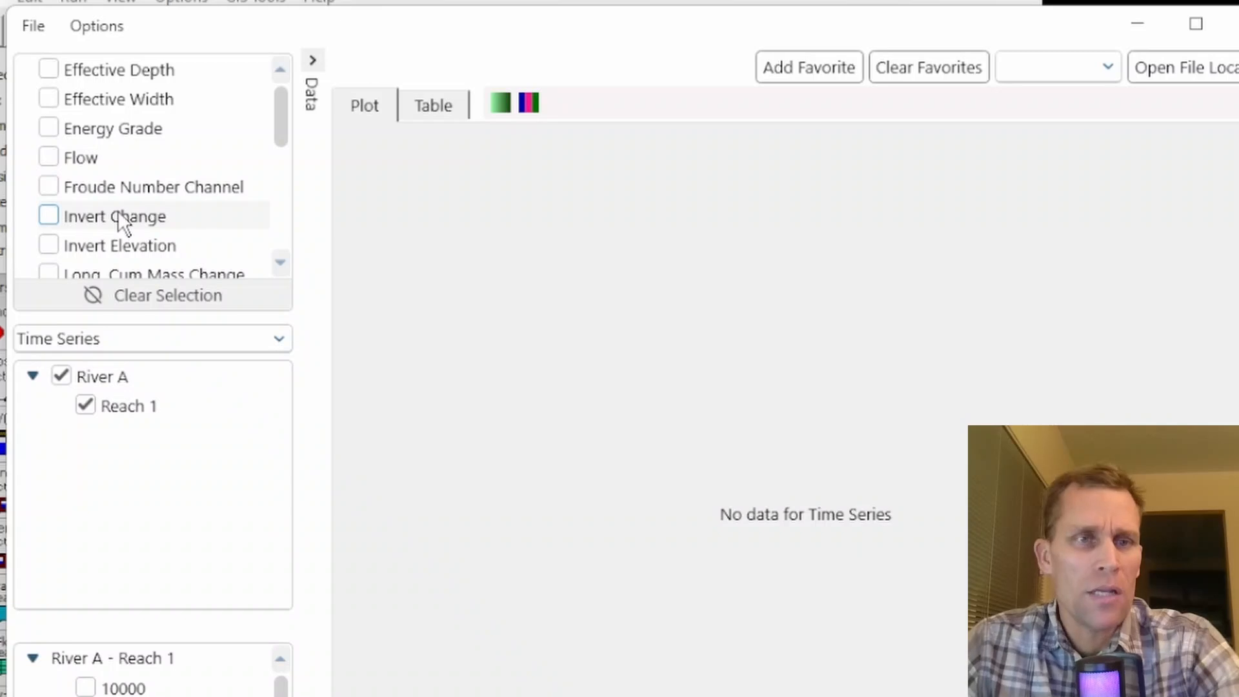
- Choose Invert Elevation as the output variable and show it as a profile plot for River A, Reach 1
scroll(119, 212, "down", 1)
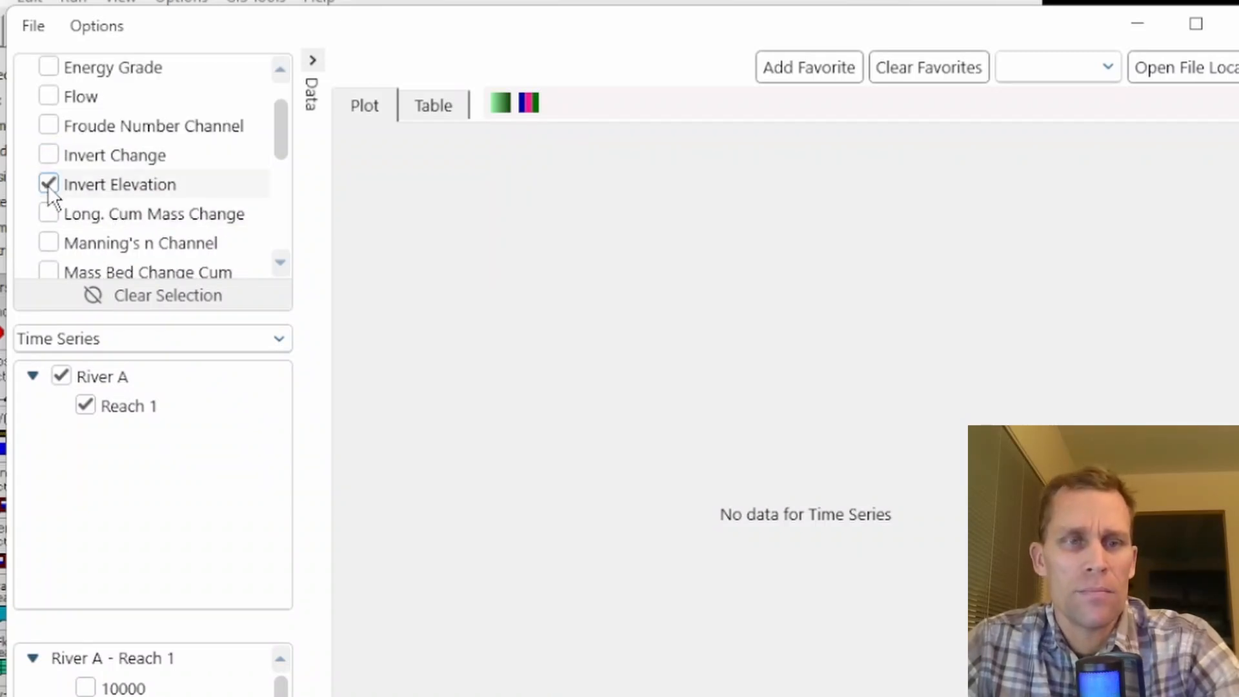
left_click(94, 340)
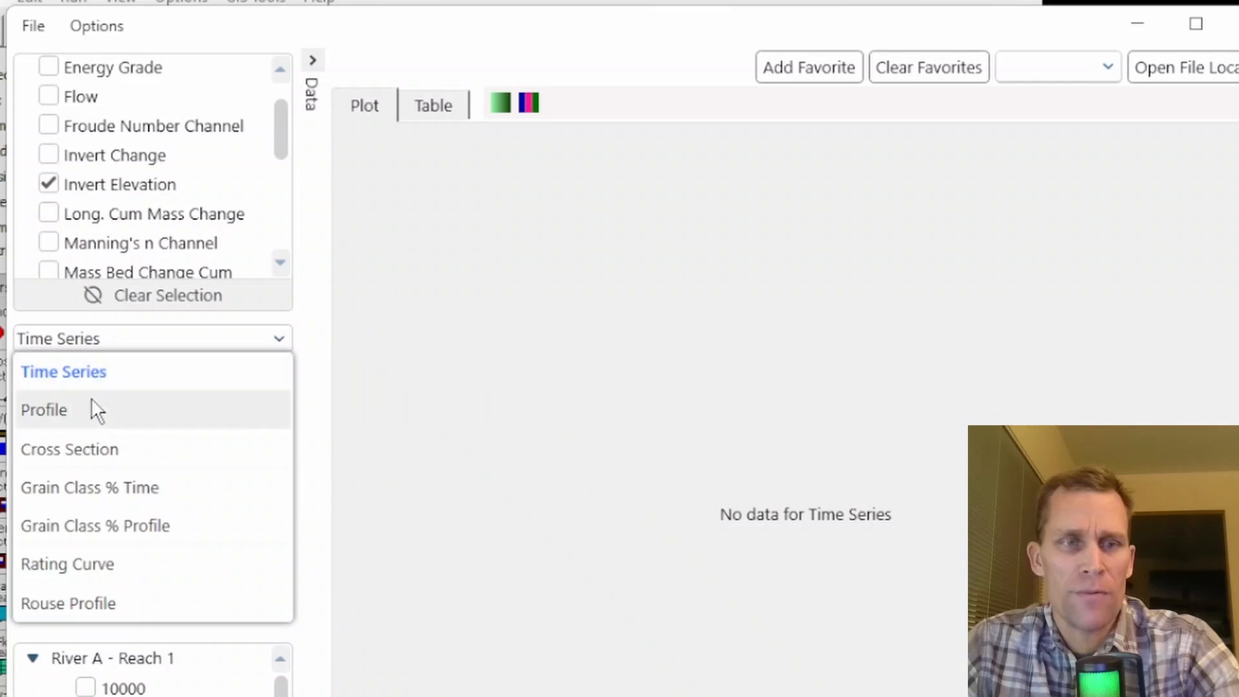
left_click(80, 413)
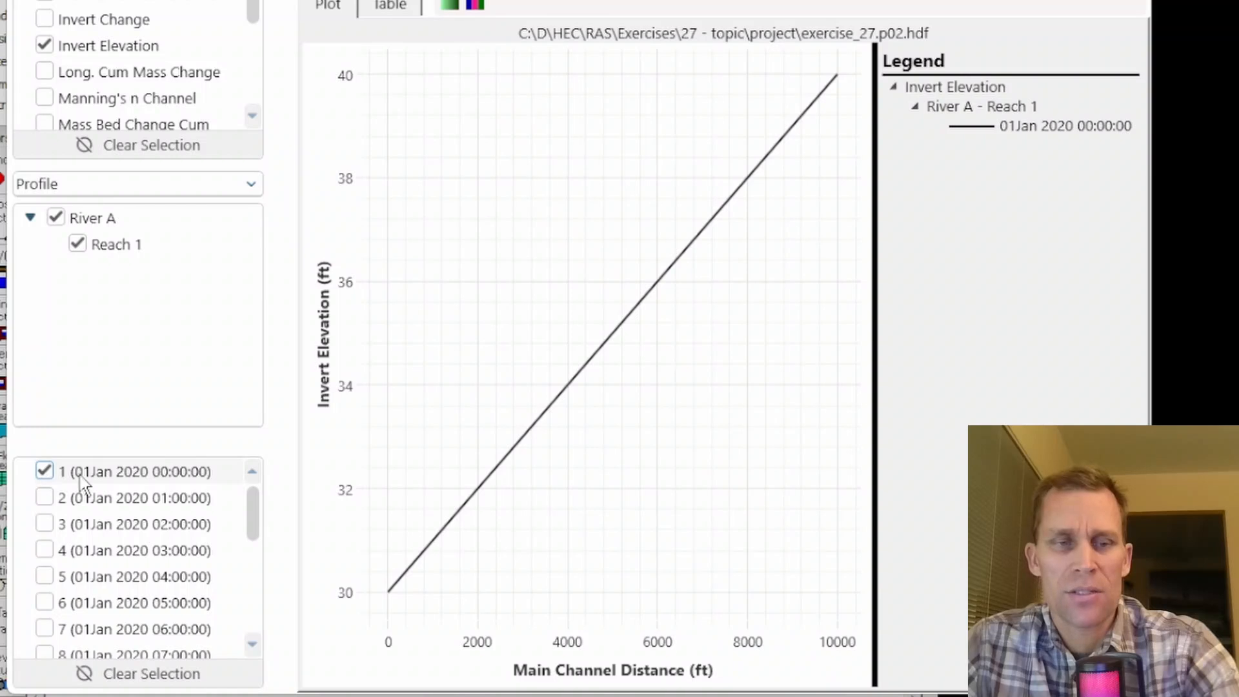
- Plot only the invert elevation profiles for 03Jan 2020 00:00 and 03Jan 2020 01:00 to compare the bed before and after dredging
left_click(44, 472)
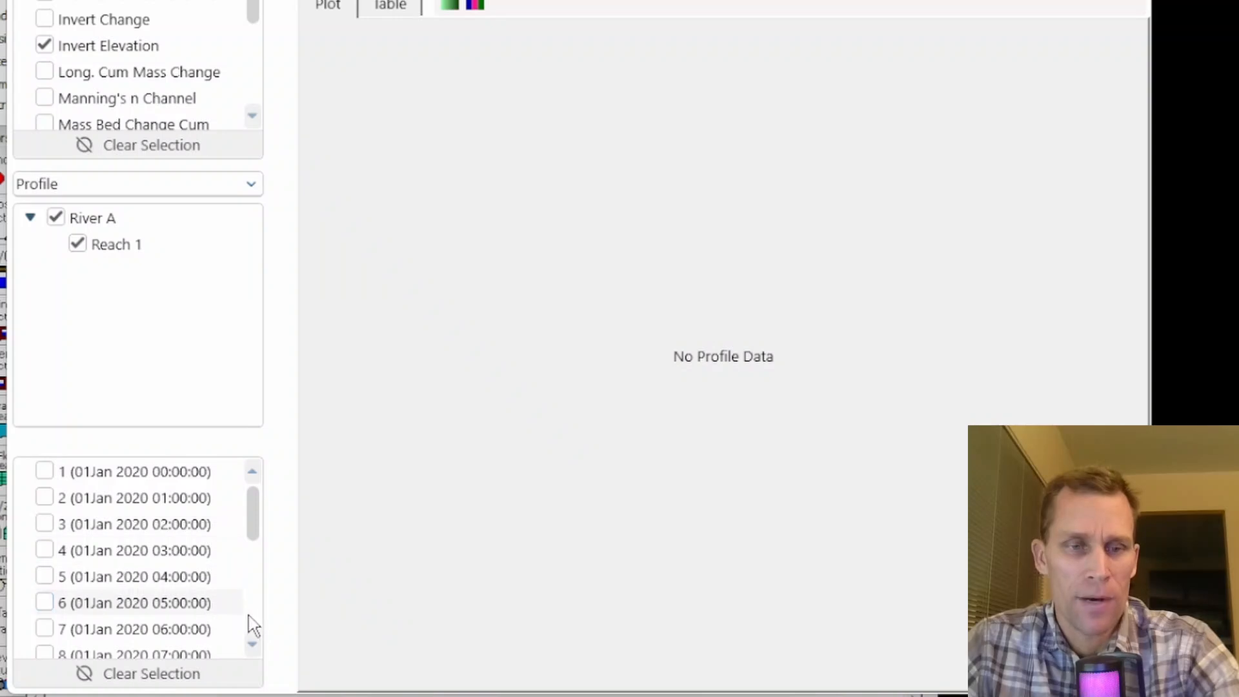
scroll(257, 623, "down", 5)
scroll(257, 623, "down", 5)
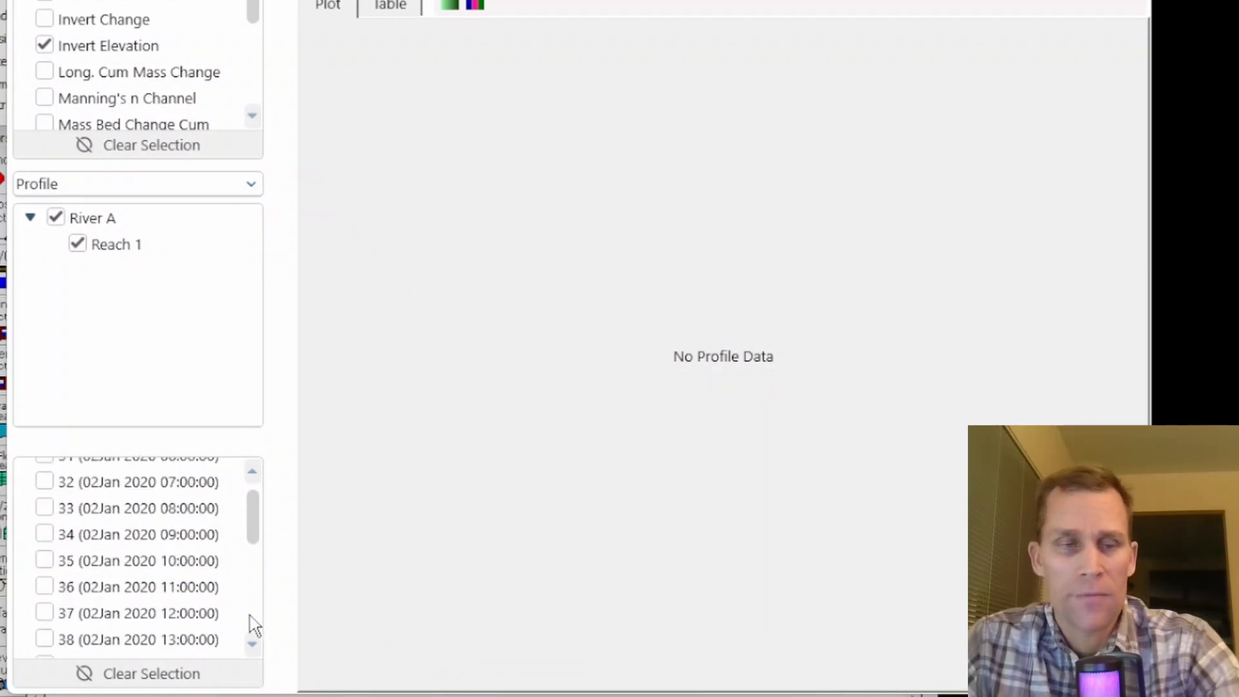
scroll(249, 623, "down", 3)
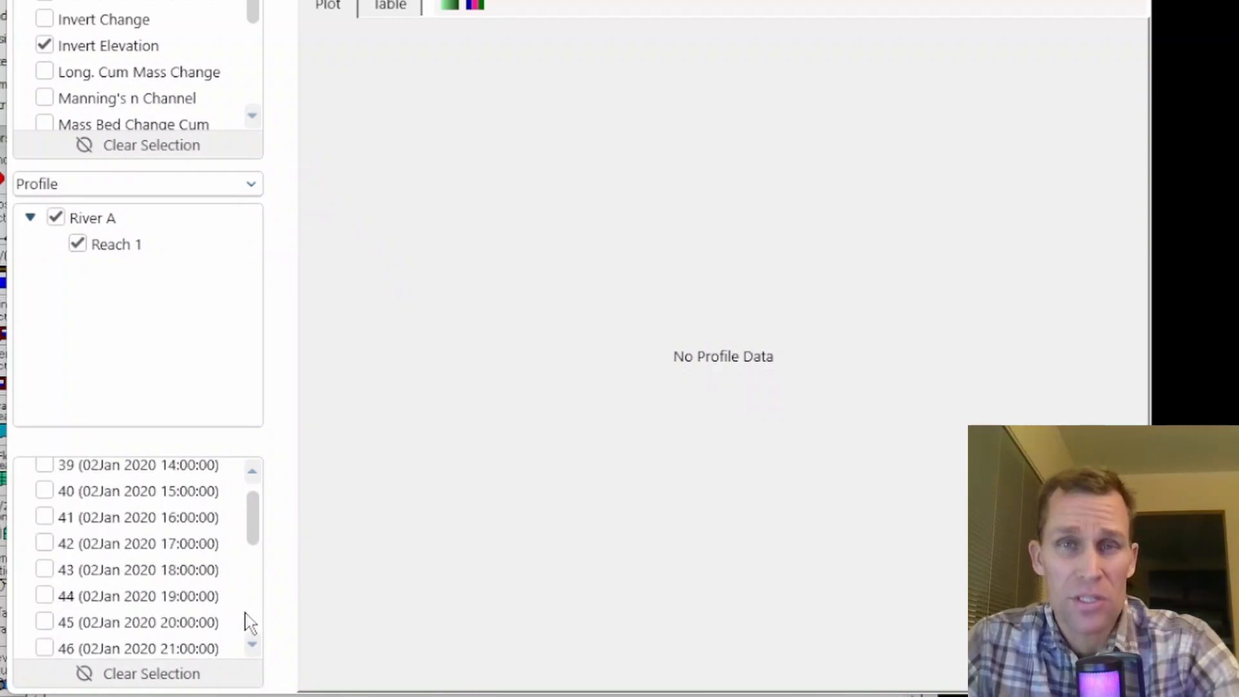
scroll(249, 623, "down", 3)
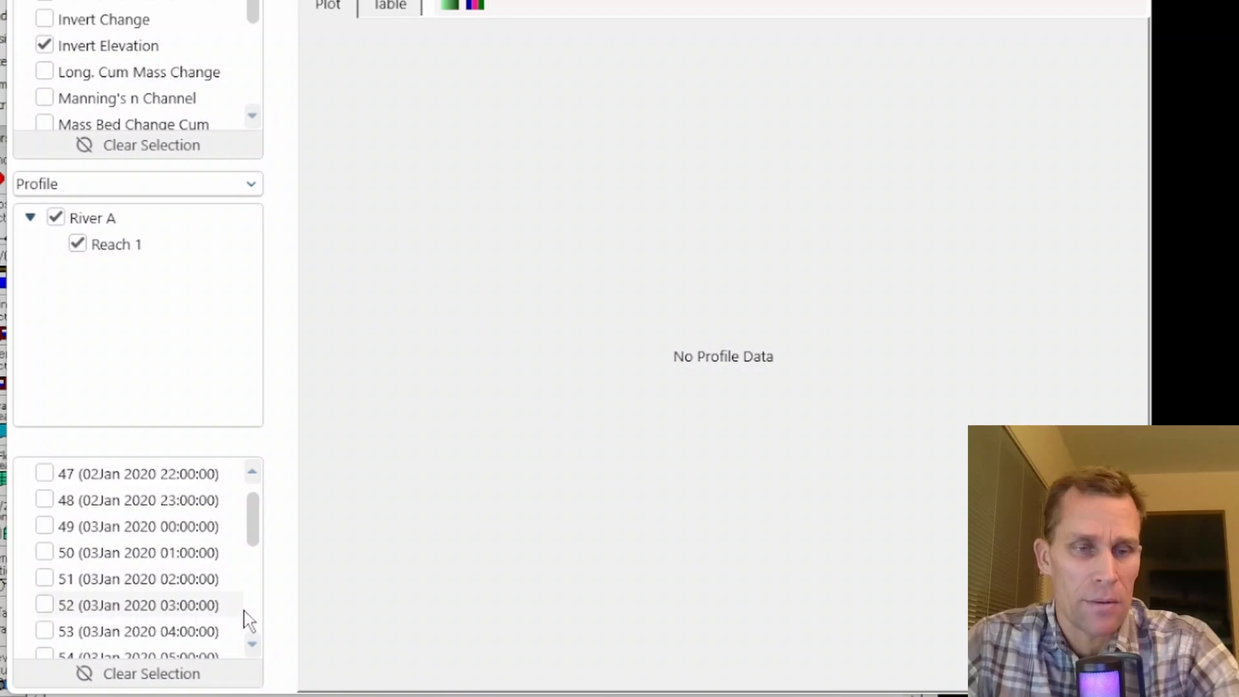
left_click(45, 502)
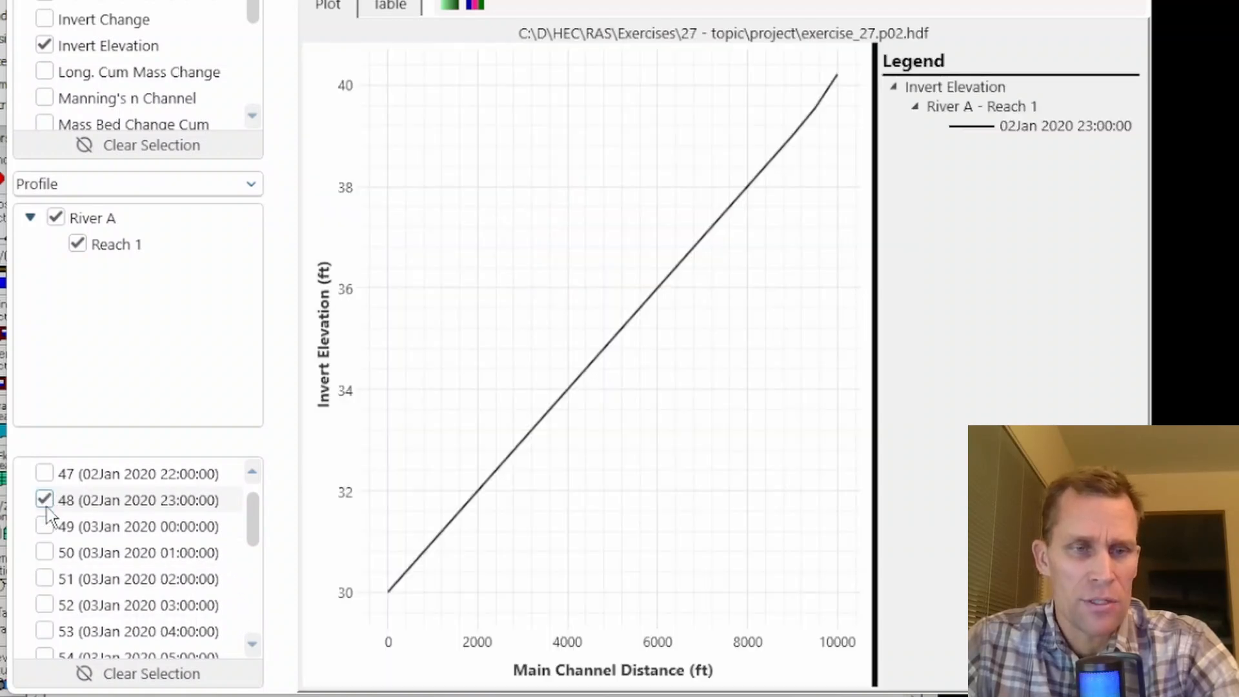
left_click(44, 526)
left_click(45, 553)
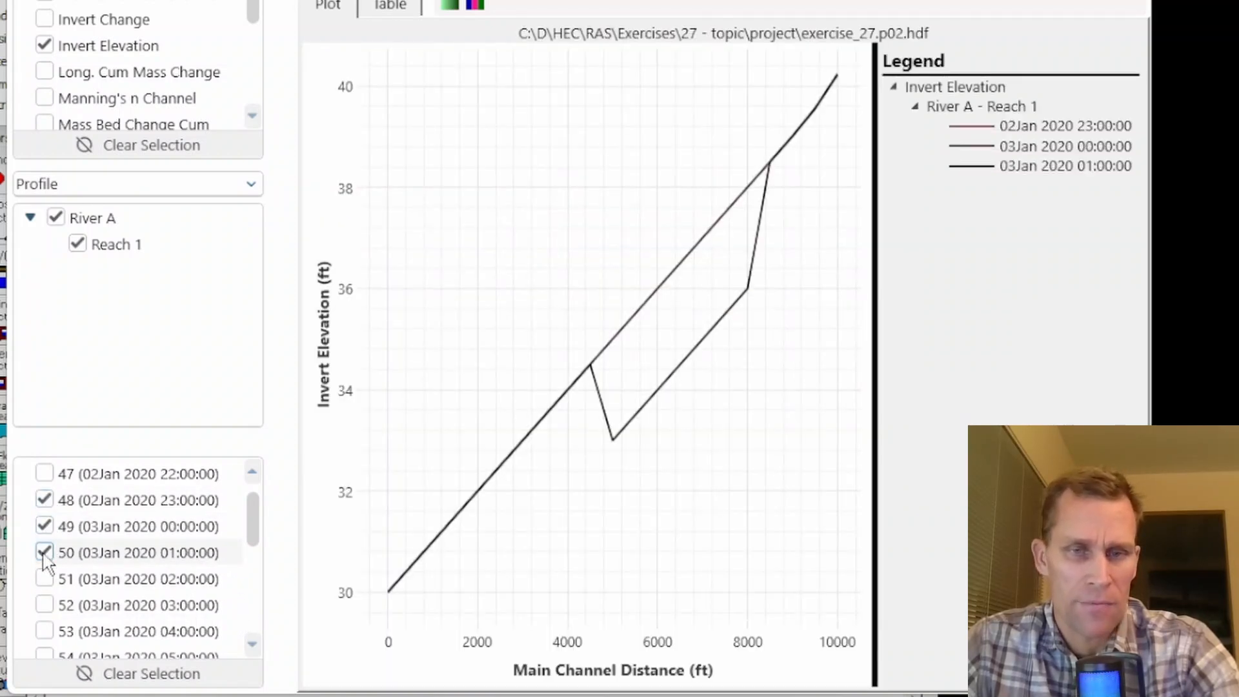
left_click(44, 500)
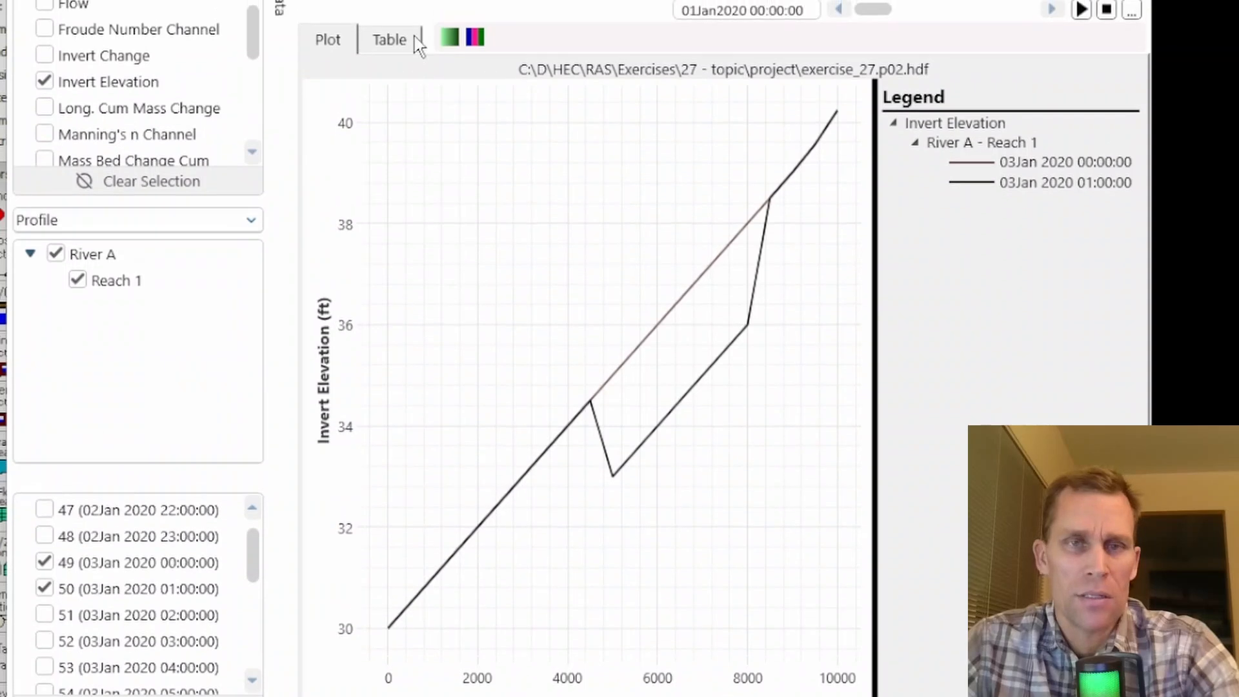
- Give the invert elevation profiles contrasting colours and add those for 10Jan 00:00, 18Jan 01:00, 25Jan 00:00 and 01Feb 2020 00:00
left_click(476, 37)
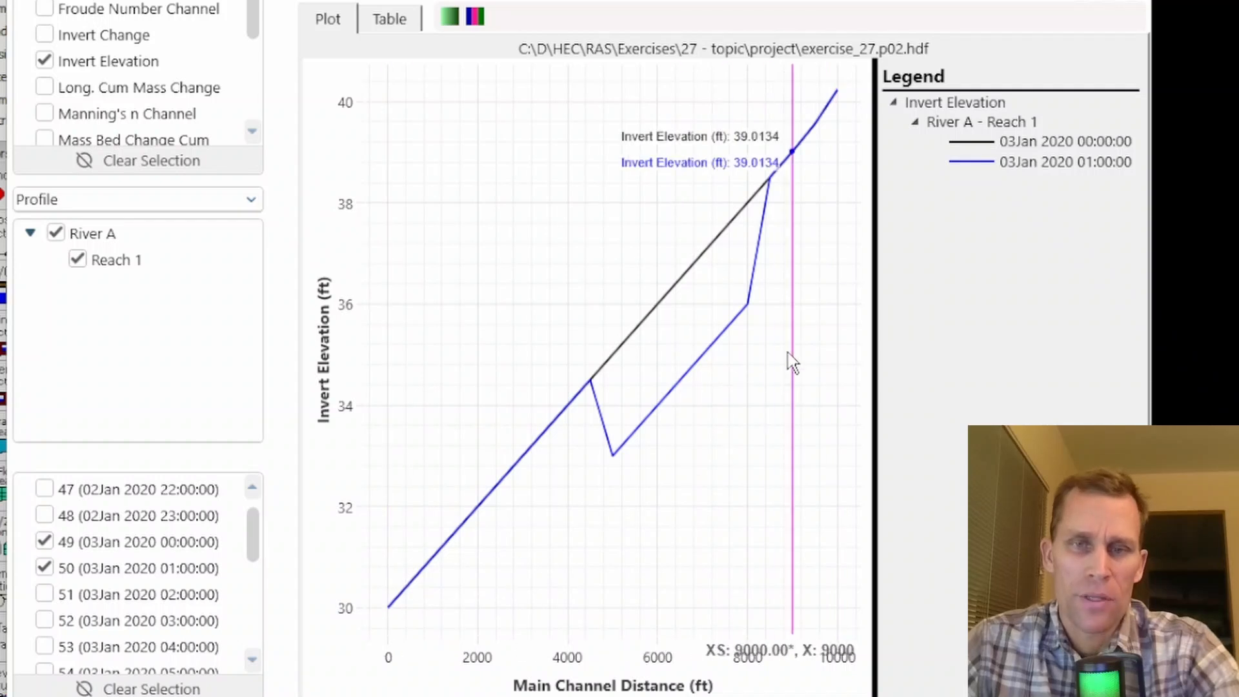
mouse_move(255, 555)
left_mouse_down()
mouse_move(248, 619)
mouse_move(248, 576)
left_mouse_up()
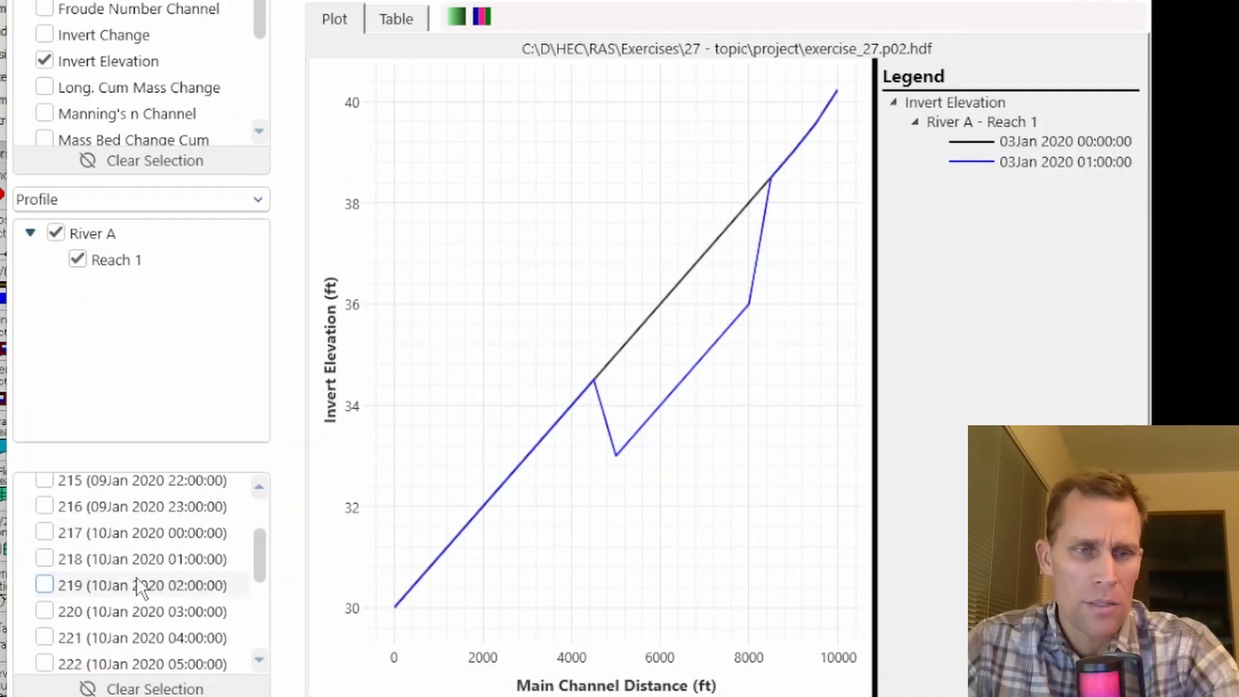
left_click(45, 533)
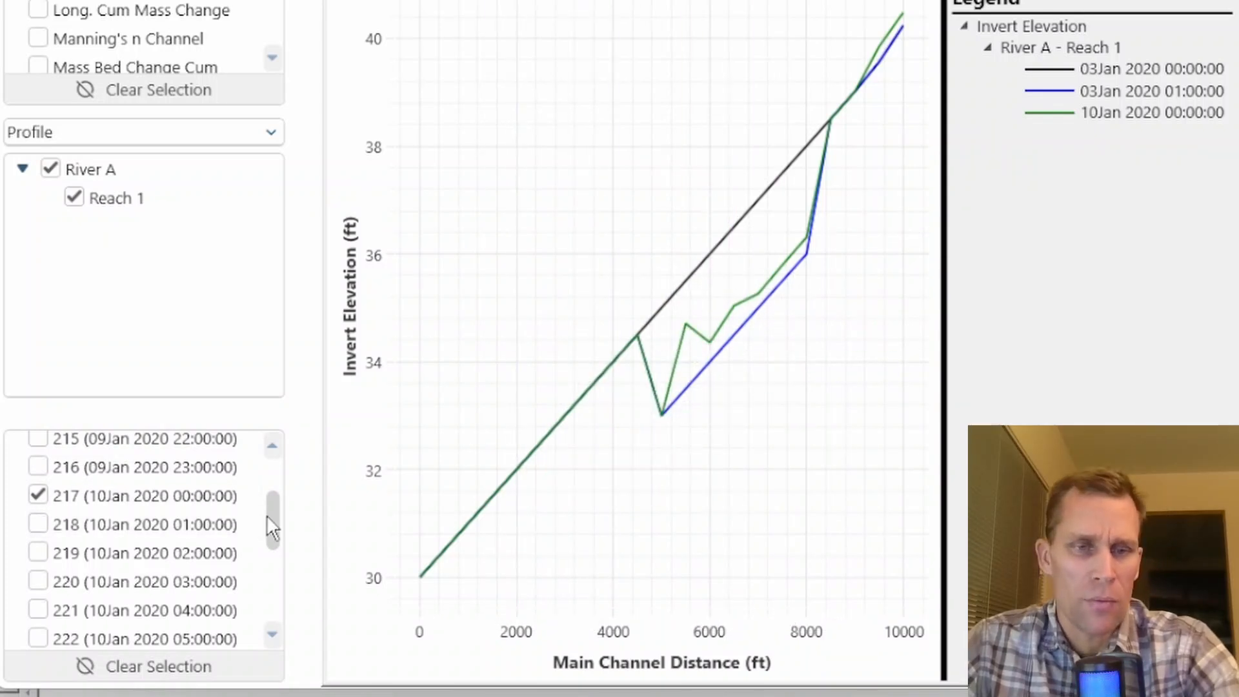
left_click_drag(272, 517, 272, 542)
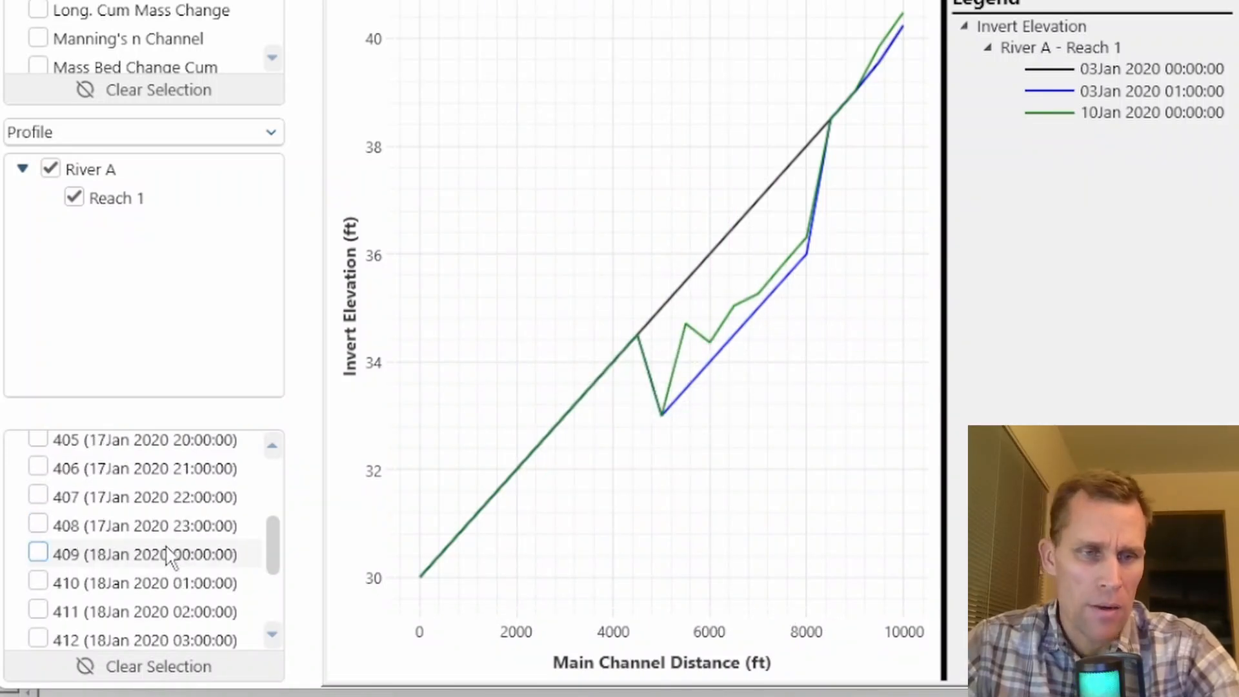
left_click(39, 583)
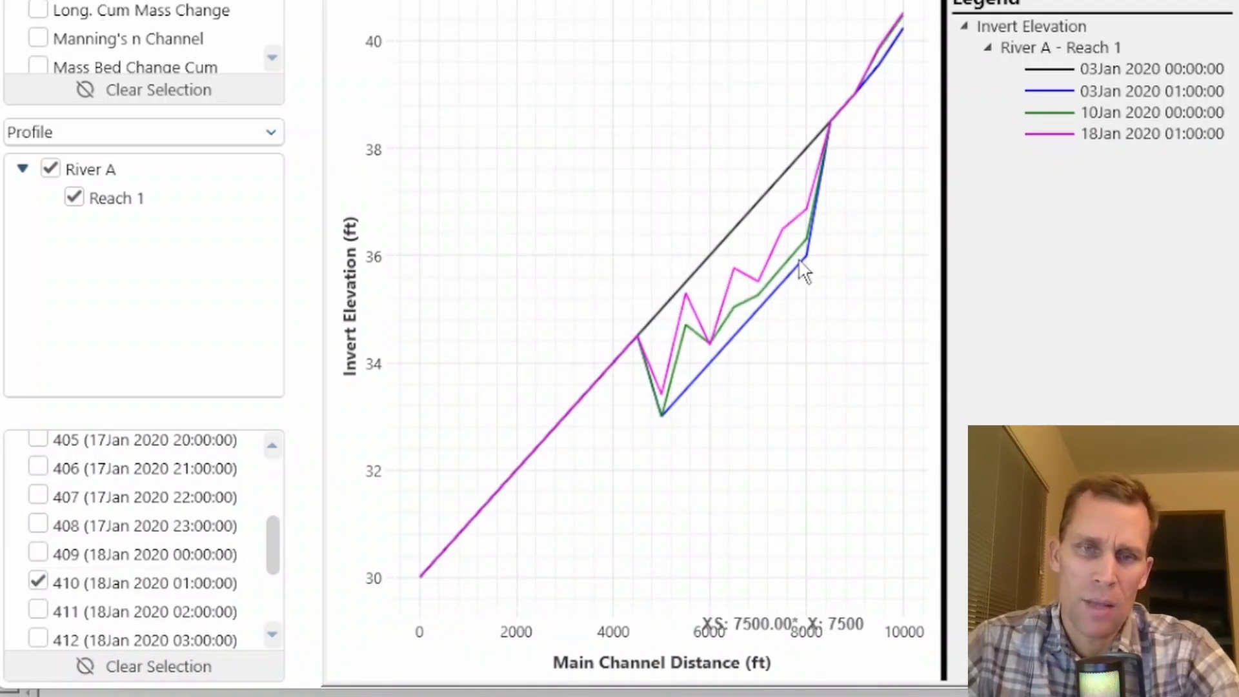
scroll(269, 617, "down", 20)
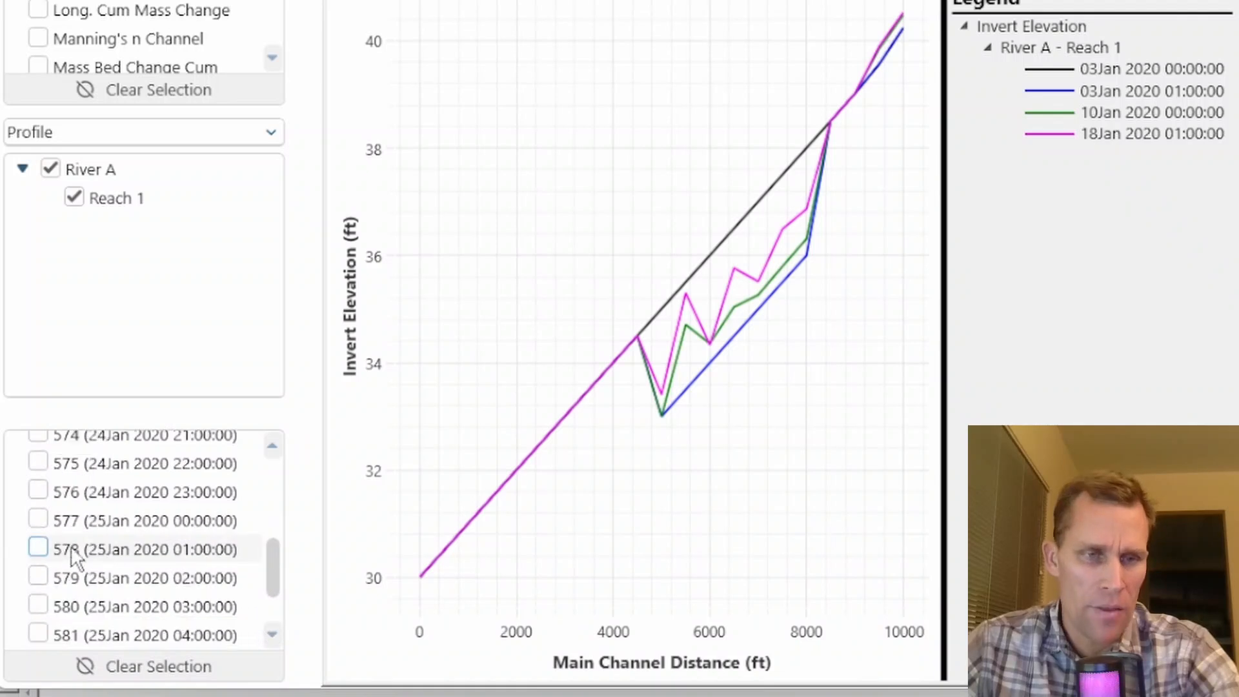
left_click(38, 520)
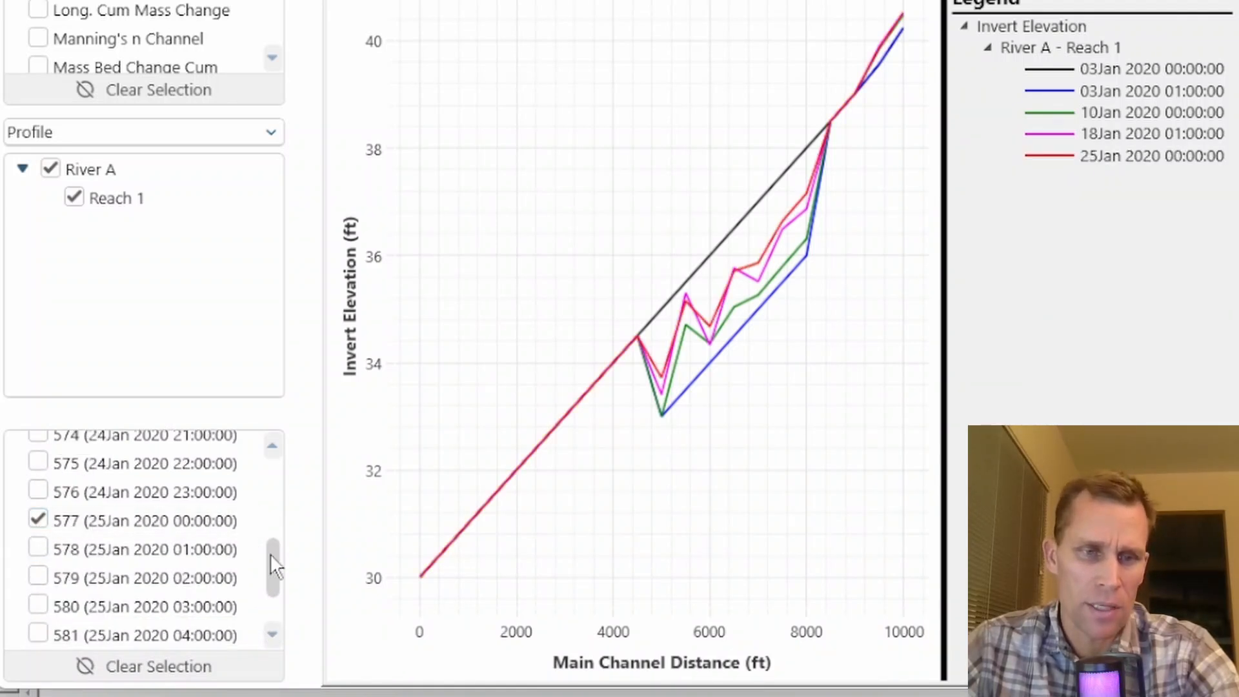
scroll(271, 567, "down", 20)
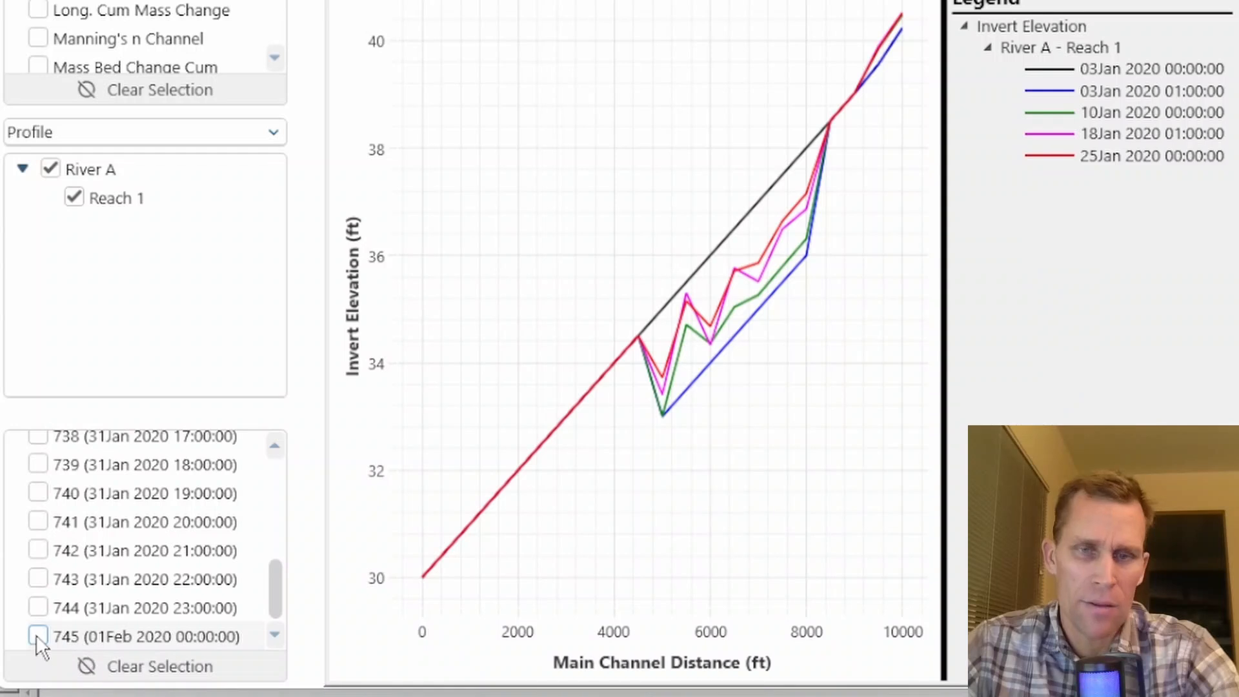
left_click(38, 636)
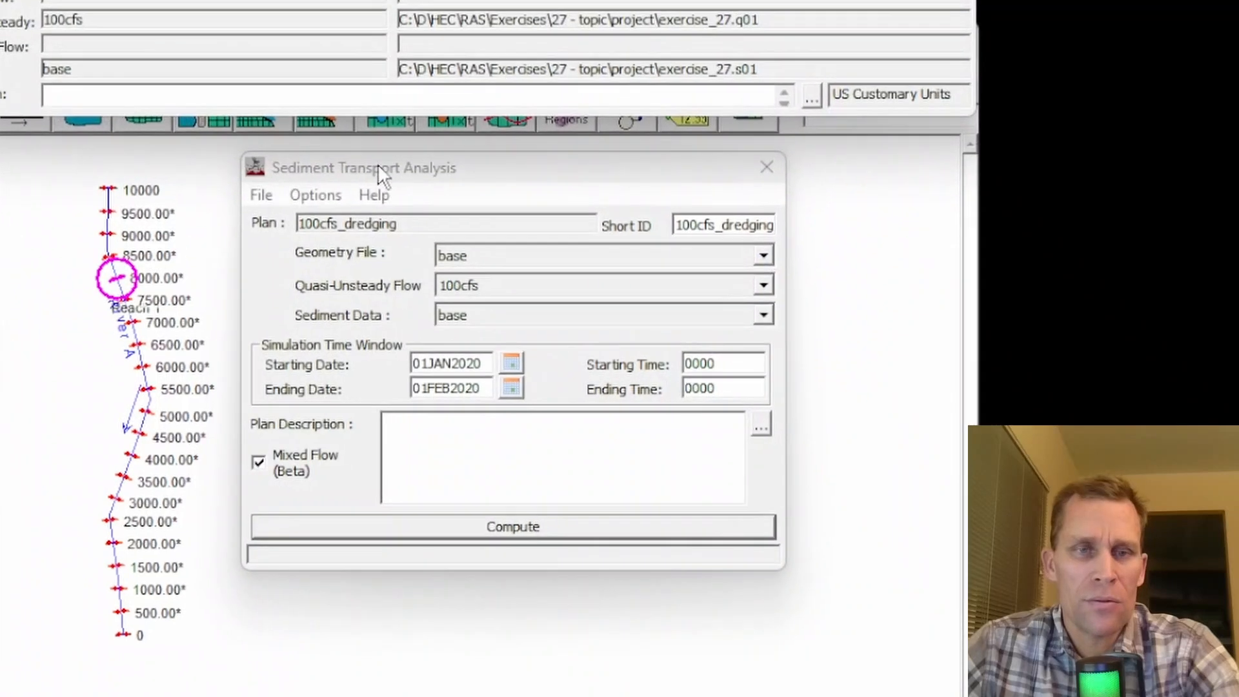
- Reopen the plan's dredging events and set the dredge elevation to 33 ft at river stations 4500, 4000, 3500 and 3000
left_click(304, 191)
left_click(327, 276)
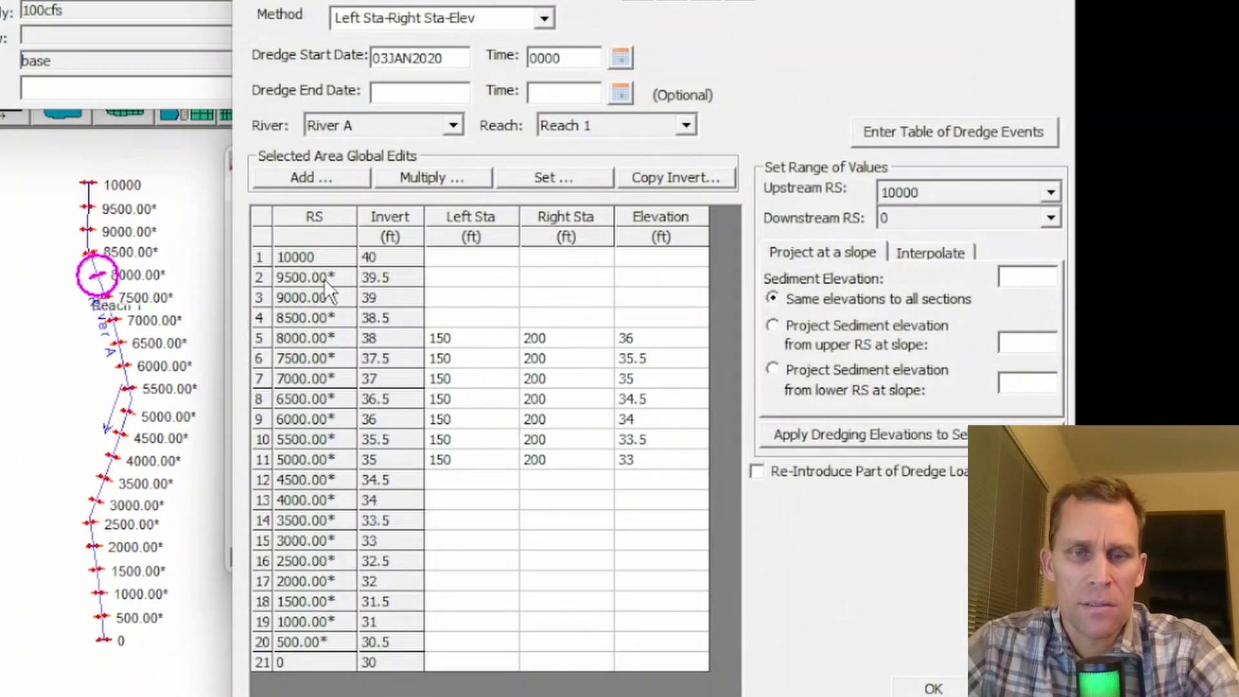
left_click(648, 479)
left_click(681, 463)
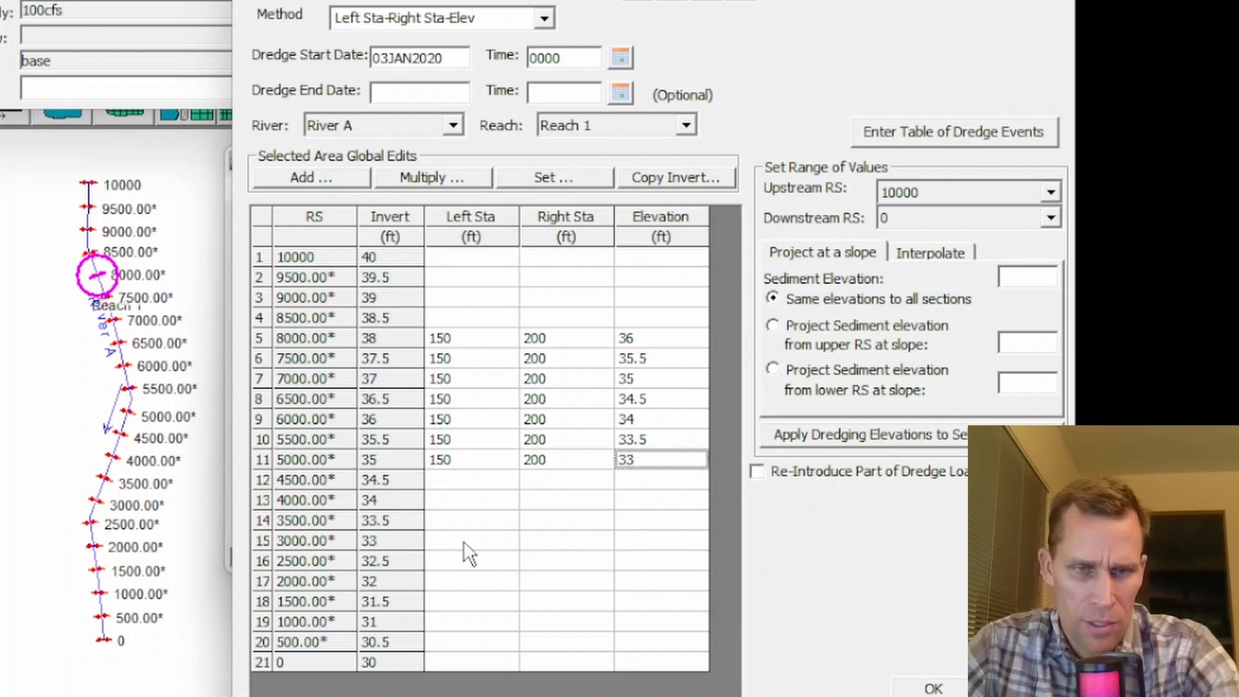
left_click_drag(466, 542, 641, 521)
left_click(633, 480)
type("33")
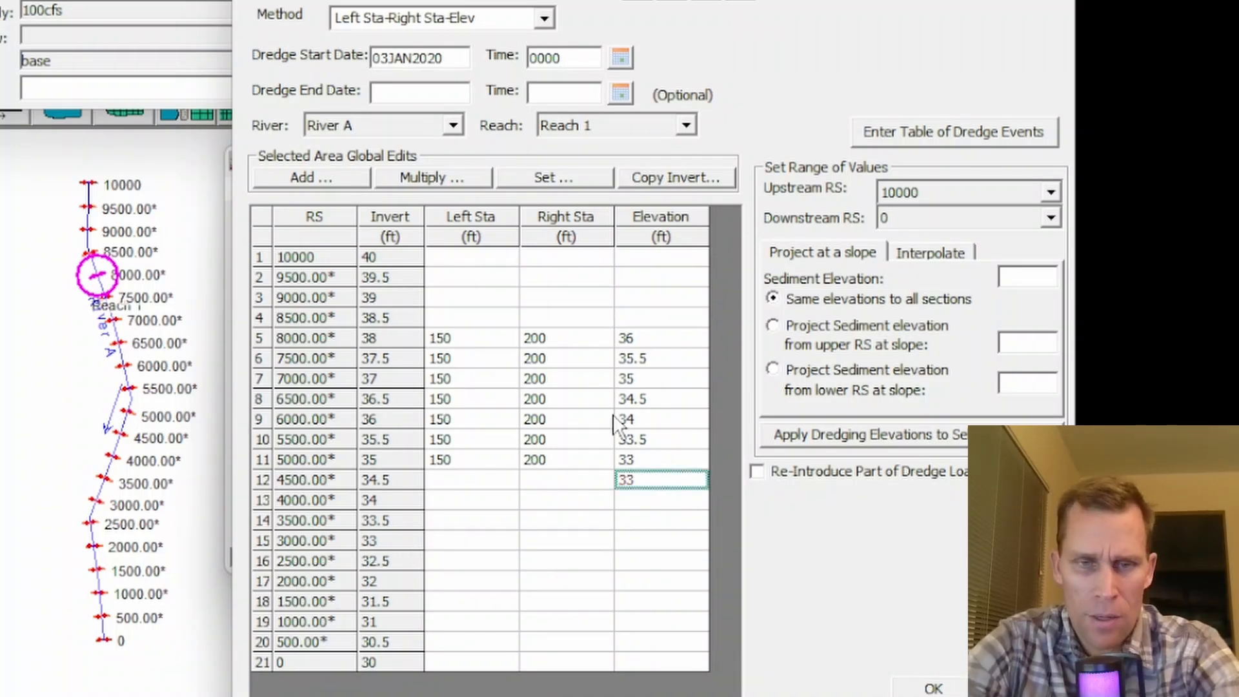
key("Return")
type("33")
key("Return")
type("33")
key("Return")
type("3")
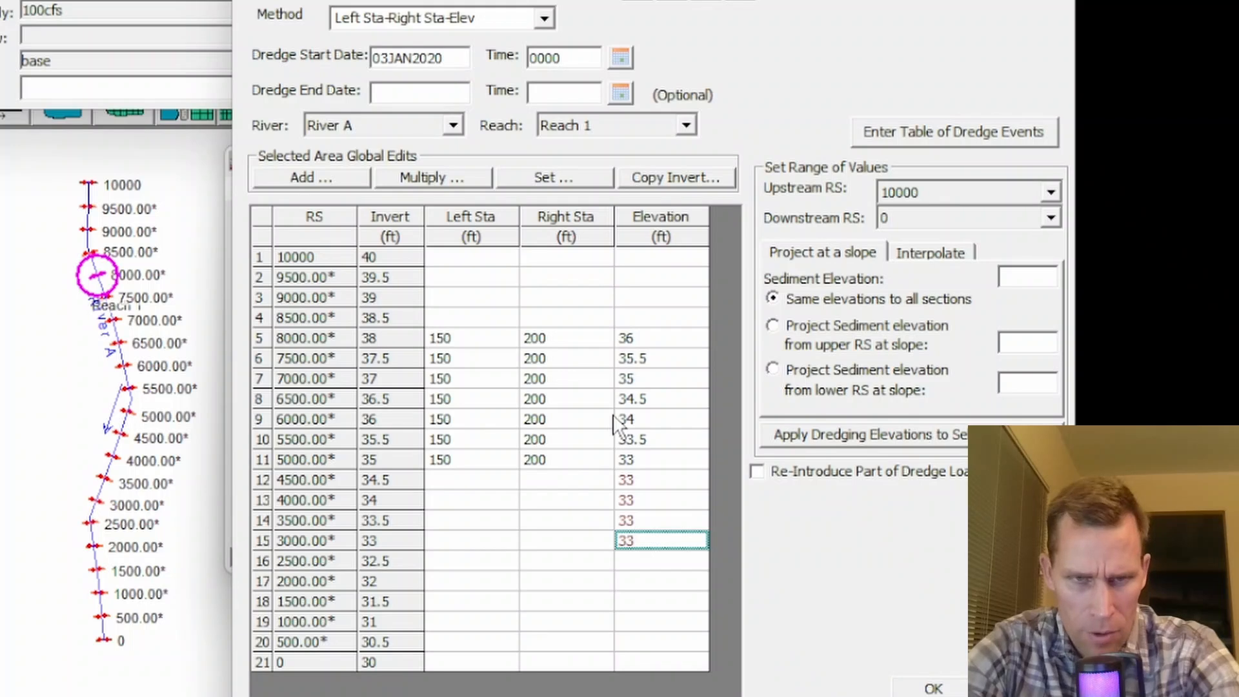
key("Return")
- Set the left station to 150 and right station to 200 for river stations 4500 through 3000, and accept the dredging events
left_click_drag(478, 479, 475, 526)
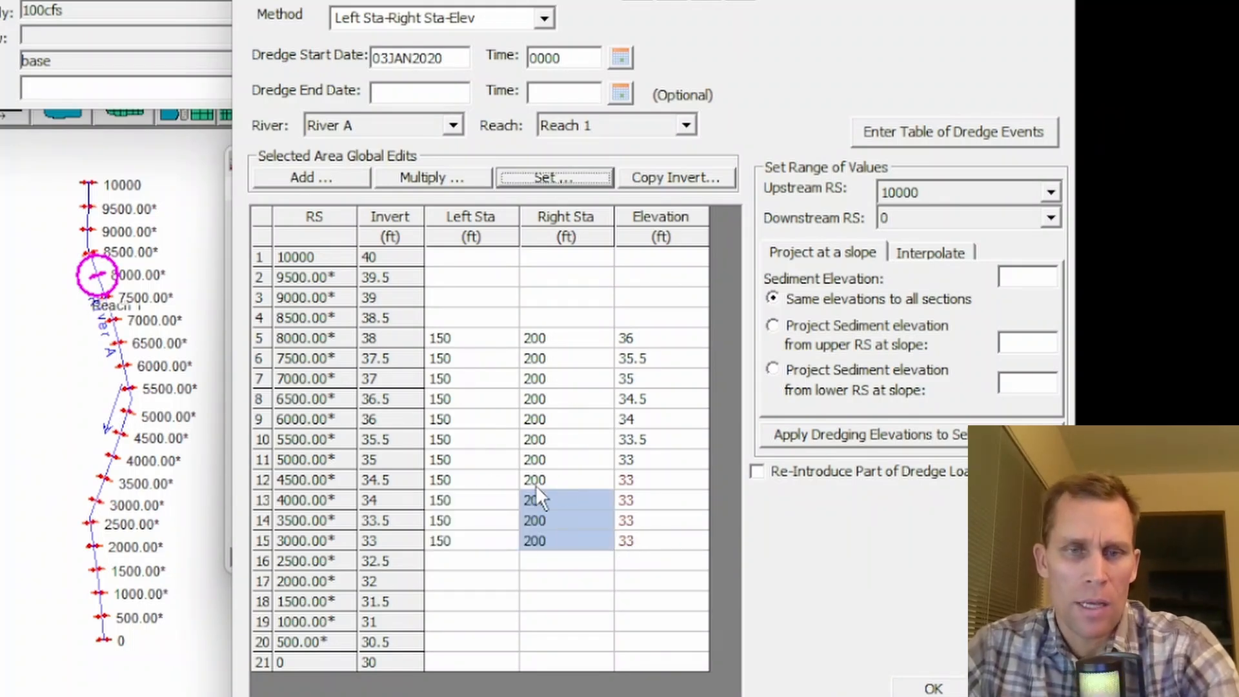
left_click_drag(456, 464, 460, 520)
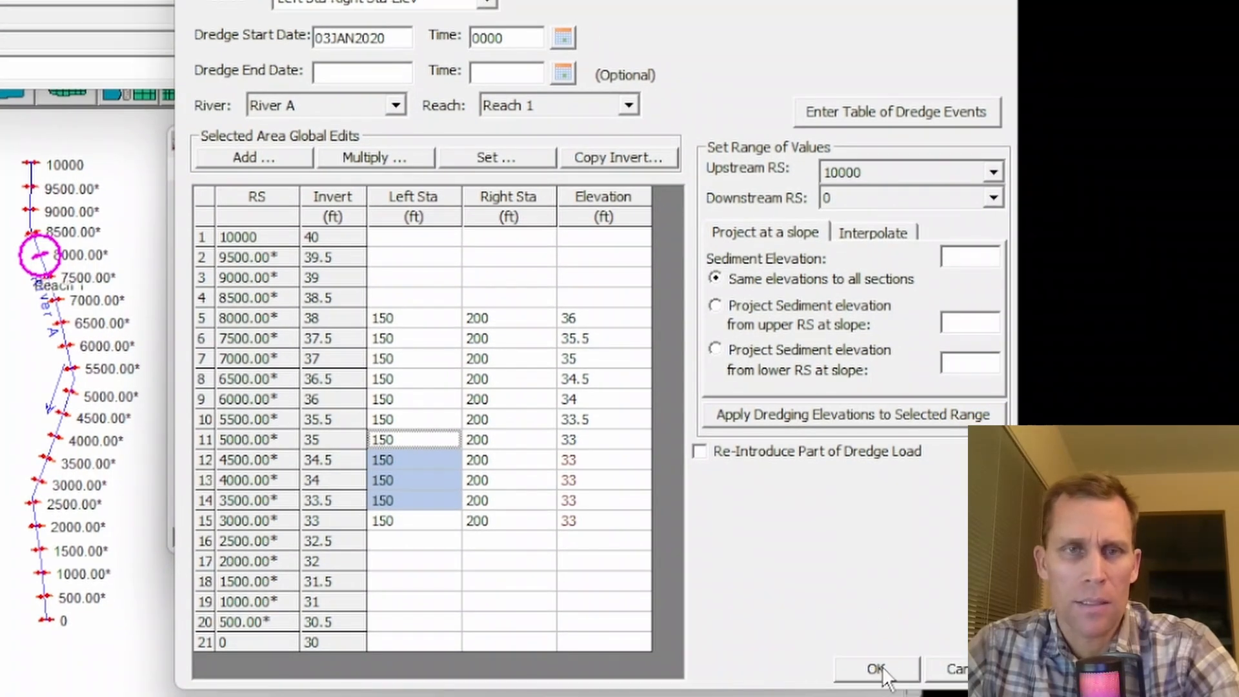
left_click(882, 667)
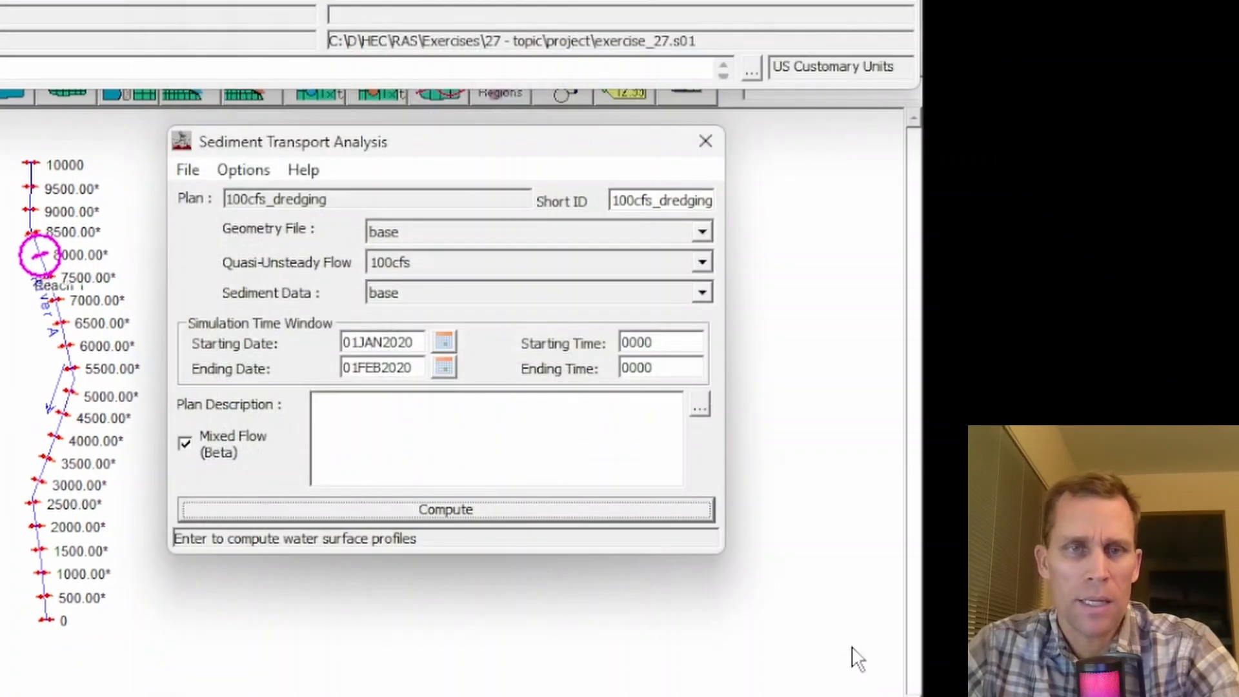
- Save the 100cfs_dredging plan, compute it with the extended dredging event, and close the computation window
left_click(186, 169)
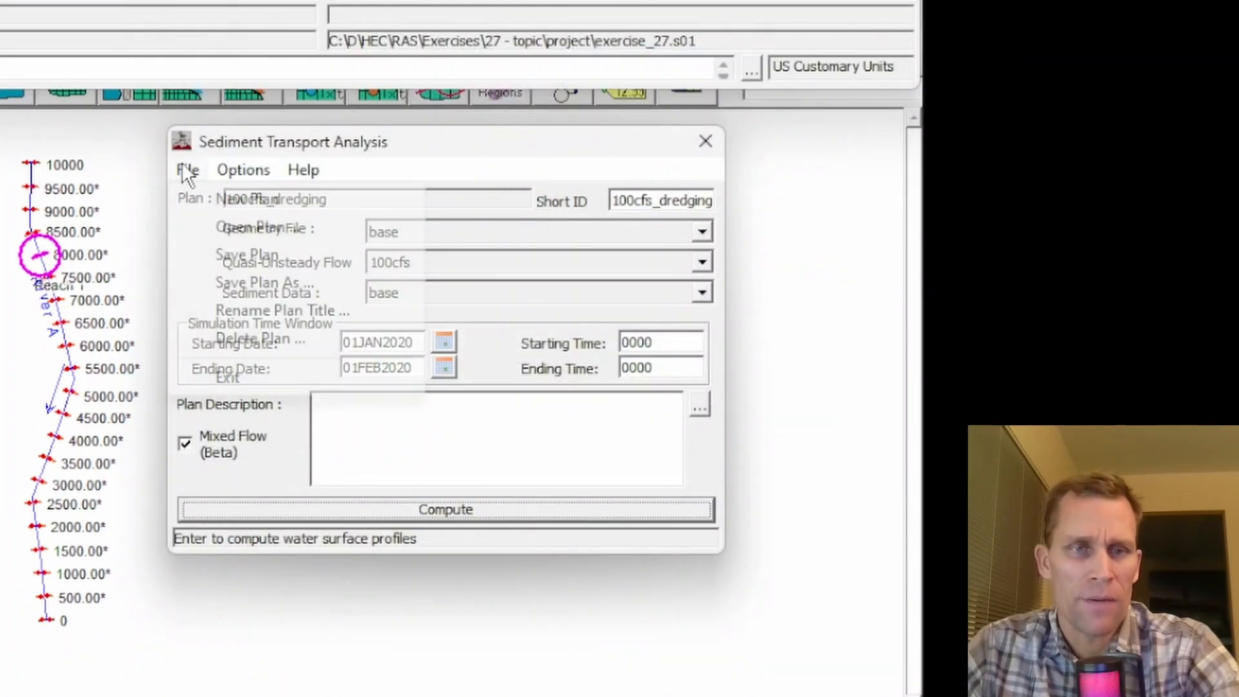
left_click(226, 258)
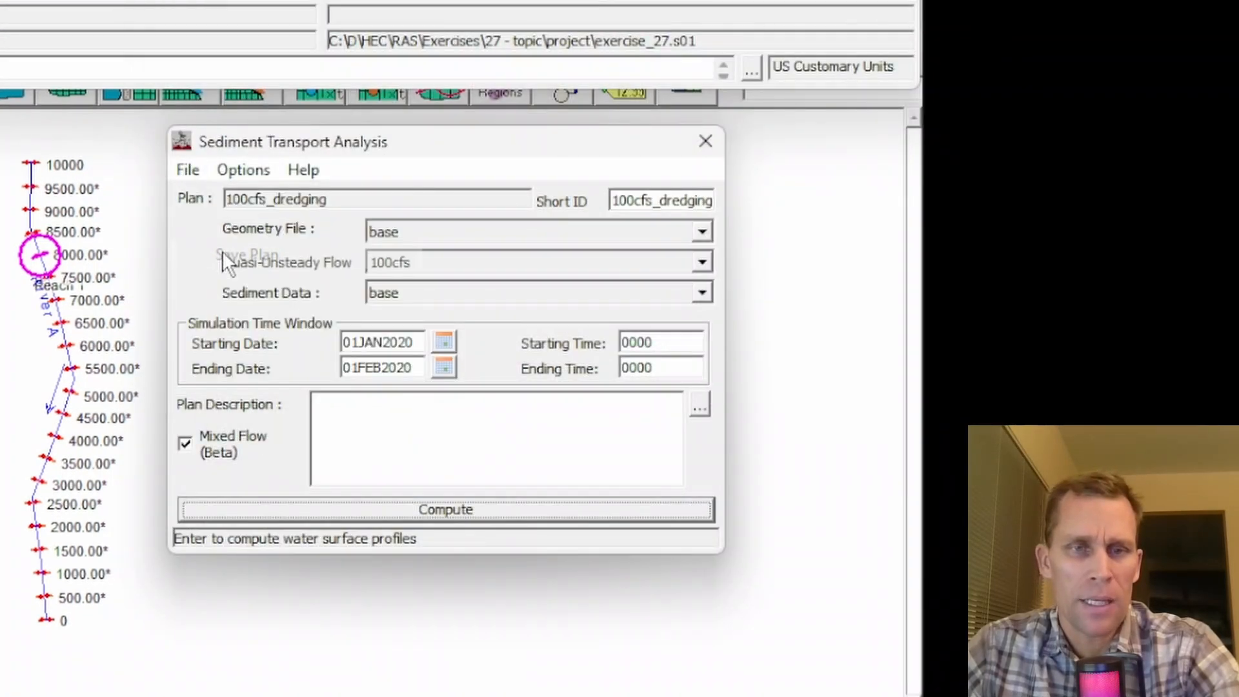
left_click(416, 509)
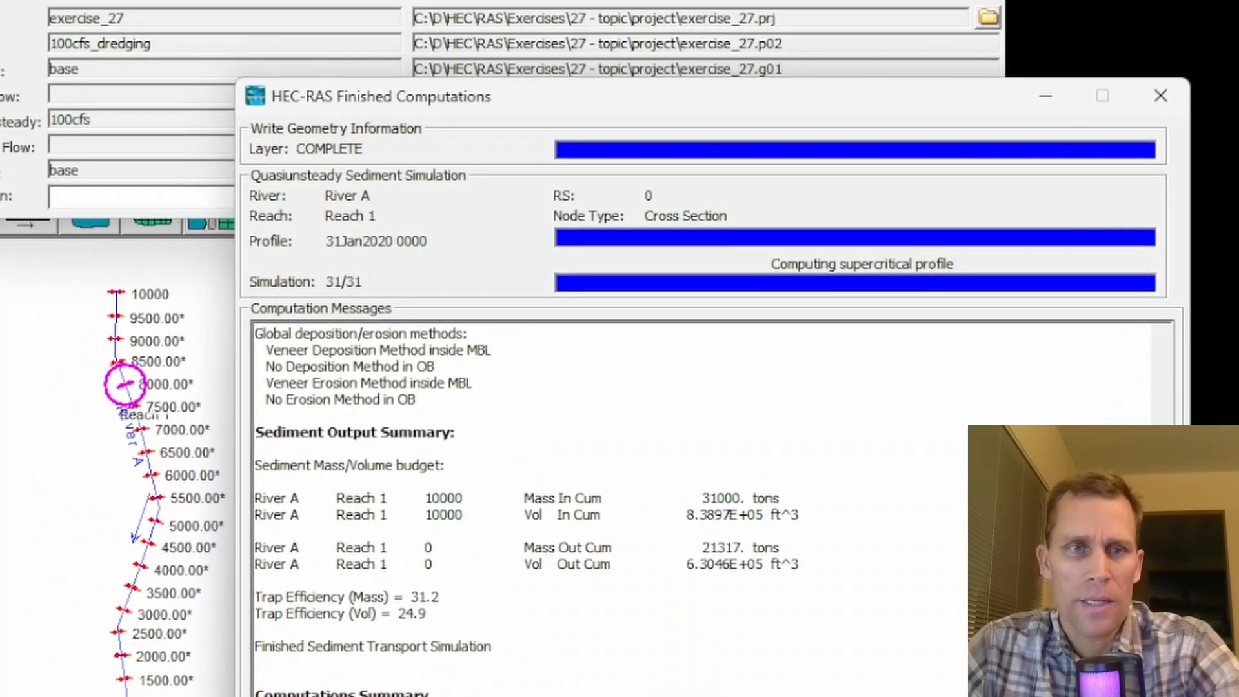
left_click(1163, 95)
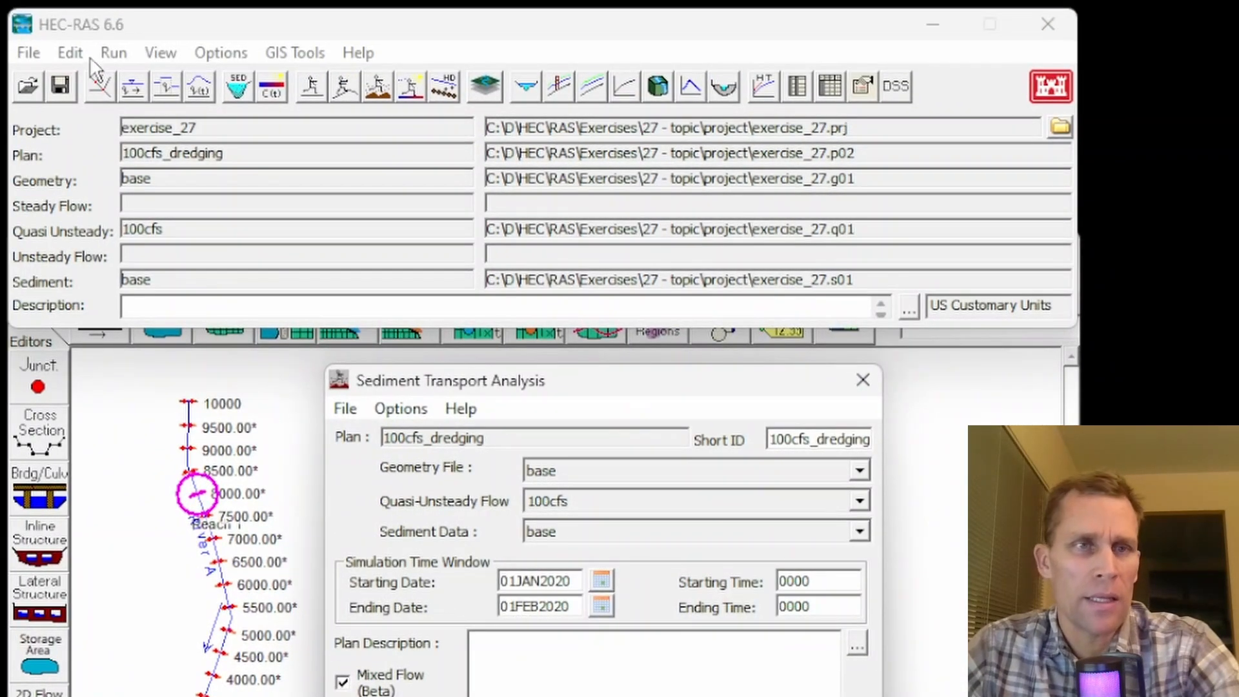
- Open the sediment output viewer and show Invert Elevation as a profile plot for River A, Reach 1
left_click(114, 53)
mouse_move(160, 53)
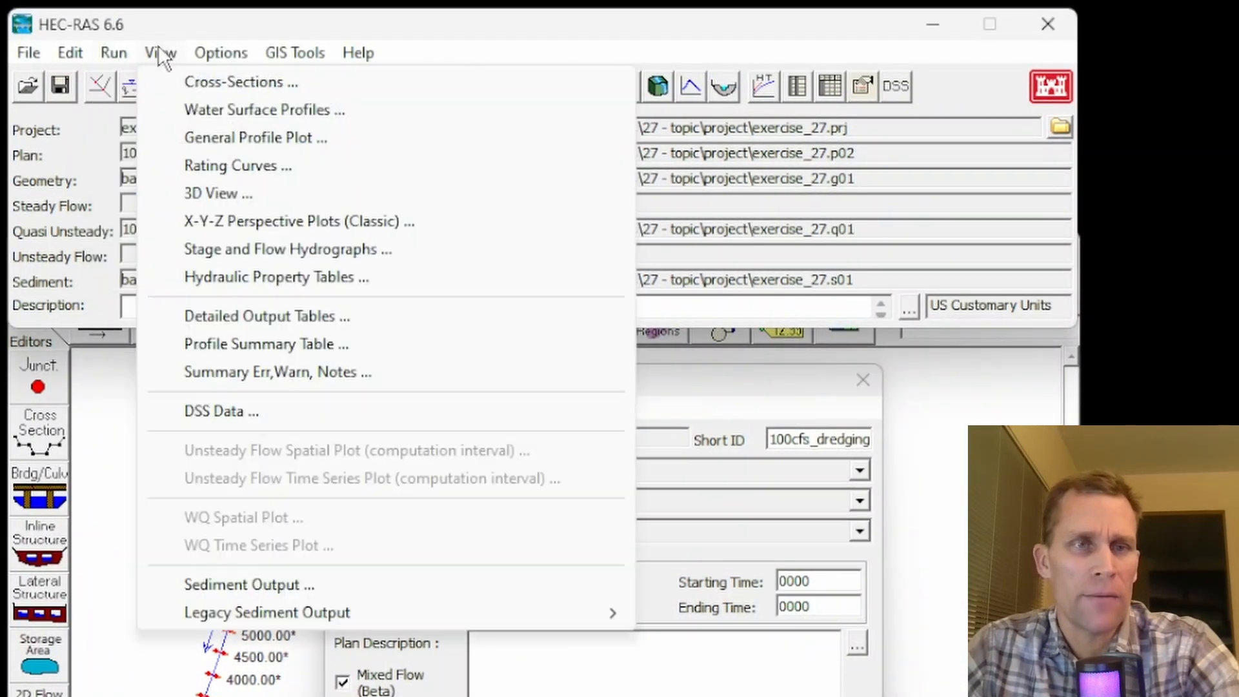
left_click(245, 585)
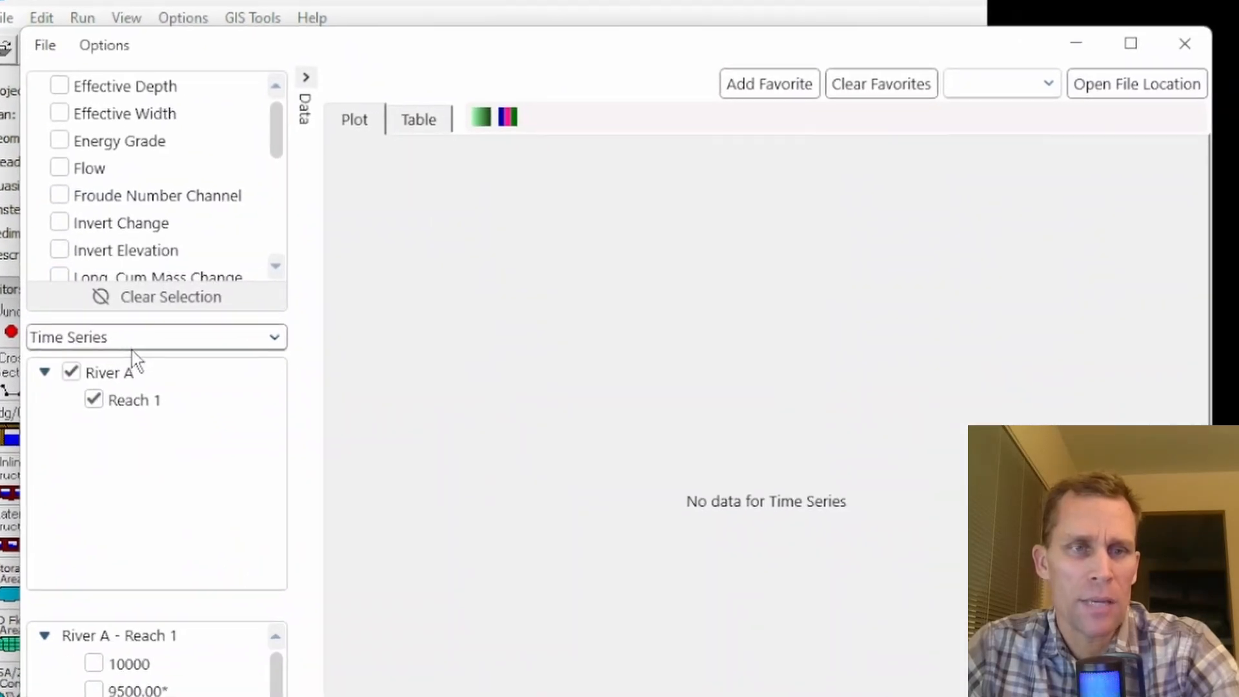
left_click(155, 368)
left_click(51, 371)
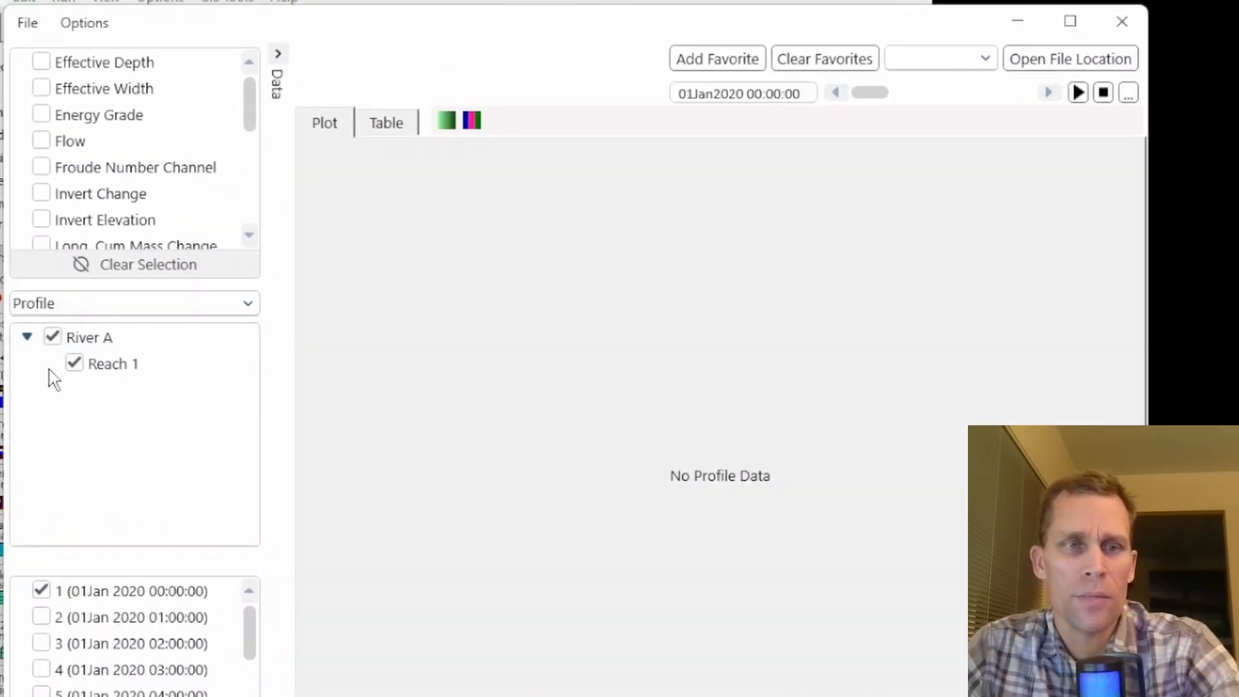
scroll(144, 191, "down", 2)
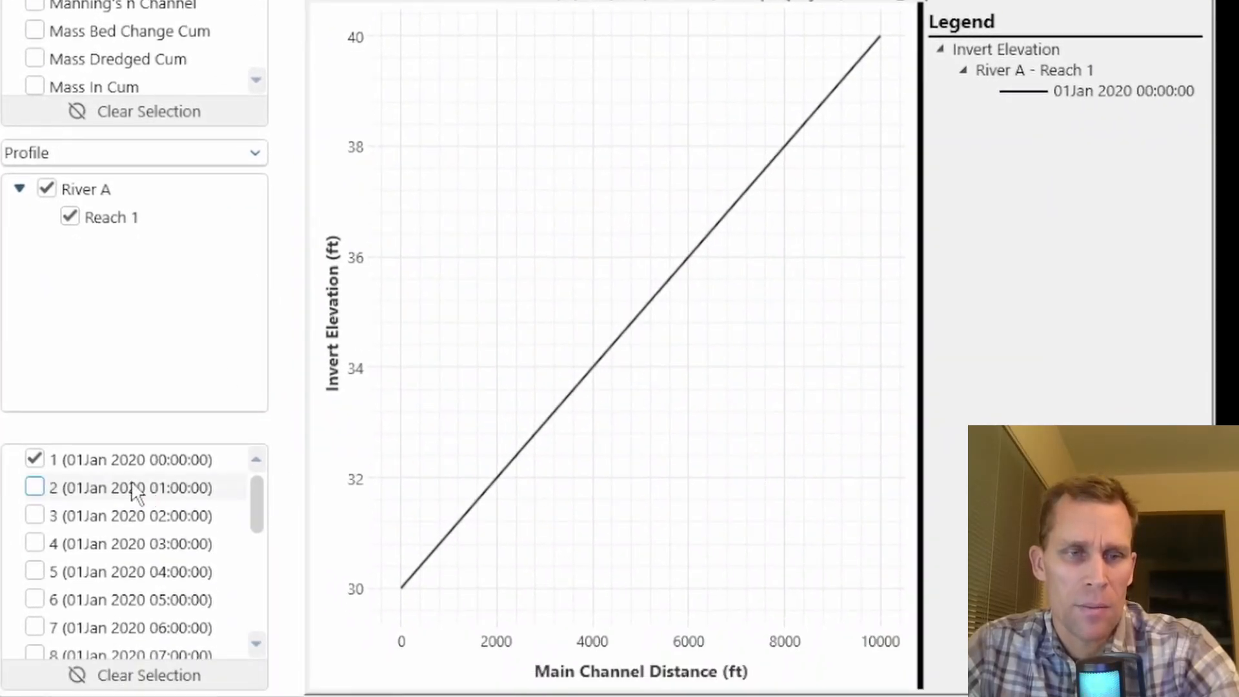
- Replace the 01Jan 2020 profile with those for 03Jan 2020 00:00 and 03Jan 2020 01:00
left_click(35, 460)
scroll(37, 483, "down", 15)
left_click(36, 479)
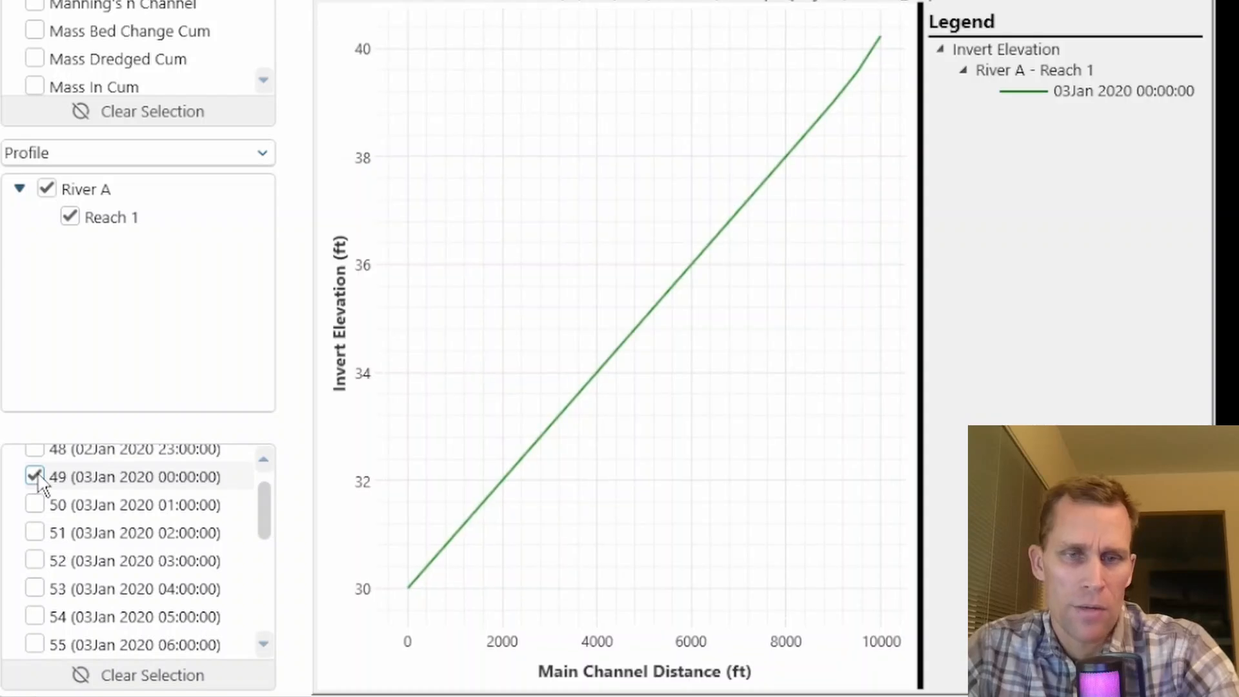
left_click(36, 504)
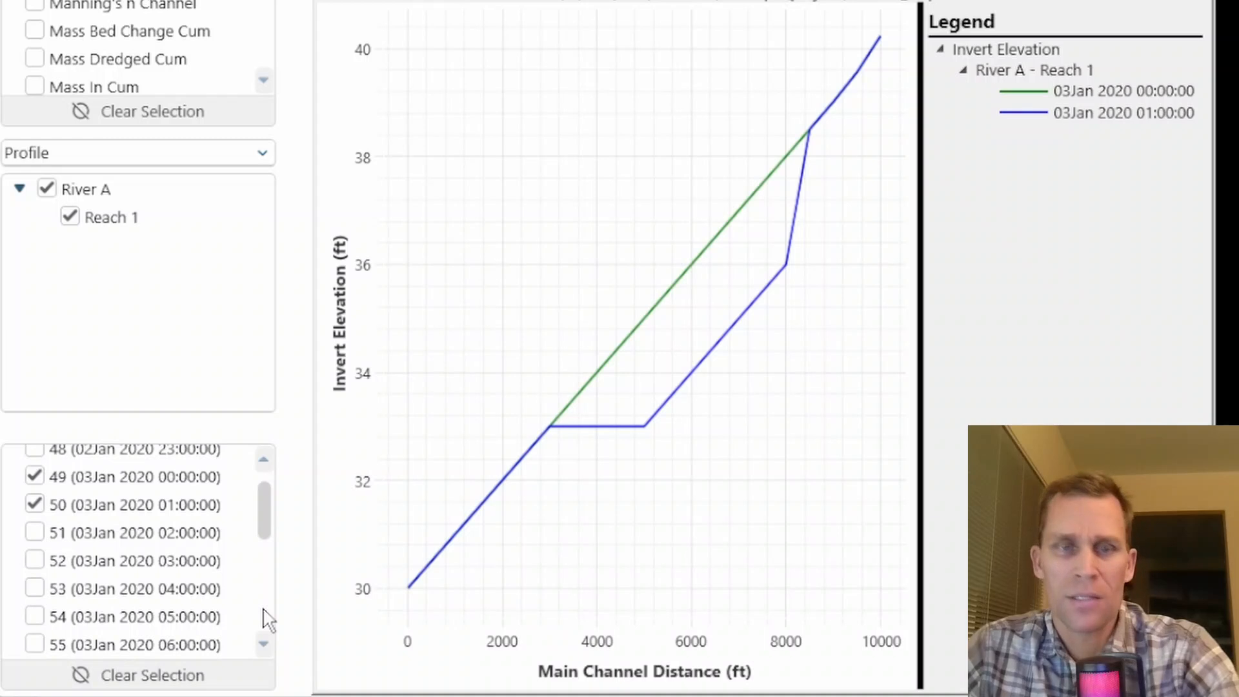
- Add the invert elevation profiles for 10Jan, 18Jan, 25Jan and 01Feb 2020, each at 00:00, to examine the dredged reach refilling
scroll(267, 619, "down", 15)
left_click(35, 526)
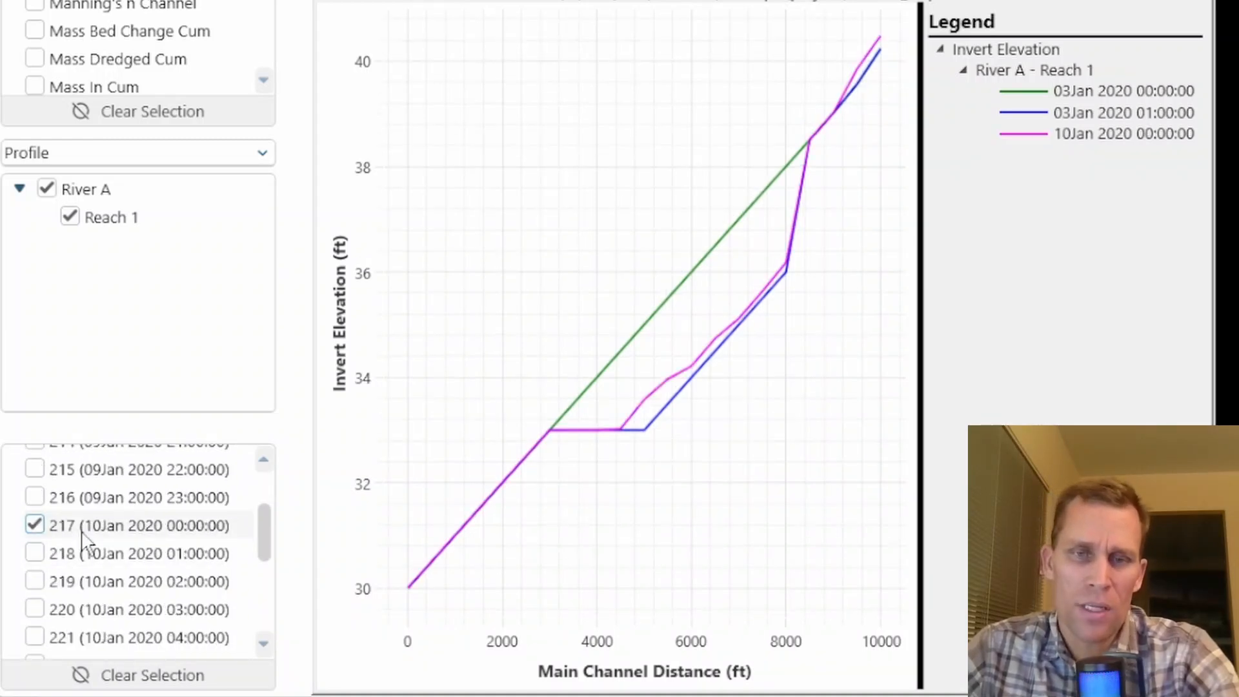
scroll(84, 539, "down", 15)
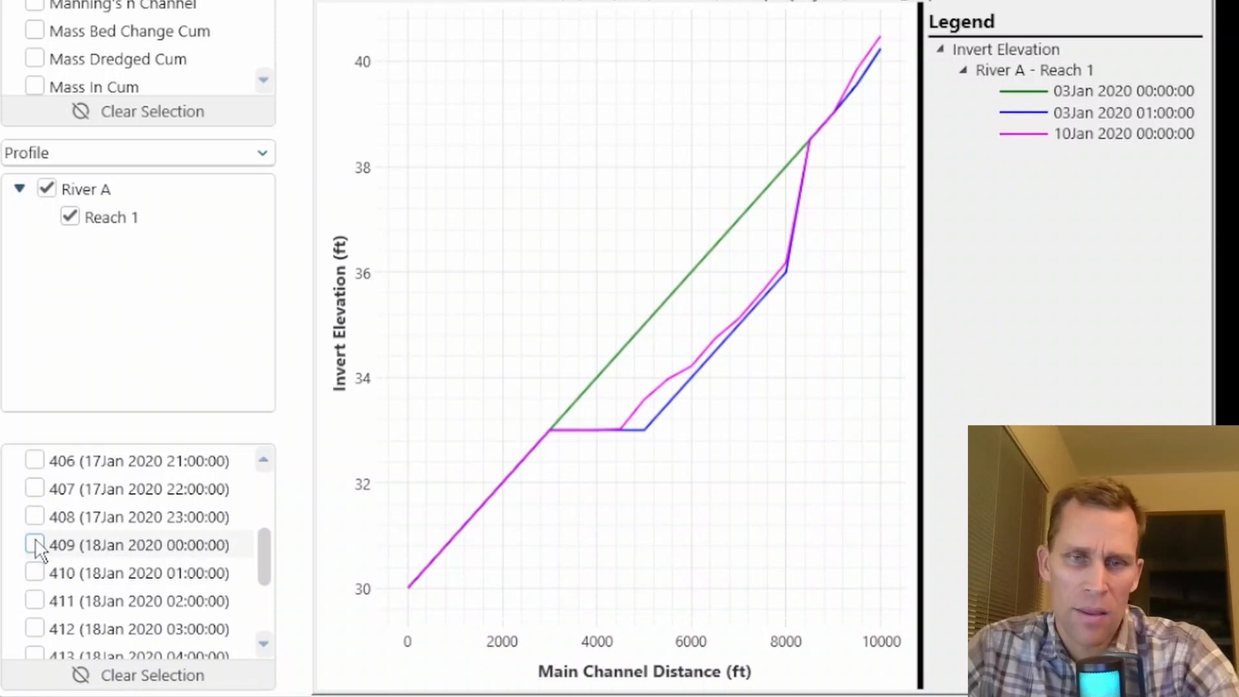
left_click(34, 546)
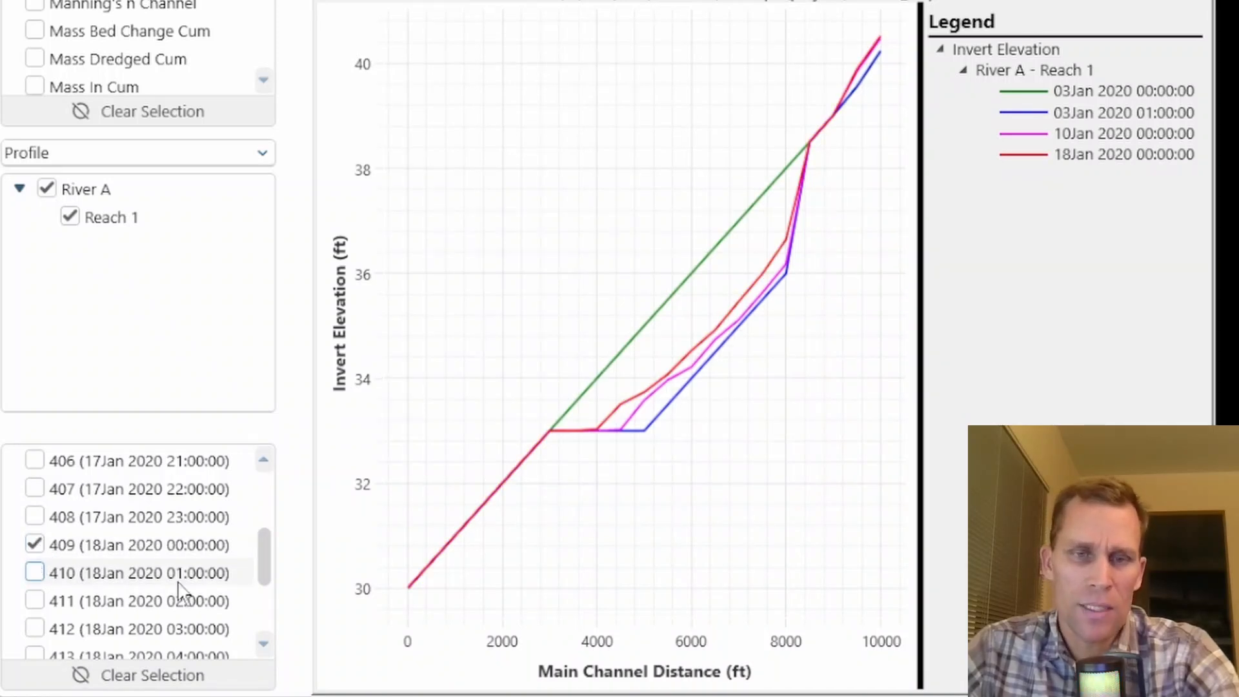
scroll(130, 575, "down", 13)
left_click(36, 539)
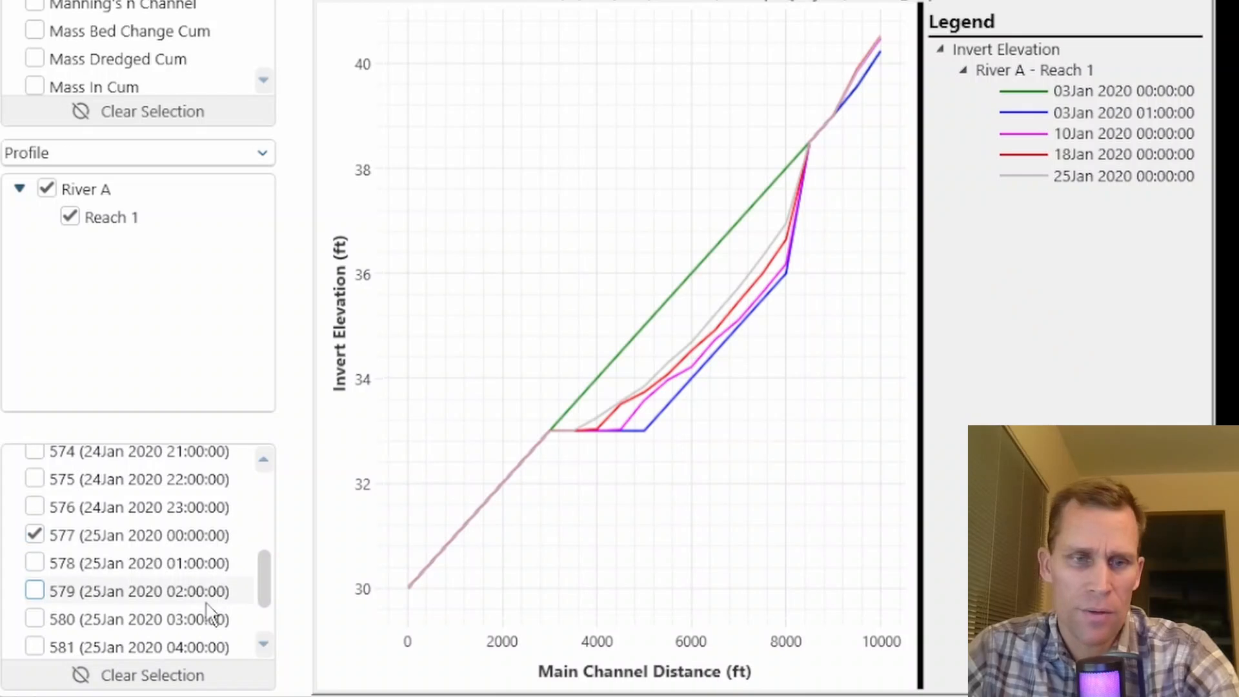
scroll(262, 586, "down", 13)
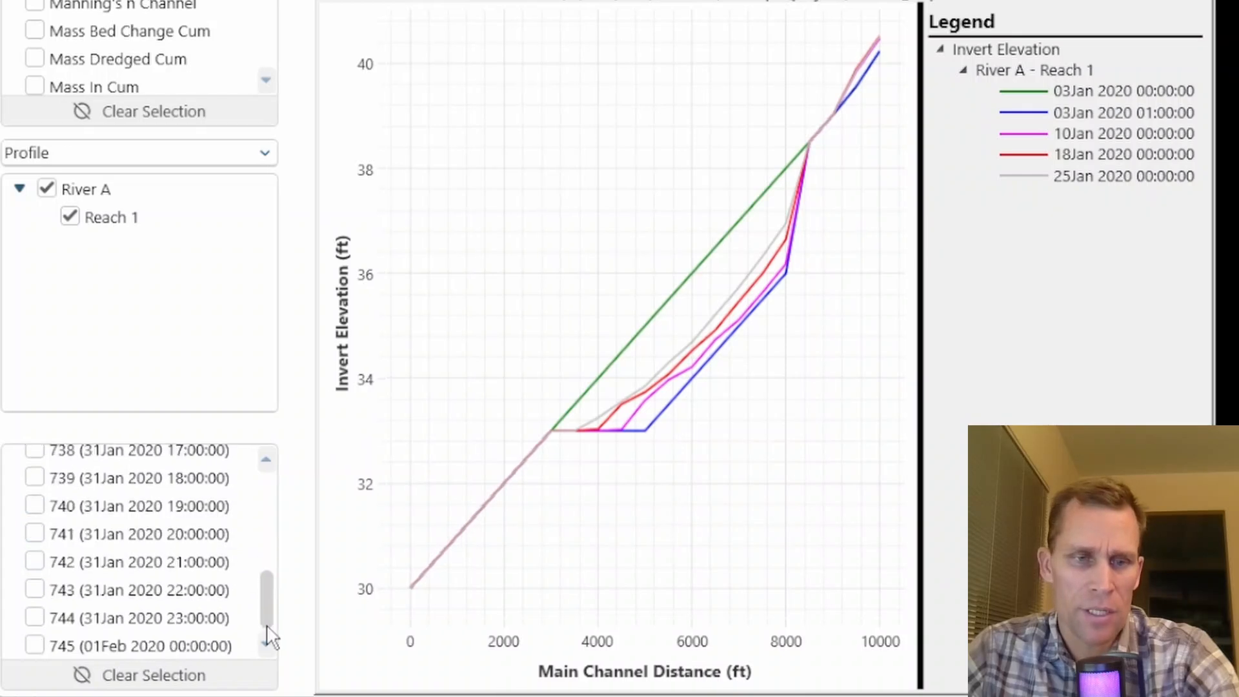
left_click(35, 646)
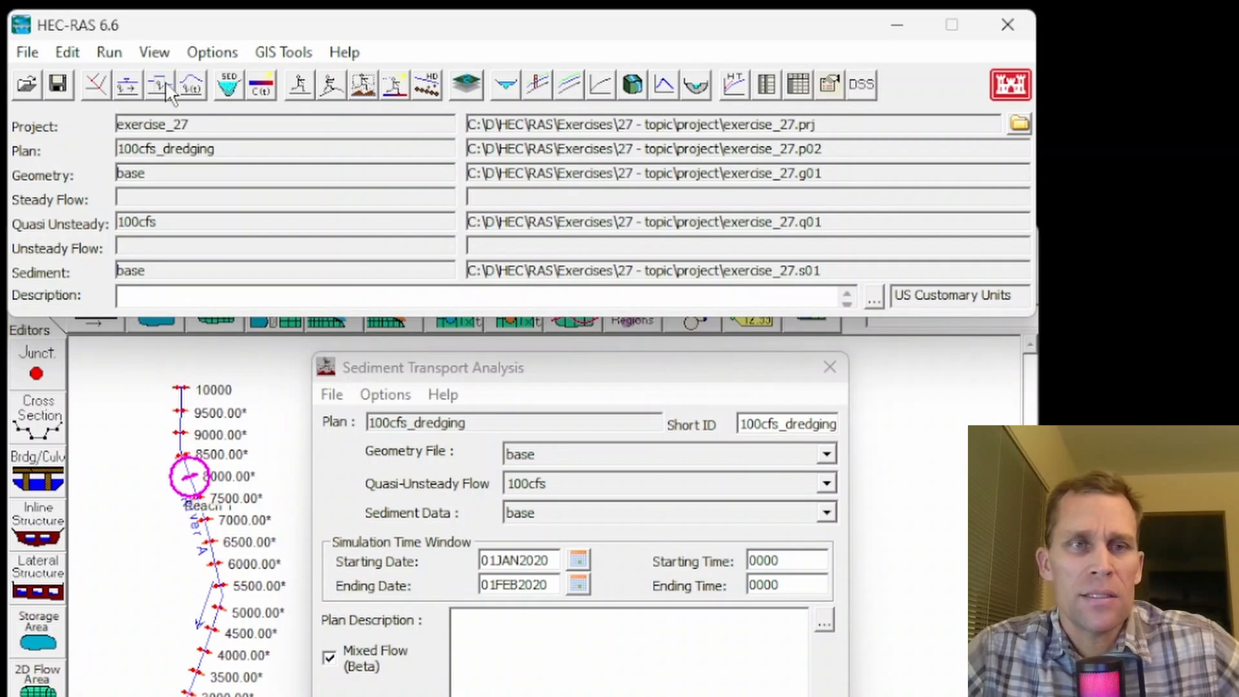
- Open the quasi-unsteady flow data and save a copy titled 300cfs in the project folder
left_click(162, 92)
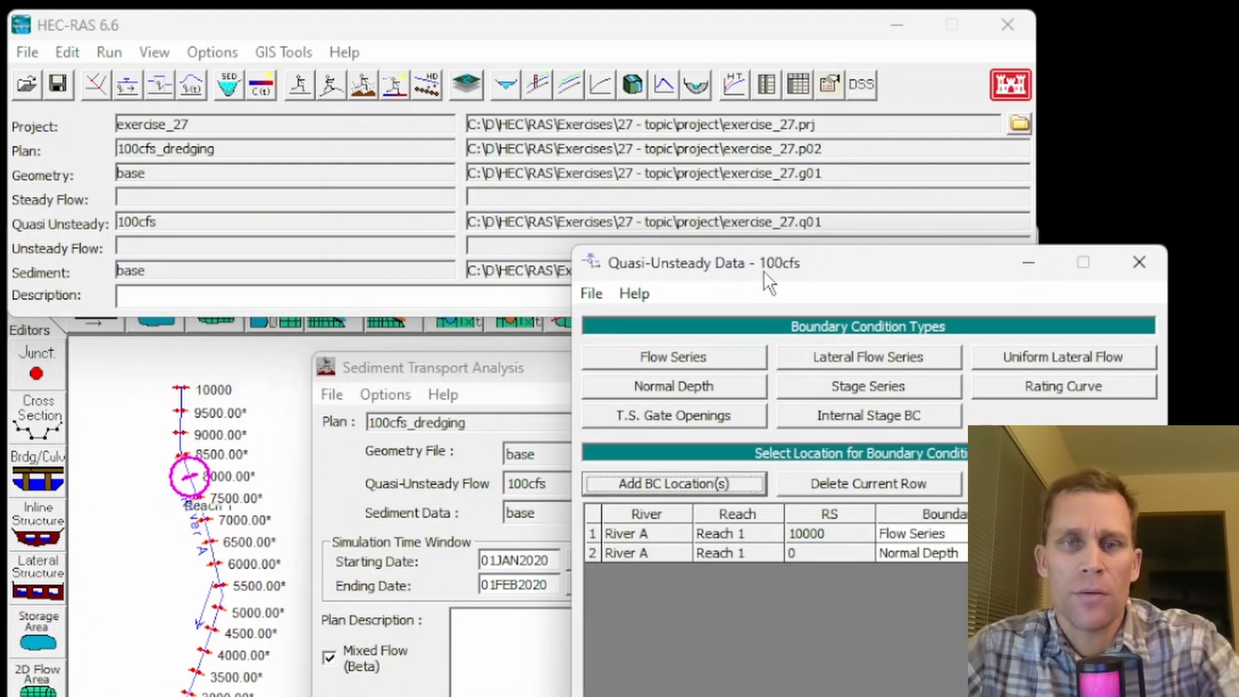
left_click_drag(768, 282, 537, 314)
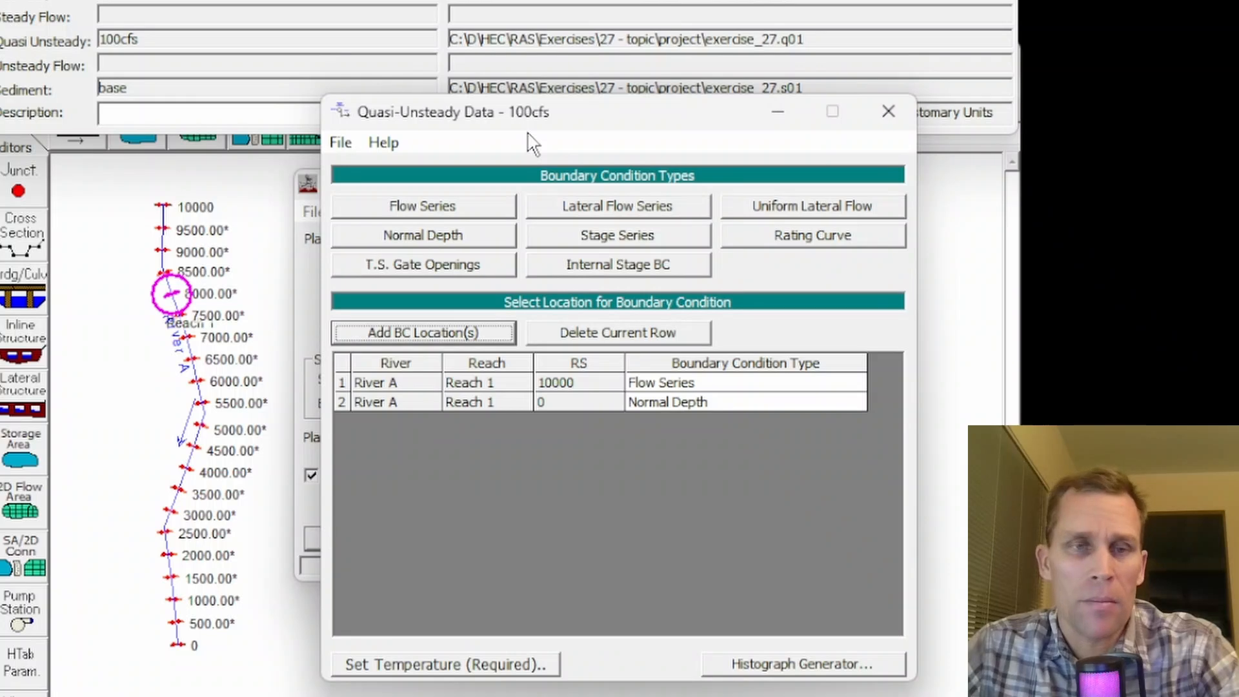
left_click(342, 145)
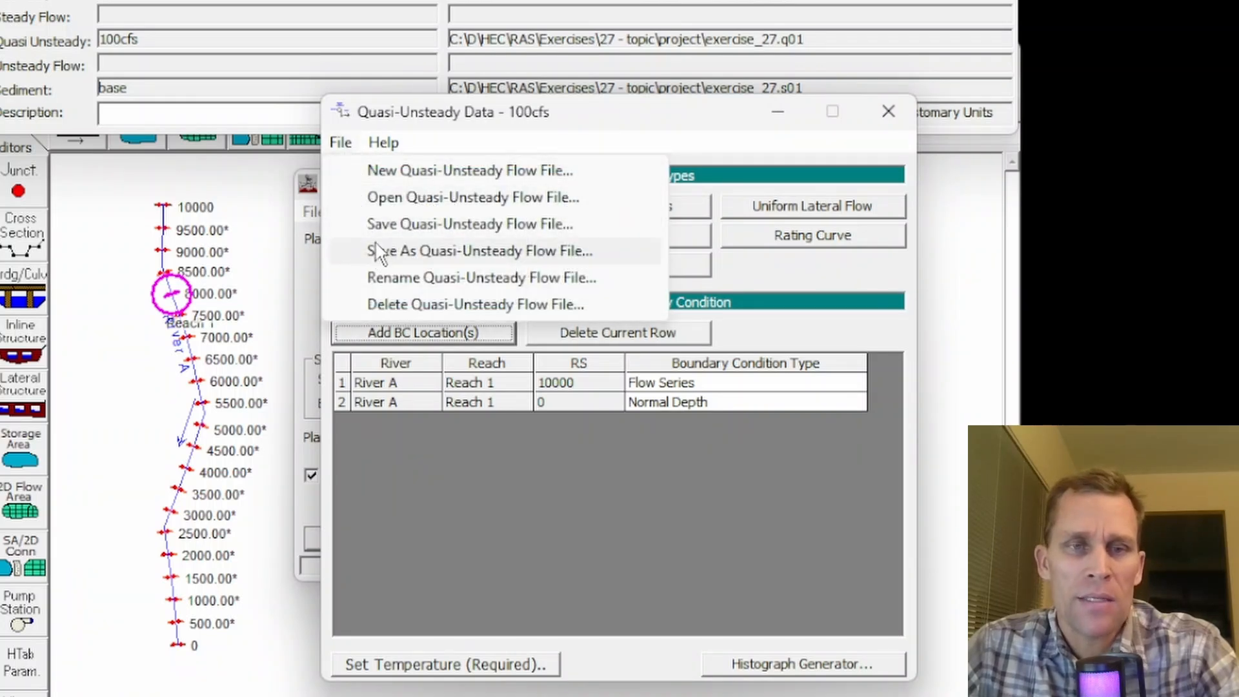
left_click(440, 250)
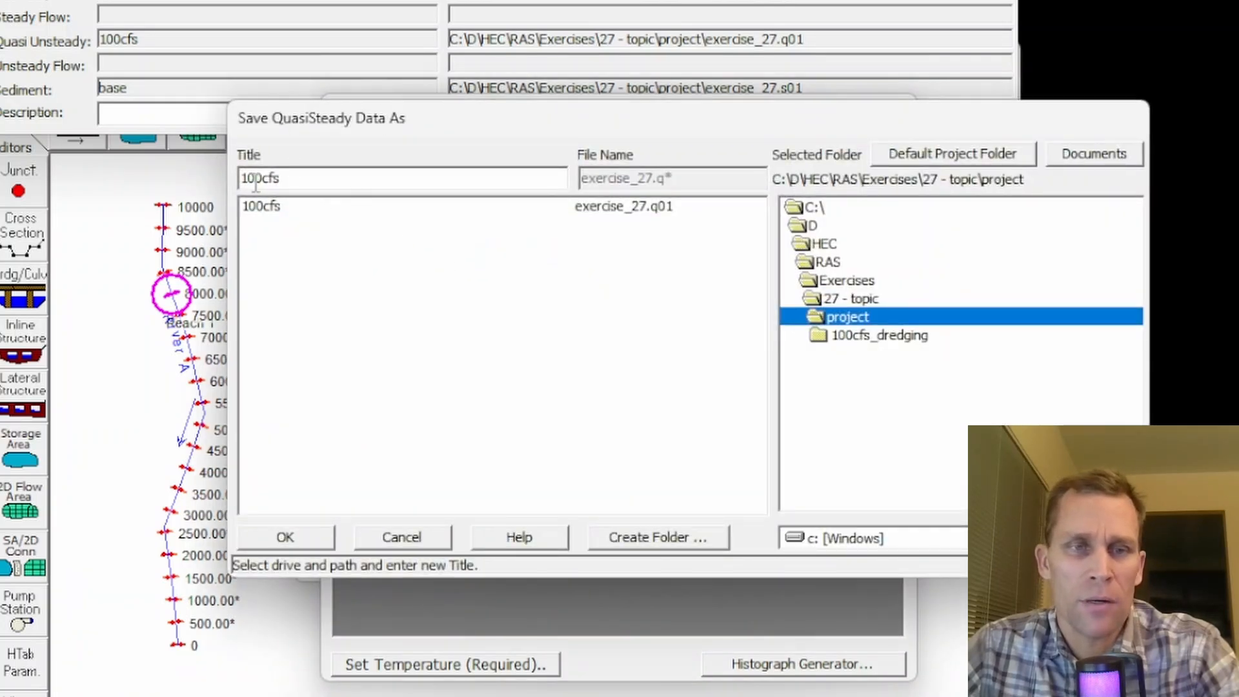
type("3")
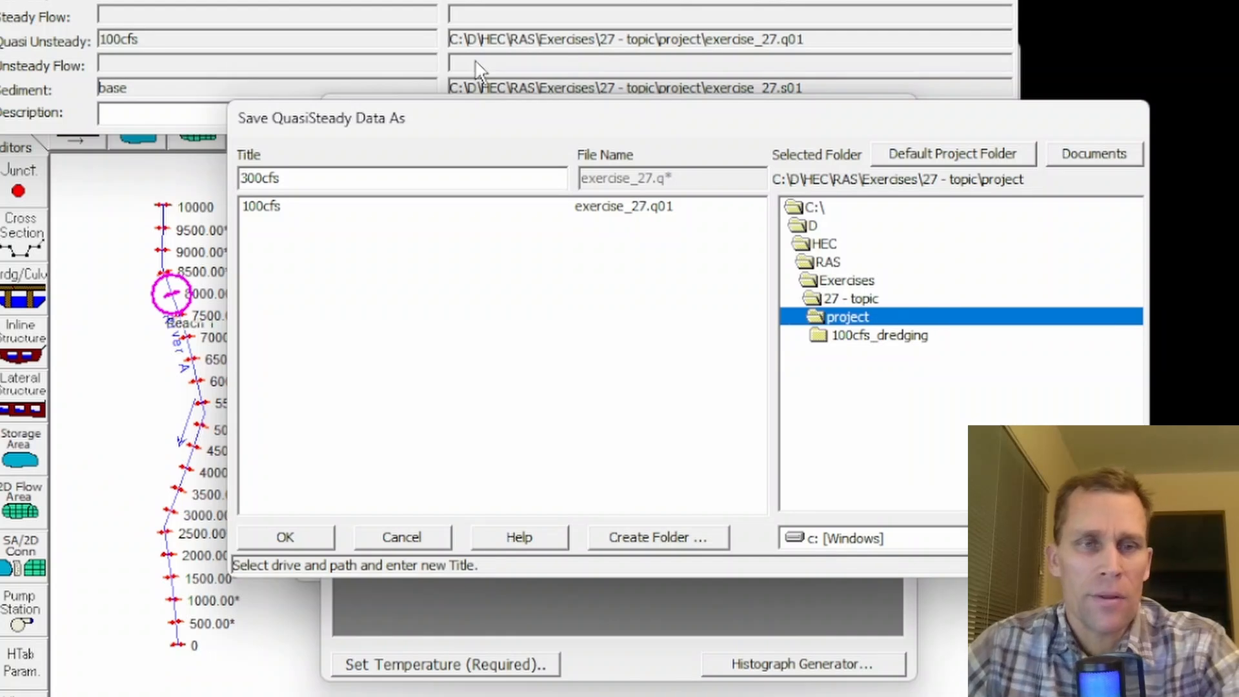
left_click(298, 535)
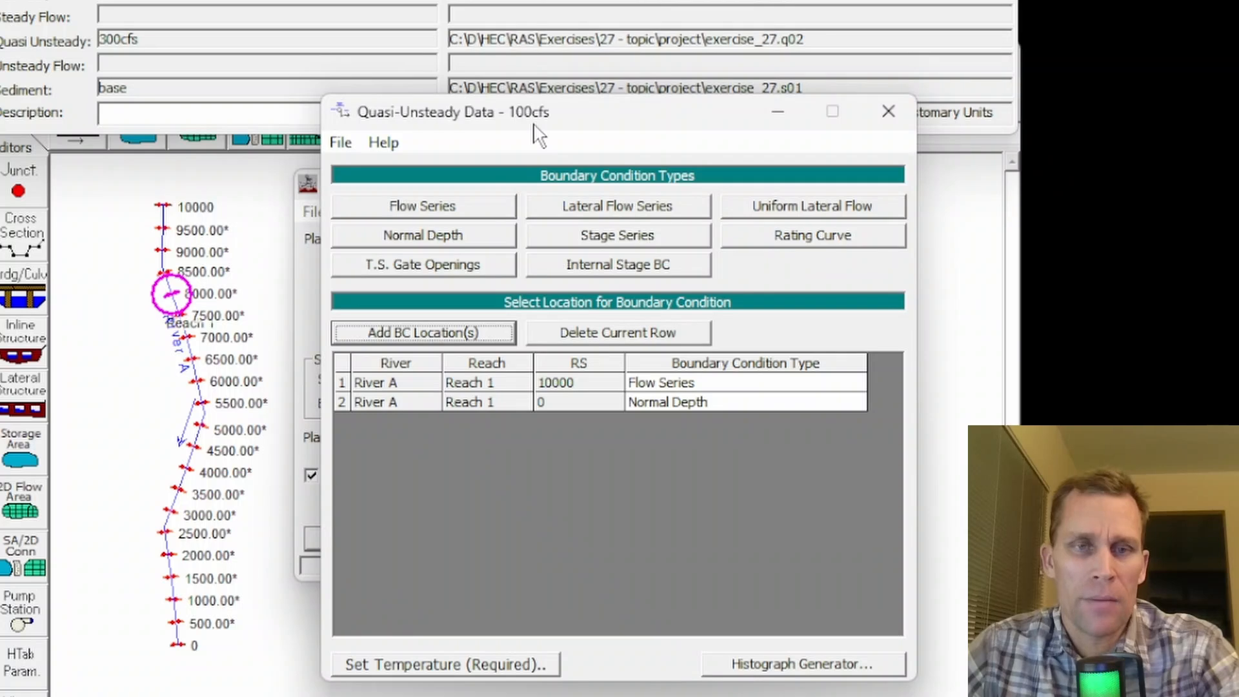
- Open the 300cfs quasi-unsteady flow file without saving the existing flow data
left_click(341, 142)
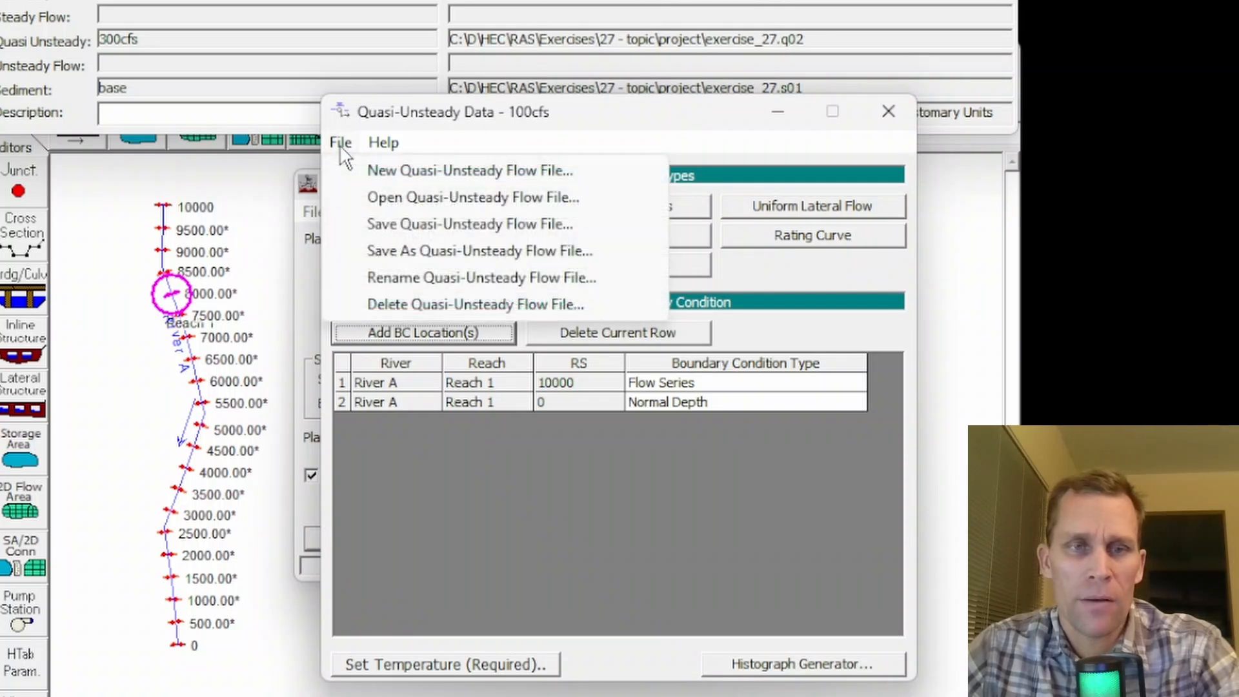
left_click(374, 199)
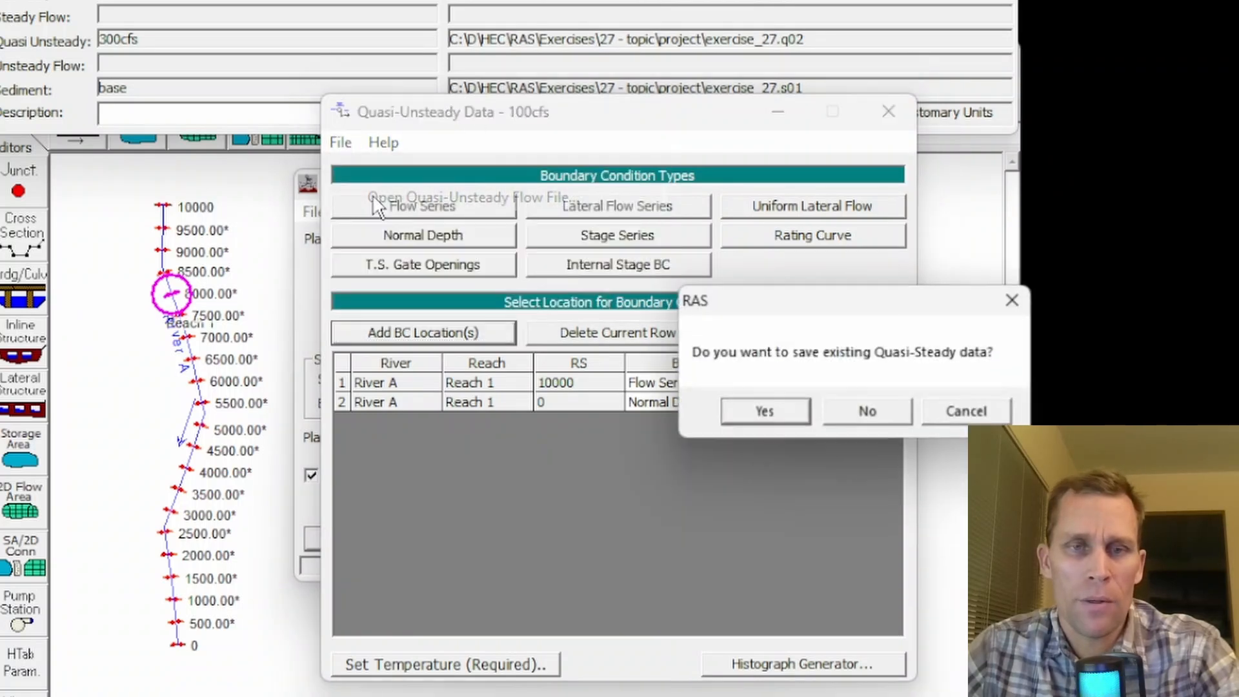
left_click(867, 413)
key("Return")
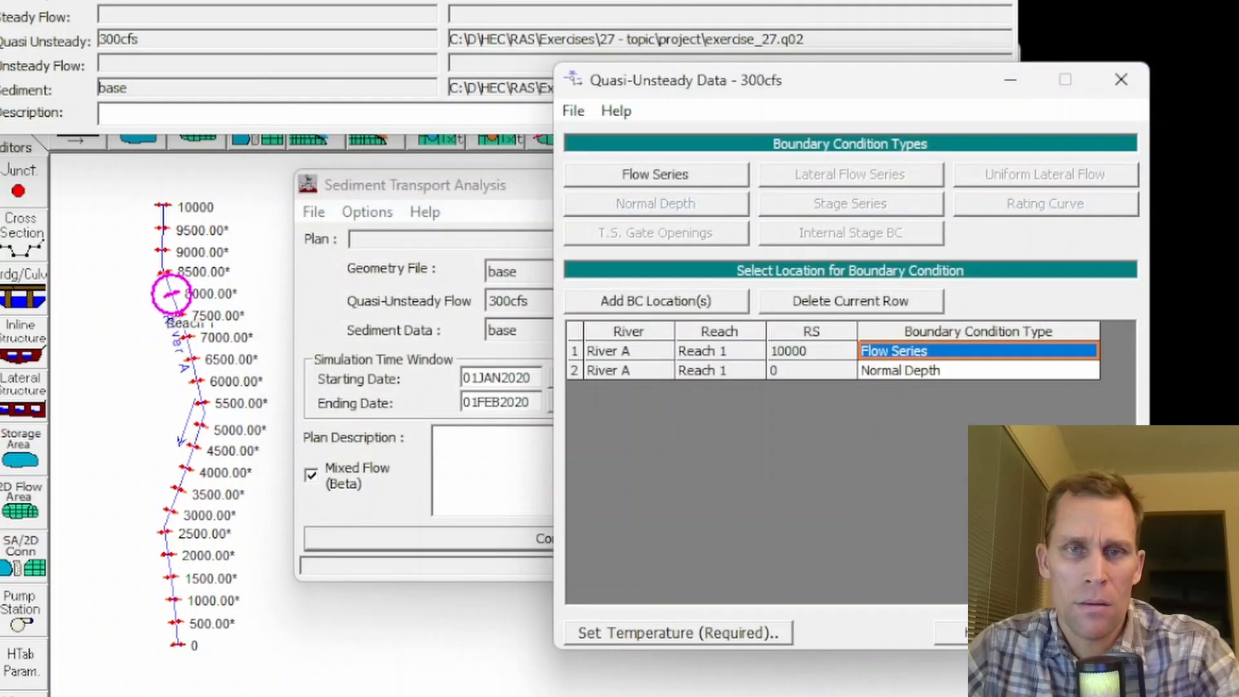
left_click_drag(815, 84, 561, 84)
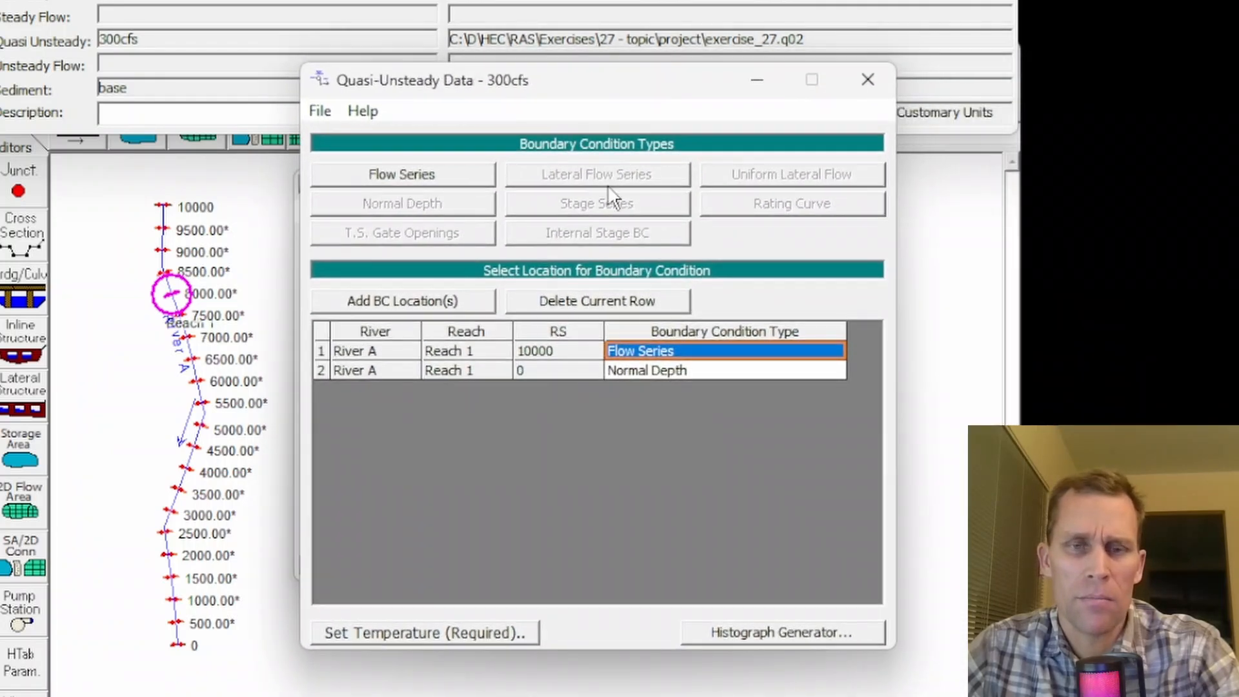
- Edit the flow series at River A, Reach 1, station 10000 and set its first flow to 300 cfs
double_click(644, 351)
left_click(787, 387)
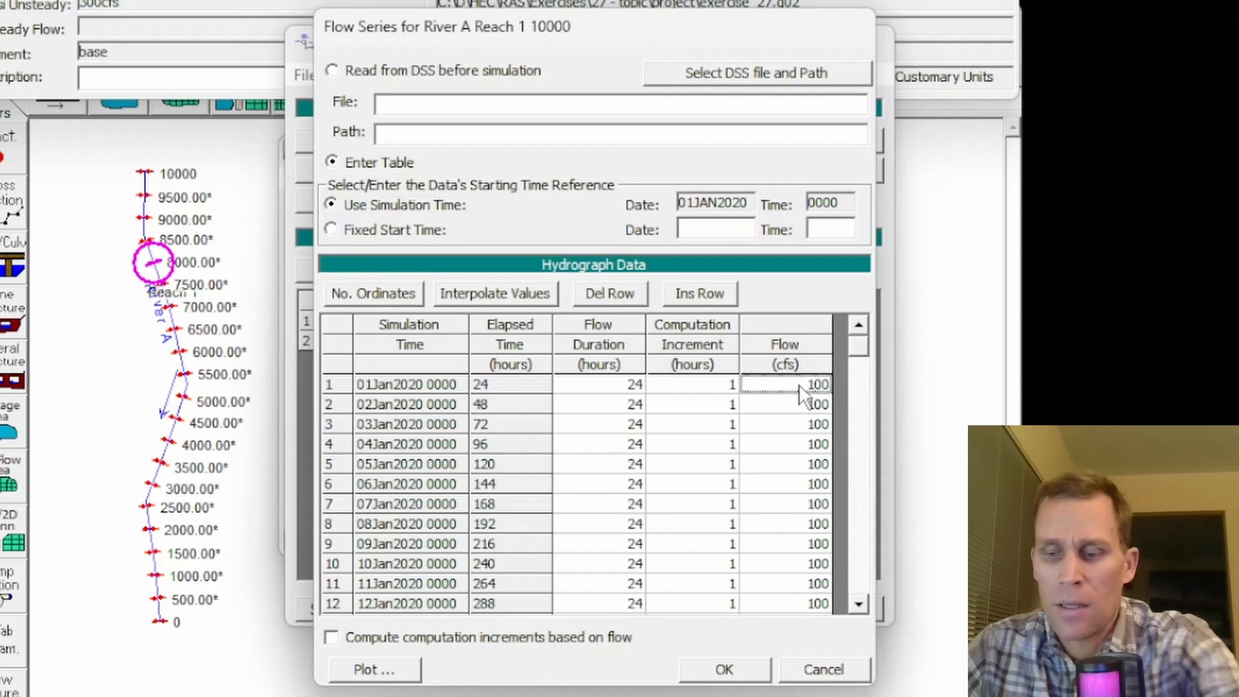
type("300")
left_click(800, 426)
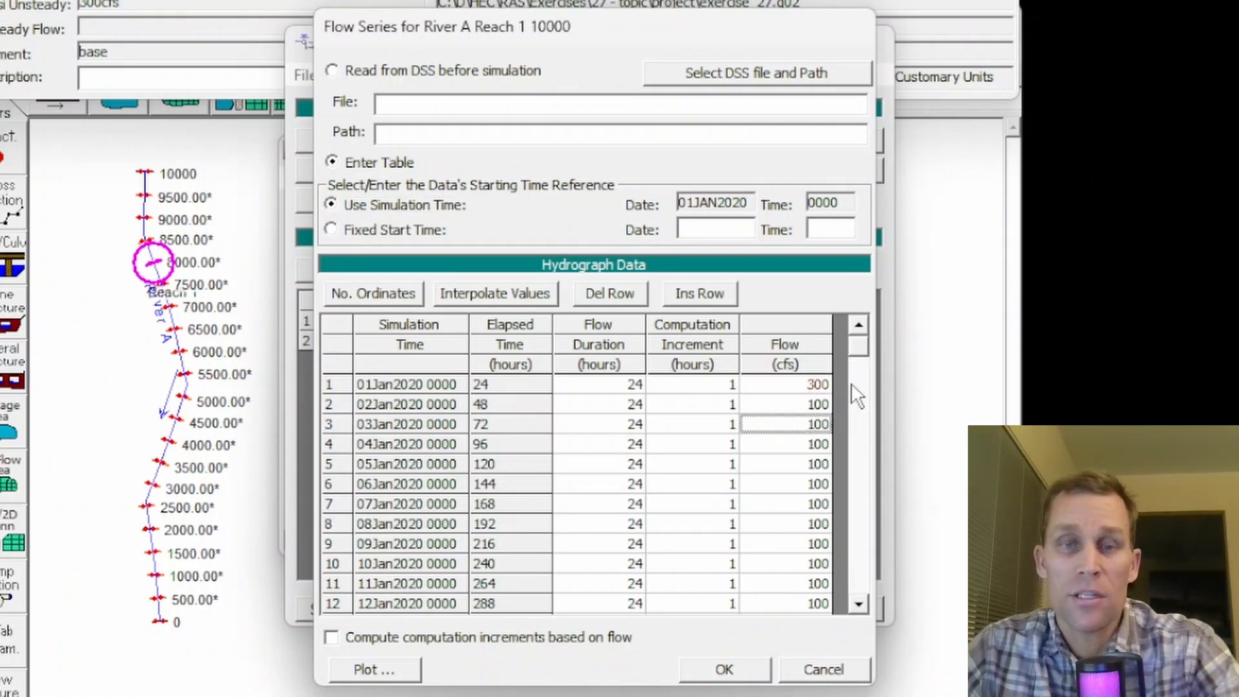
- Clear the old flows below the first row, fill the column with 300 cfs by interpolating values, and accept the flow series
scroll(783, 526, "down", 8)
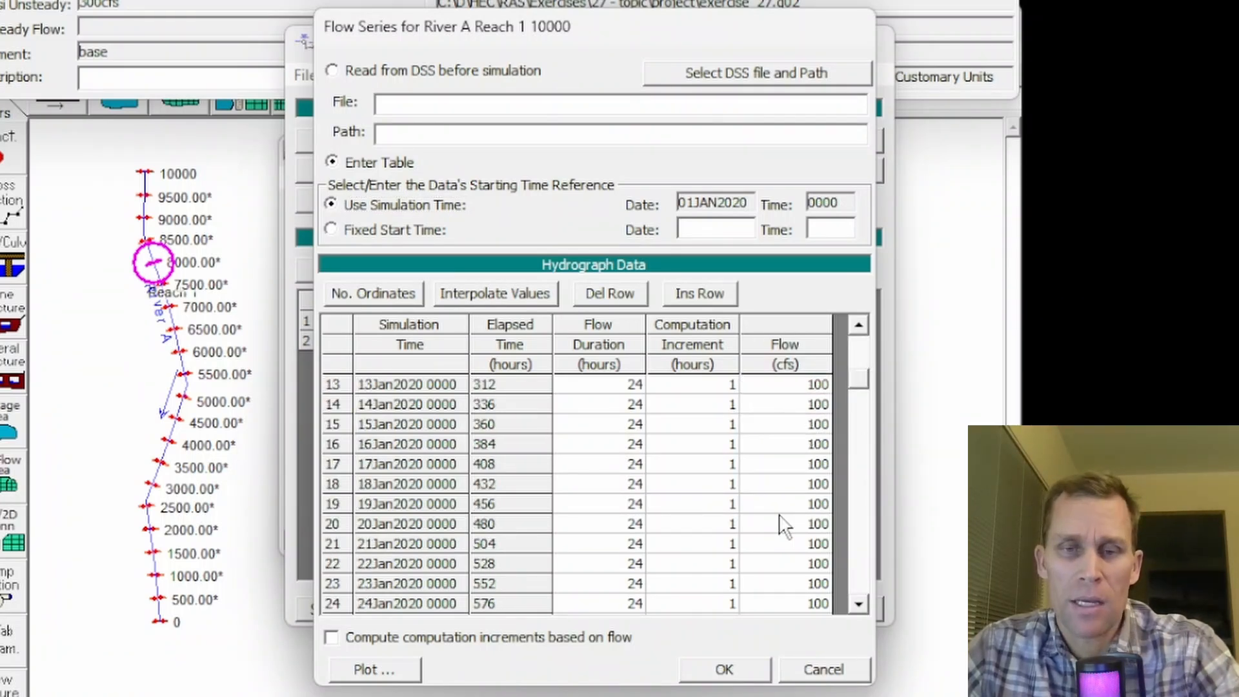
left_click(795, 544)
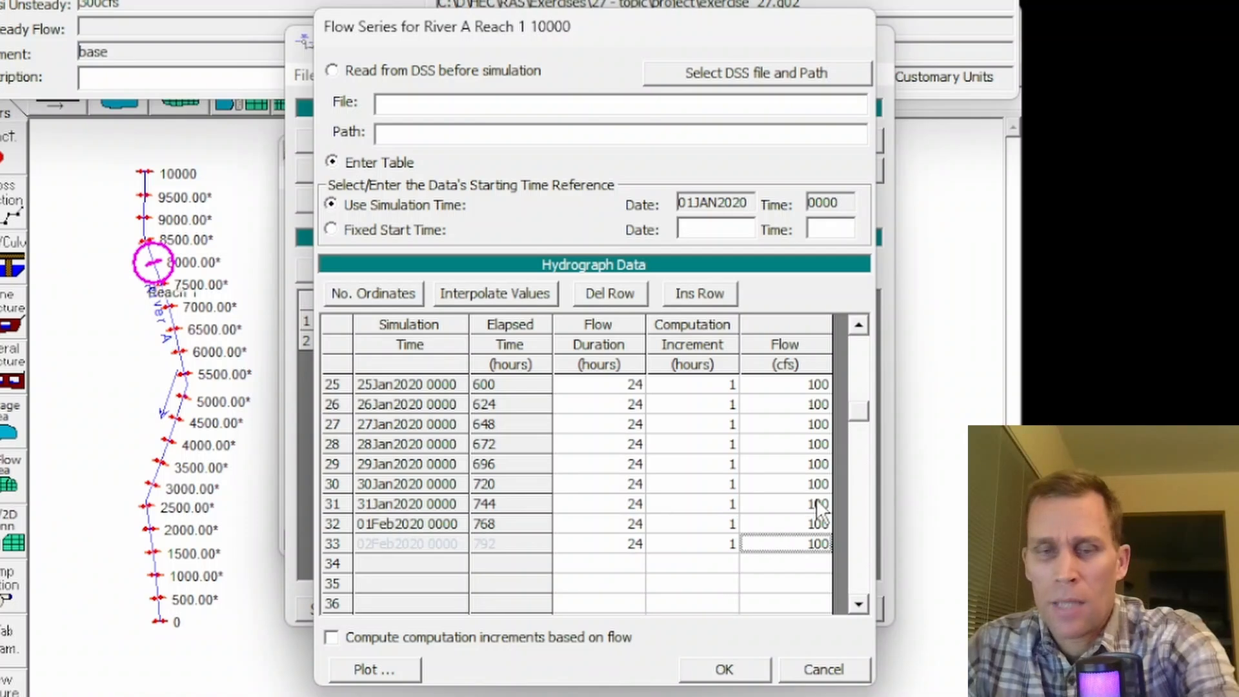
left_click_drag(816, 541, 786, 386)
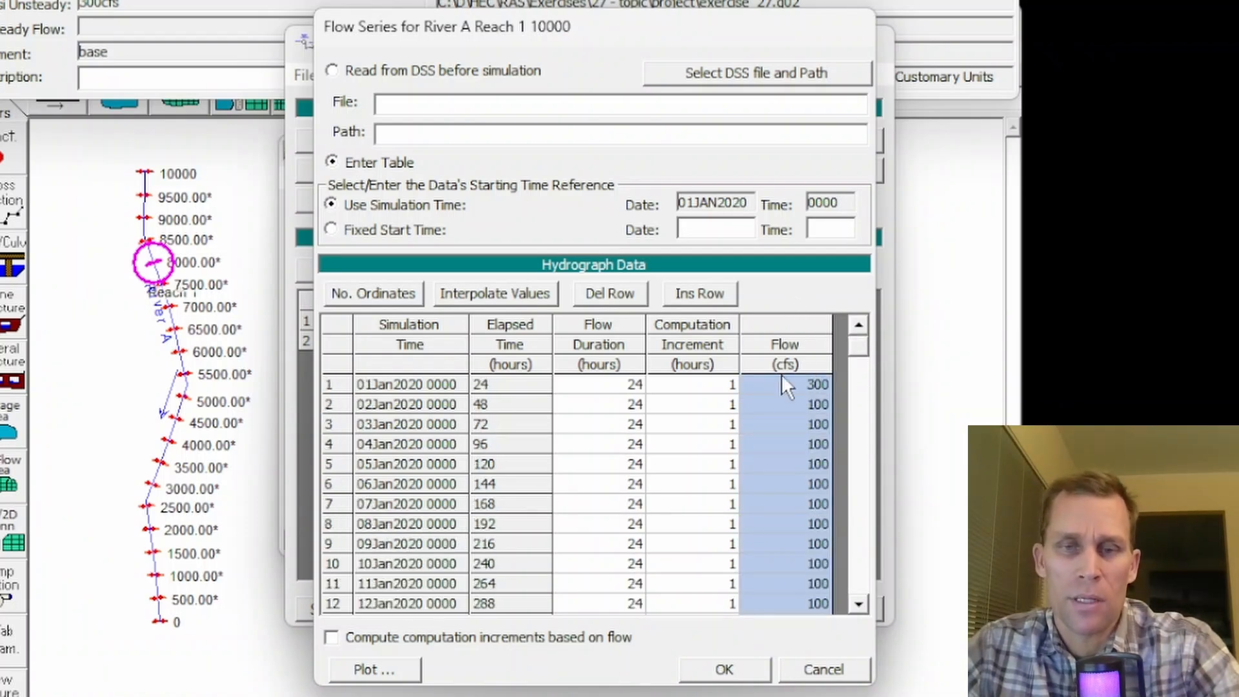
key("Delete")
left_click(803, 426)
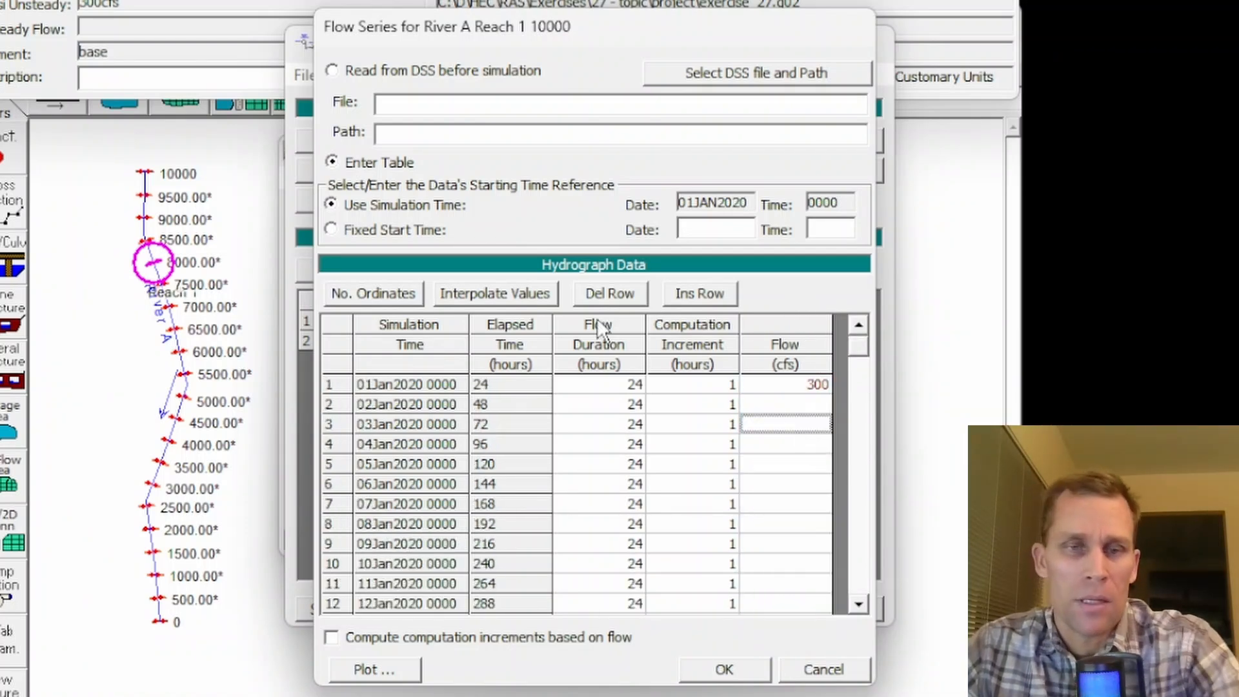
left_click(485, 293)
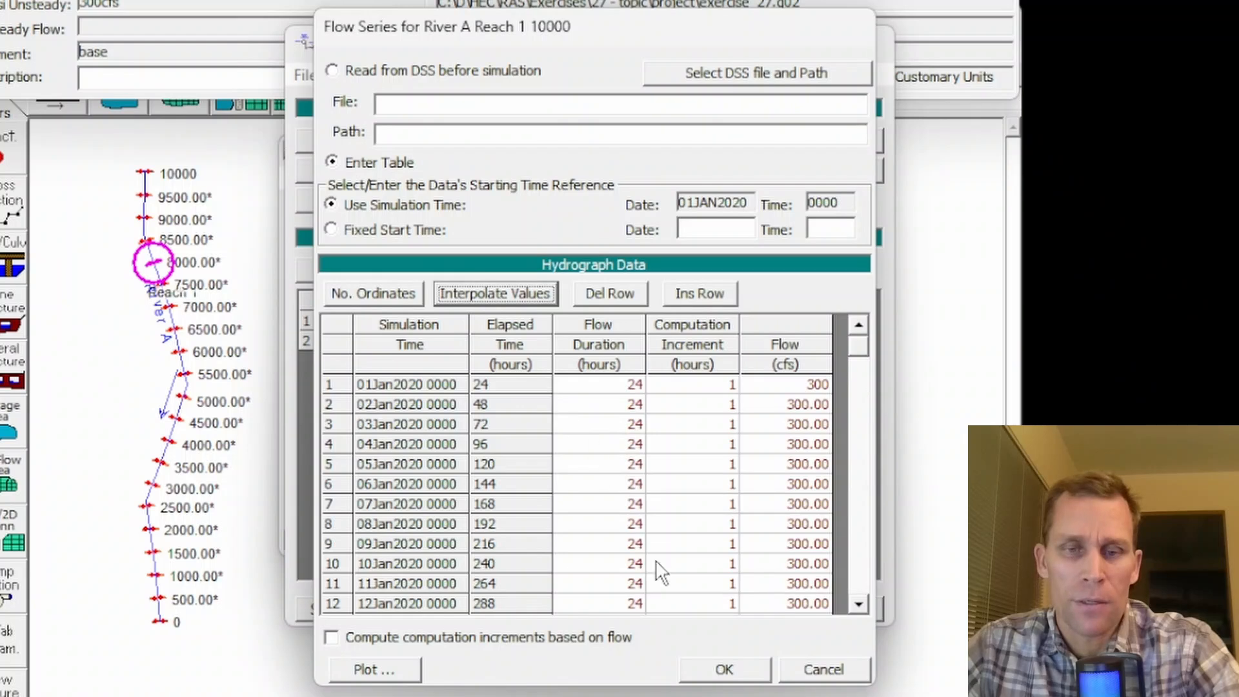
left_click(741, 672)
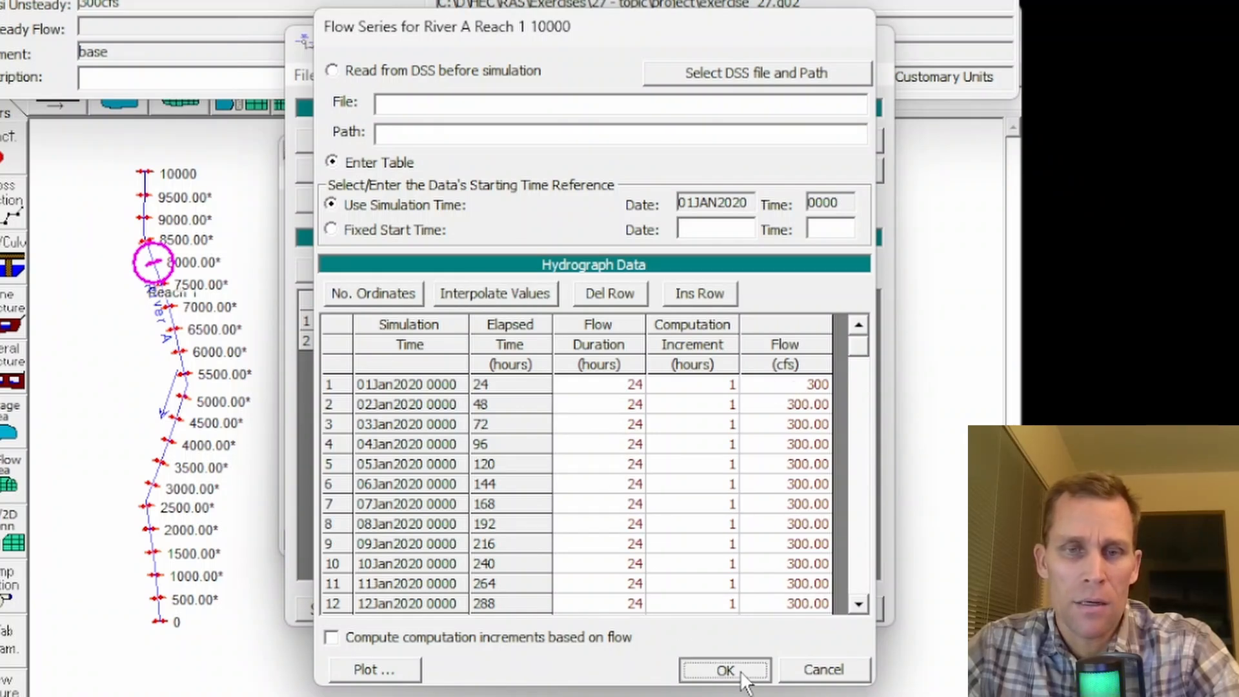
- Save the 300cfs quasi-unsteady flow file and close its editor
left_click(306, 75)
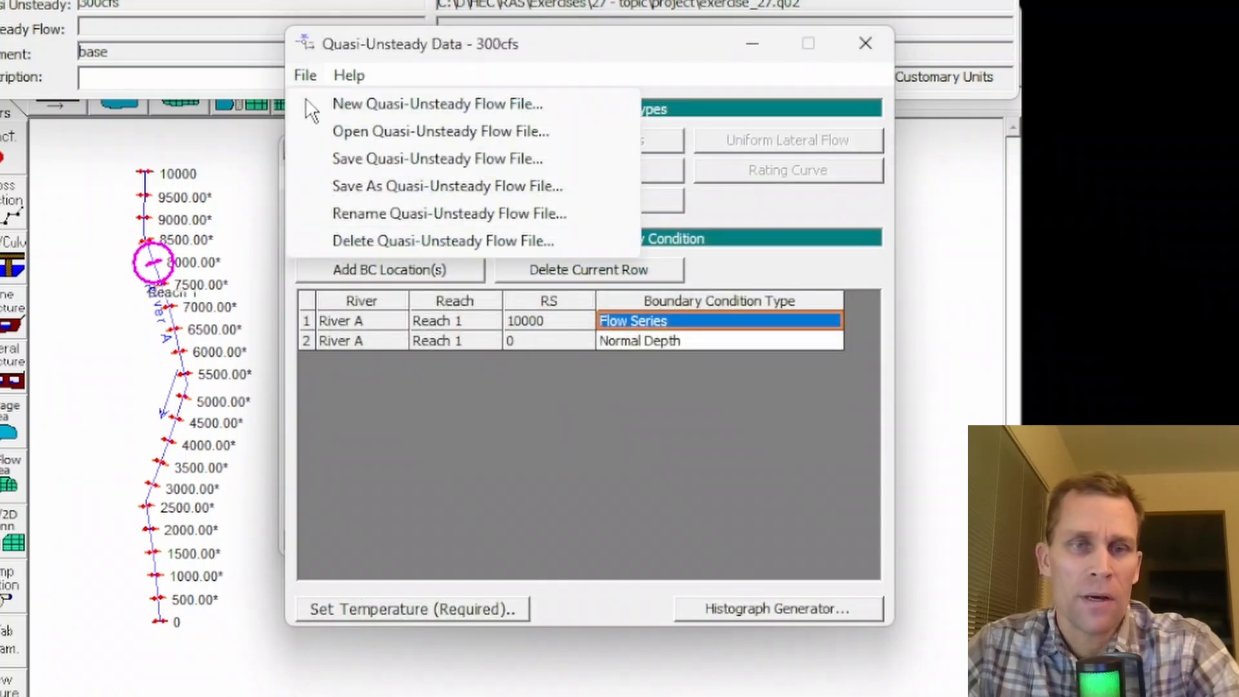
left_click(355, 162)
left_click(866, 43)
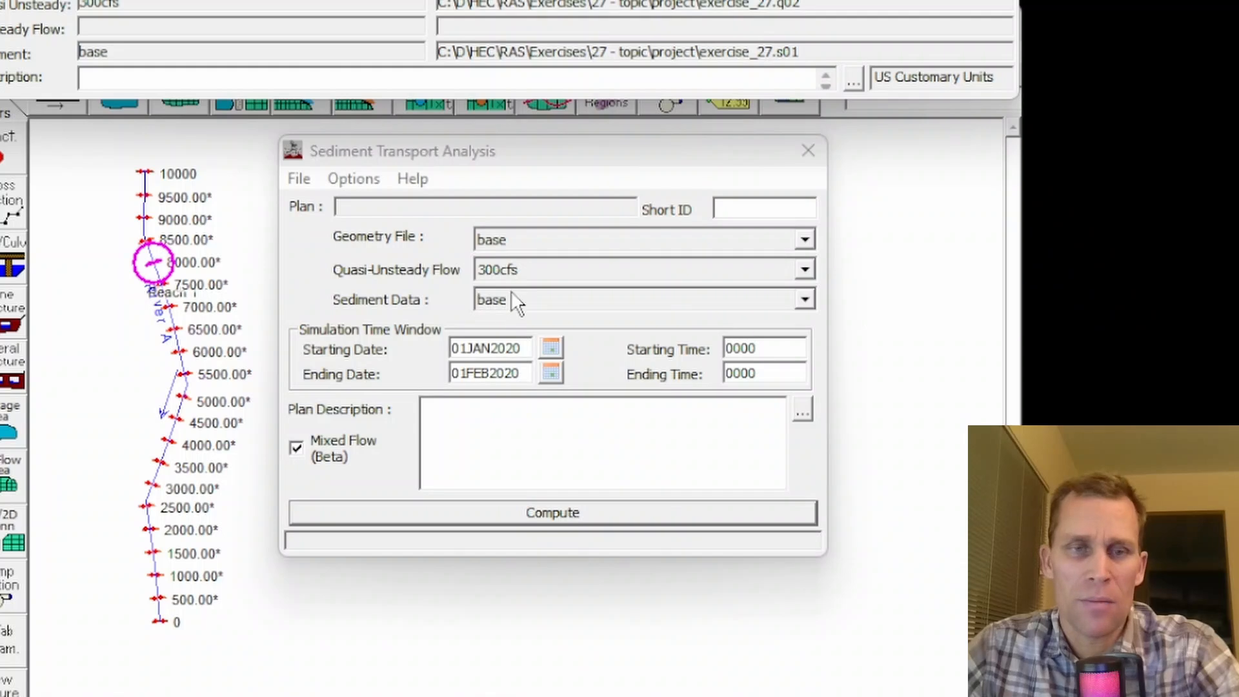
- Save the sediment plan under the title 300cfs_dredging with the short ID 300cfs_dredging
left_click(354, 179)
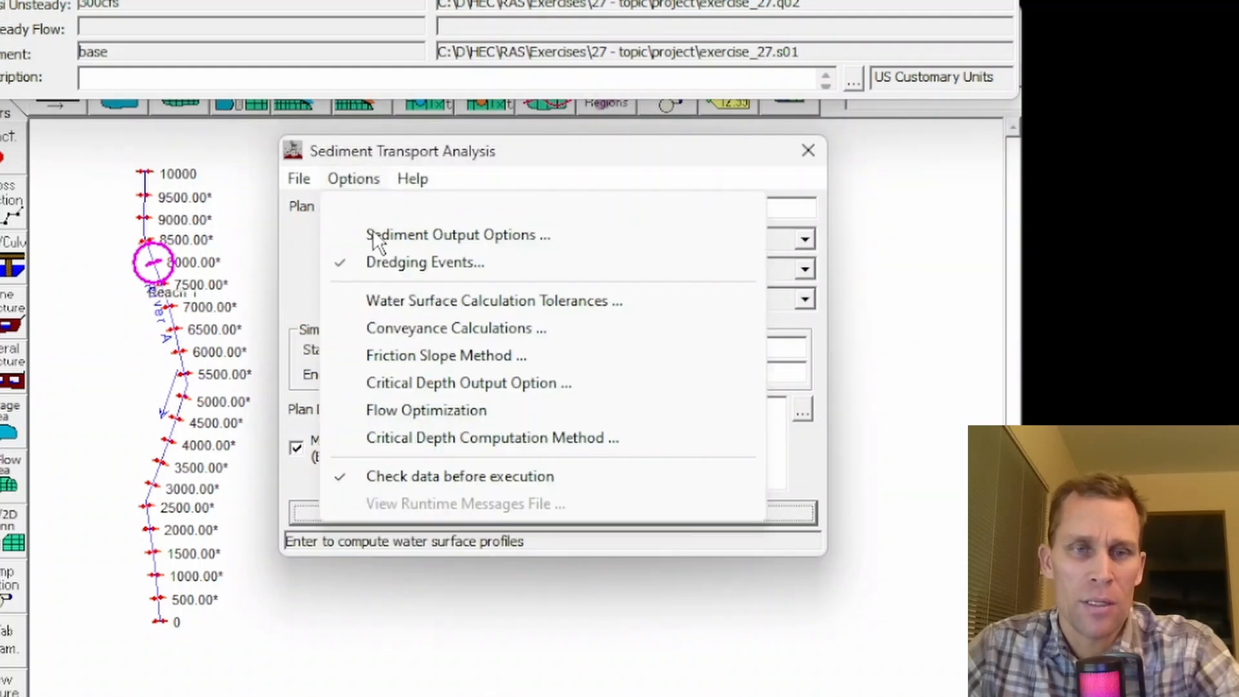
left_click(351, 179)
left_click(314, 179)
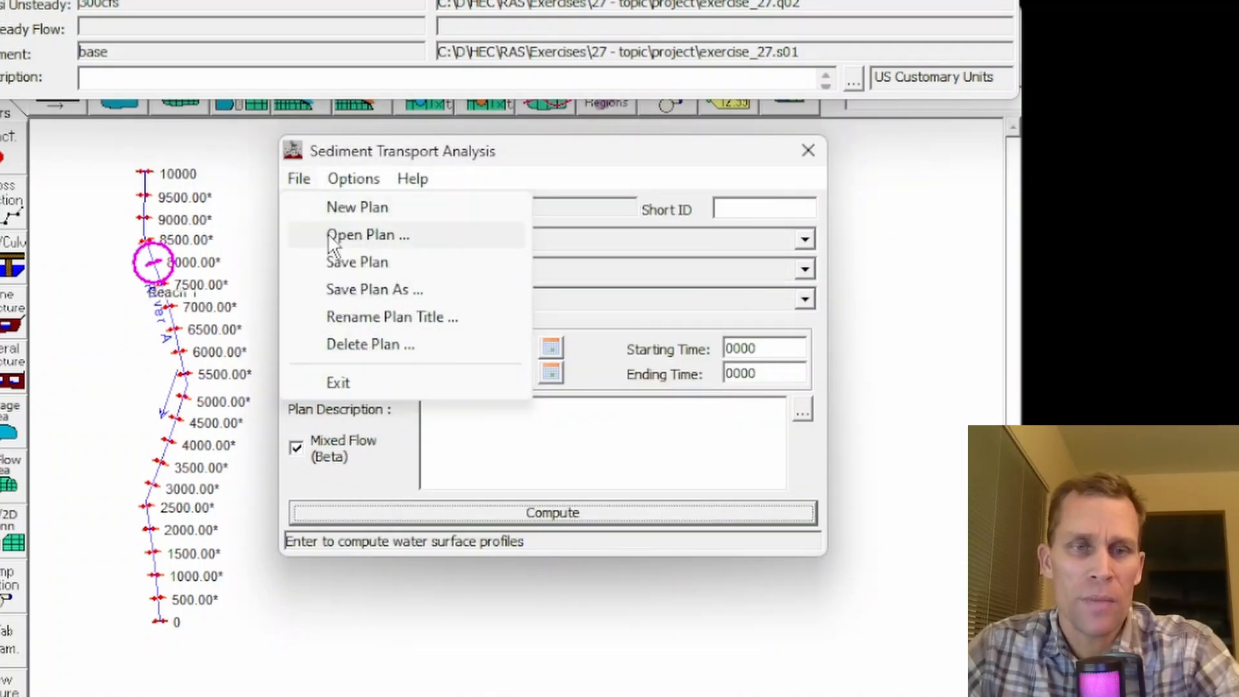
left_click(343, 262)
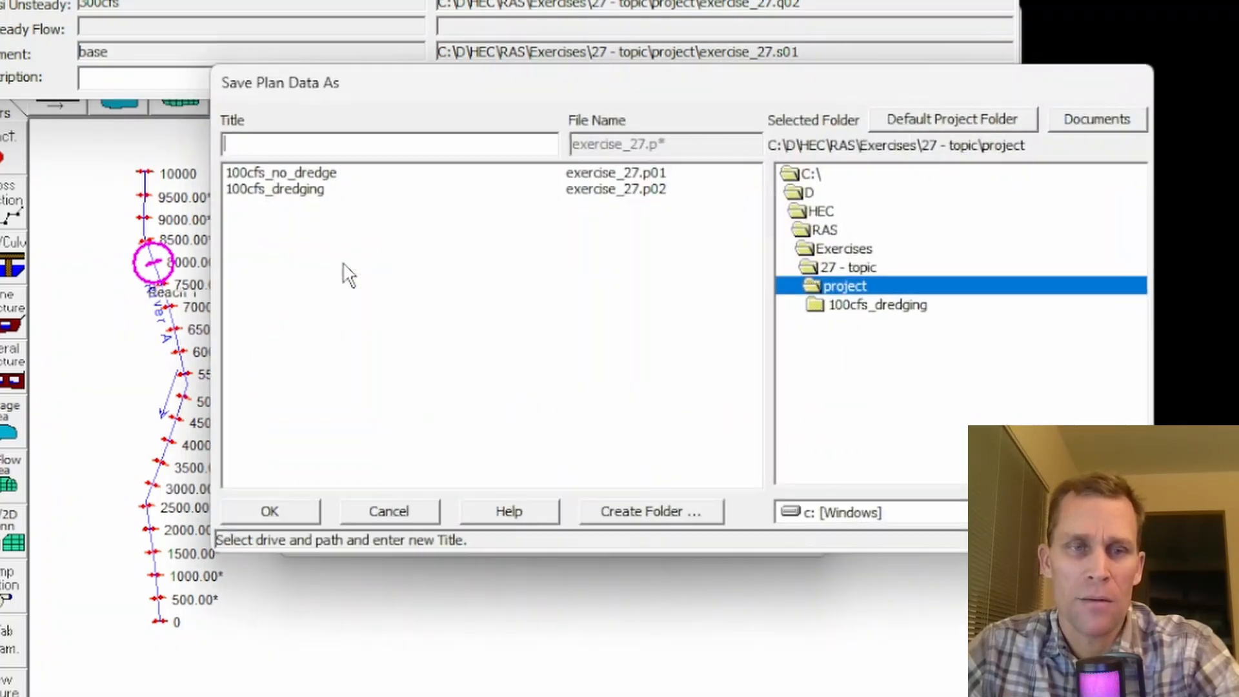
left_click(277, 190)
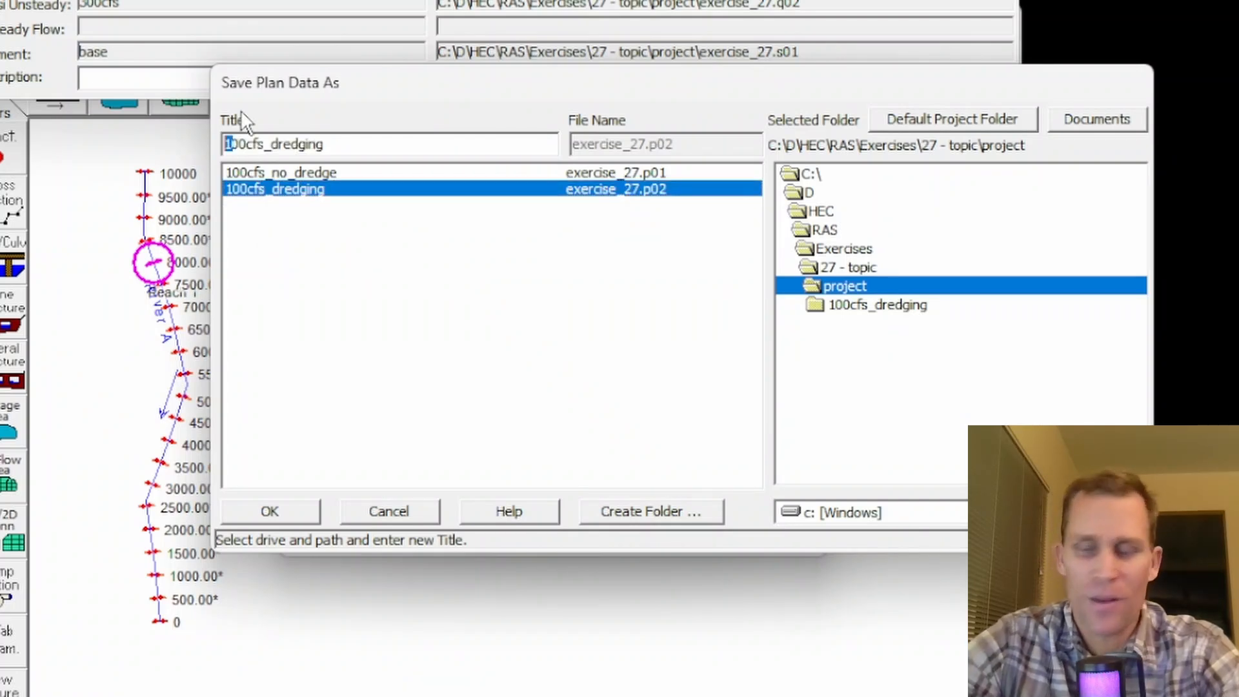
left_click(230, 143)
key("BackSpace")
type("3")
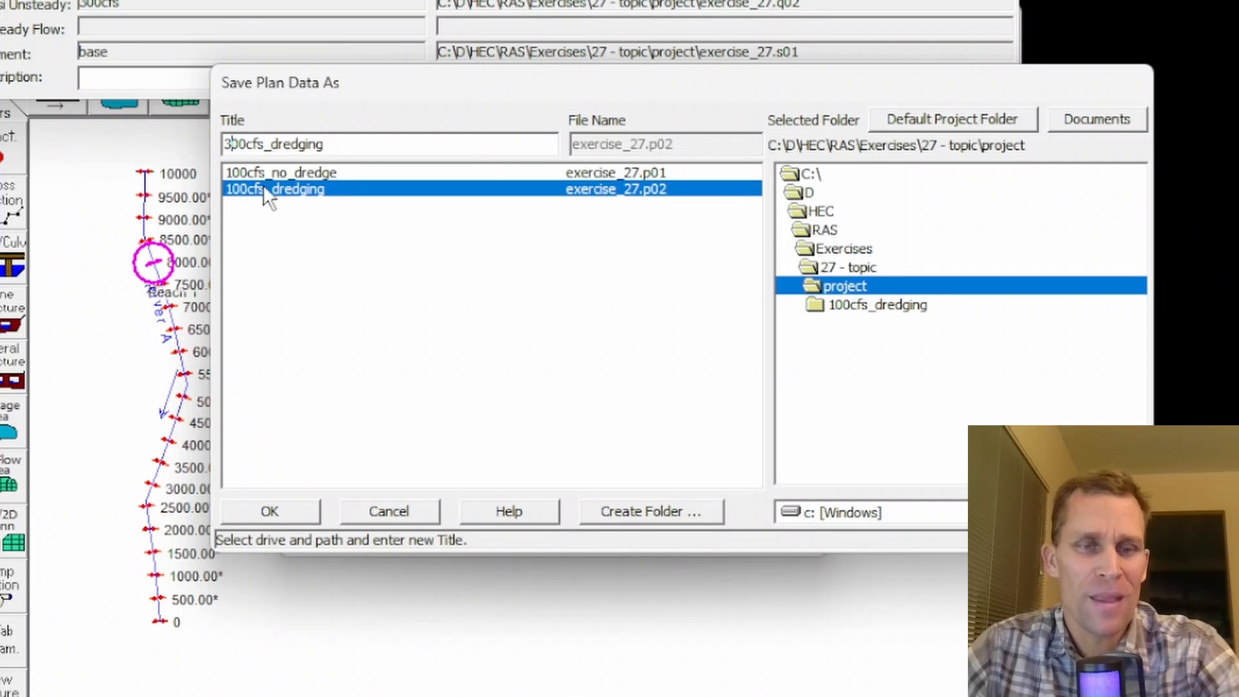
left_click_drag(332, 146, 213, 154)
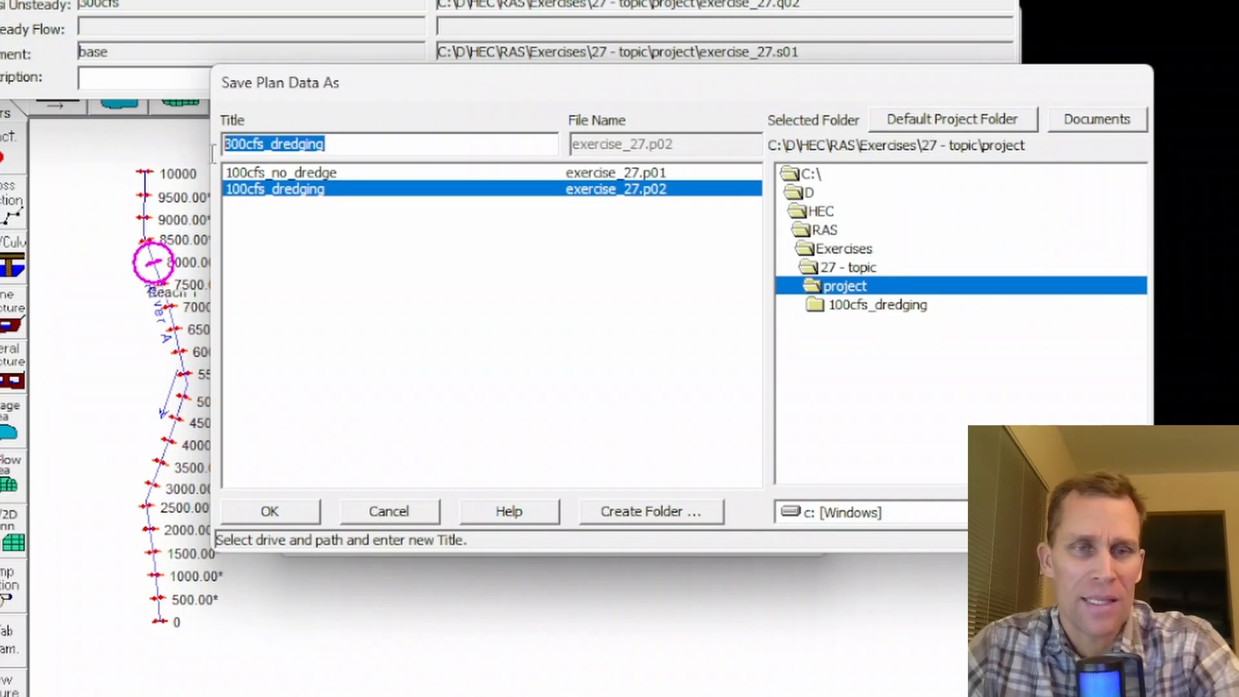
left_click(274, 510)
left_click_drag(803, 248, 479, 239)
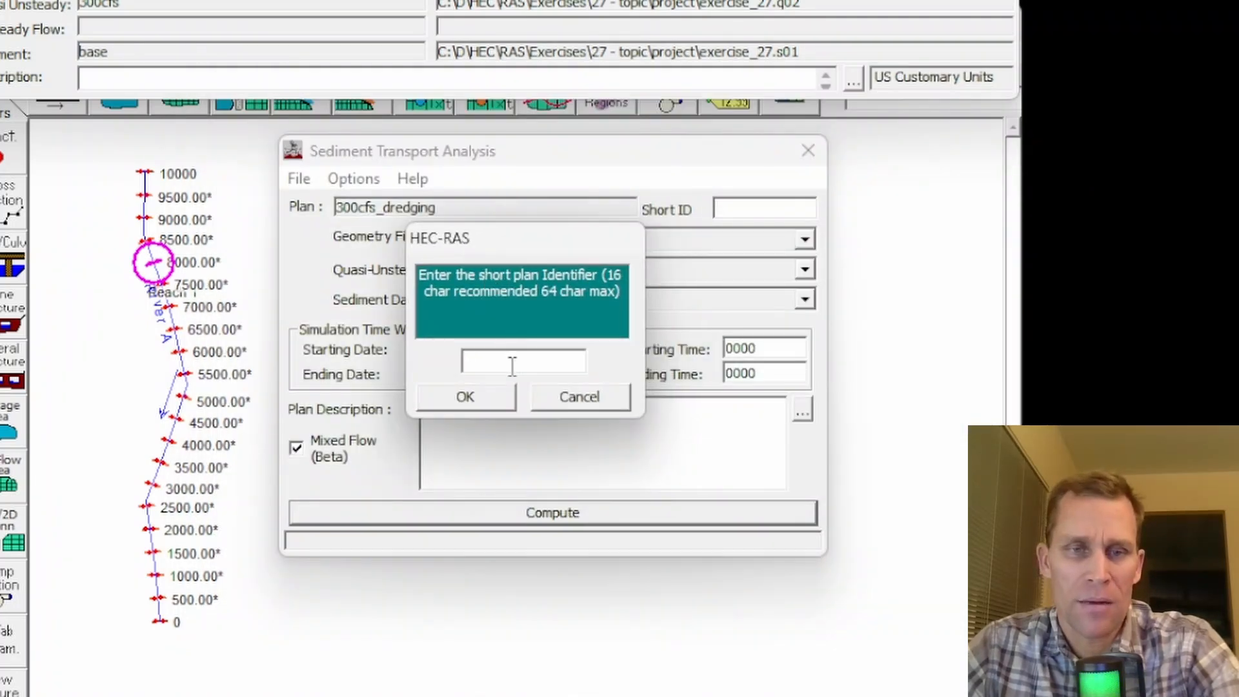
left_click(478, 395)
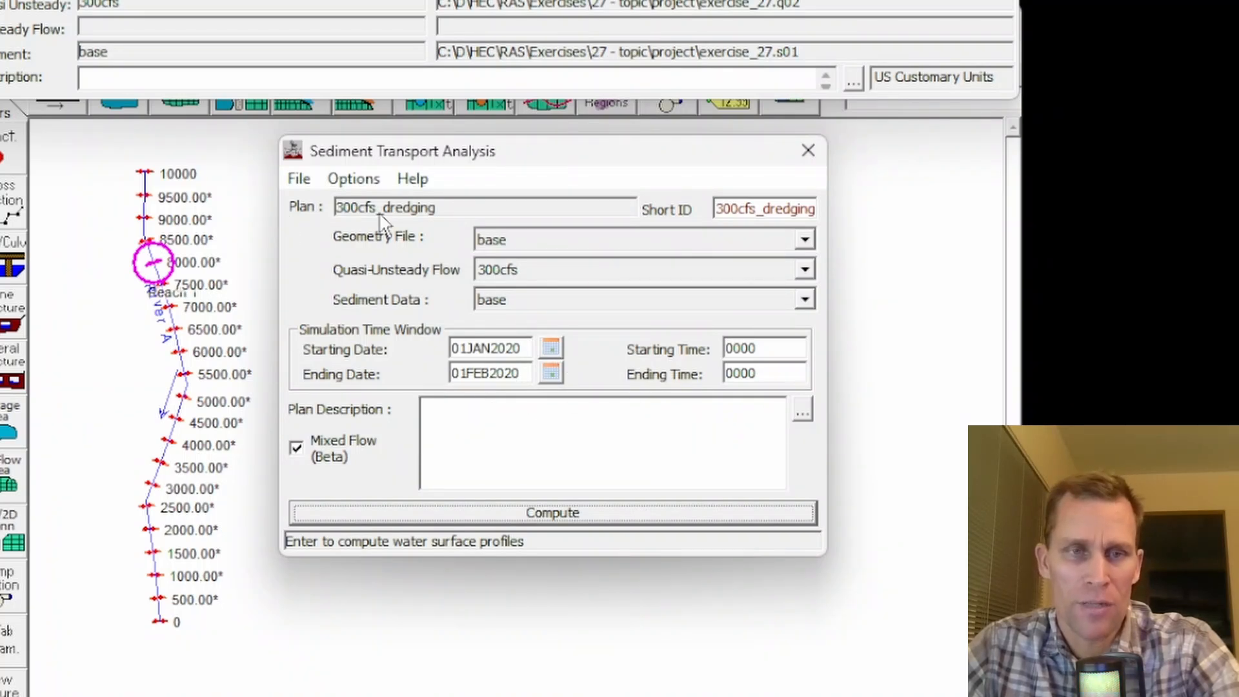
- Save the 300cfs_dredging plan again and compute it
left_click(303, 181)
left_click(317, 261)
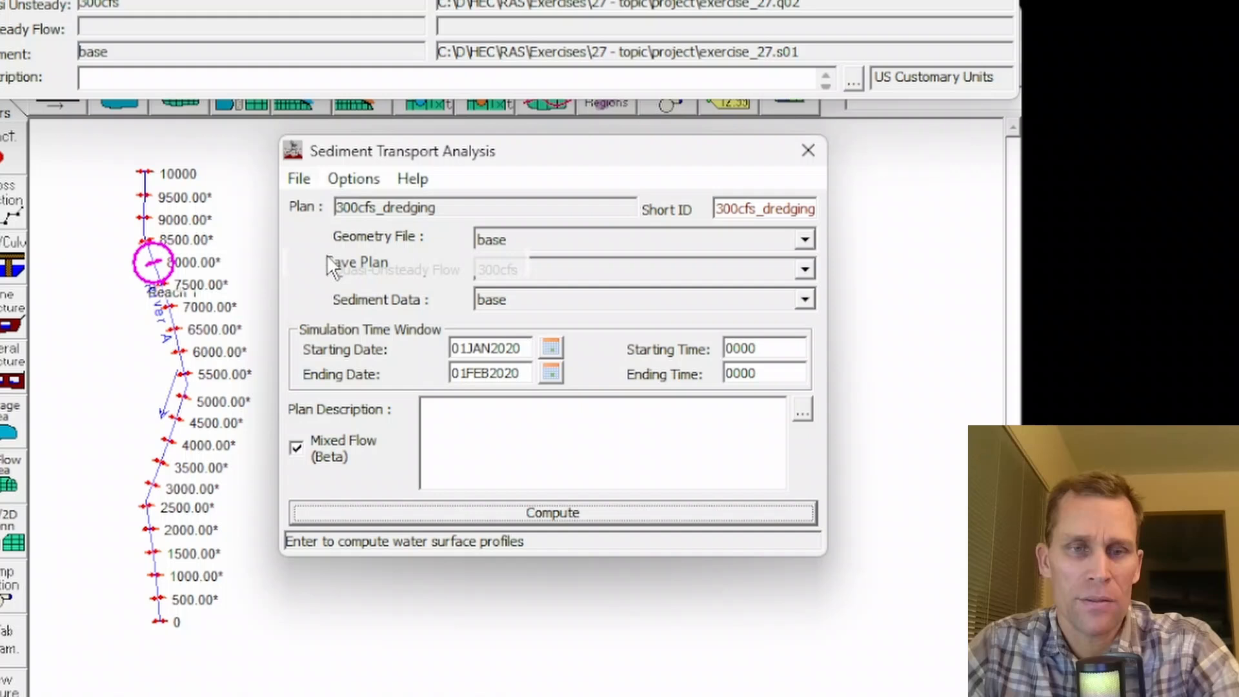
left_click(516, 512)
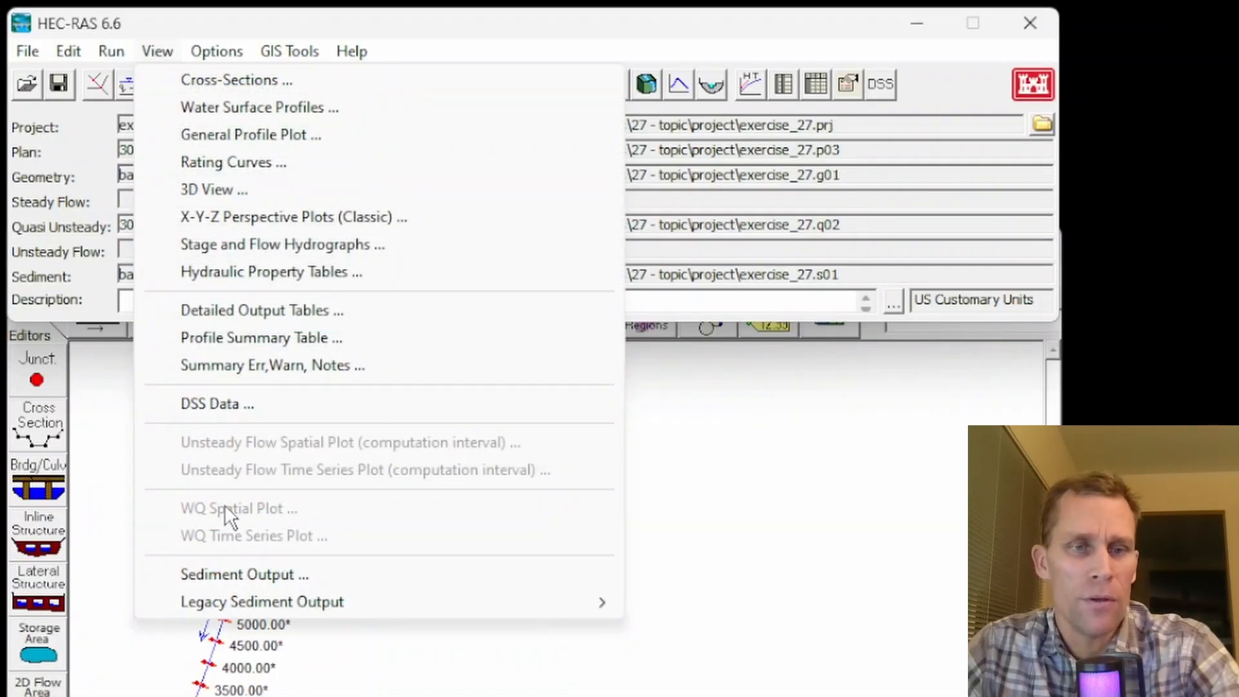
- Open the sediment output viewer and plot Invert Elevation as a profile for the 300cfs_dredging results
left_click(235, 572)
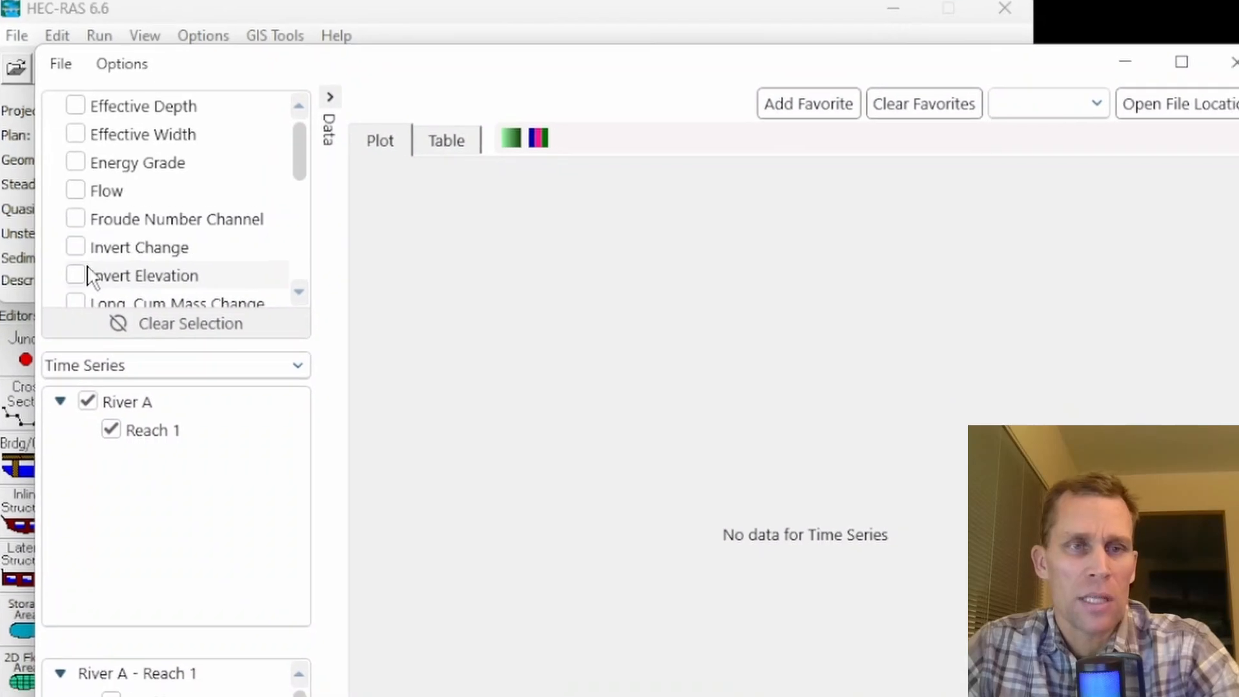
left_click(56, 243)
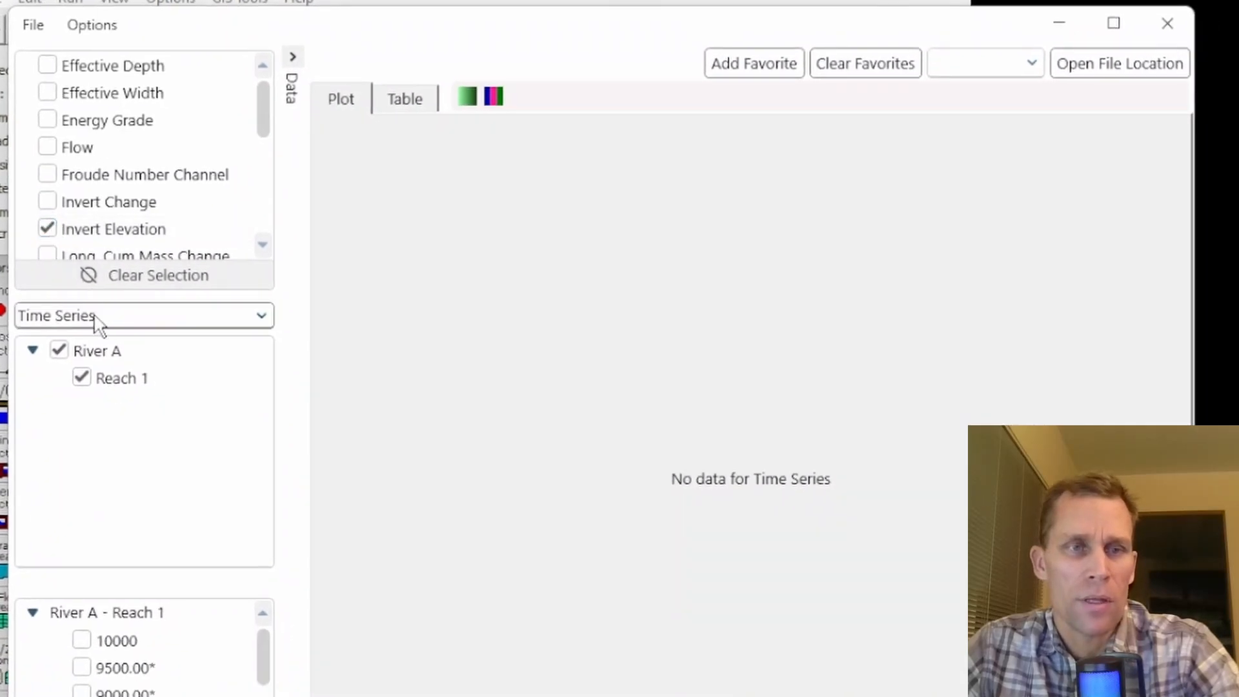
left_click(104, 332)
left_click(83, 386)
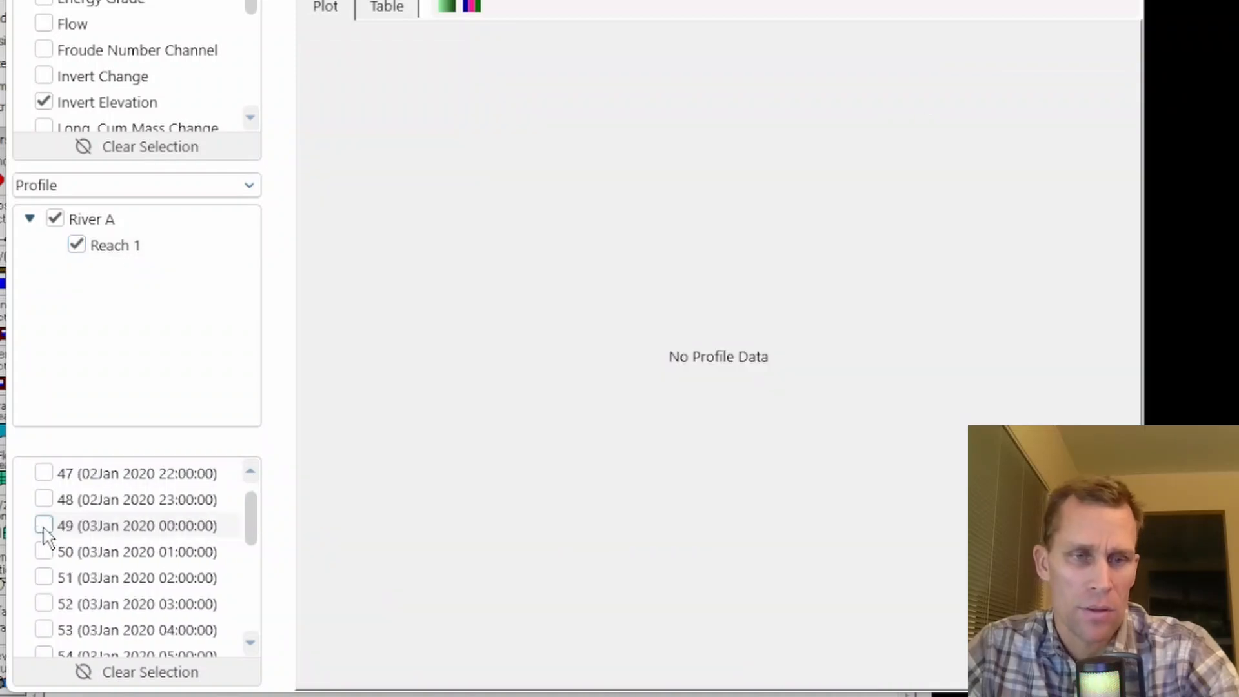
- Replace the 01Jan 2020 profile with those for 03Jan 2020 00:00, 03Jan 2020 01:00 and 01Feb 2020 00:00
left_click(44, 526)
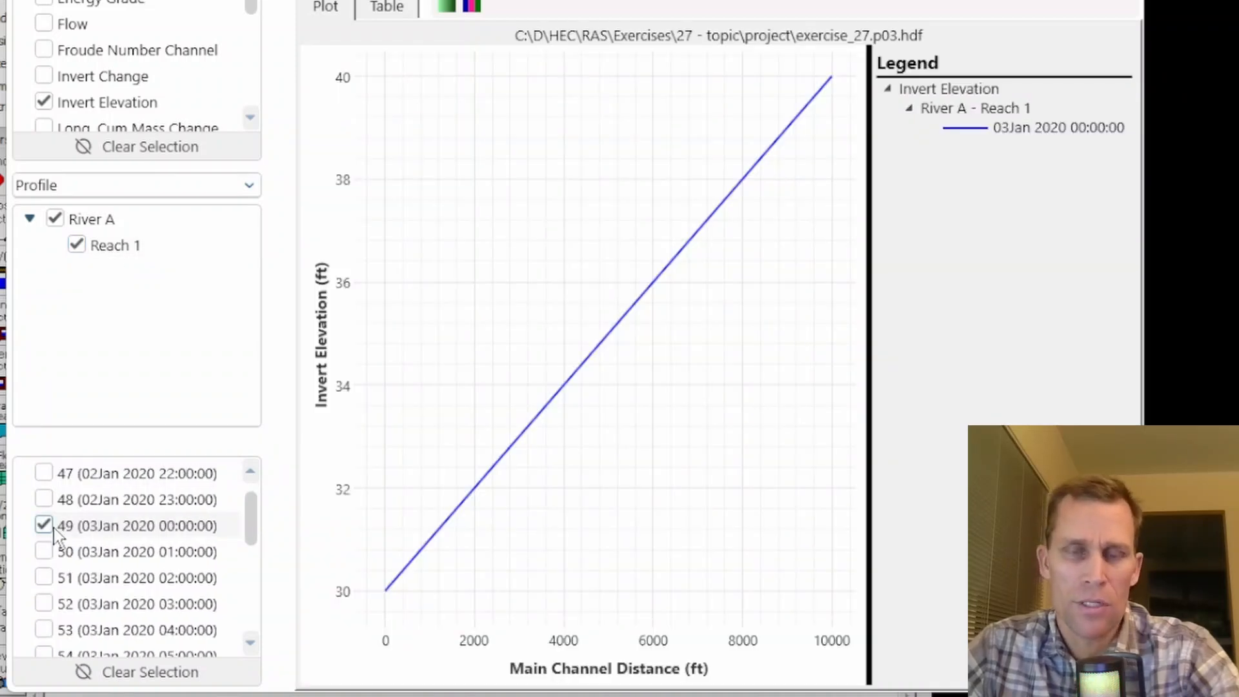
left_click(44, 552)
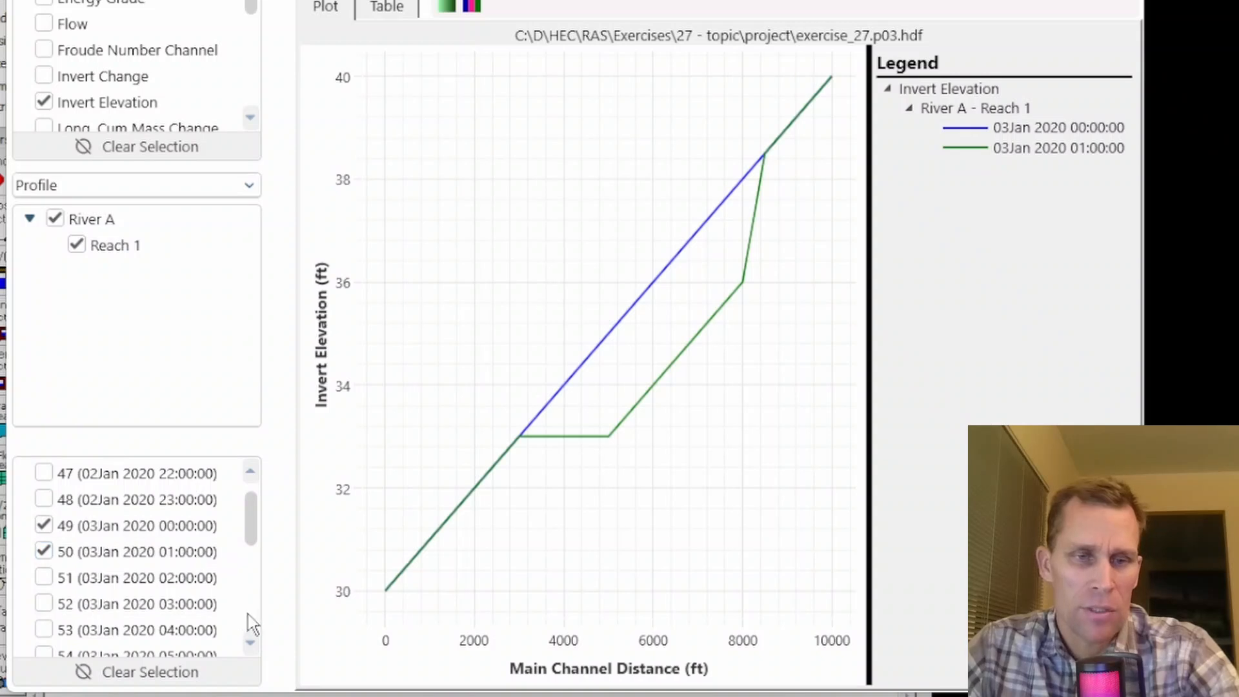
left_click_drag(255, 525, 270, 629)
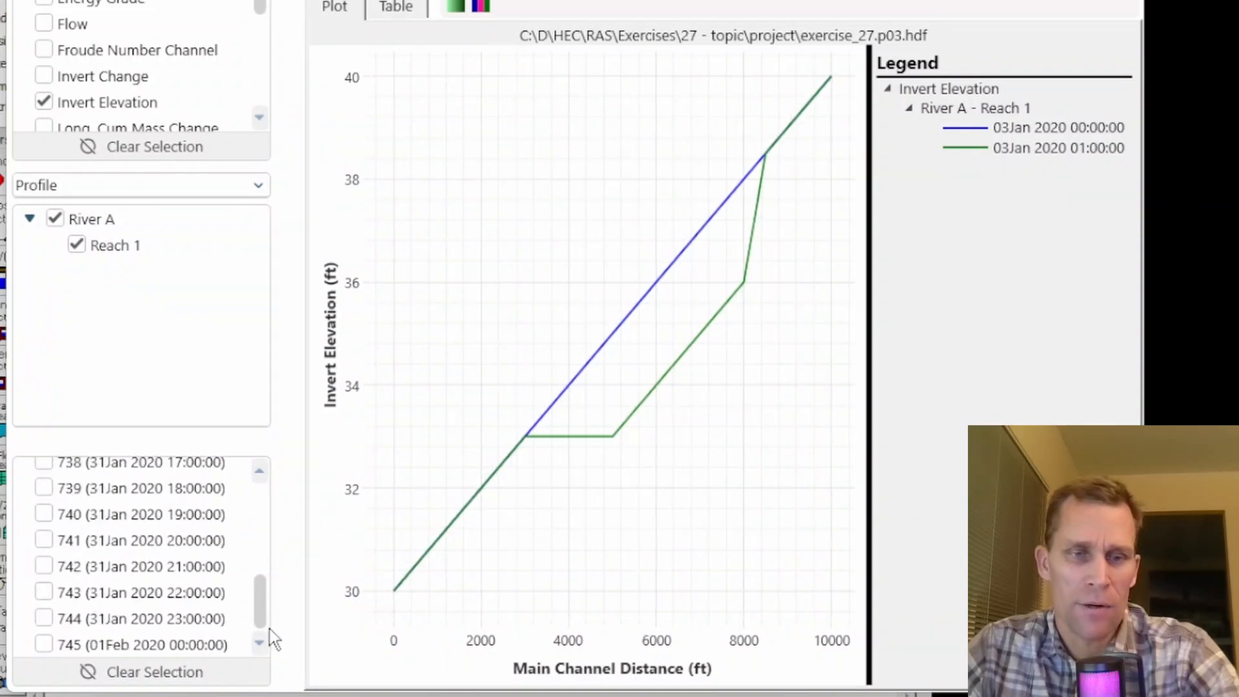
left_click(44, 645)
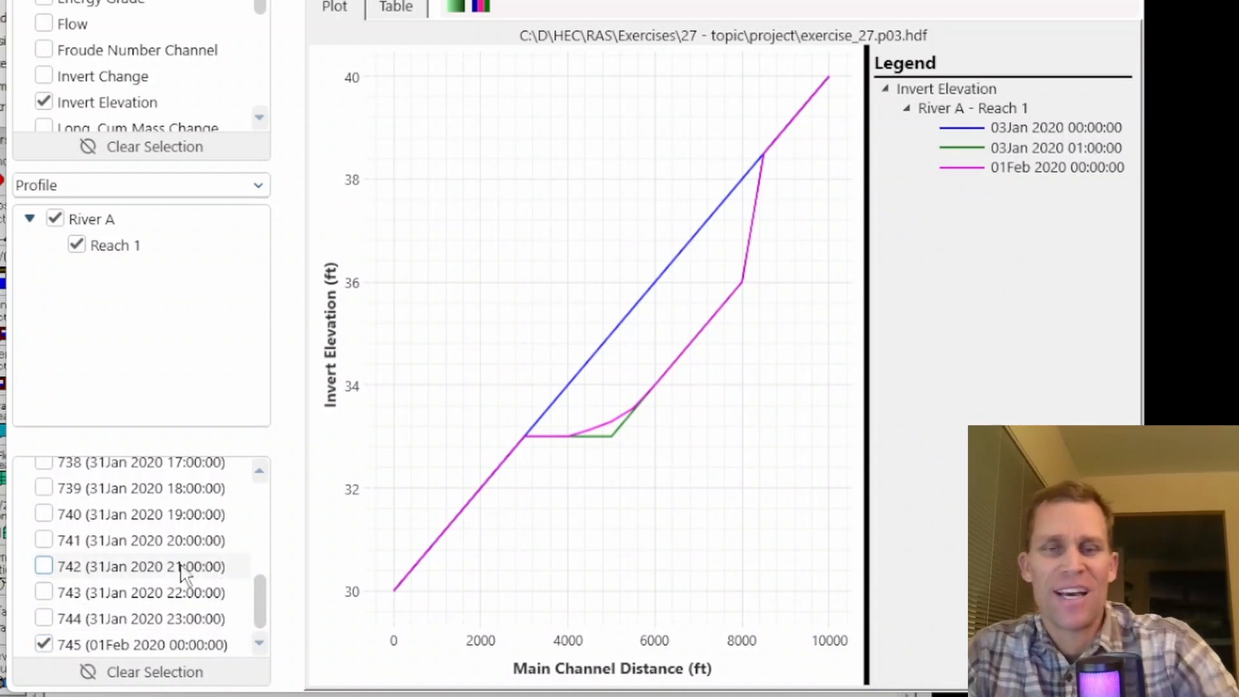
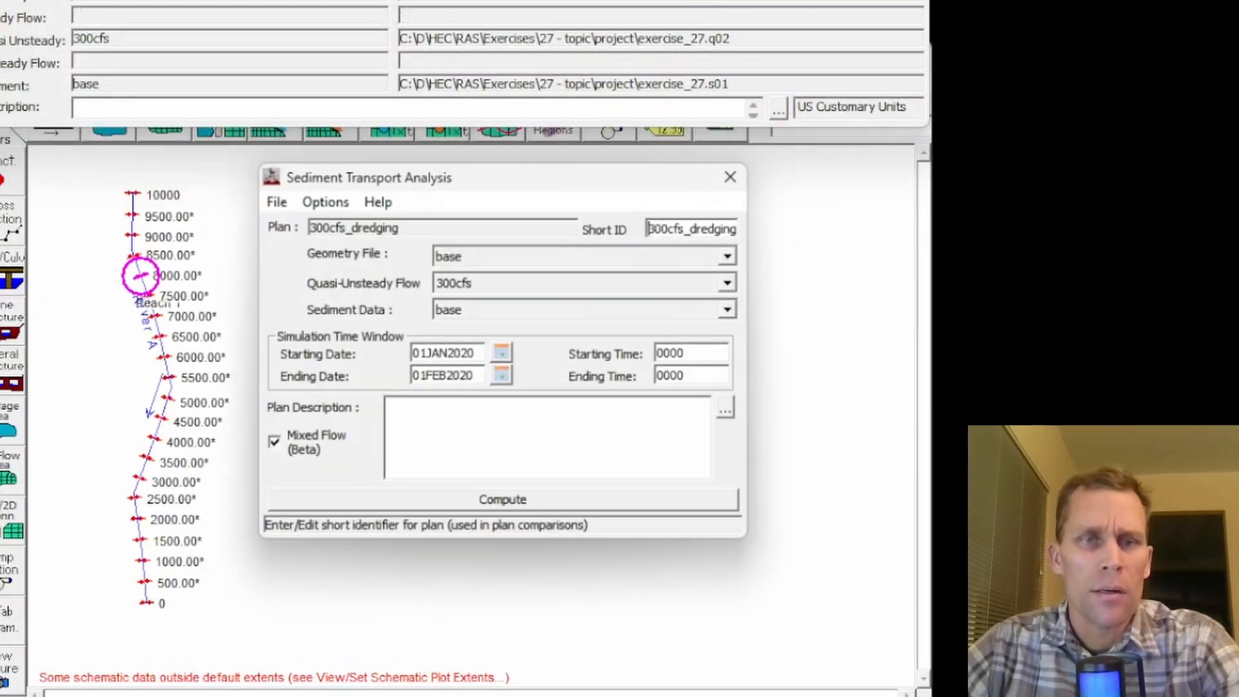
- In the plan's dredging events, enable re-introducing part of the dredge load at 30% of material, with grain class threshold none
mouse_move(343, 173)
left_mouse_down()
mouse_move(358, 206)
mouse_move(322, 162)
left_mouse_up()
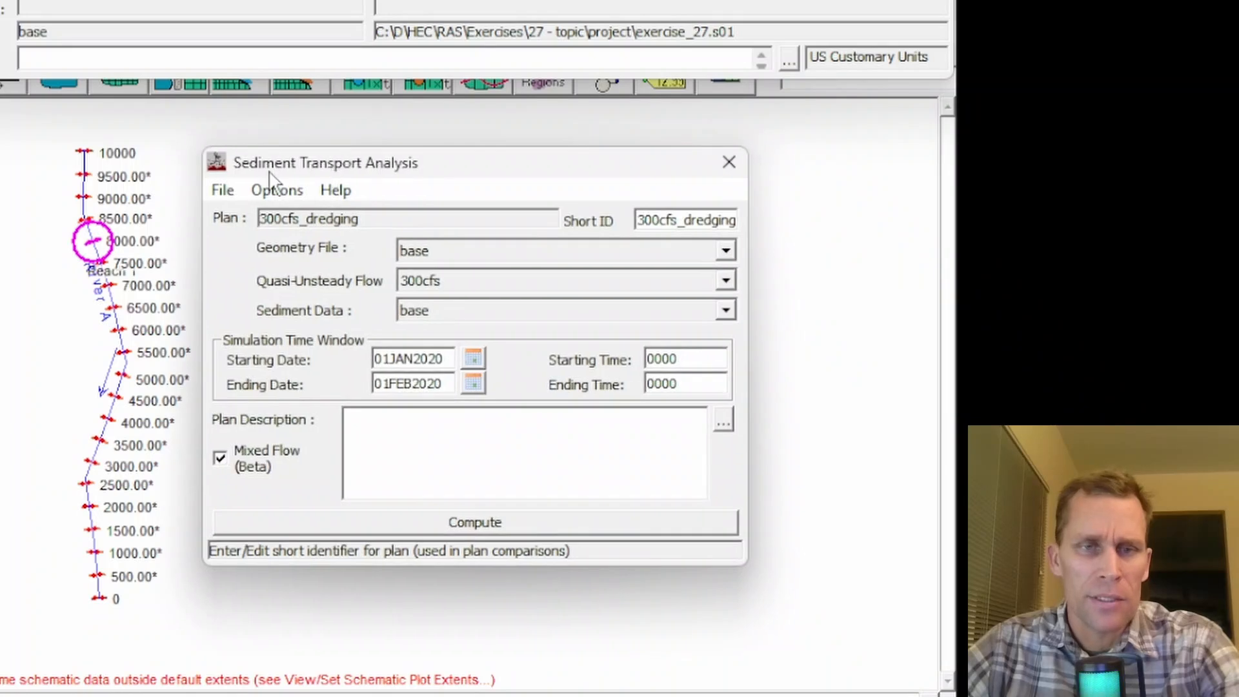
left_click(277, 190)
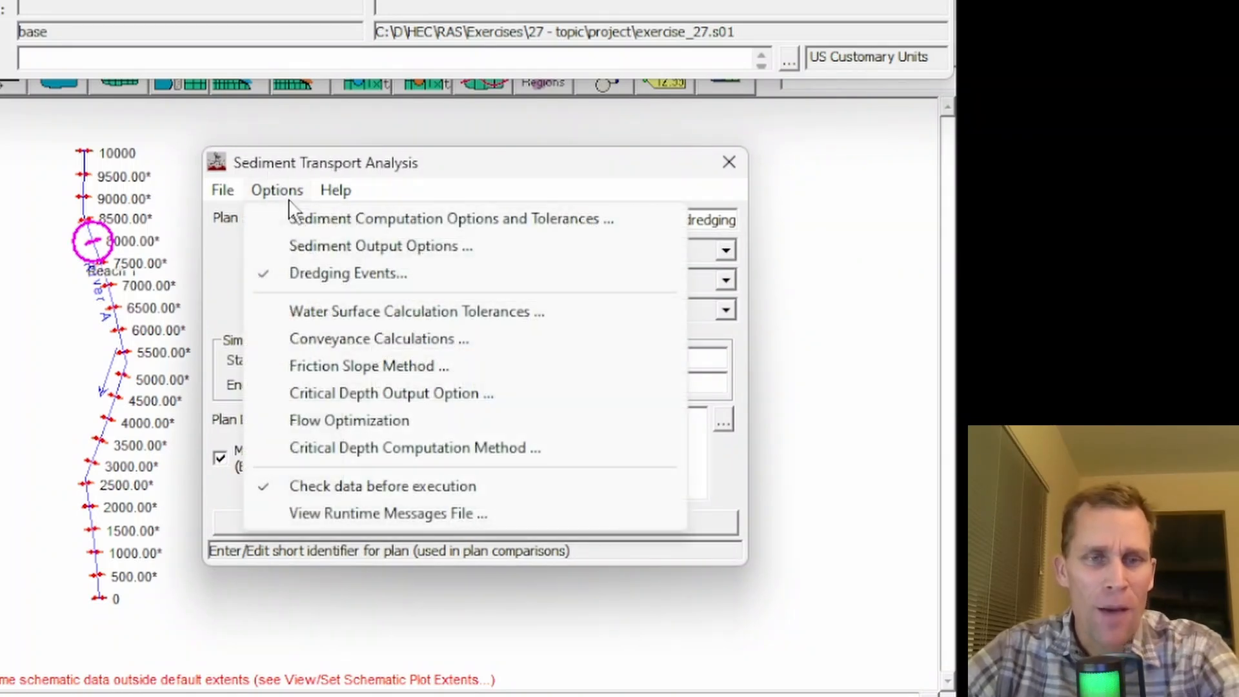
left_click(323, 274)
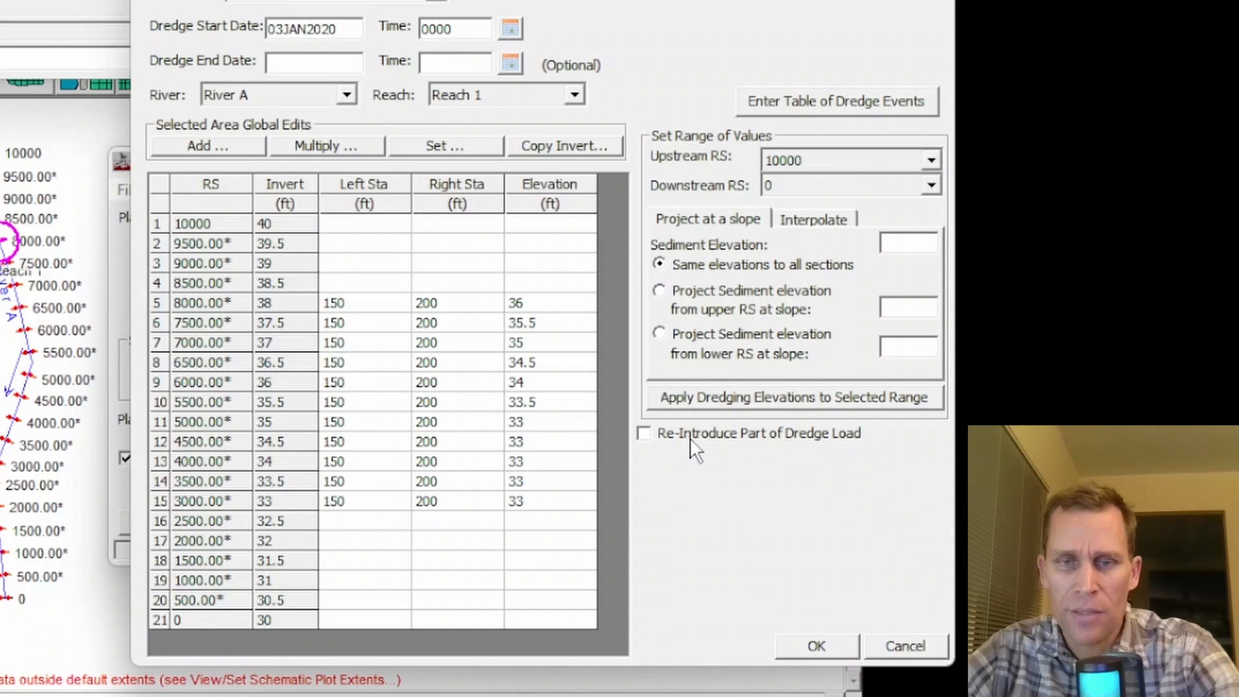
left_click(645, 434)
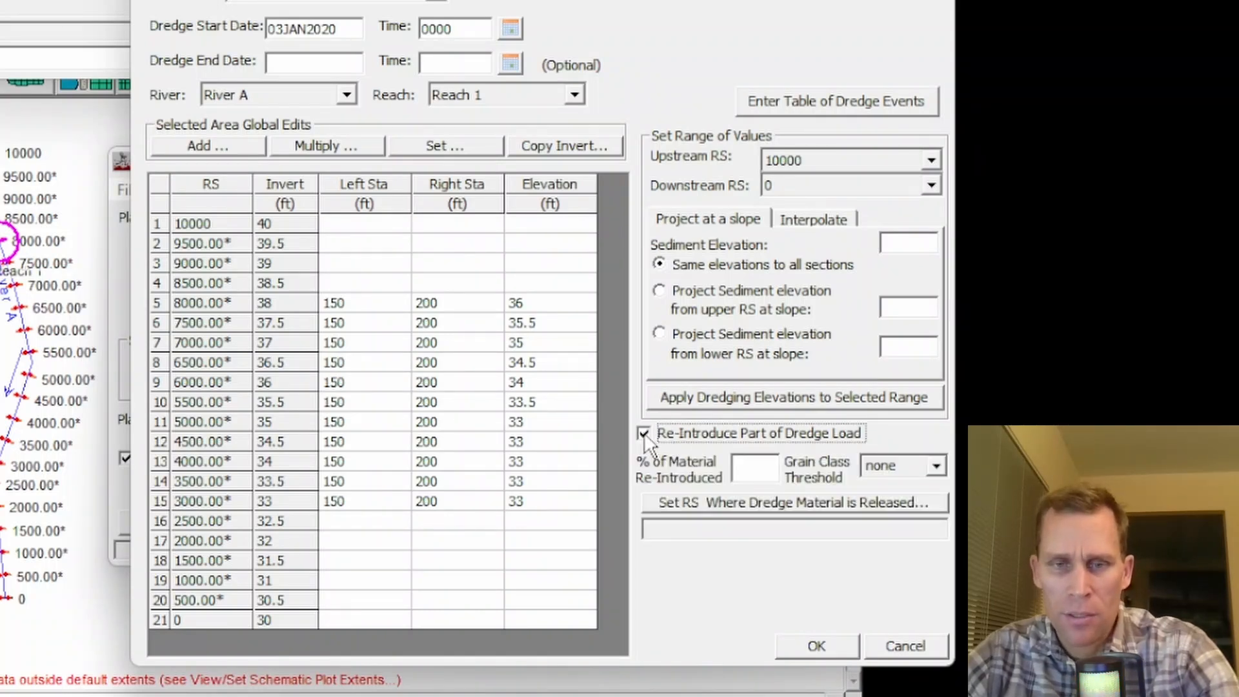
left_click(754, 470)
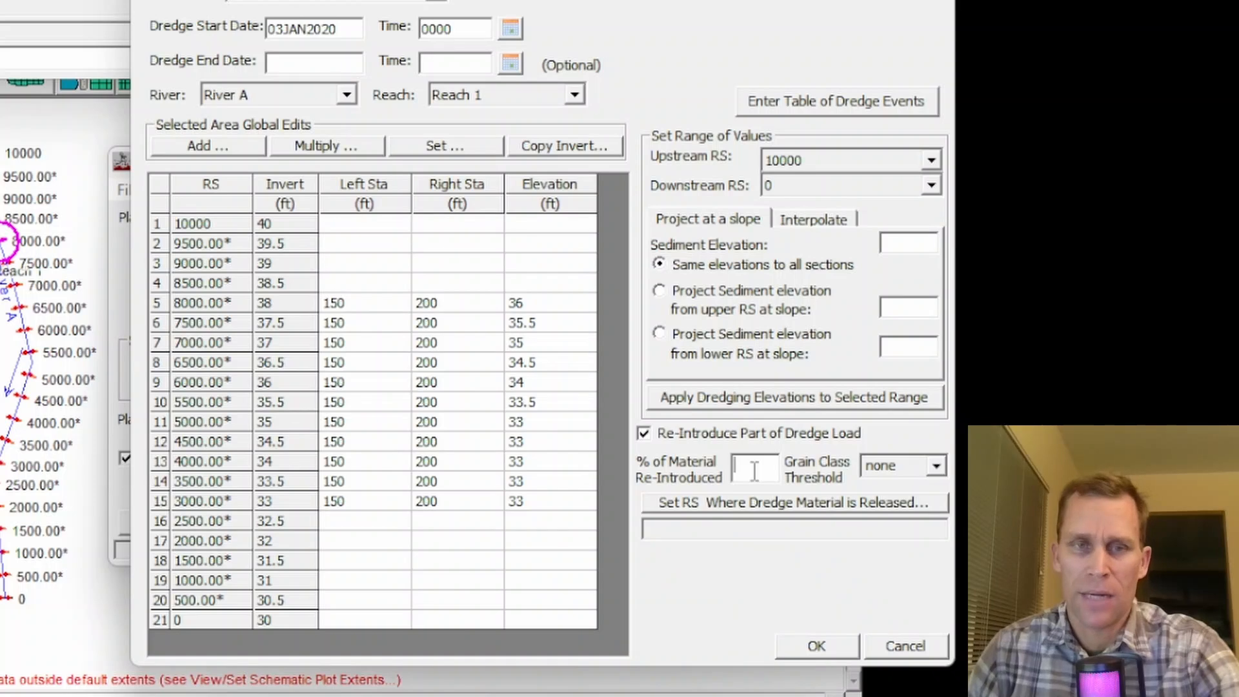
type("20")
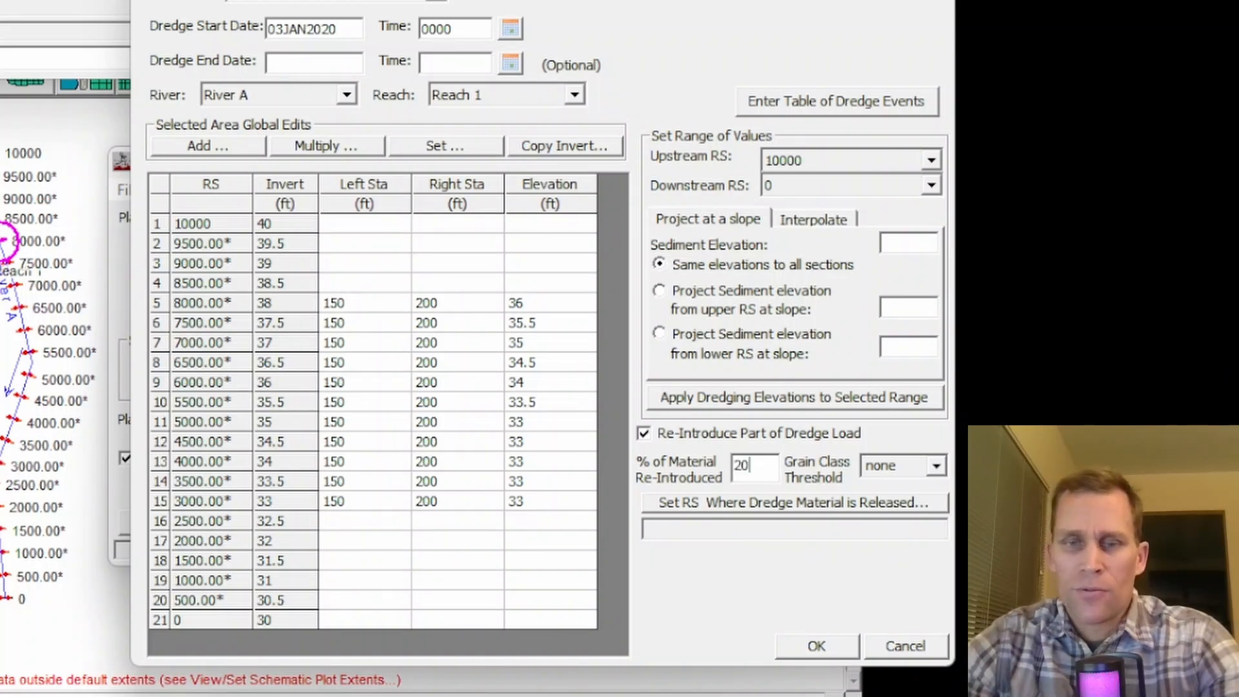
type("30")
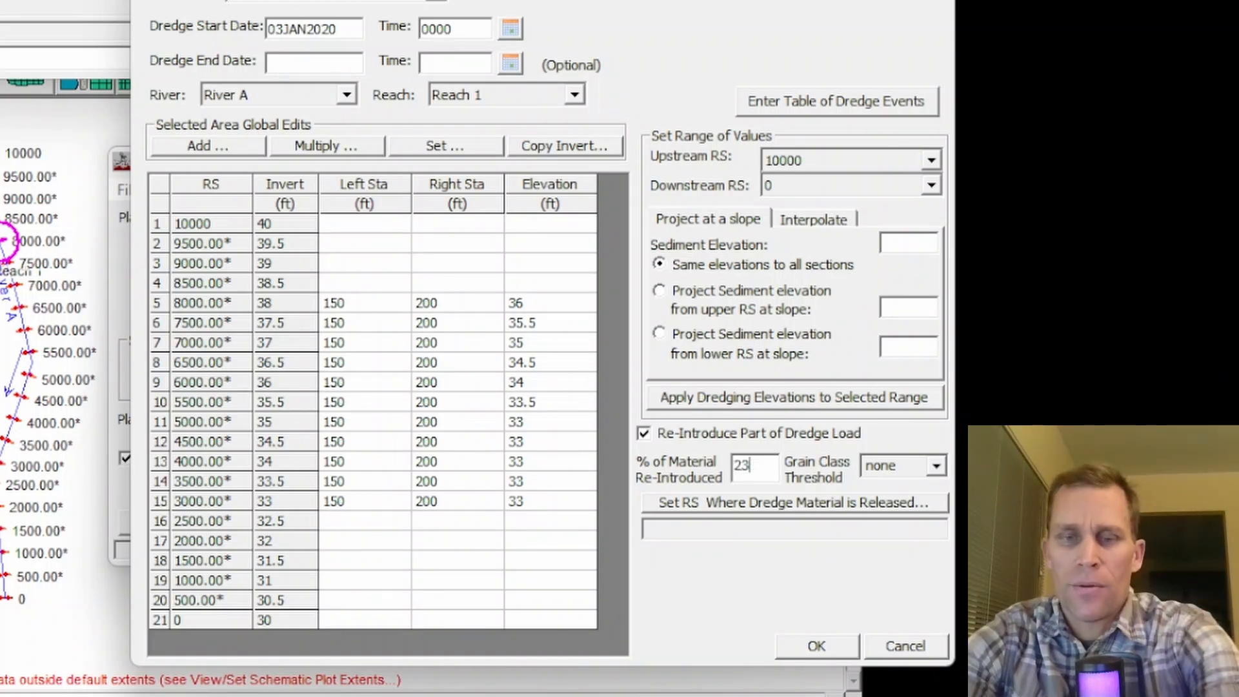
left_click(936, 465)
left_click(923, 460)
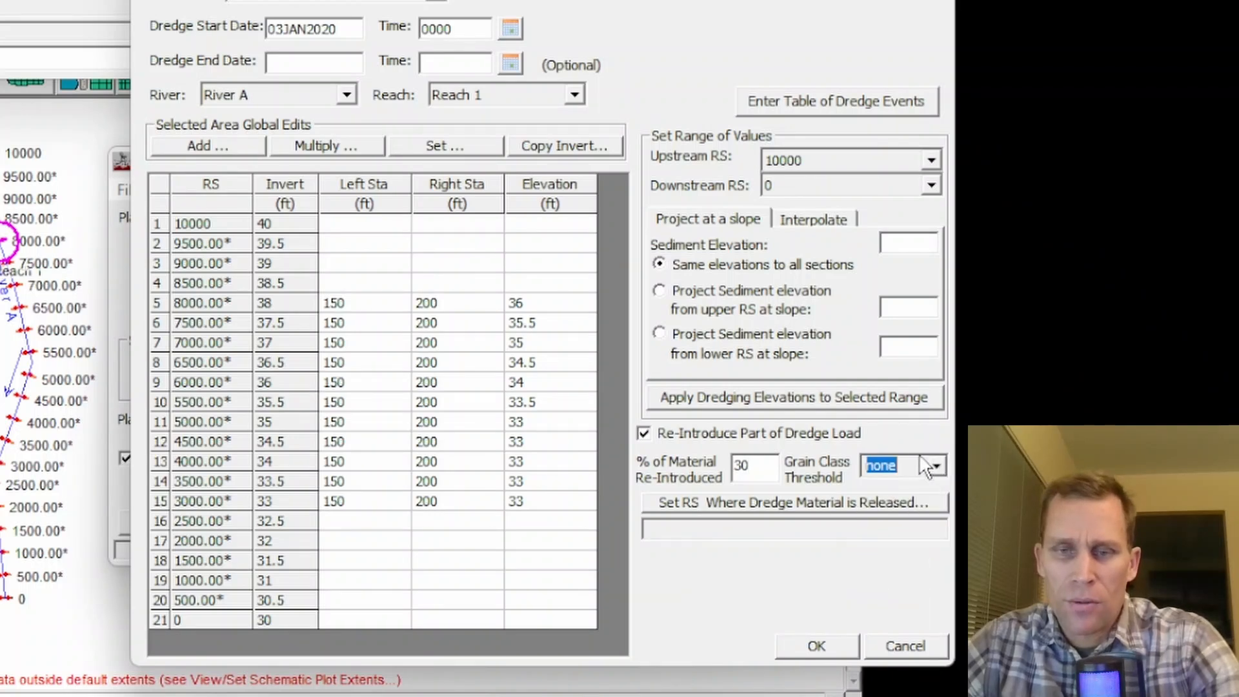
- Set the dredge material release location to River A, Reach 1, station 1500.00* and accept the dredging event settings
left_click(873, 503)
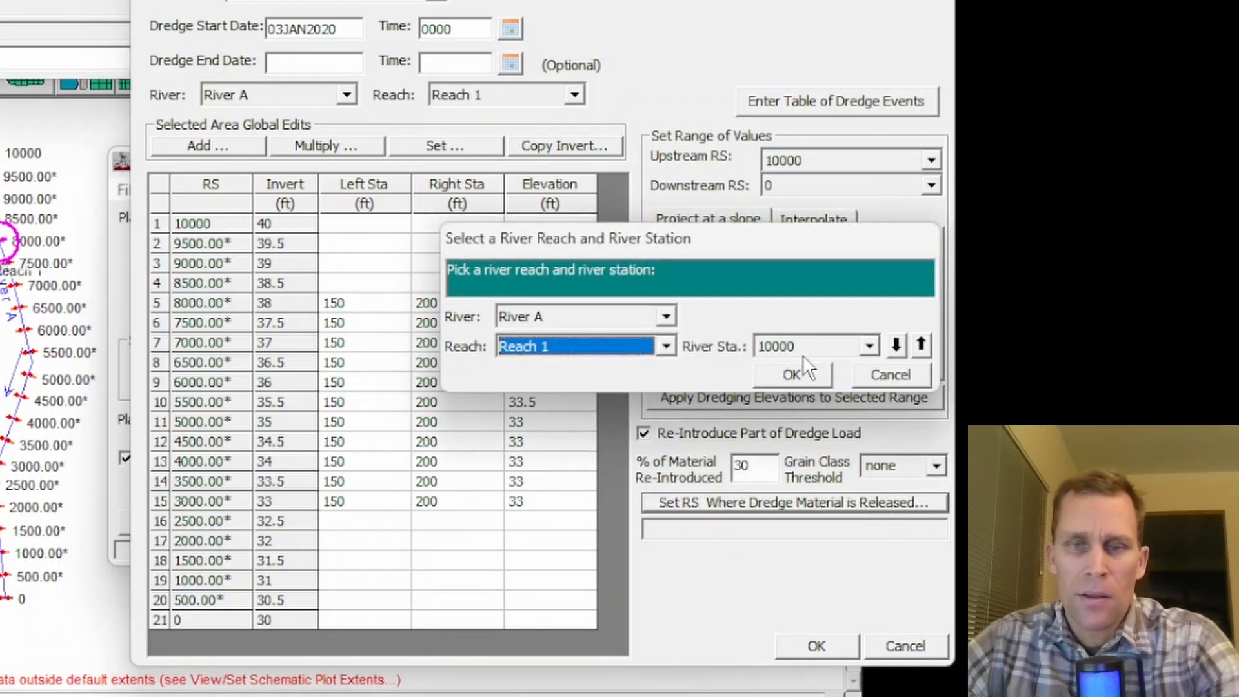
left_click(871, 346)
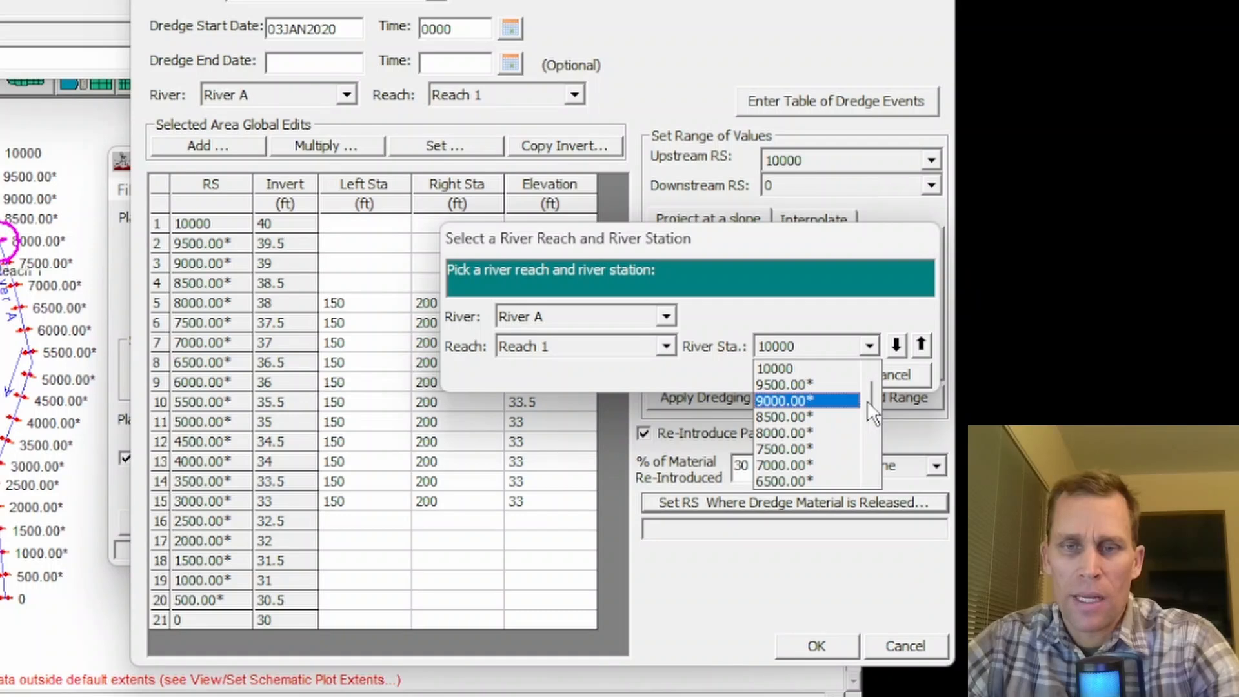
scroll(868, 413, "down", 2)
scroll(878, 439, "down", 3)
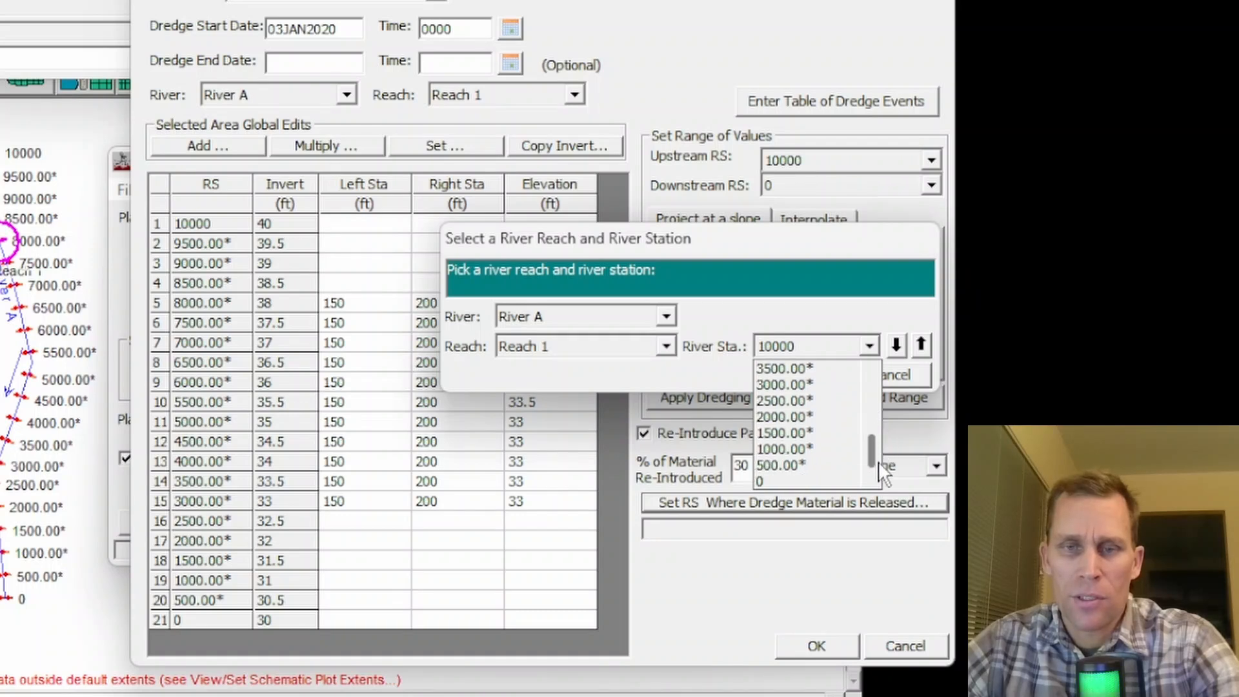
left_click(781, 432)
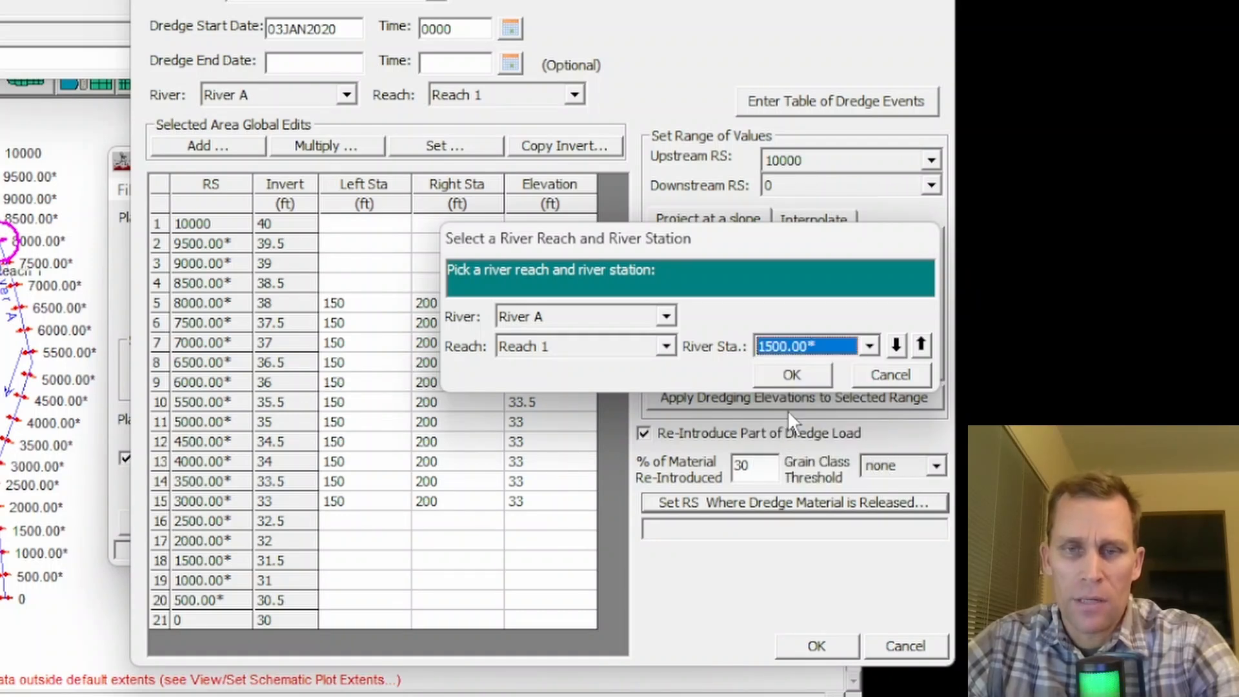
left_click(794, 374)
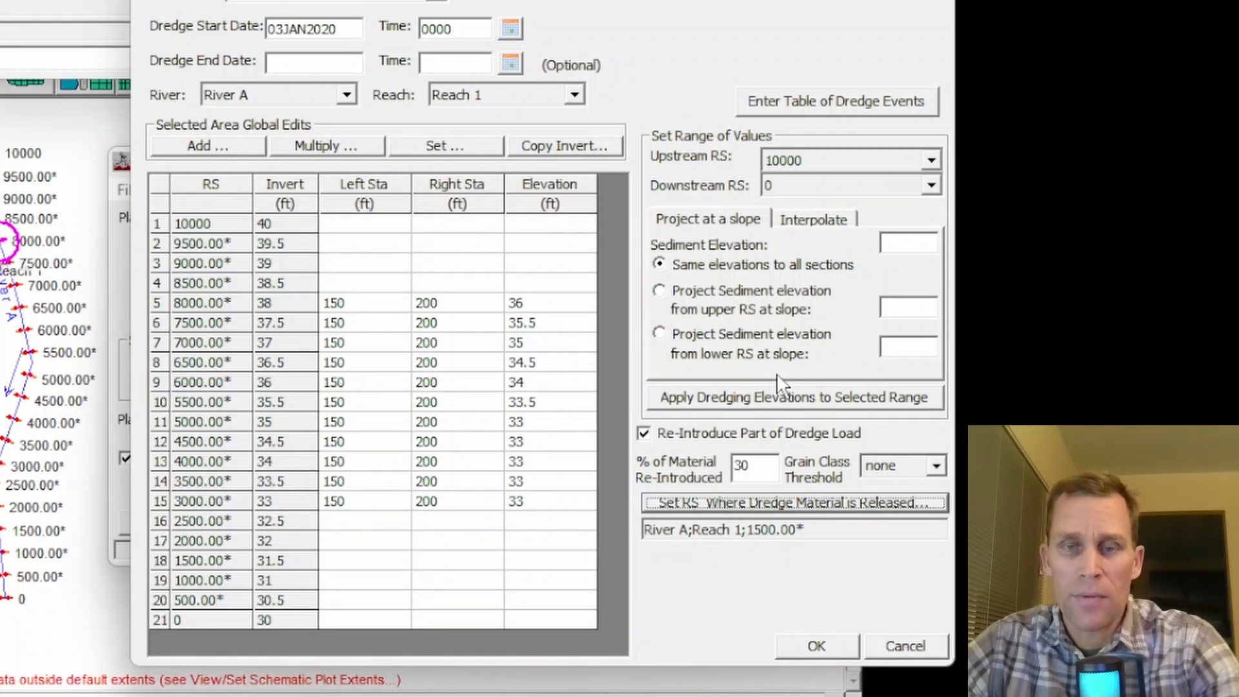
left_click(814, 650)
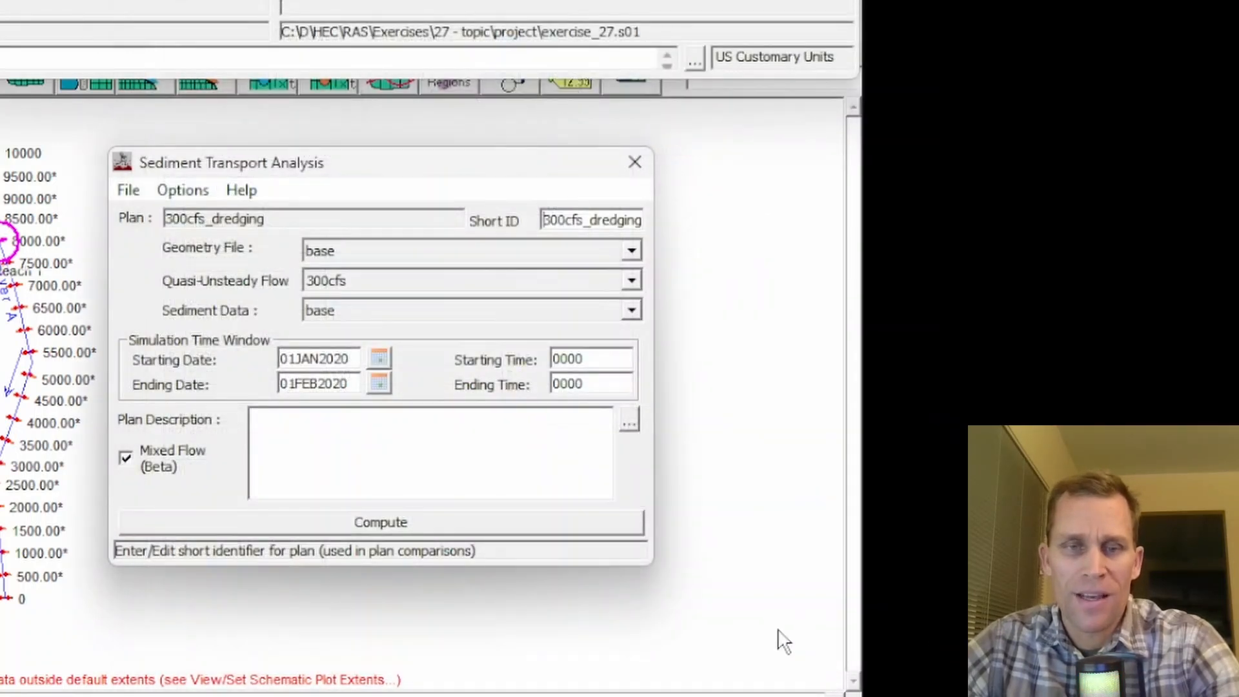
- Save the 300cfs_dredging plan with its dredge load re-introduction, compute it, and close the computation window
left_click(128, 191)
left_click(166, 274)
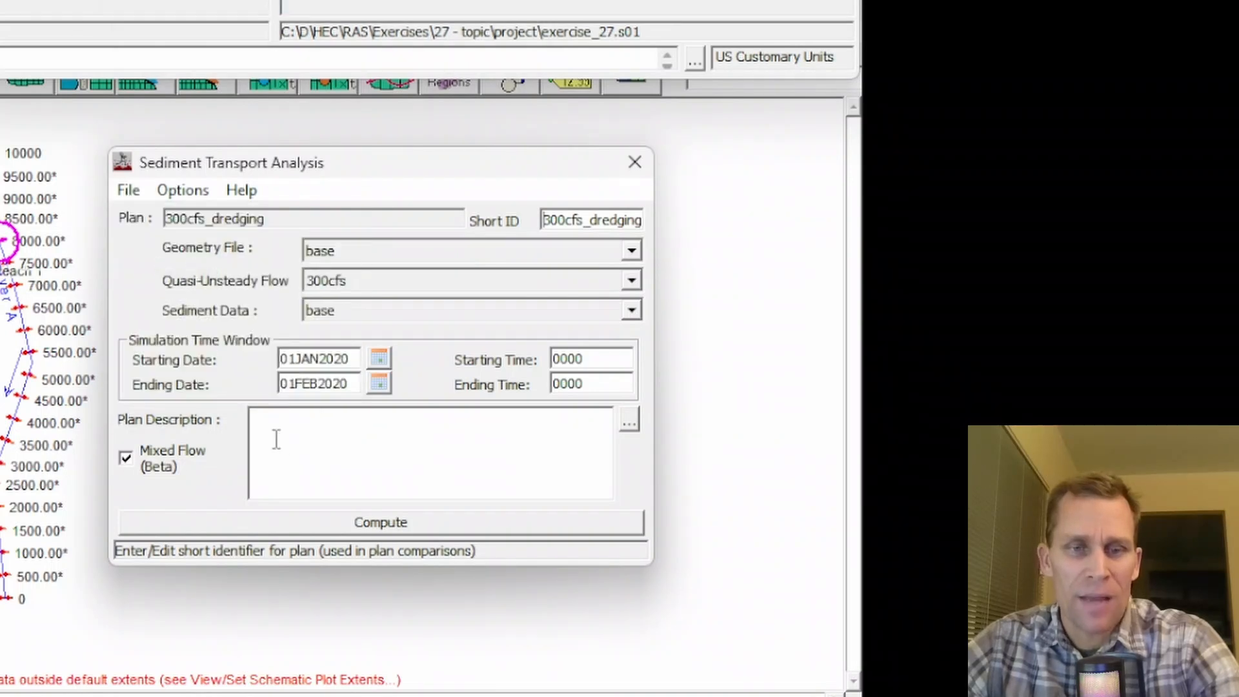
left_click(348, 523)
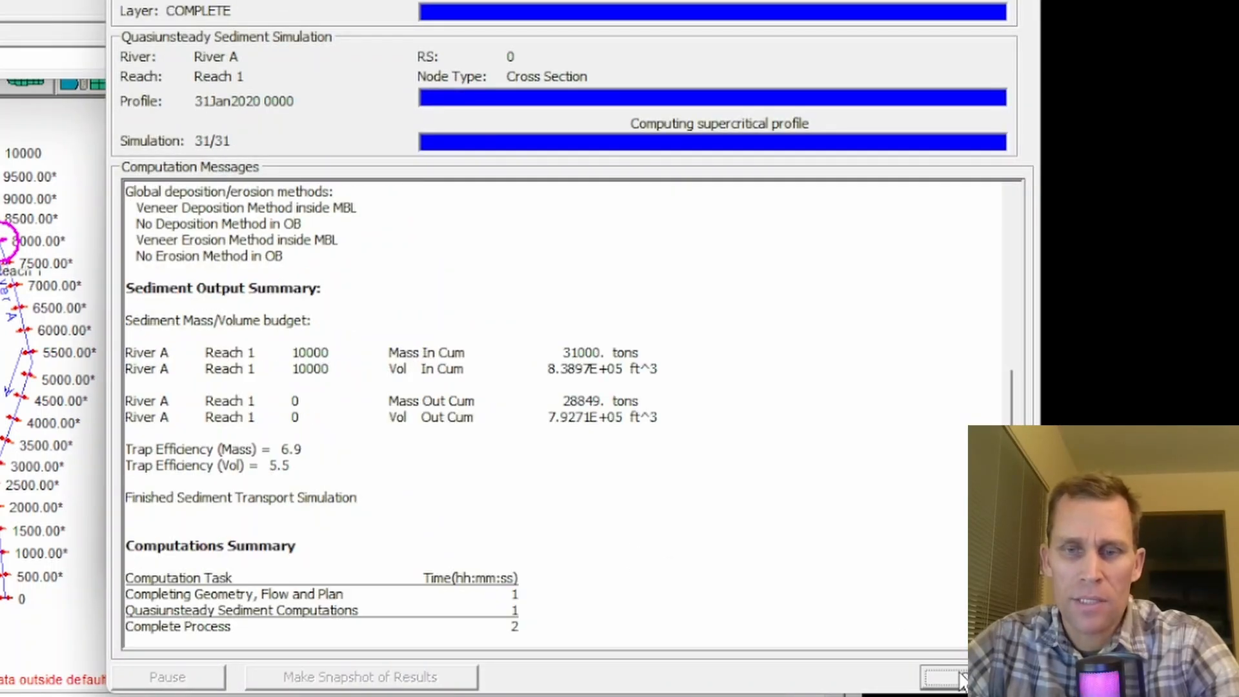
left_click(959, 677)
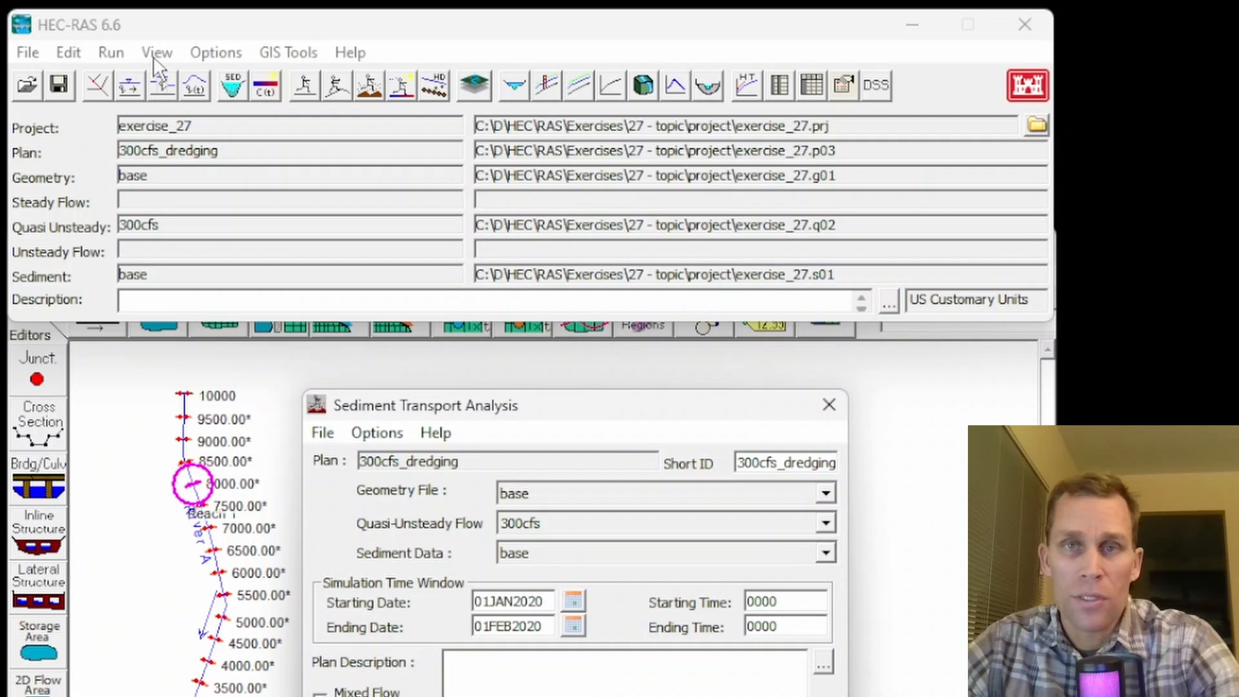
- Open the sediment output viewer for the recomputed plan and plot Invert Elevation as a profile
left_click(155, 53)
left_click(219, 574)
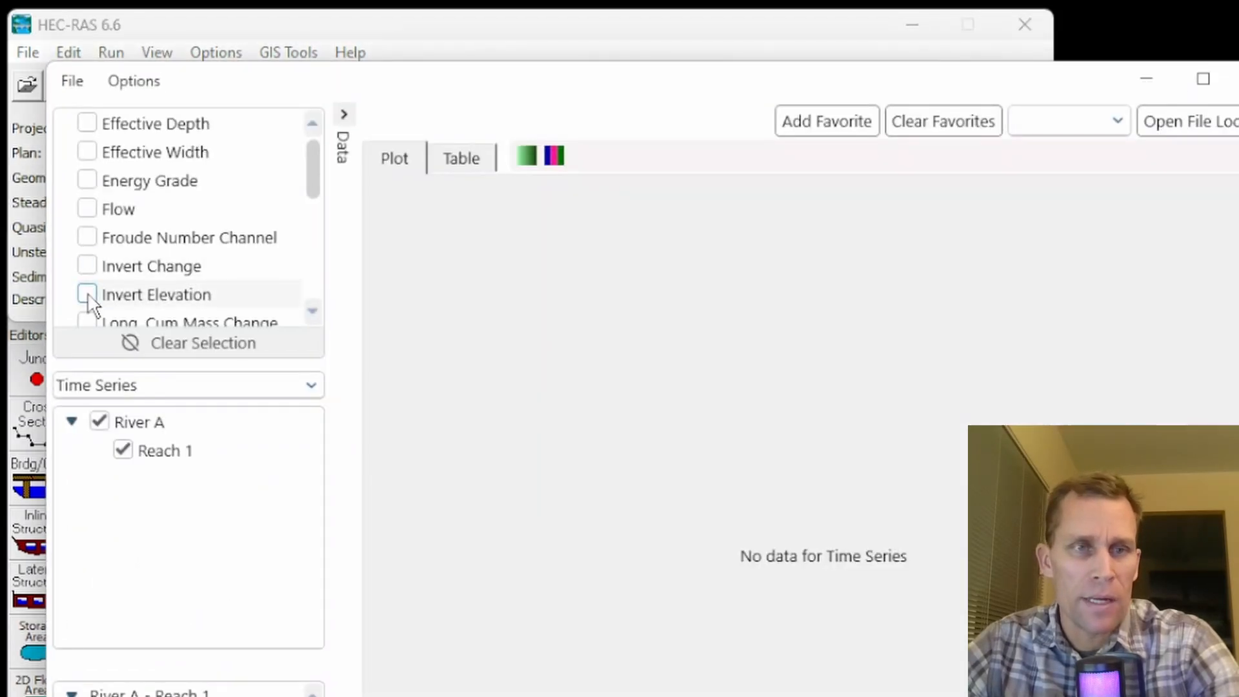
left_click(87, 294)
left_click(138, 389)
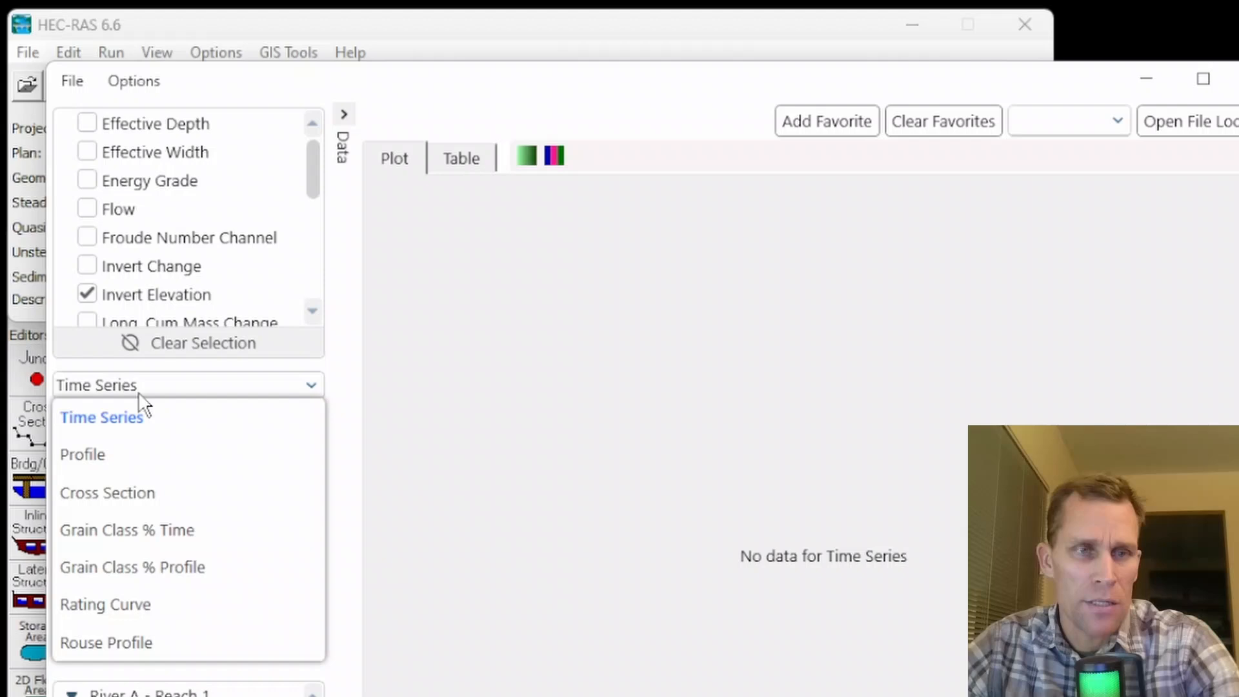
left_click(100, 456)
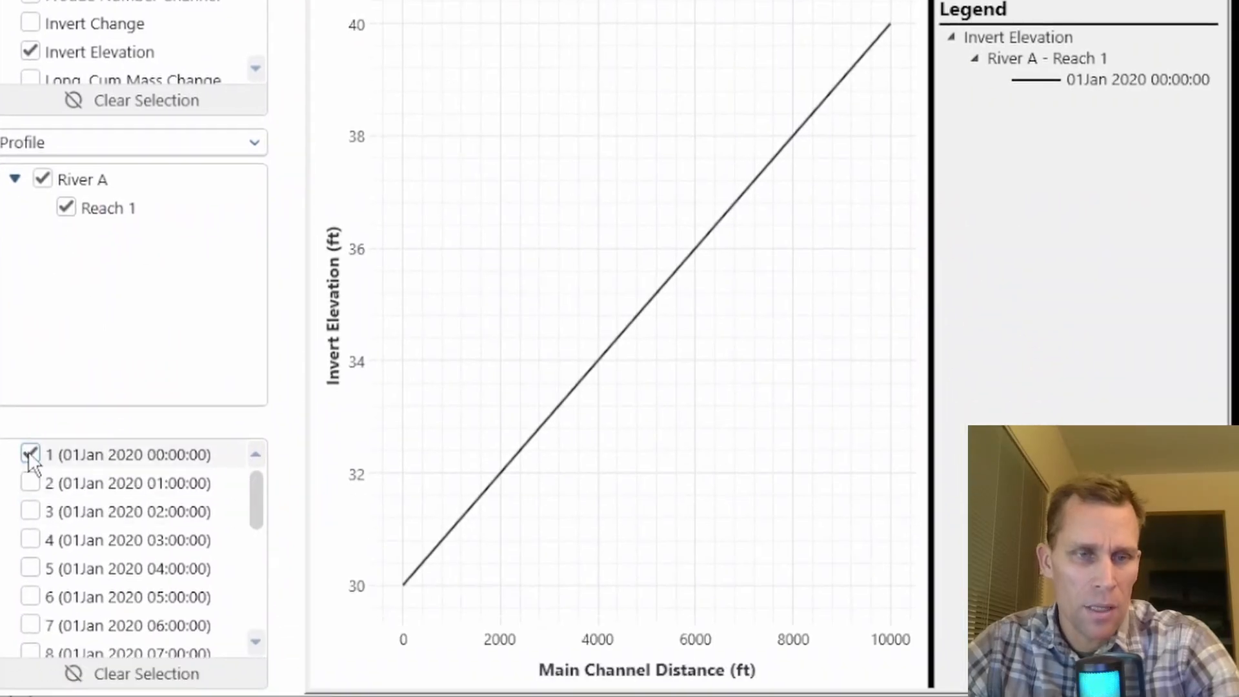
- Replace the 01Jan 2020 00:00 profile with those for 03Jan 2020 00:00 and 03Jan 2020 01:00
left_click(31, 456)
scroll(30, 525, "down", 15)
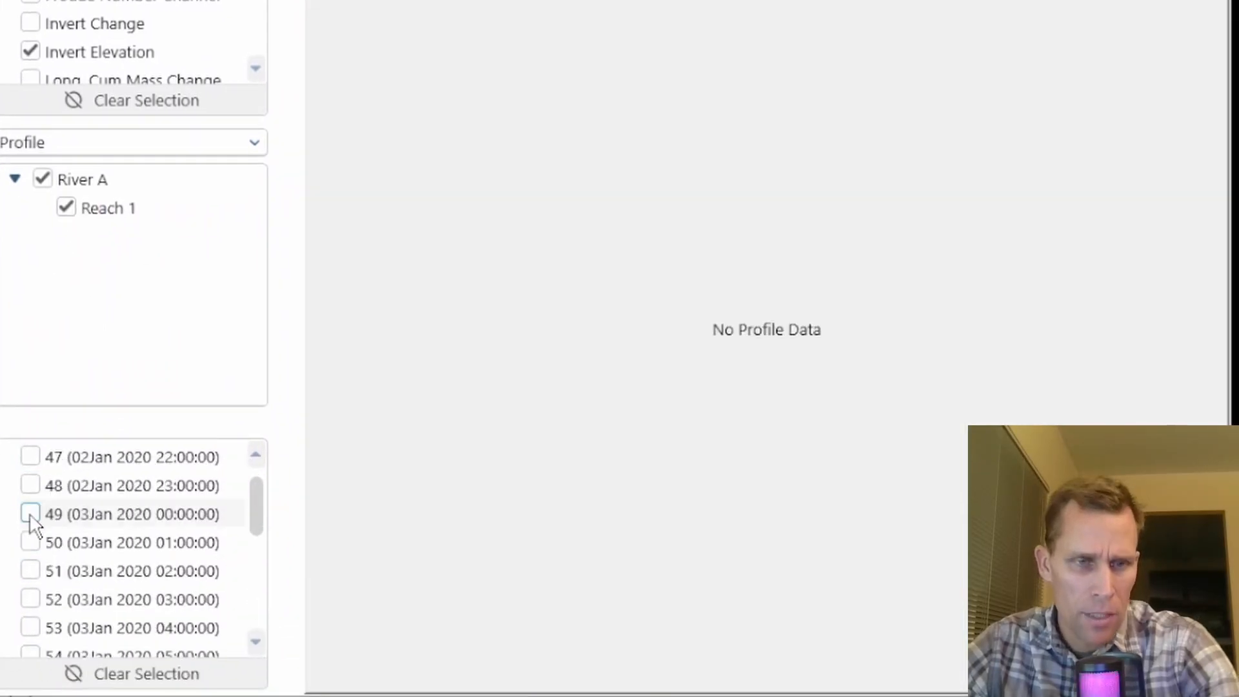
left_click(30, 515)
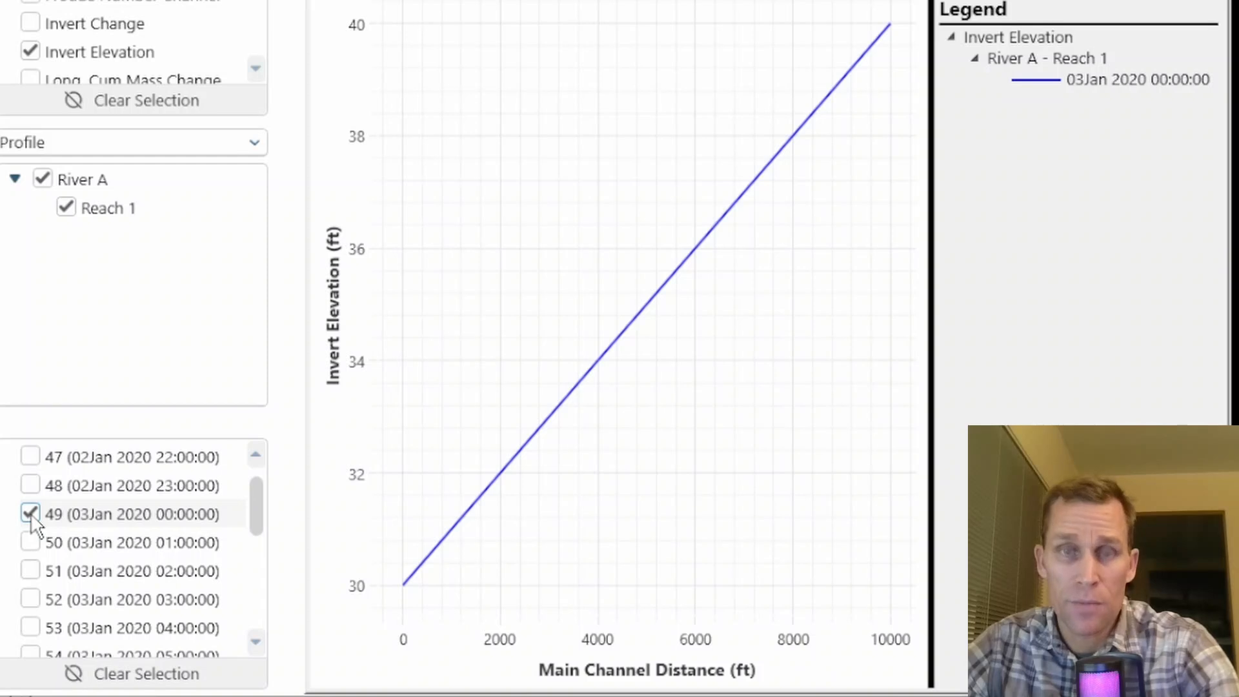
left_click(30, 542)
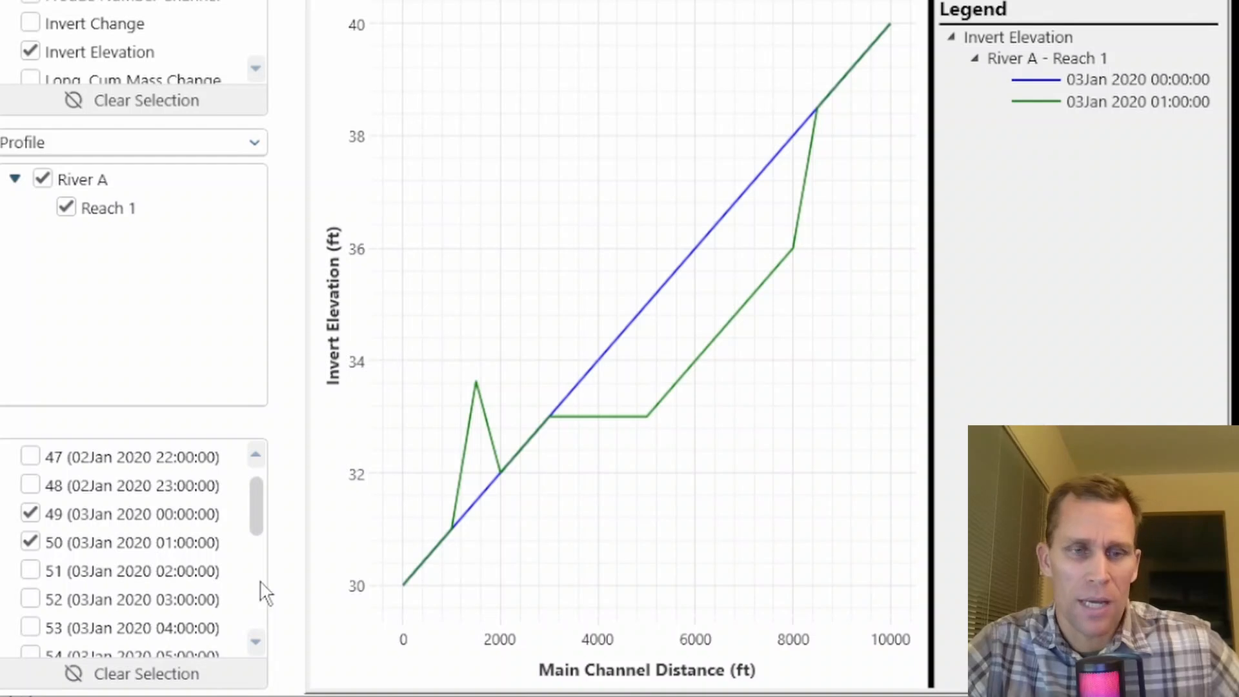
- Add the 04Jan 2020 00:00 and 10Jan 2020 00:00 profiles to the invert elevation plot
scroll(266, 593, "down", 7)
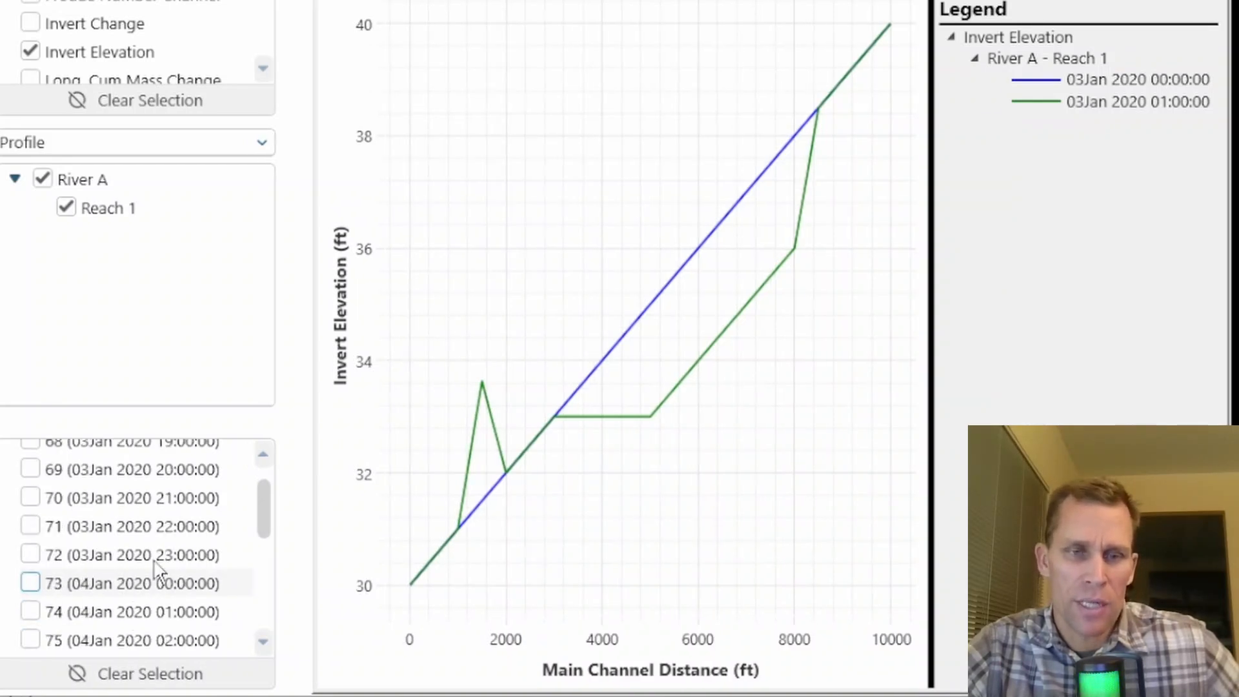
left_click(30, 583)
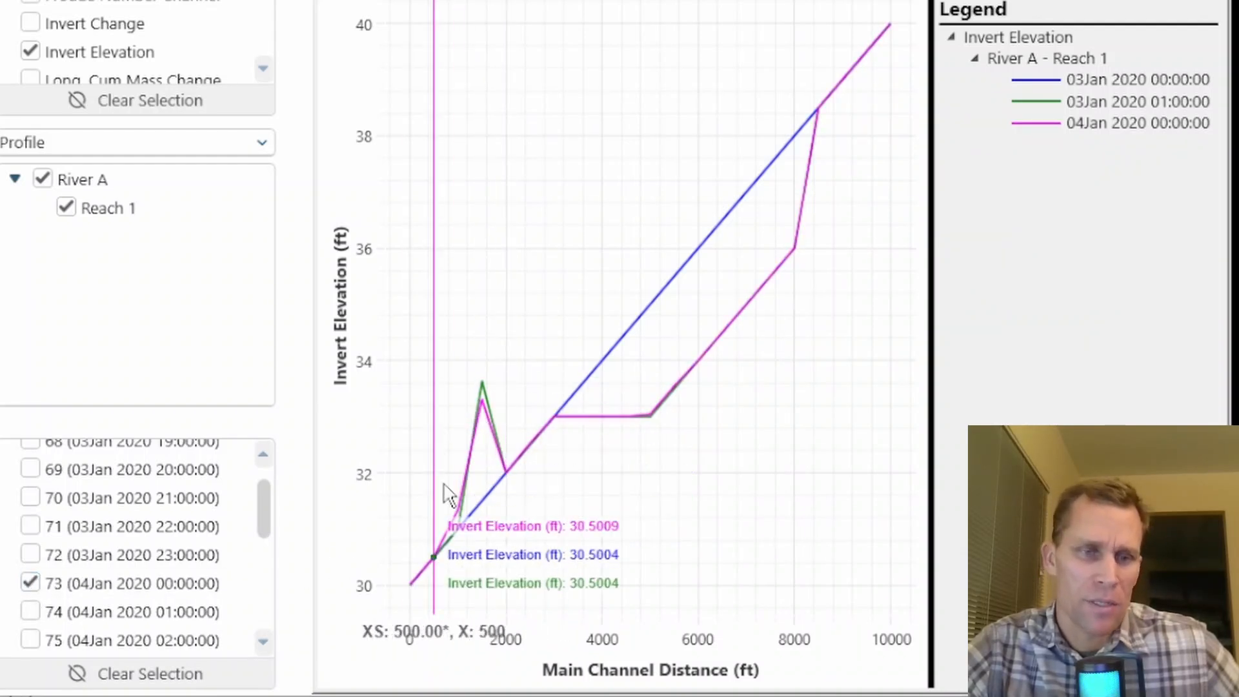
scroll(266, 632, "down", 10)
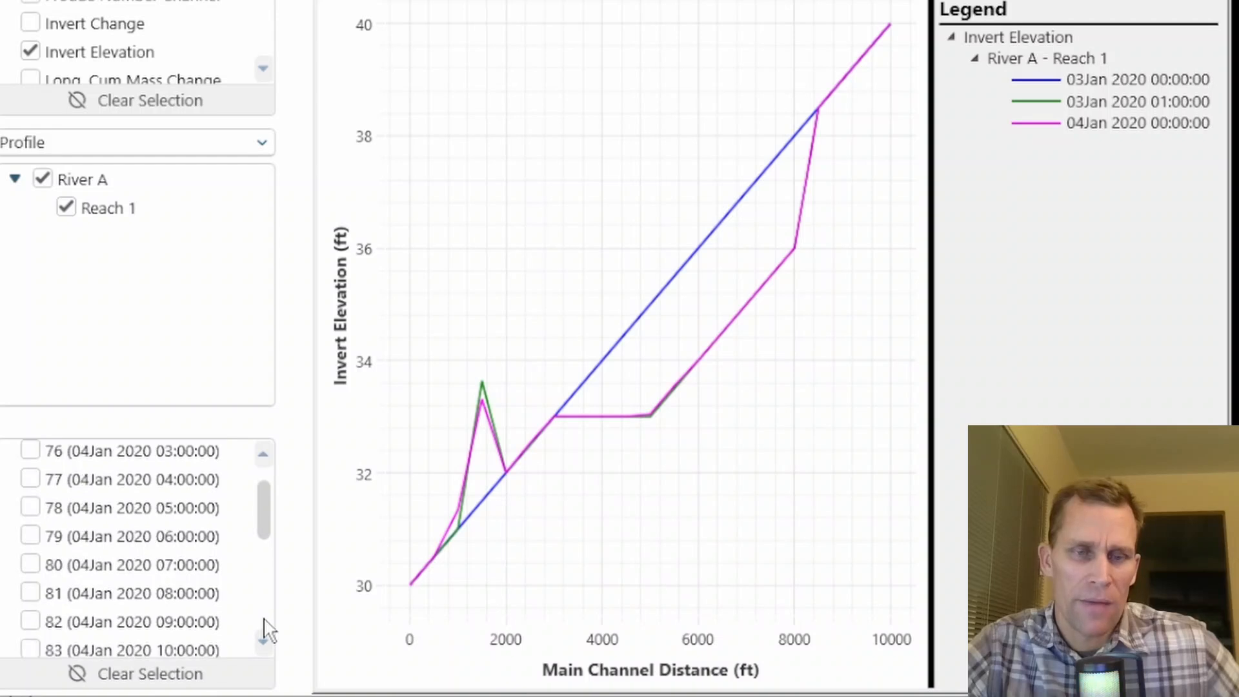
scroll(268, 630, "down", 20)
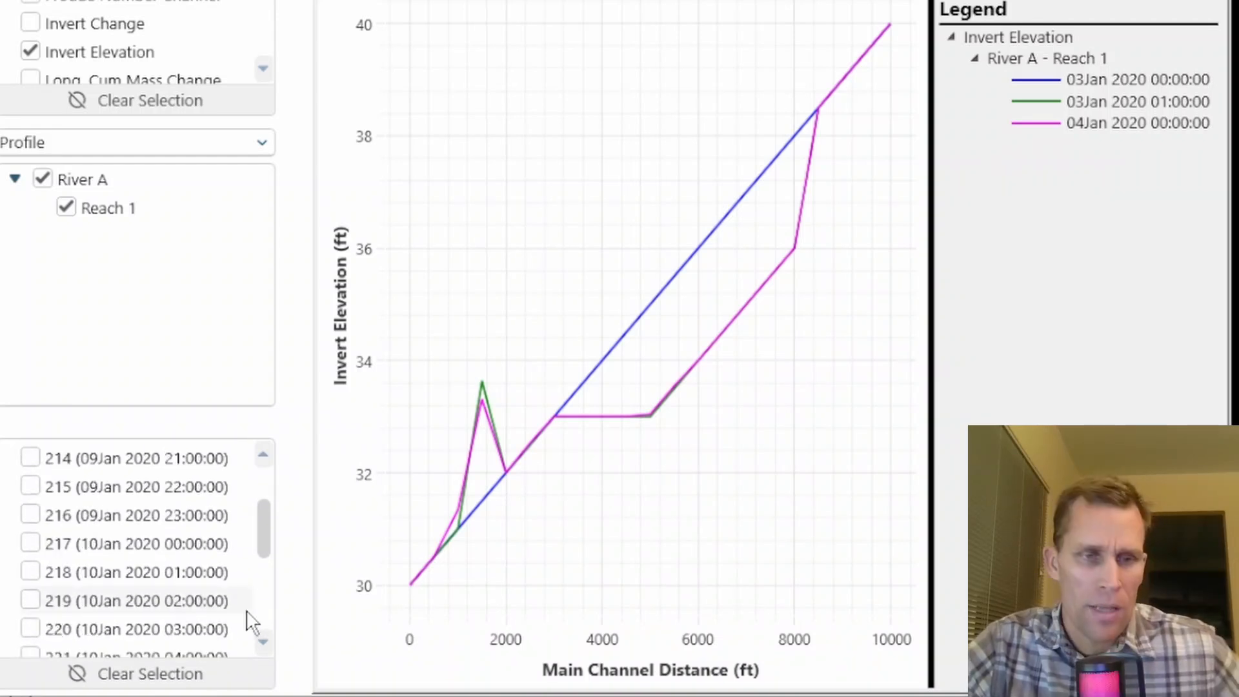
left_click(30, 543)
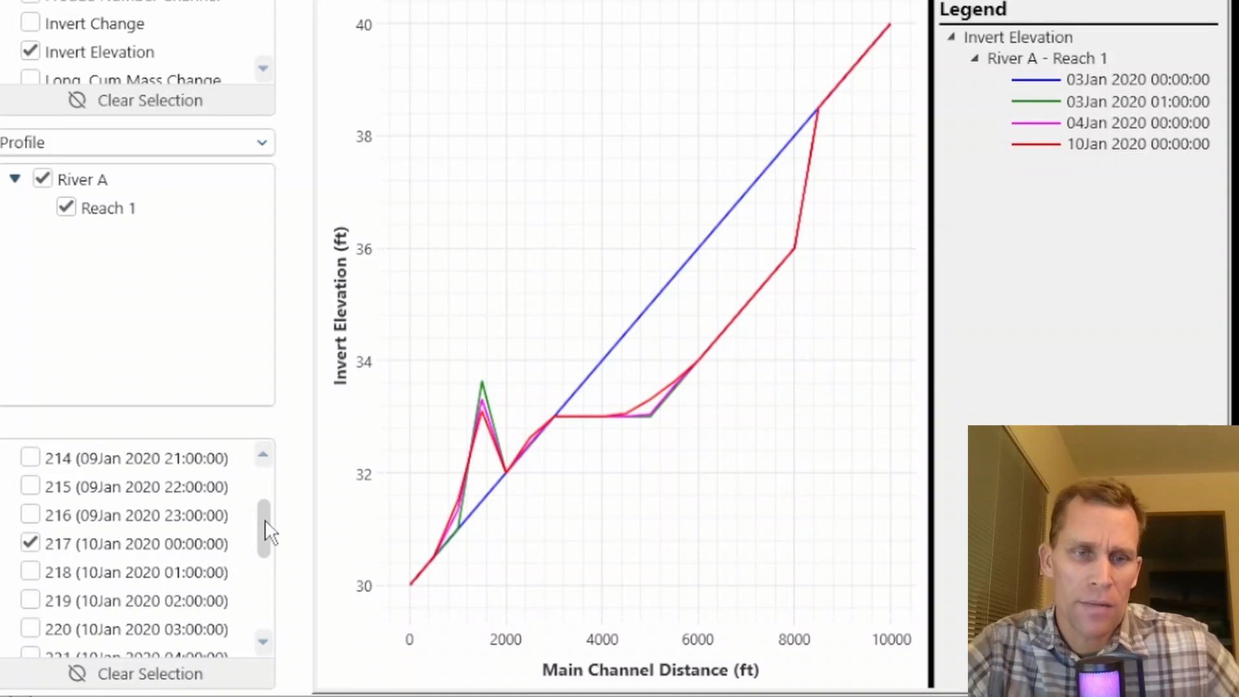
- Add the 01Feb 2020 00:00 and 31Jan 2020 23:00 profiles to the invert elevation plot
left_click_drag(265, 521, 270, 644)
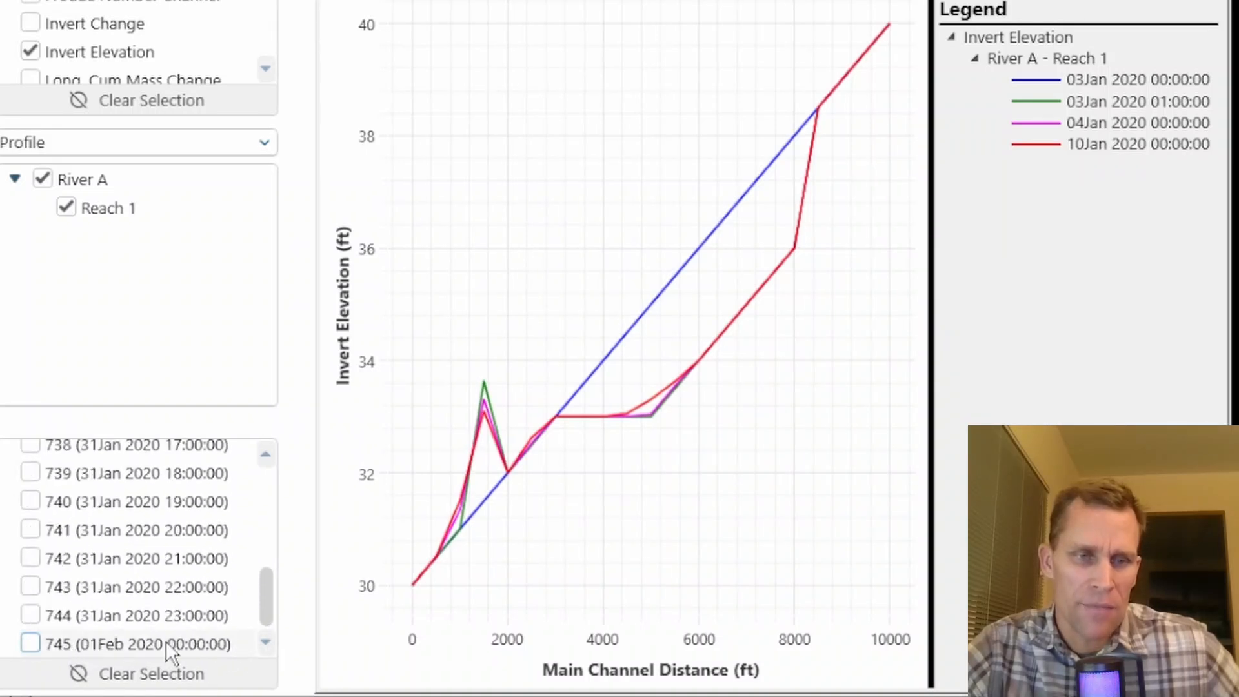
left_click(30, 643)
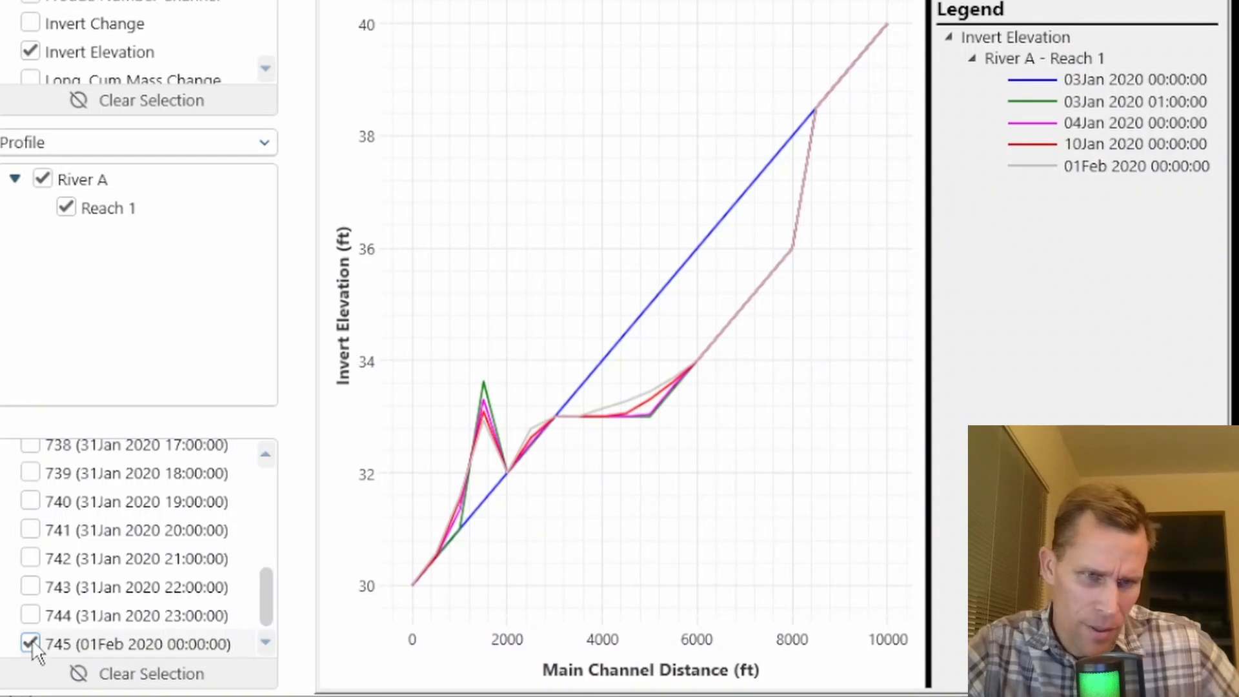
left_click(30, 616)
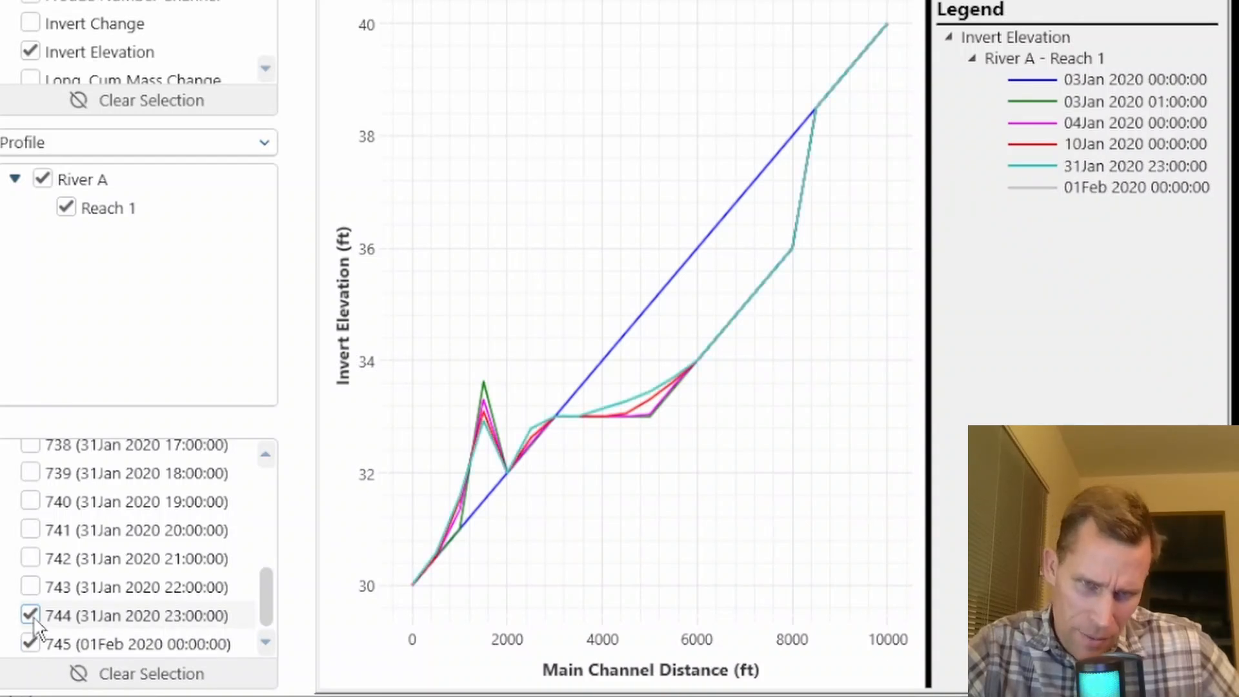